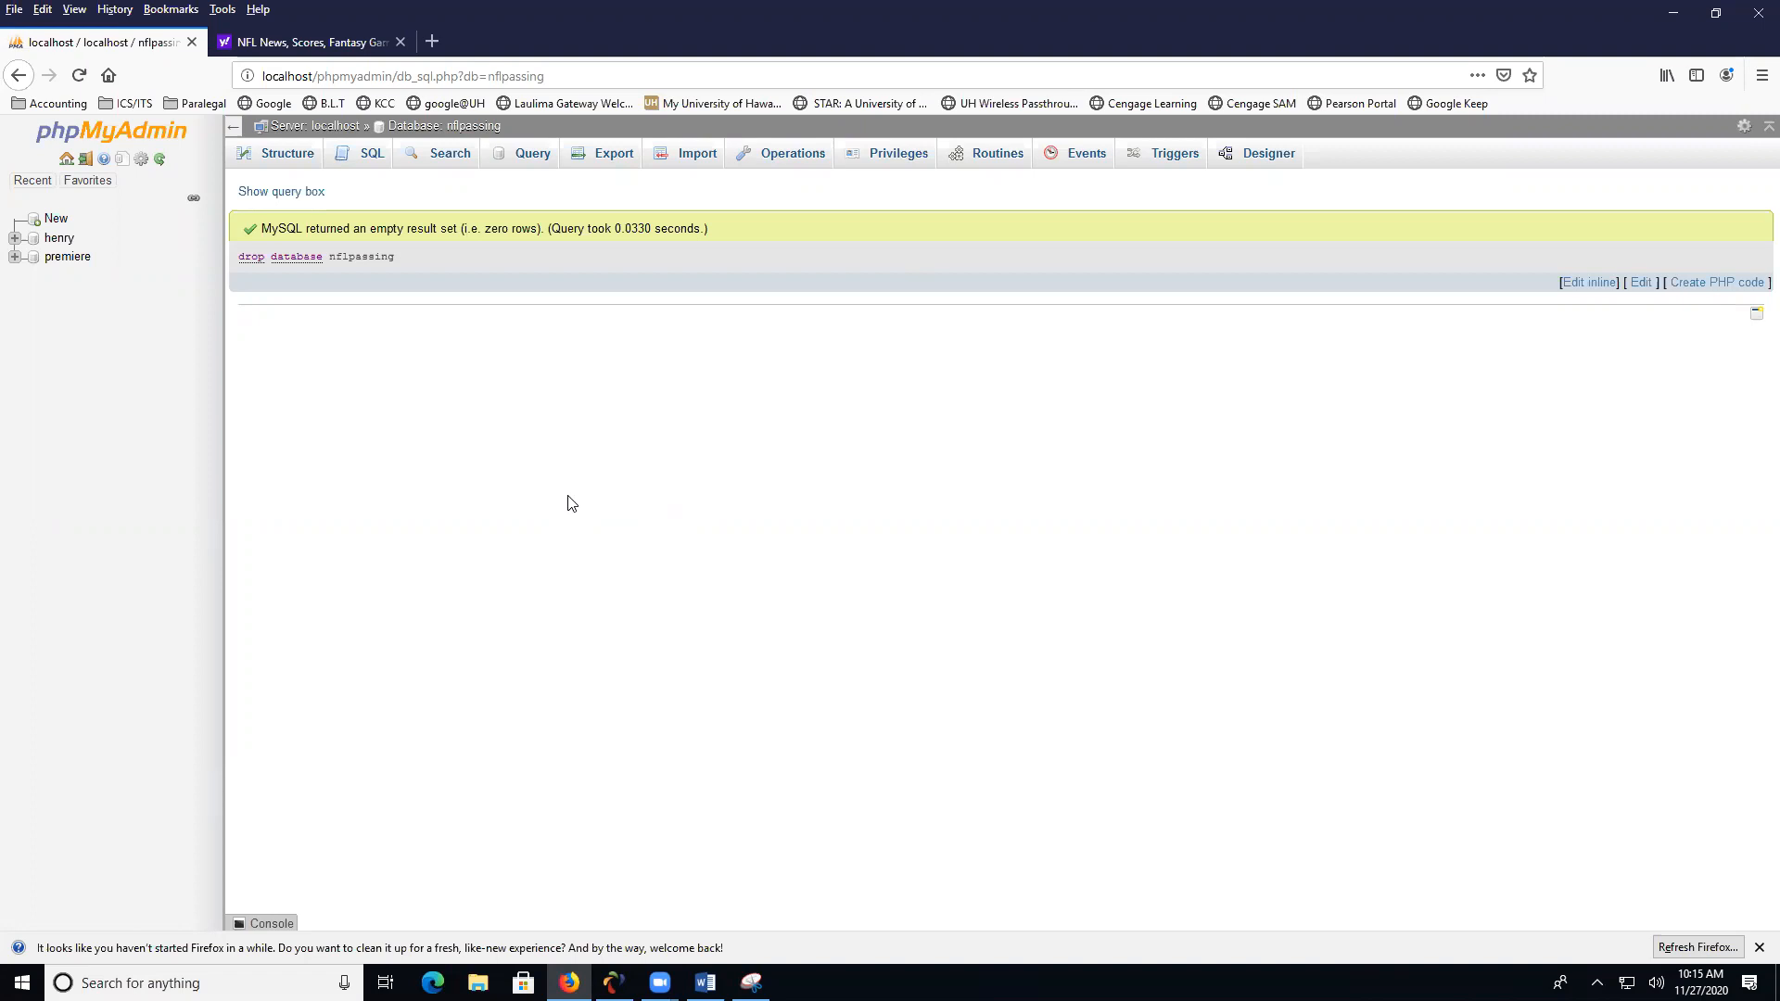
- Open the 2020 individual season passing stats in the NFL section of Yahoo Sports
{"action": "left_click", "coordinate": [353, 39]}
{"action": "scroll", "coordinate": [543, 424], "scroll_direction": "up", "scroll_amount": 3}
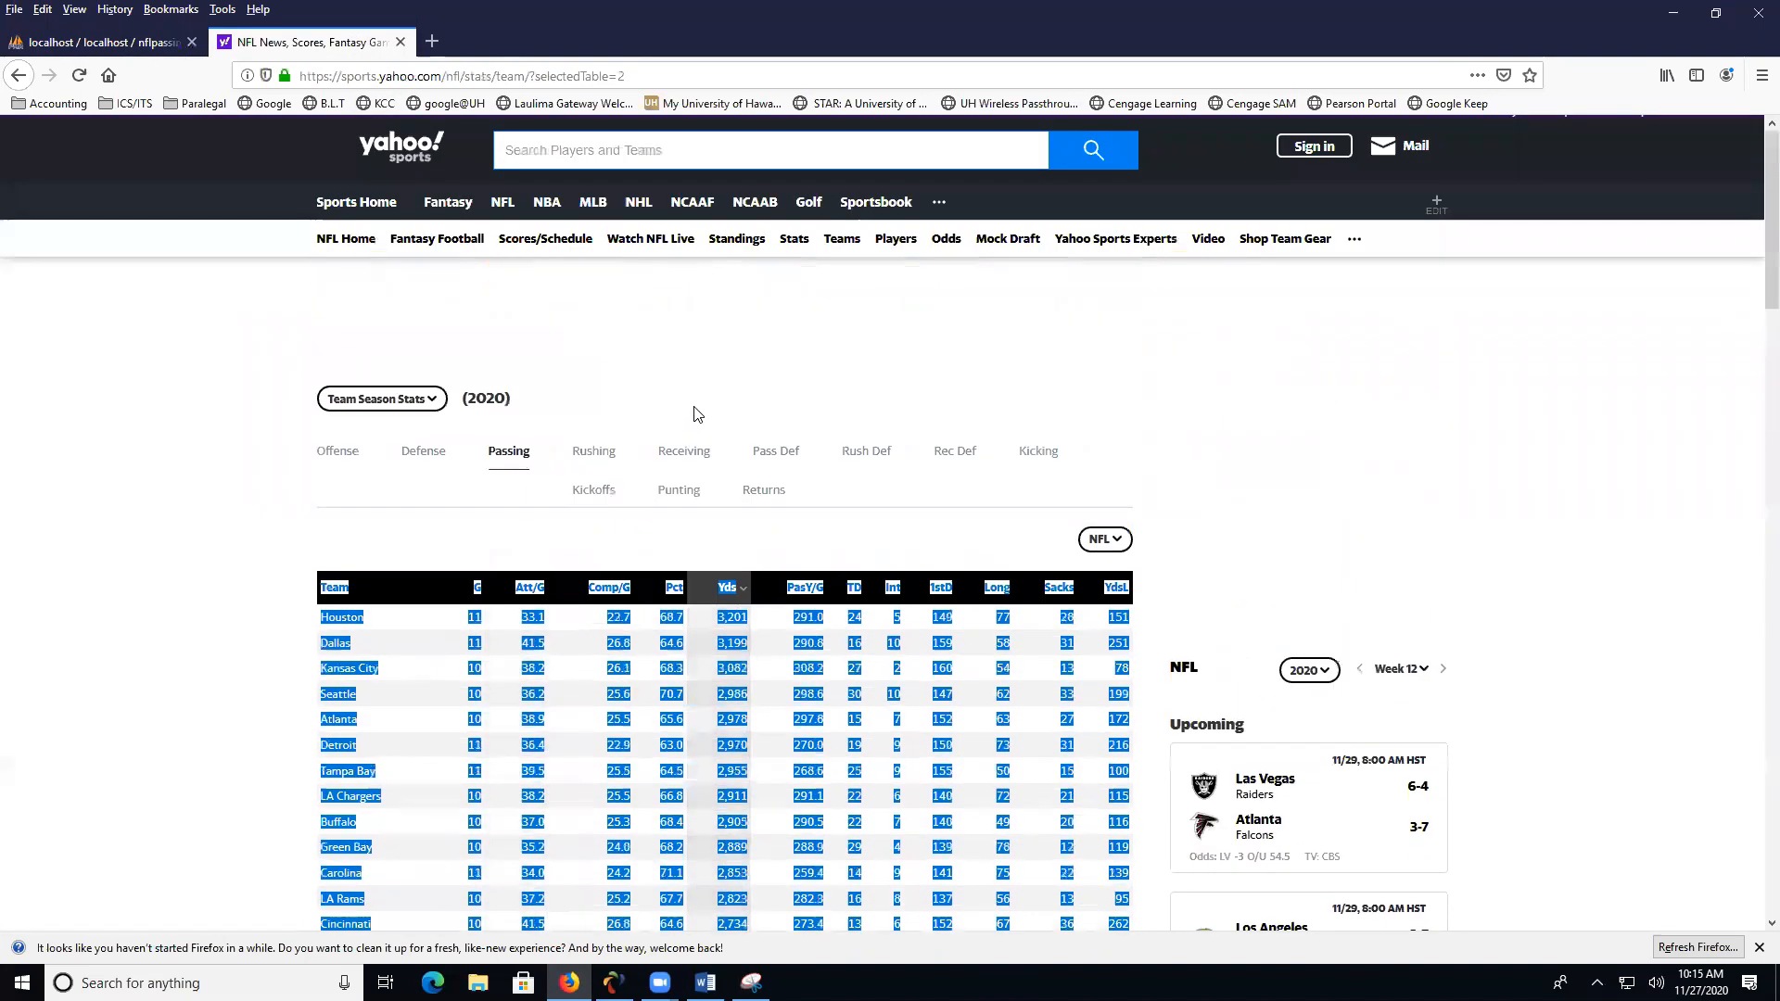
{"action": "left_click", "coordinate": [506, 227]}
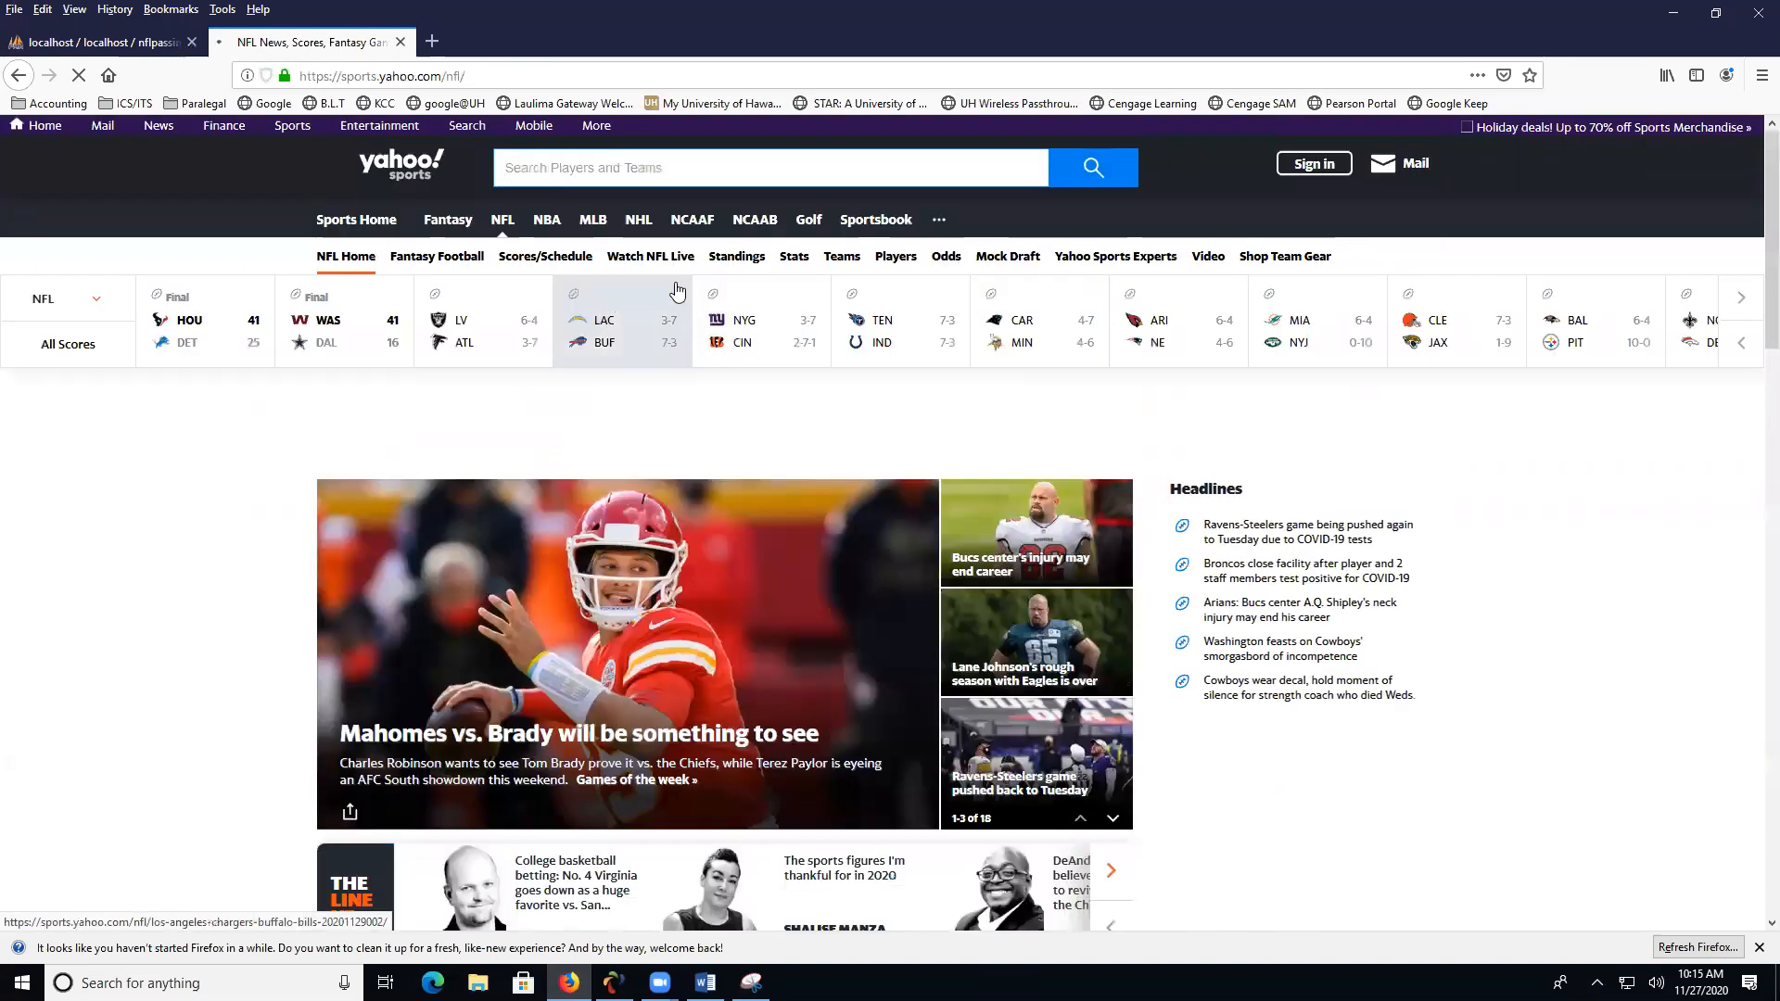
{"action": "key", "text": "alt+Left"}
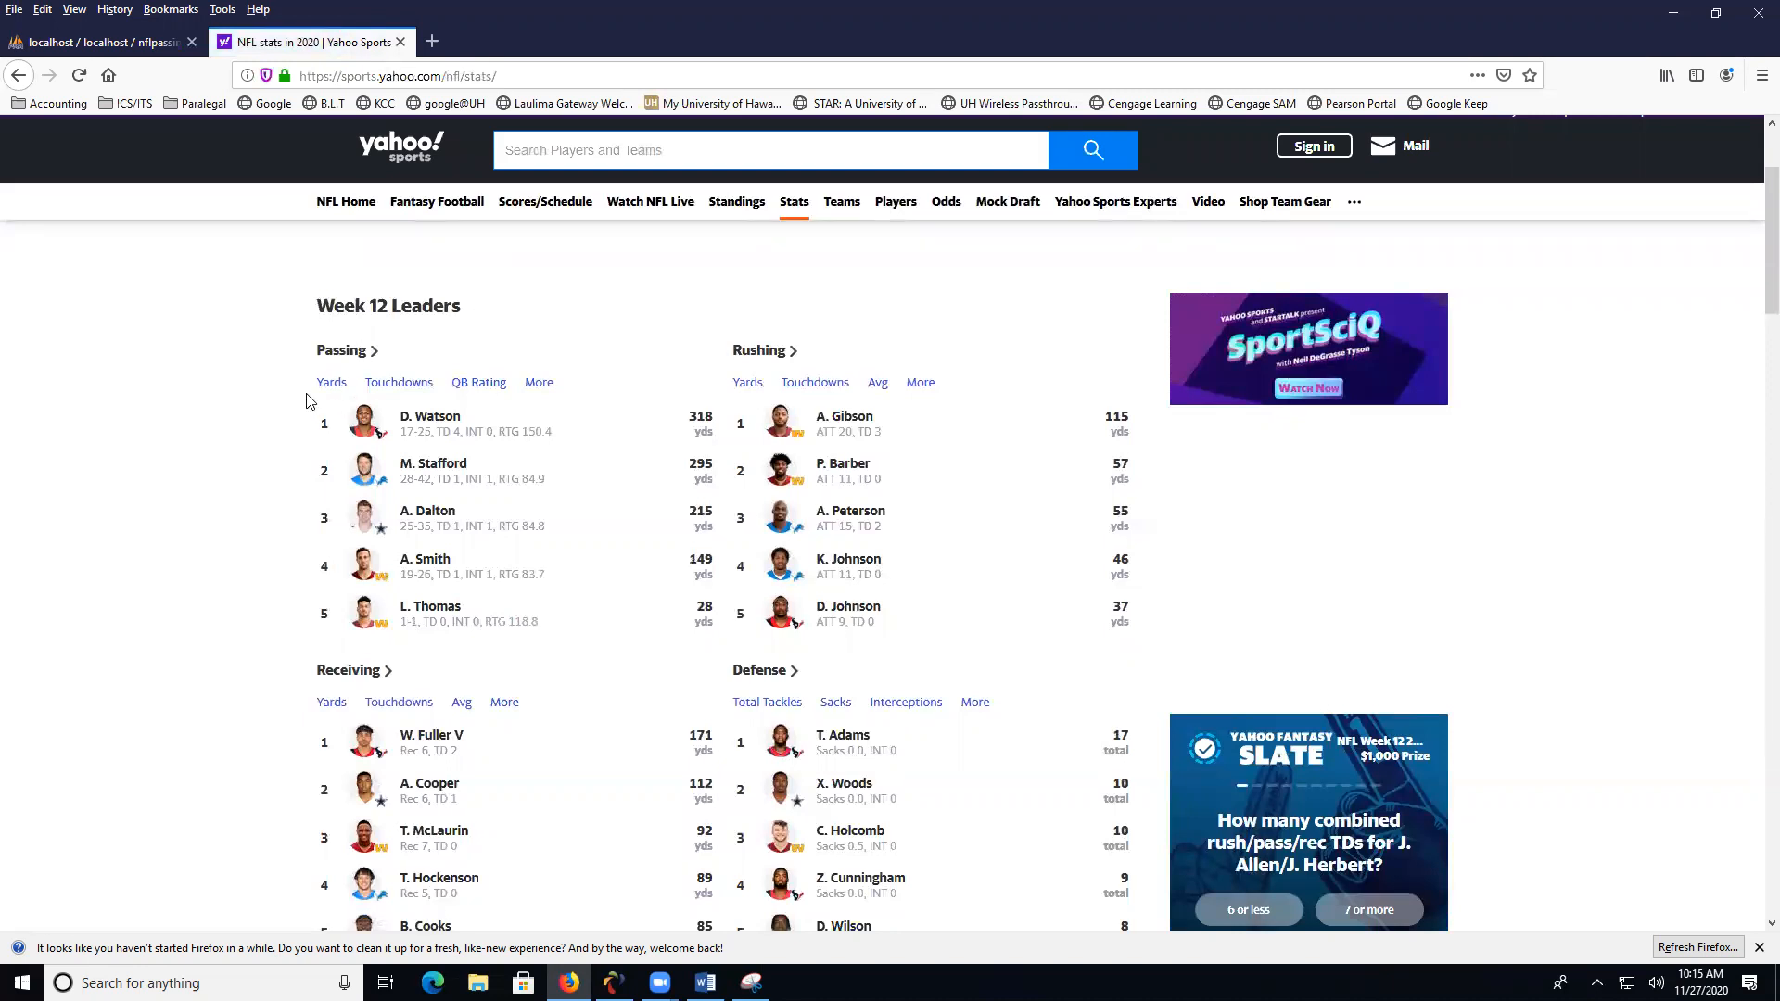
{"action": "left_click", "coordinate": [332, 385]}
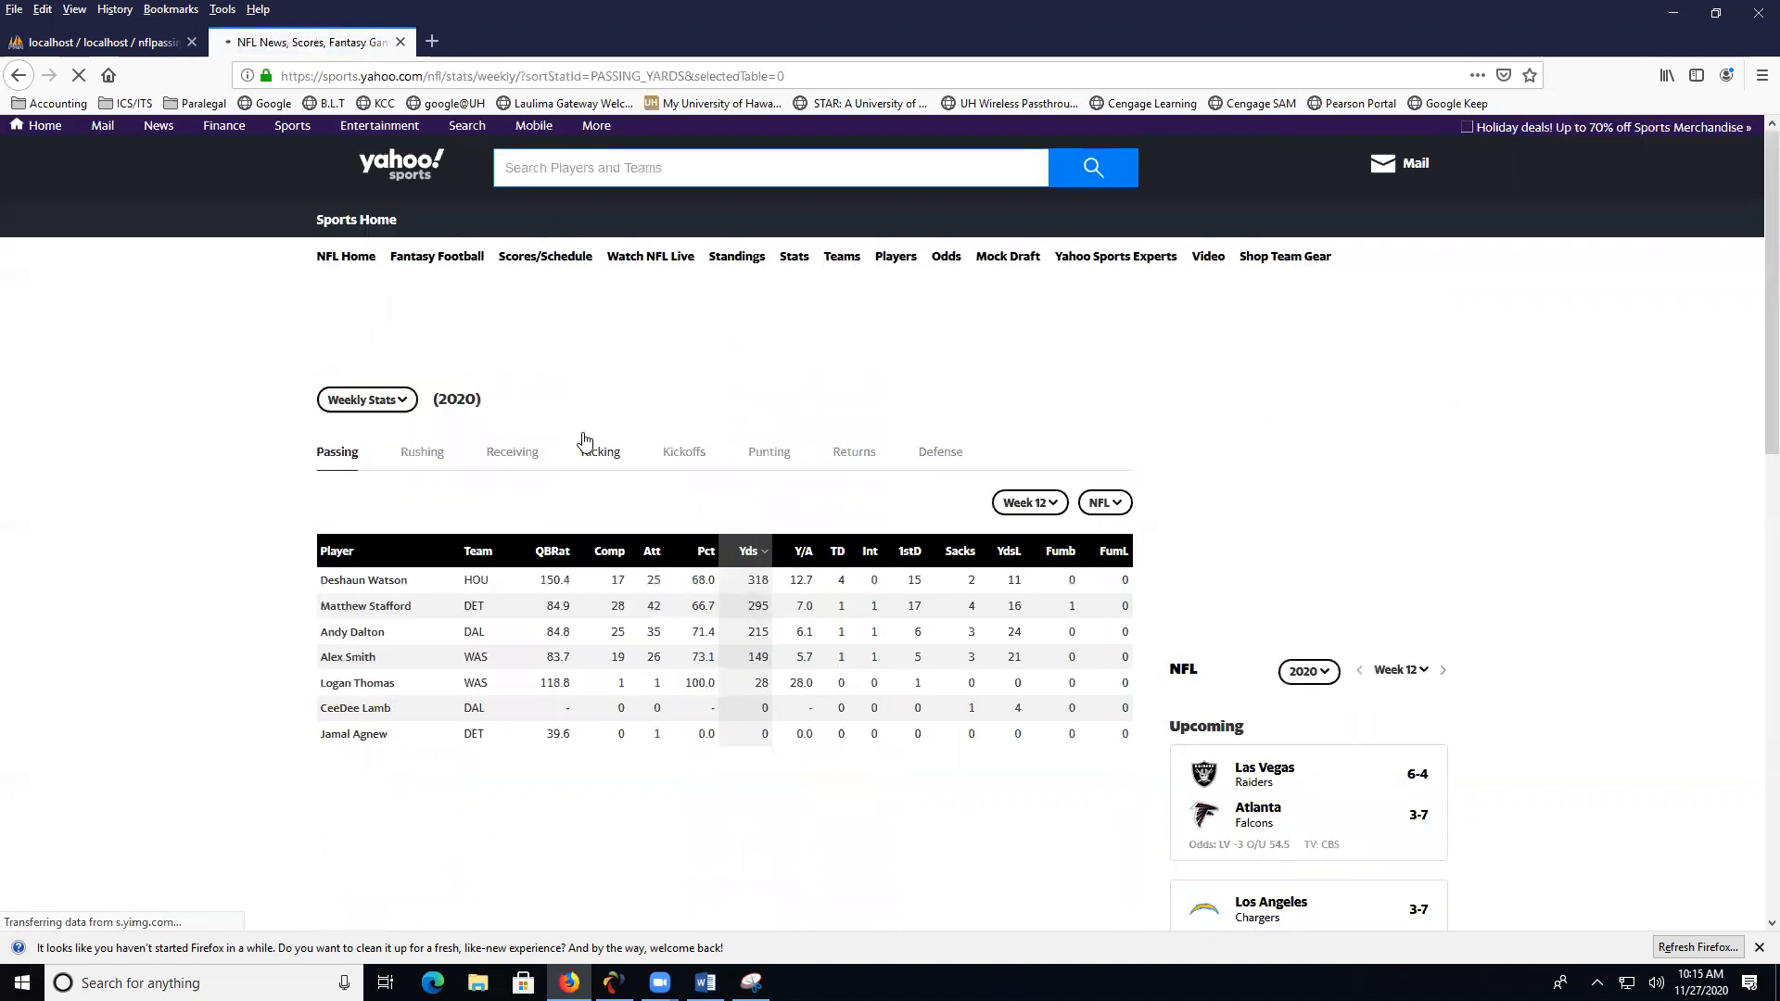
{"action": "left_click", "coordinate": [388, 405]}
{"action": "left_click", "coordinate": [389, 426]}
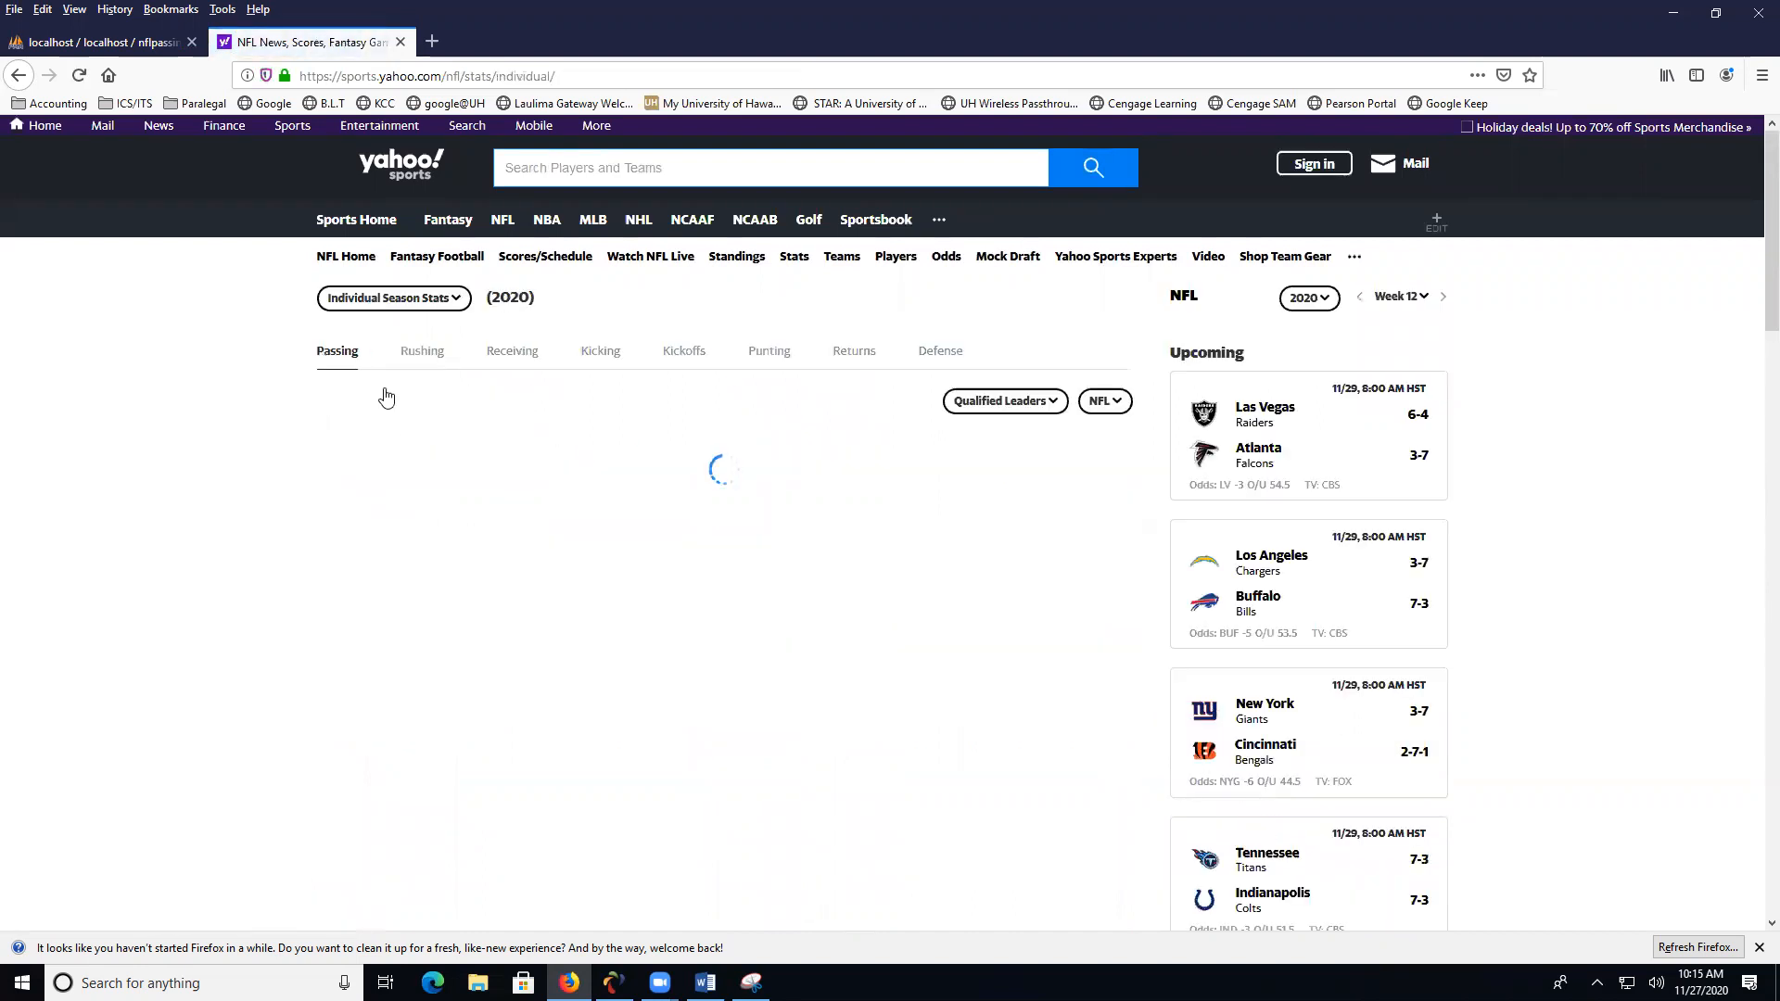
{"action": "left_click", "coordinate": [349, 459]}
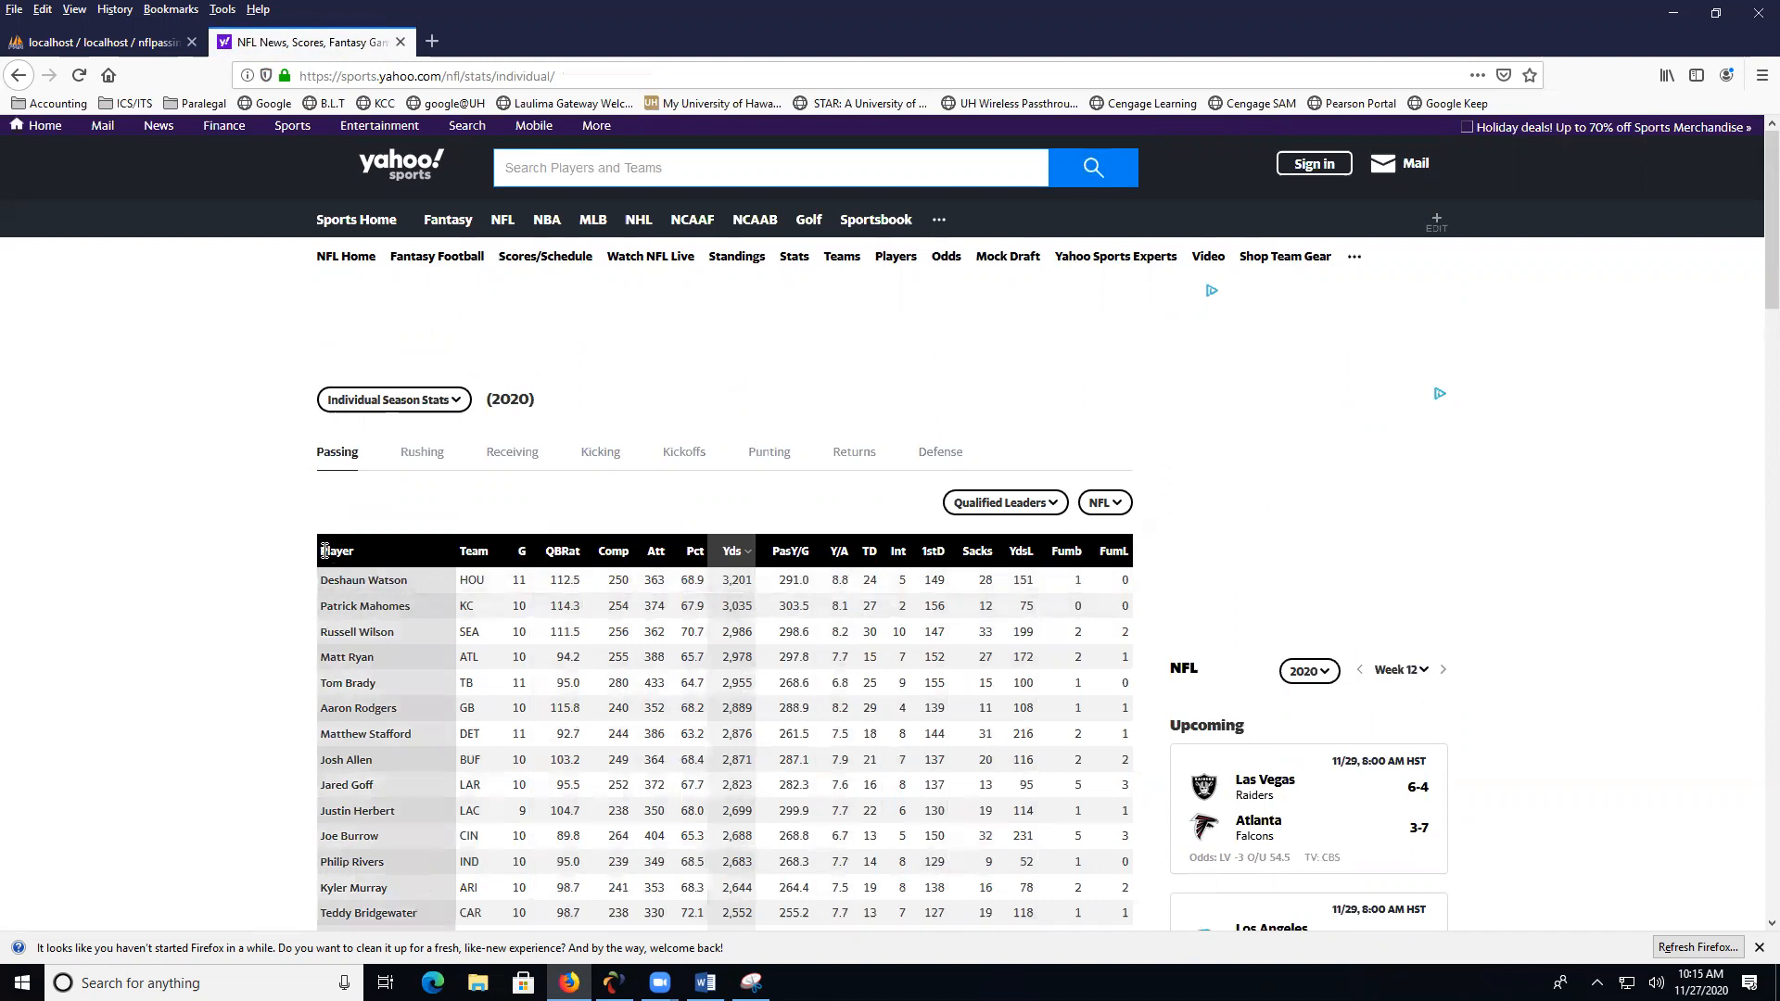
- Copy the header row and the first seven player rows of the passing stats table
{"action": "left_click_drag", "start_coordinate": [323, 550], "coordinate": [1130, 737]}
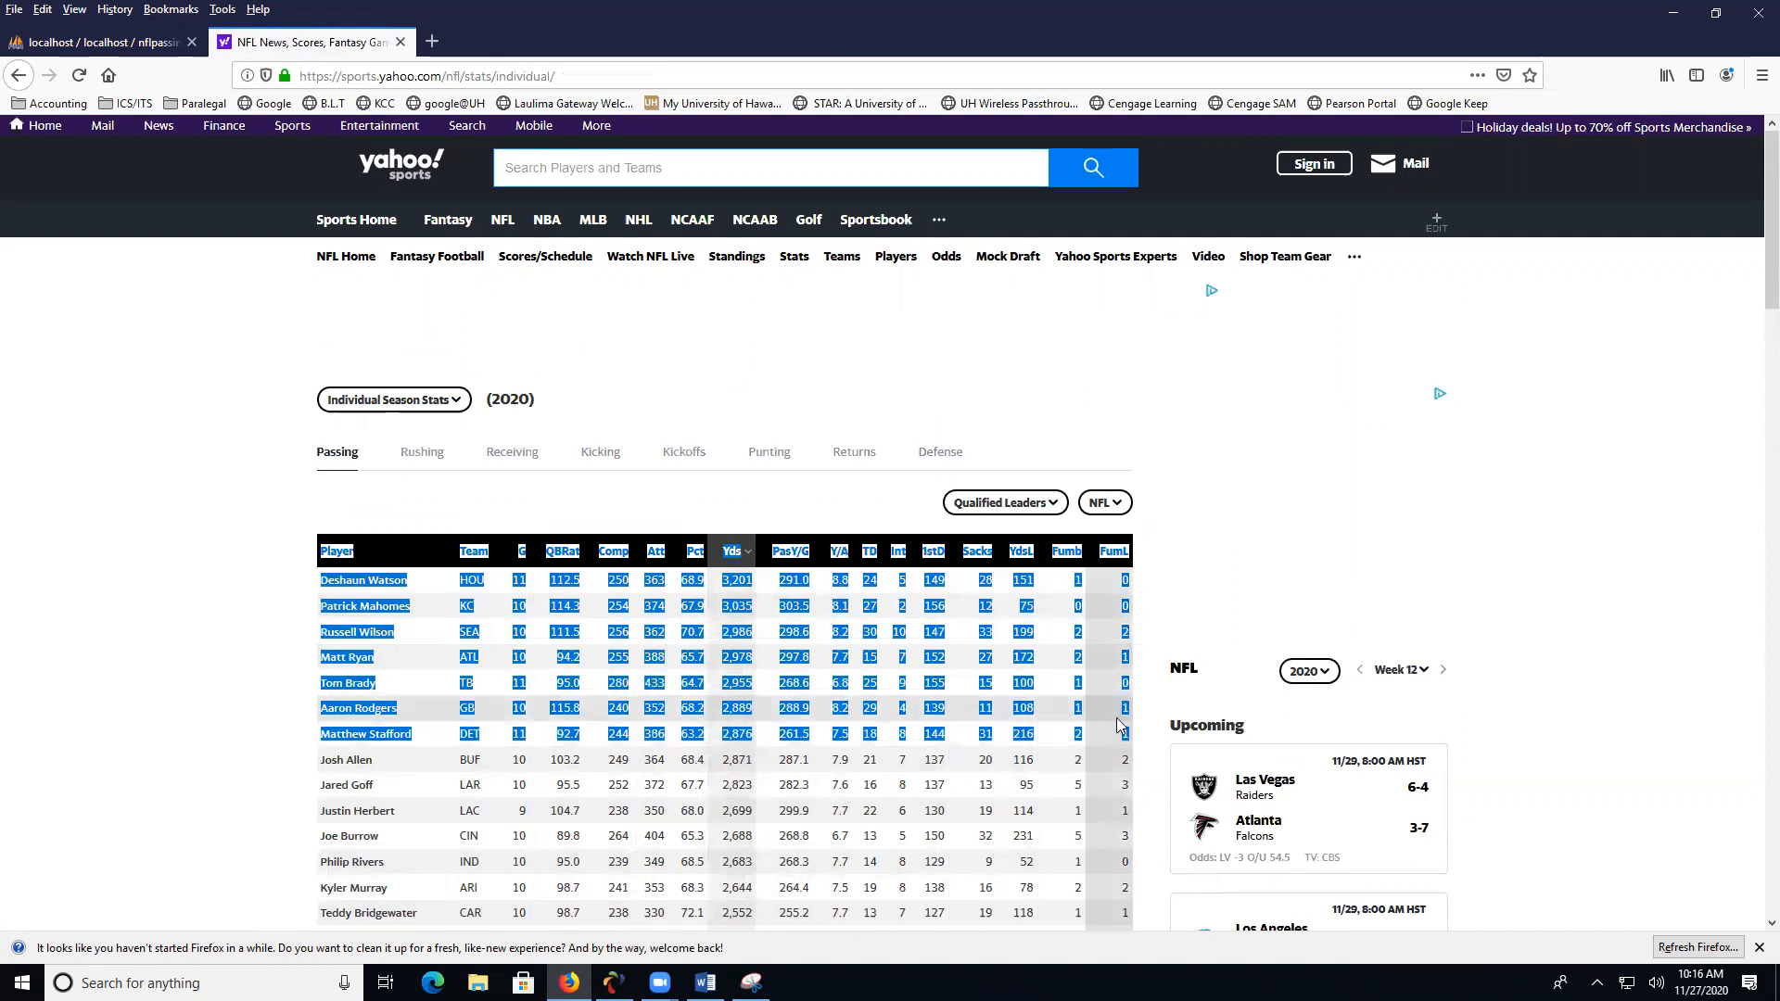
{"action": "right_click", "coordinate": [876, 661]}
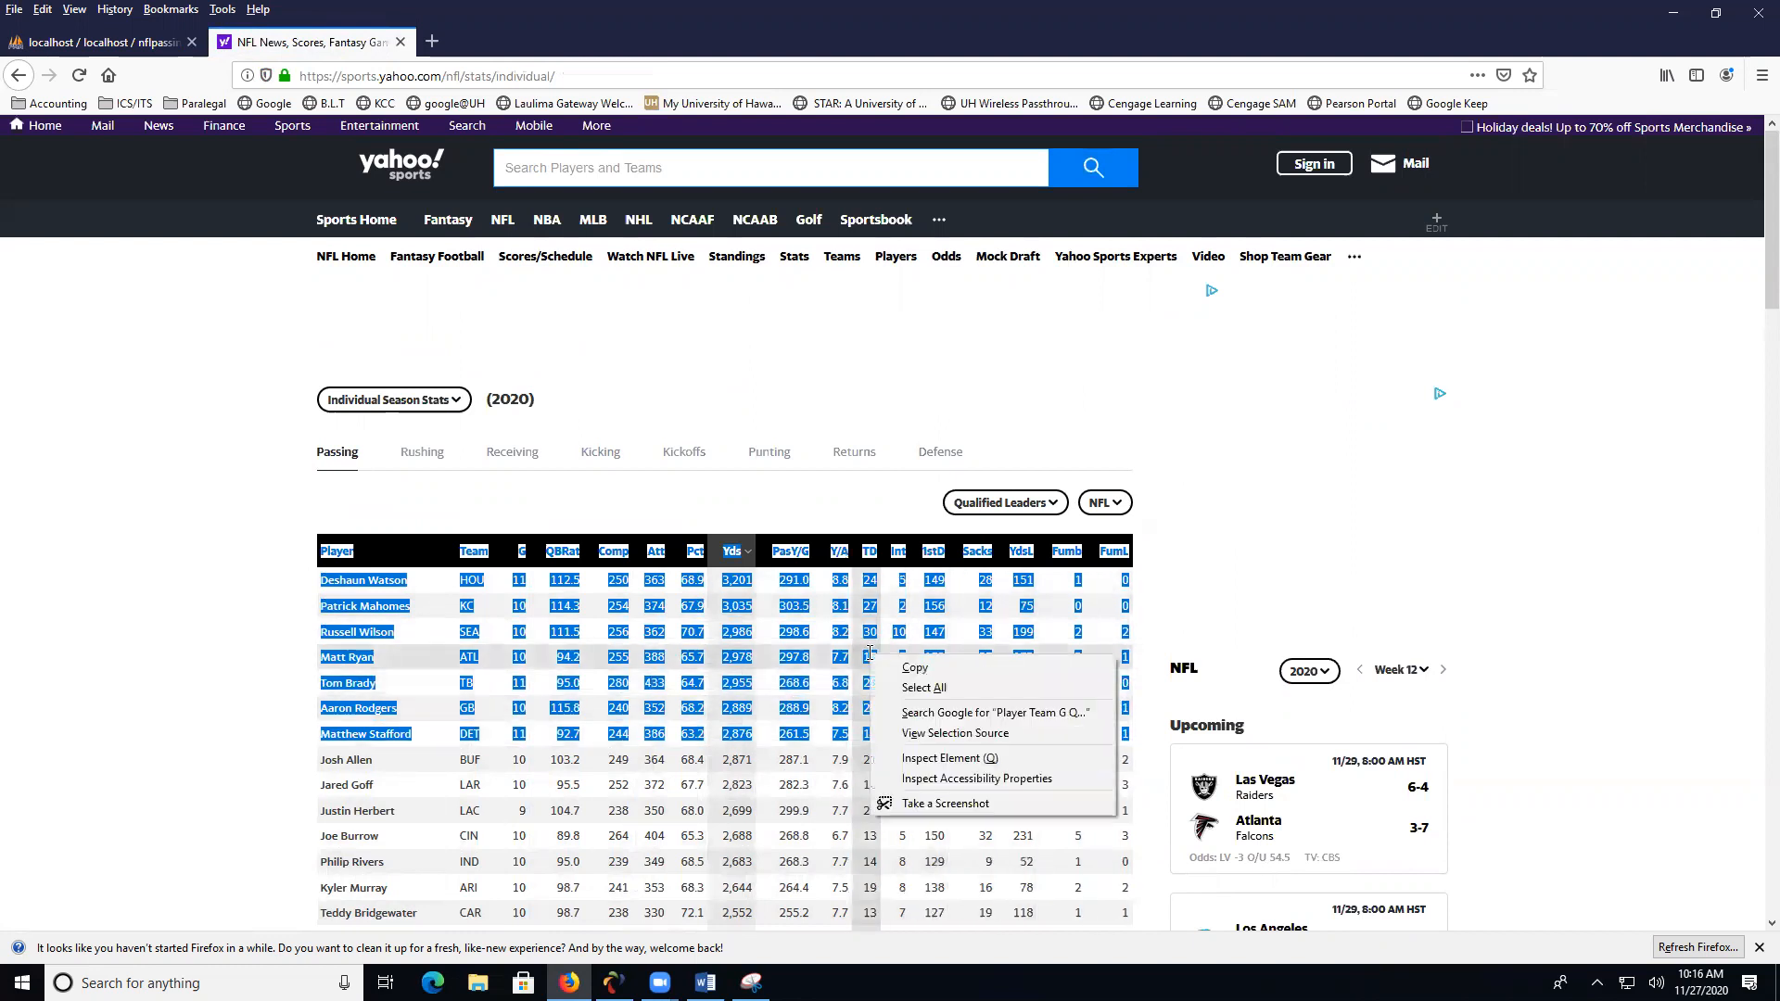
{"action": "left_click", "coordinate": [913, 669]}
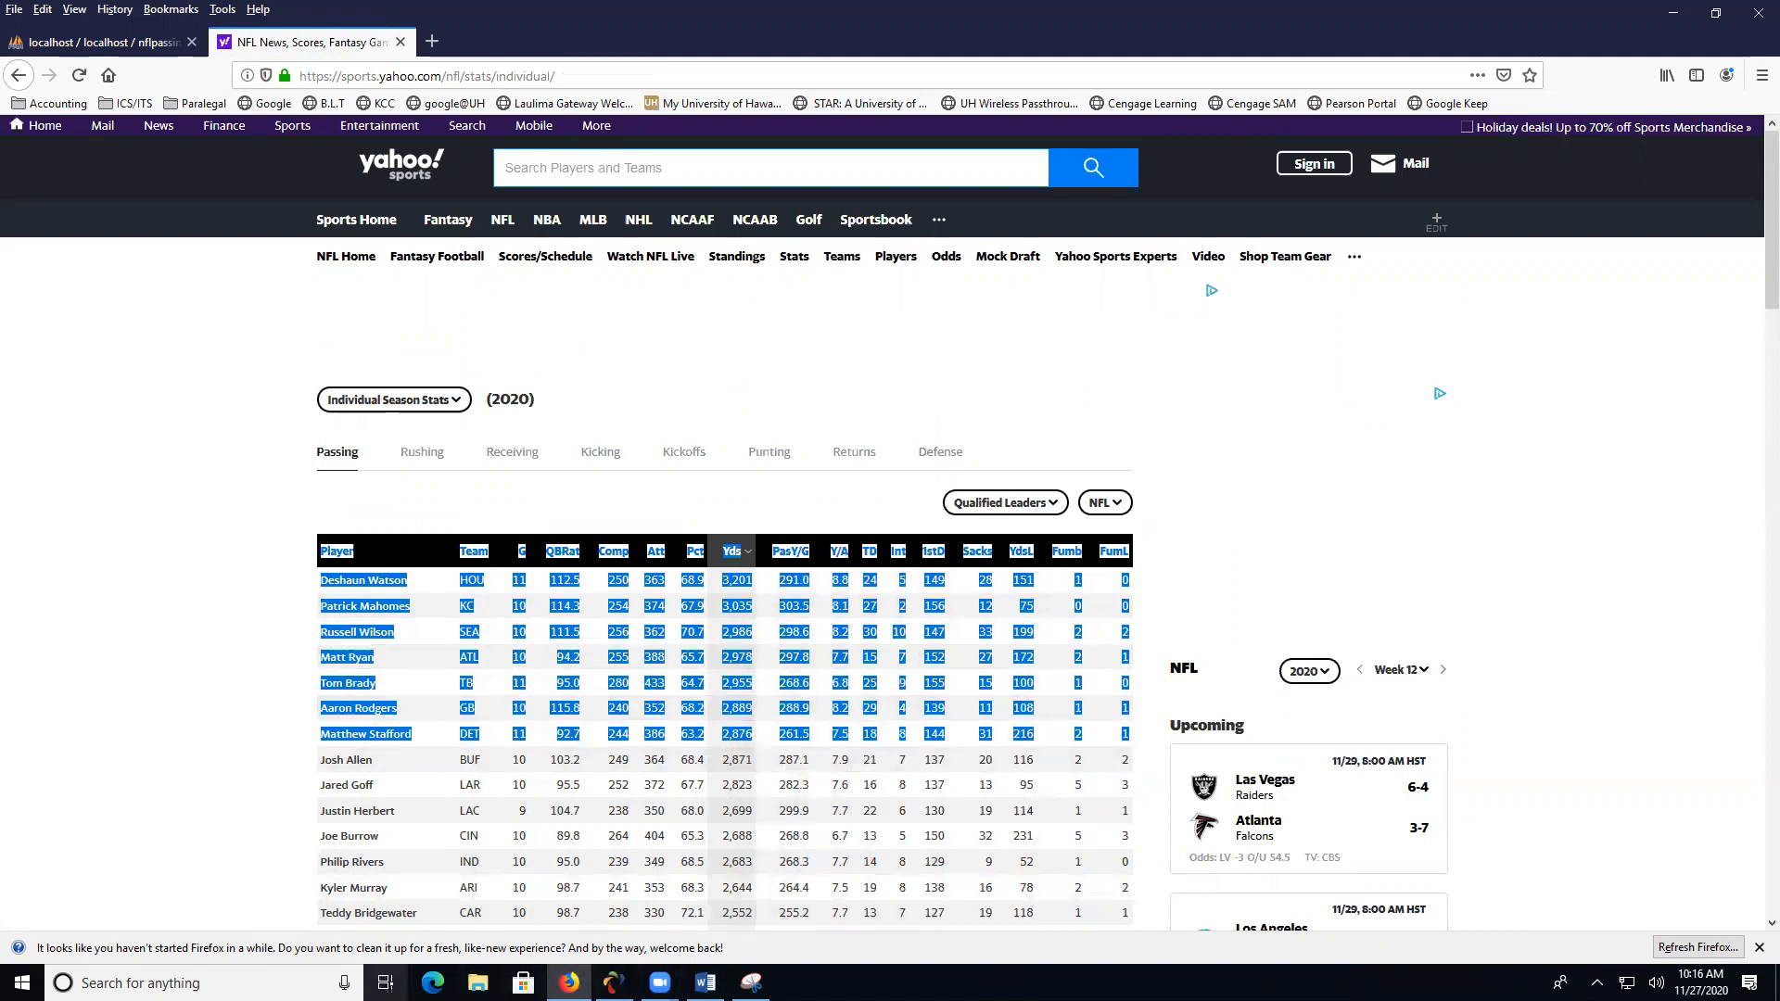
- Switch to Word, create a blank document and paste the copied player stats as unformatted text
{"action": "left_click", "coordinate": [706, 983]}
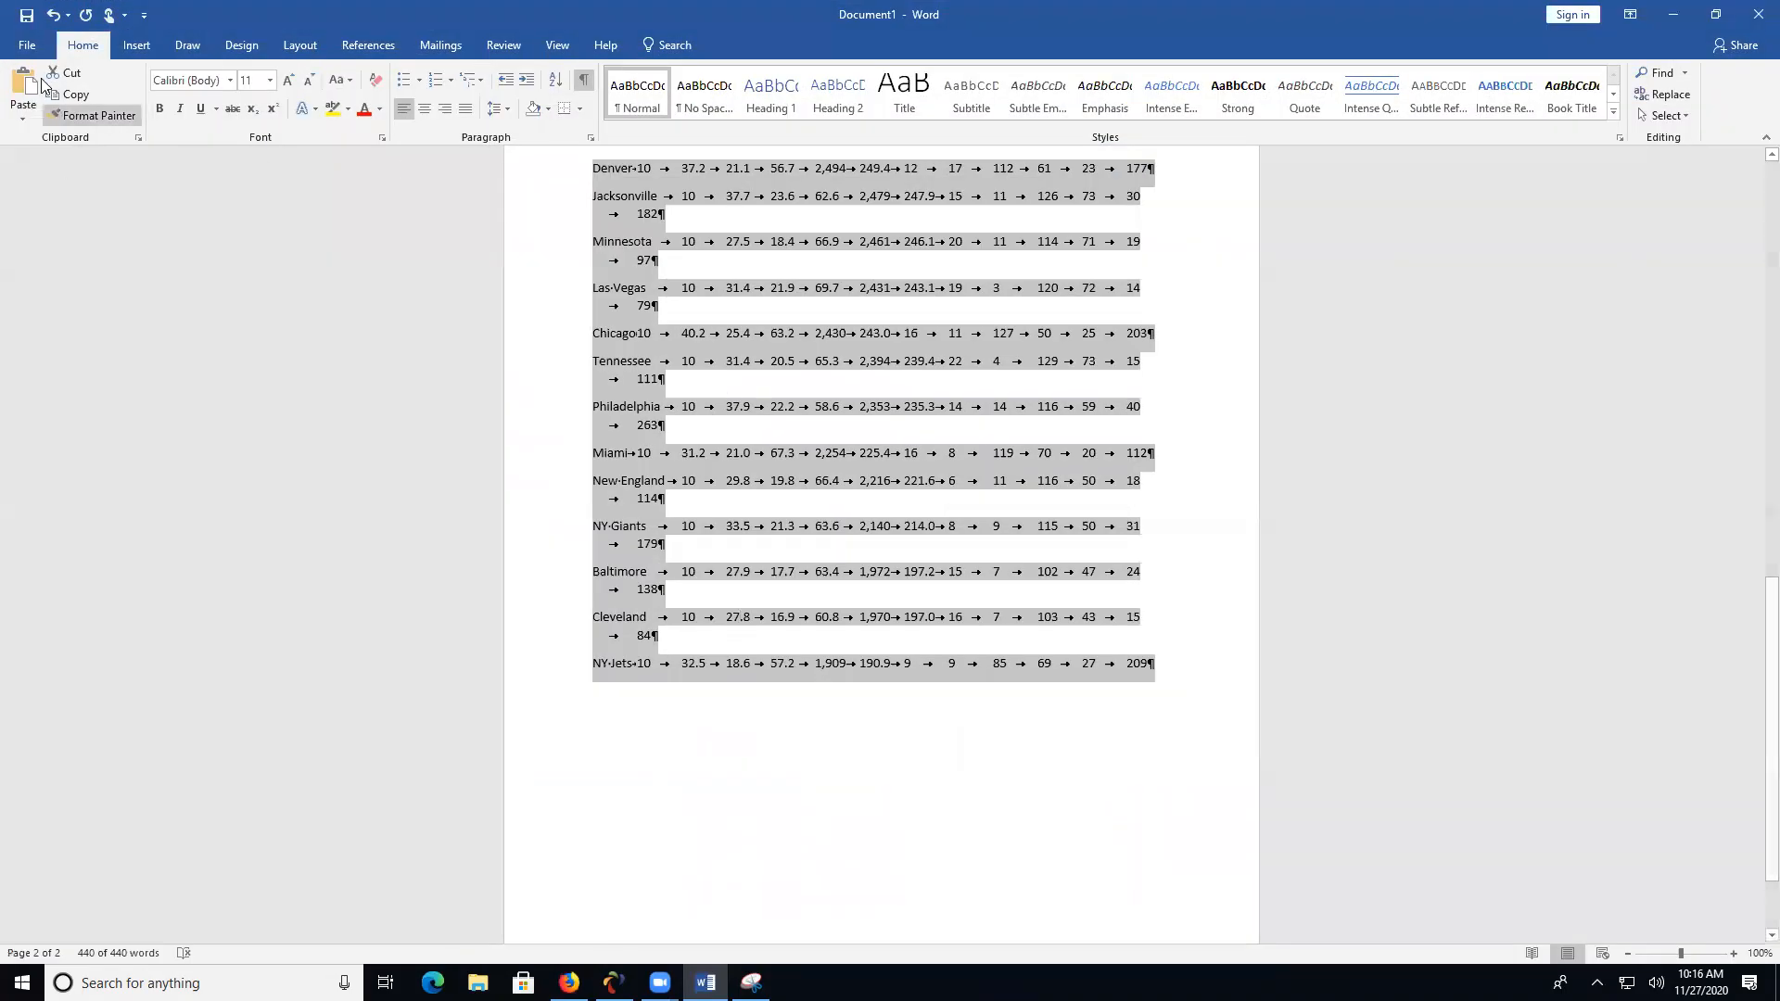
{"action": "left_click", "coordinate": [25, 49]}
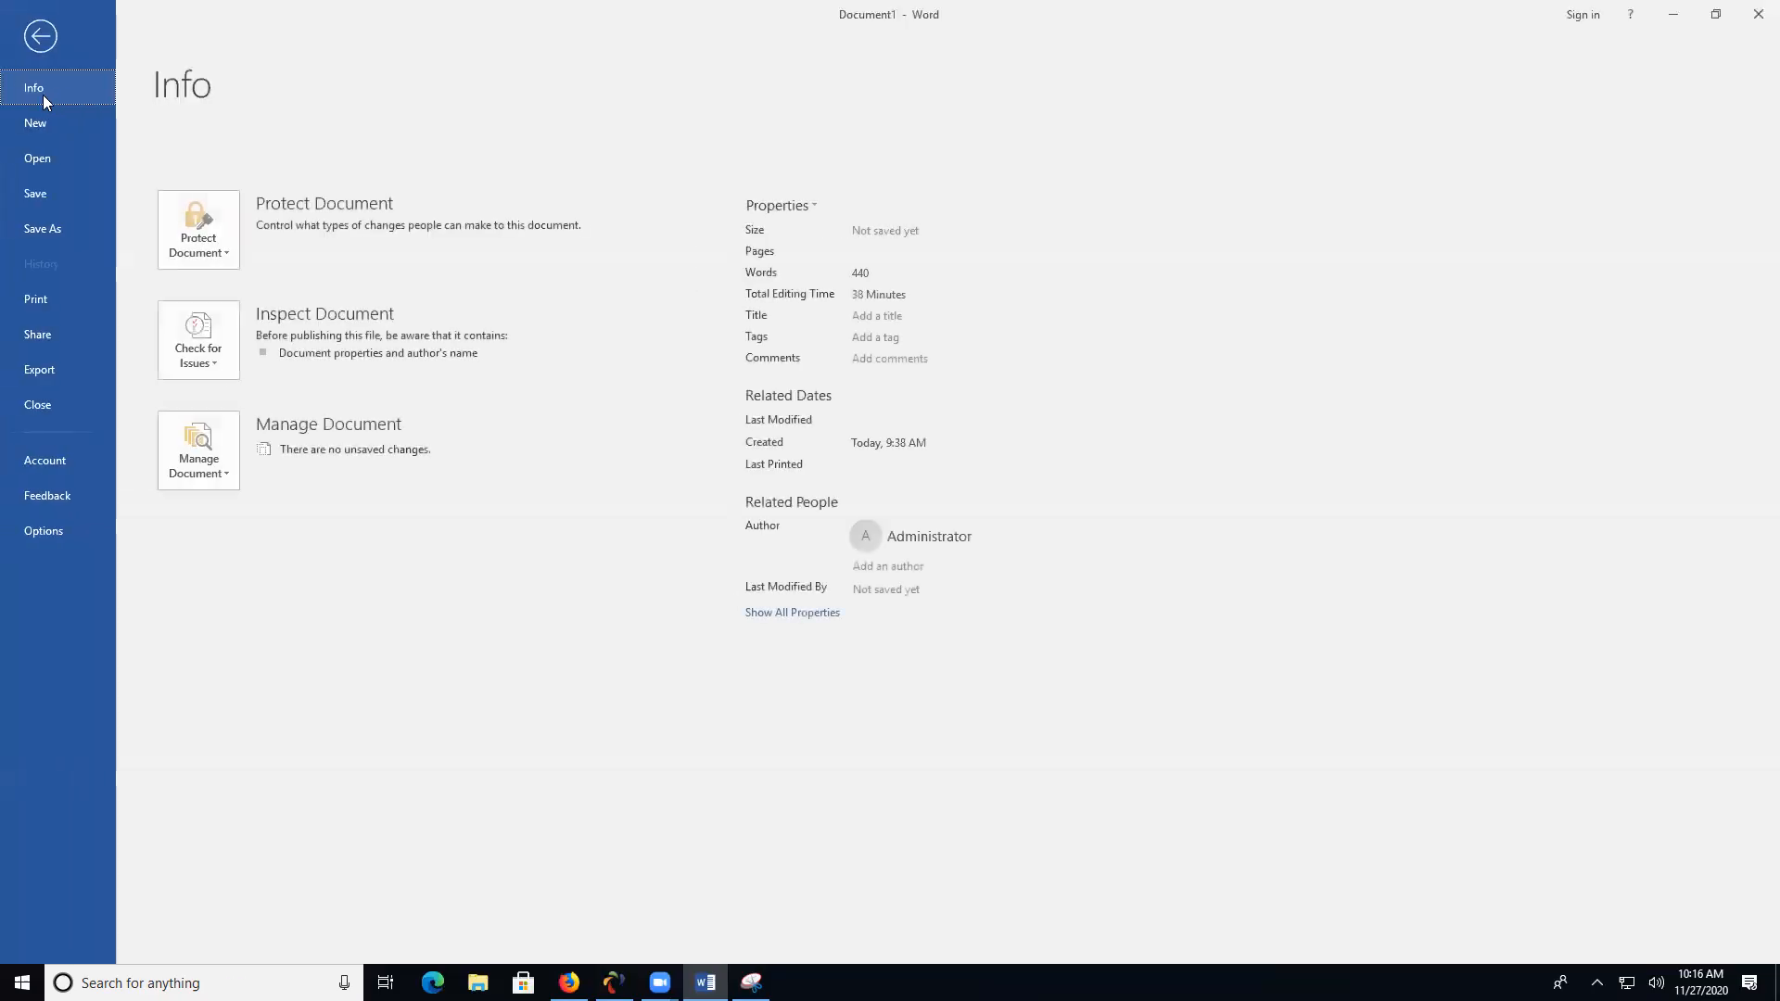
{"action": "left_click", "coordinate": [47, 123]}
{"action": "left_click", "coordinate": [323, 304]}
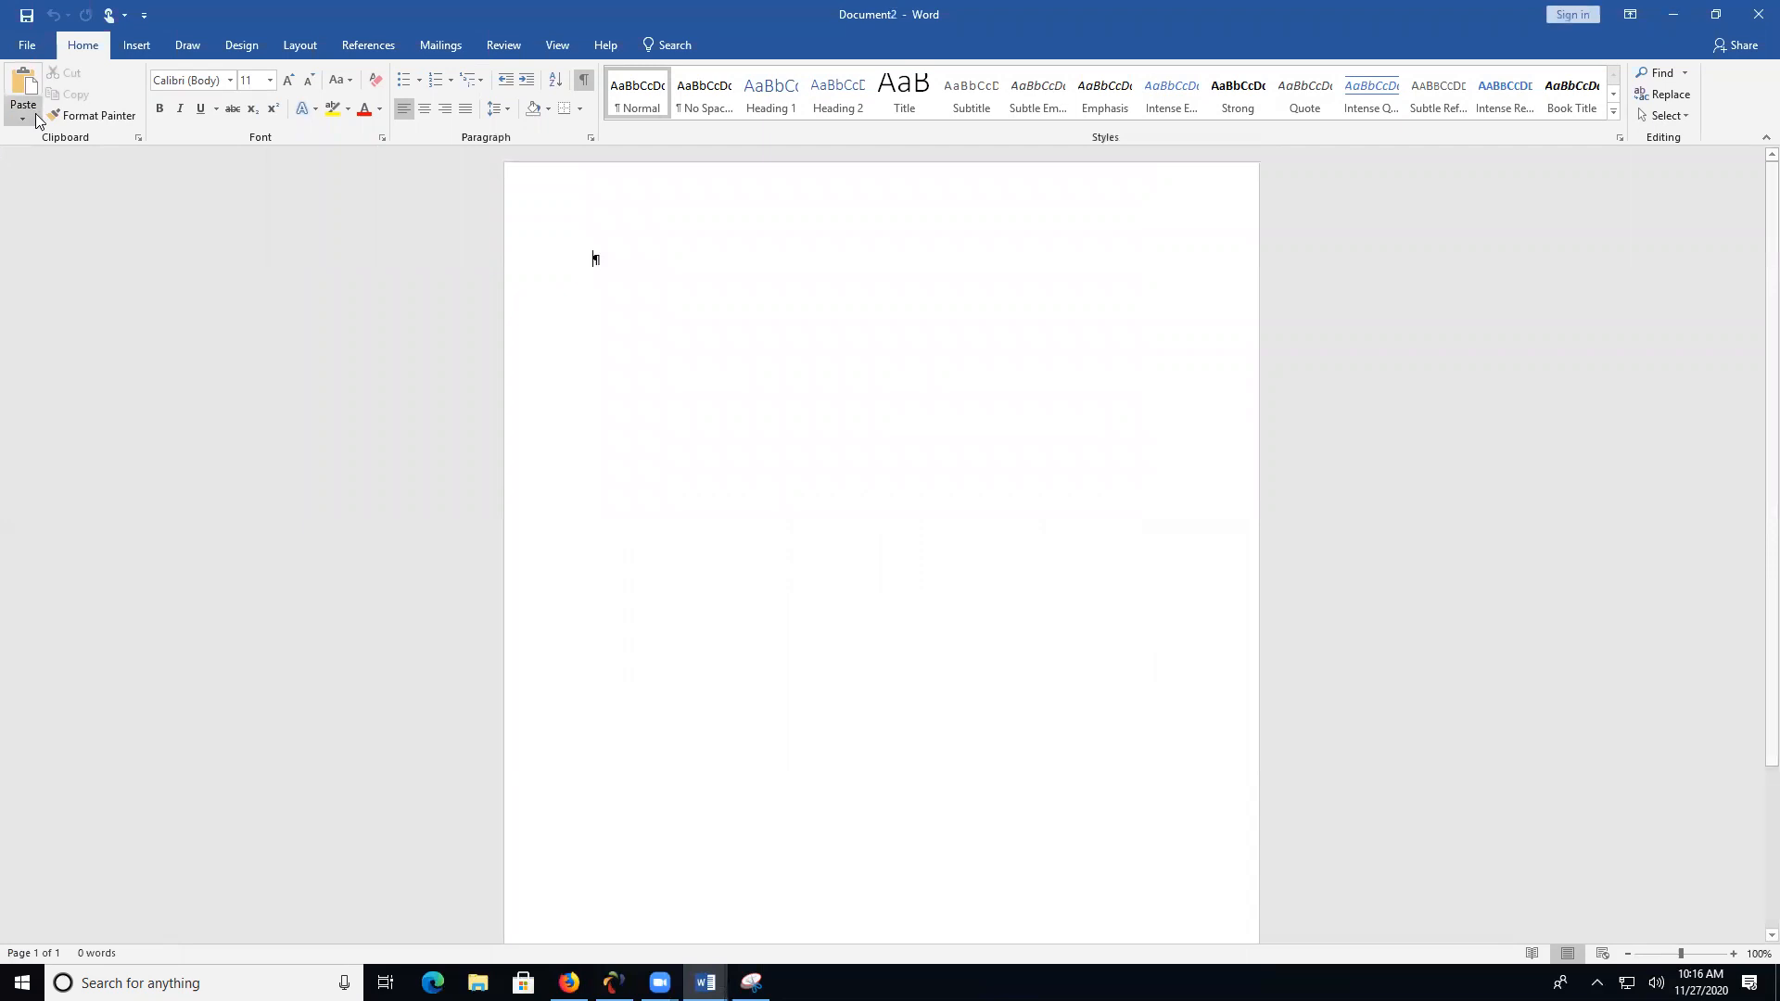
{"action": "left_click", "coordinate": [22, 115]}
{"action": "left_click", "coordinate": [73, 191]}
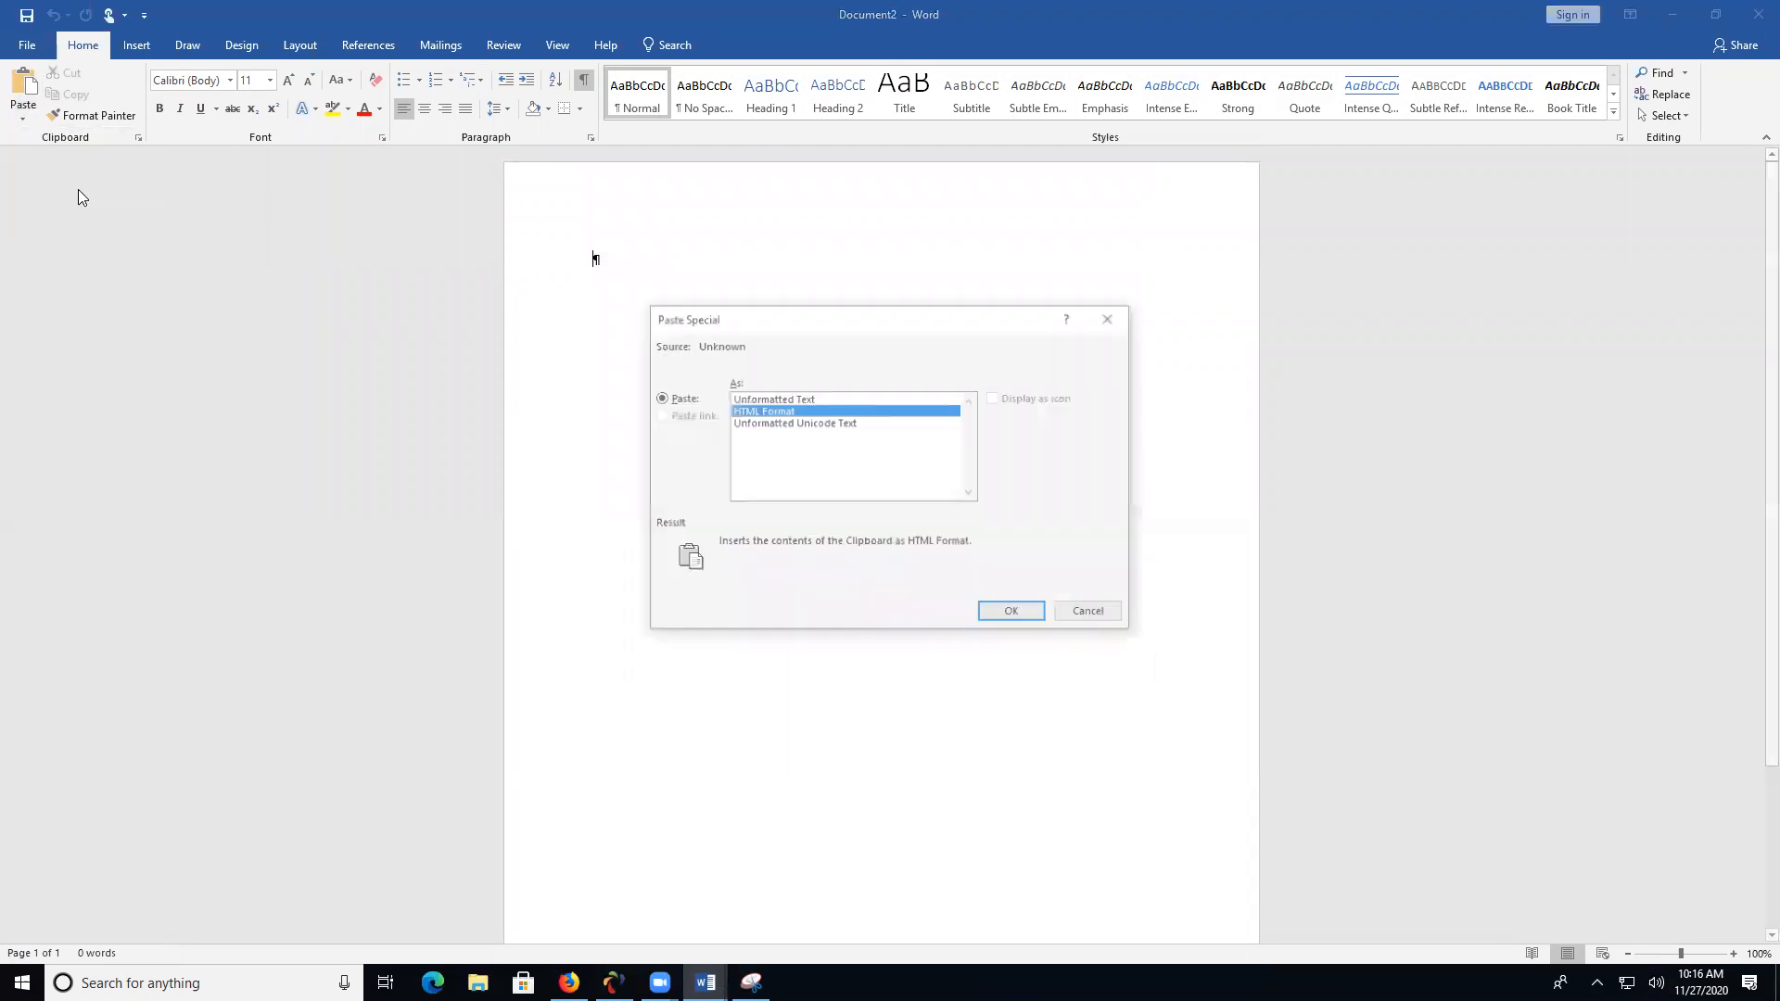
{"action": "left_click", "coordinate": [797, 399]}
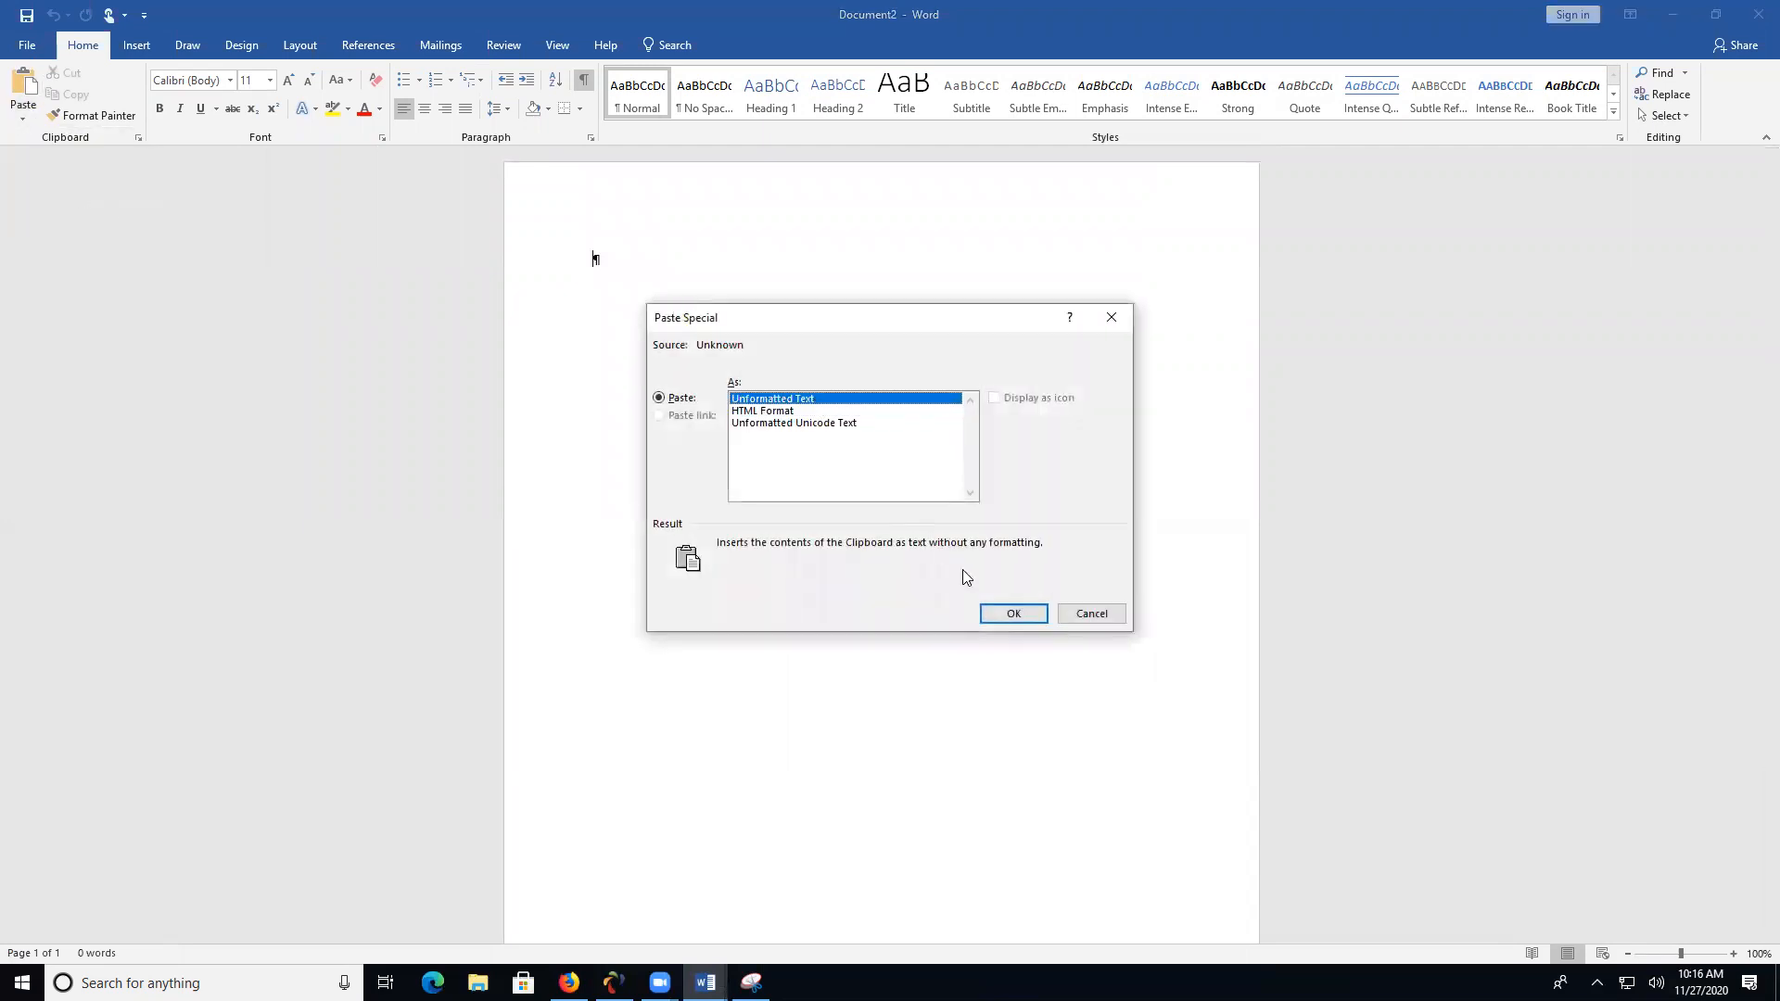
{"action": "left_click", "coordinate": [1013, 614]}
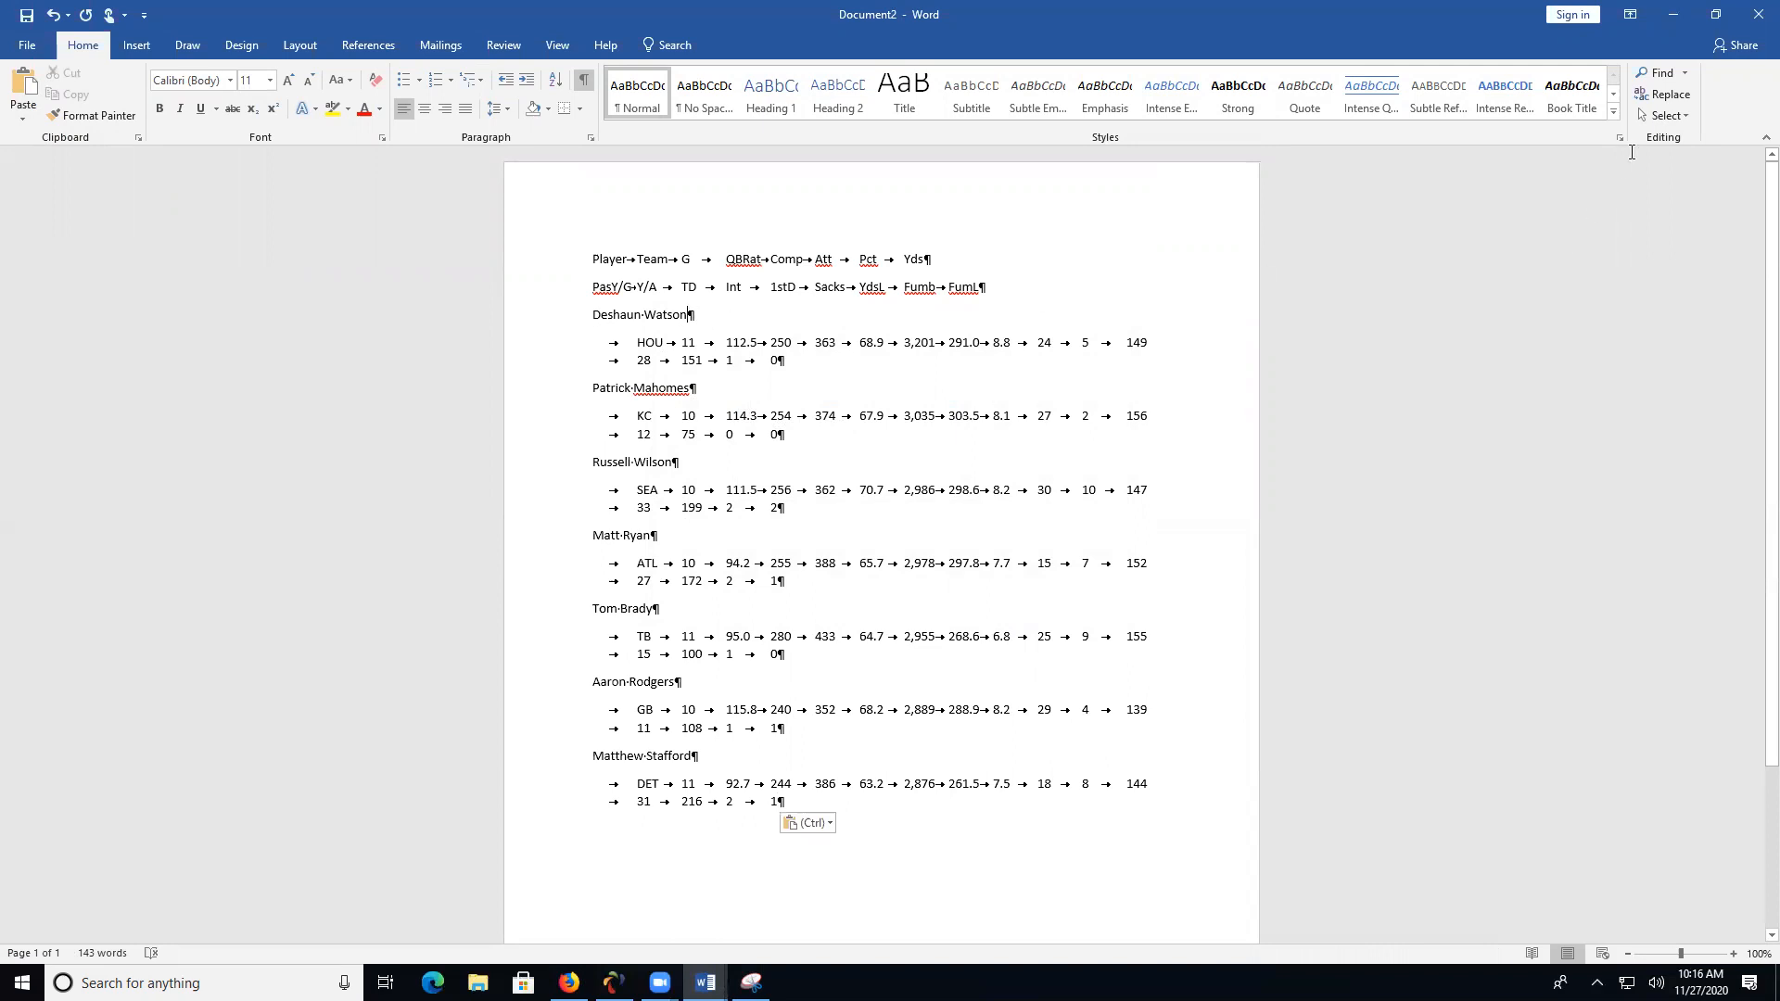
- Replace all paragraph-mark-plus-tab sequences (^p^t) with a single tab (^t) in the player stats document
{"action": "left_click", "coordinate": [1665, 94]}
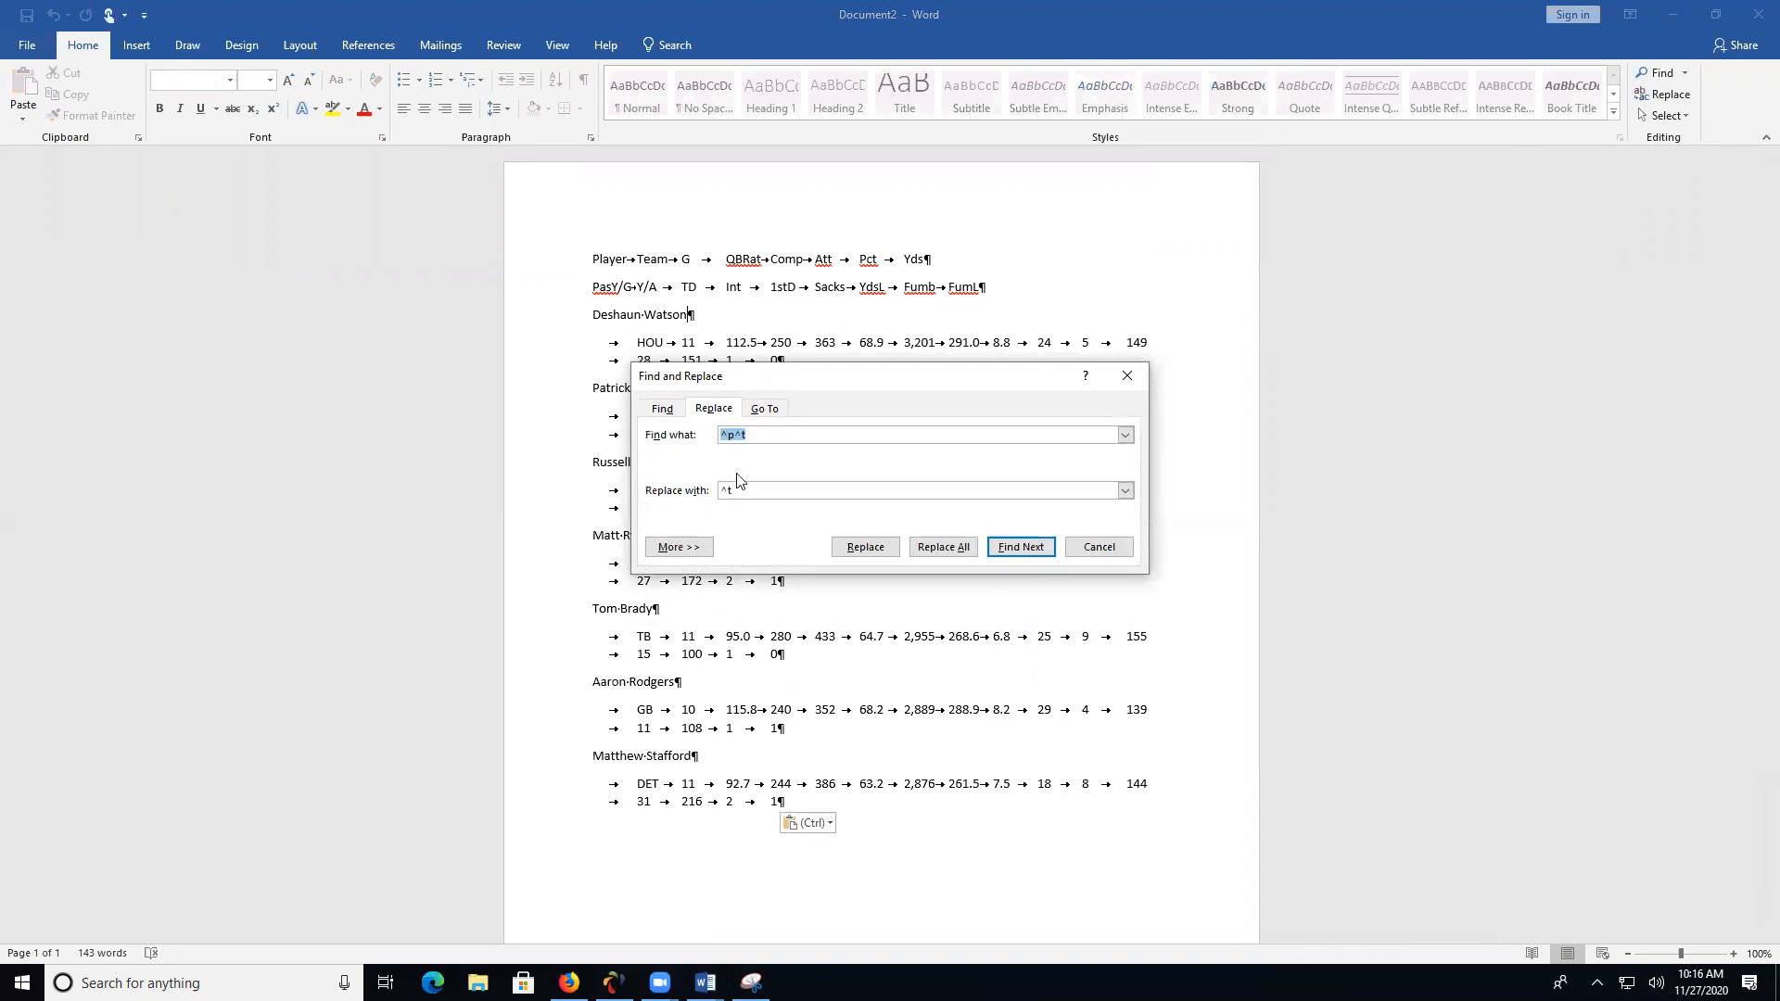
{"action": "left_click", "coordinate": [957, 556]}
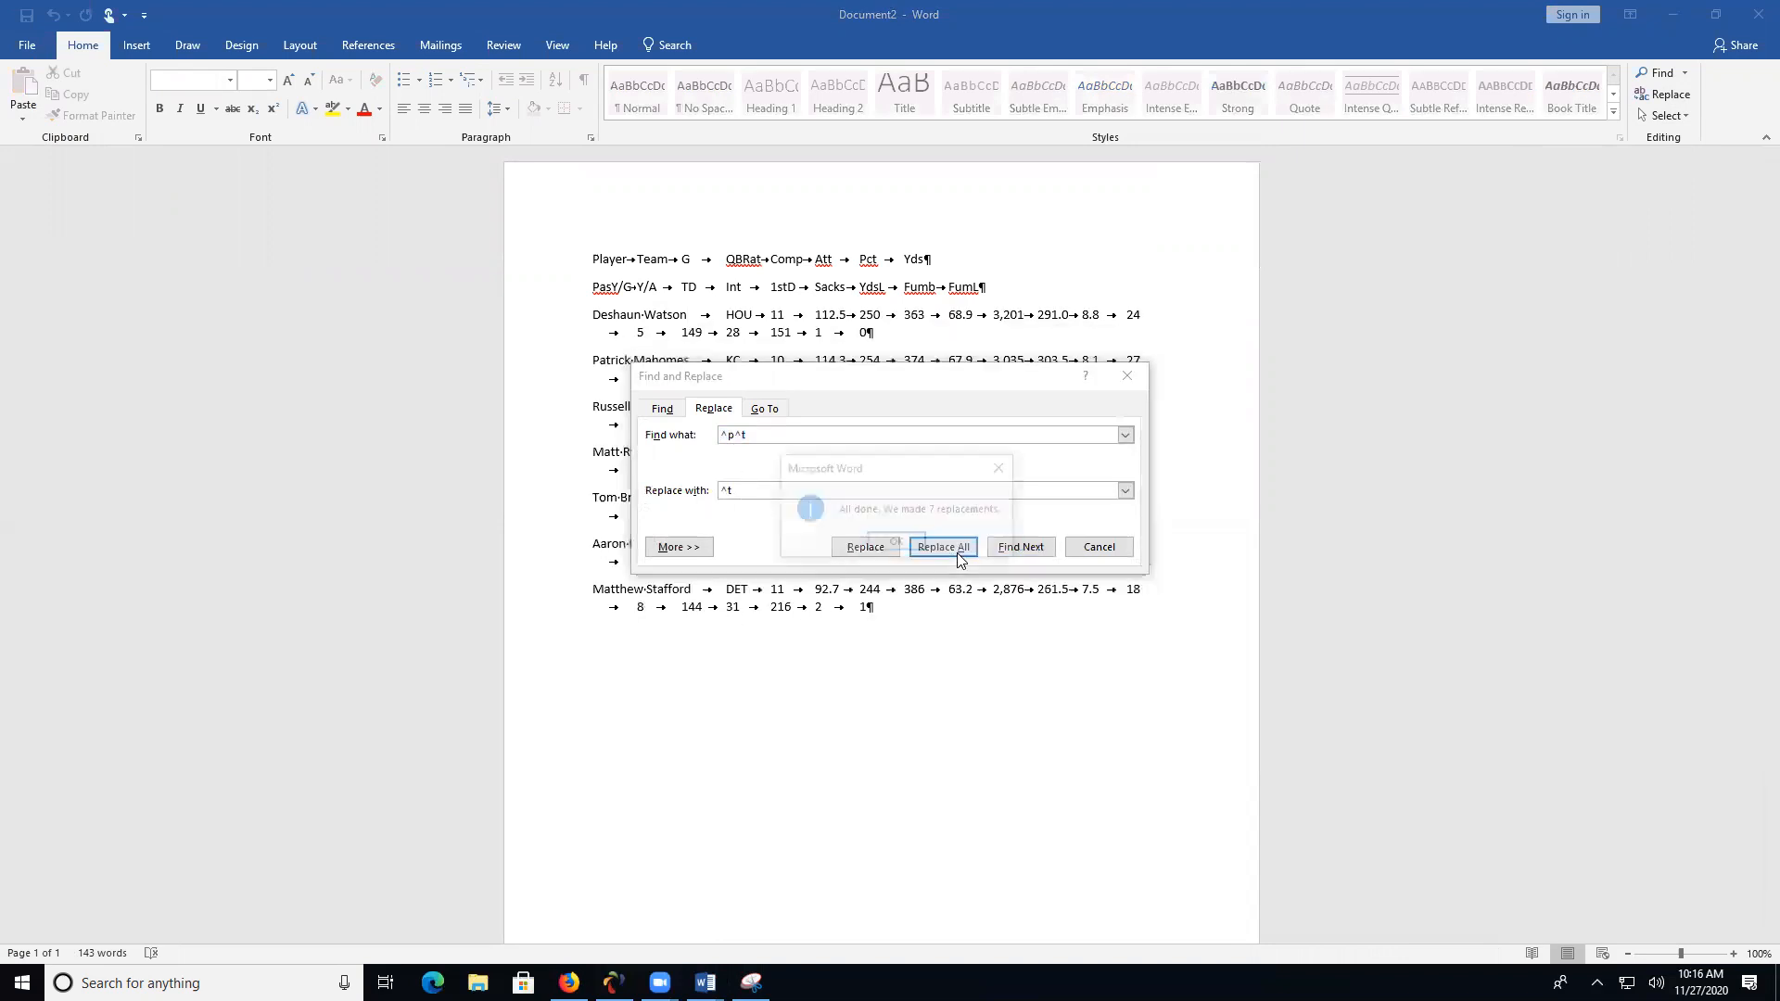
{"action": "left_click", "coordinate": [878, 541]}
{"action": "left_click", "coordinate": [1100, 548]}
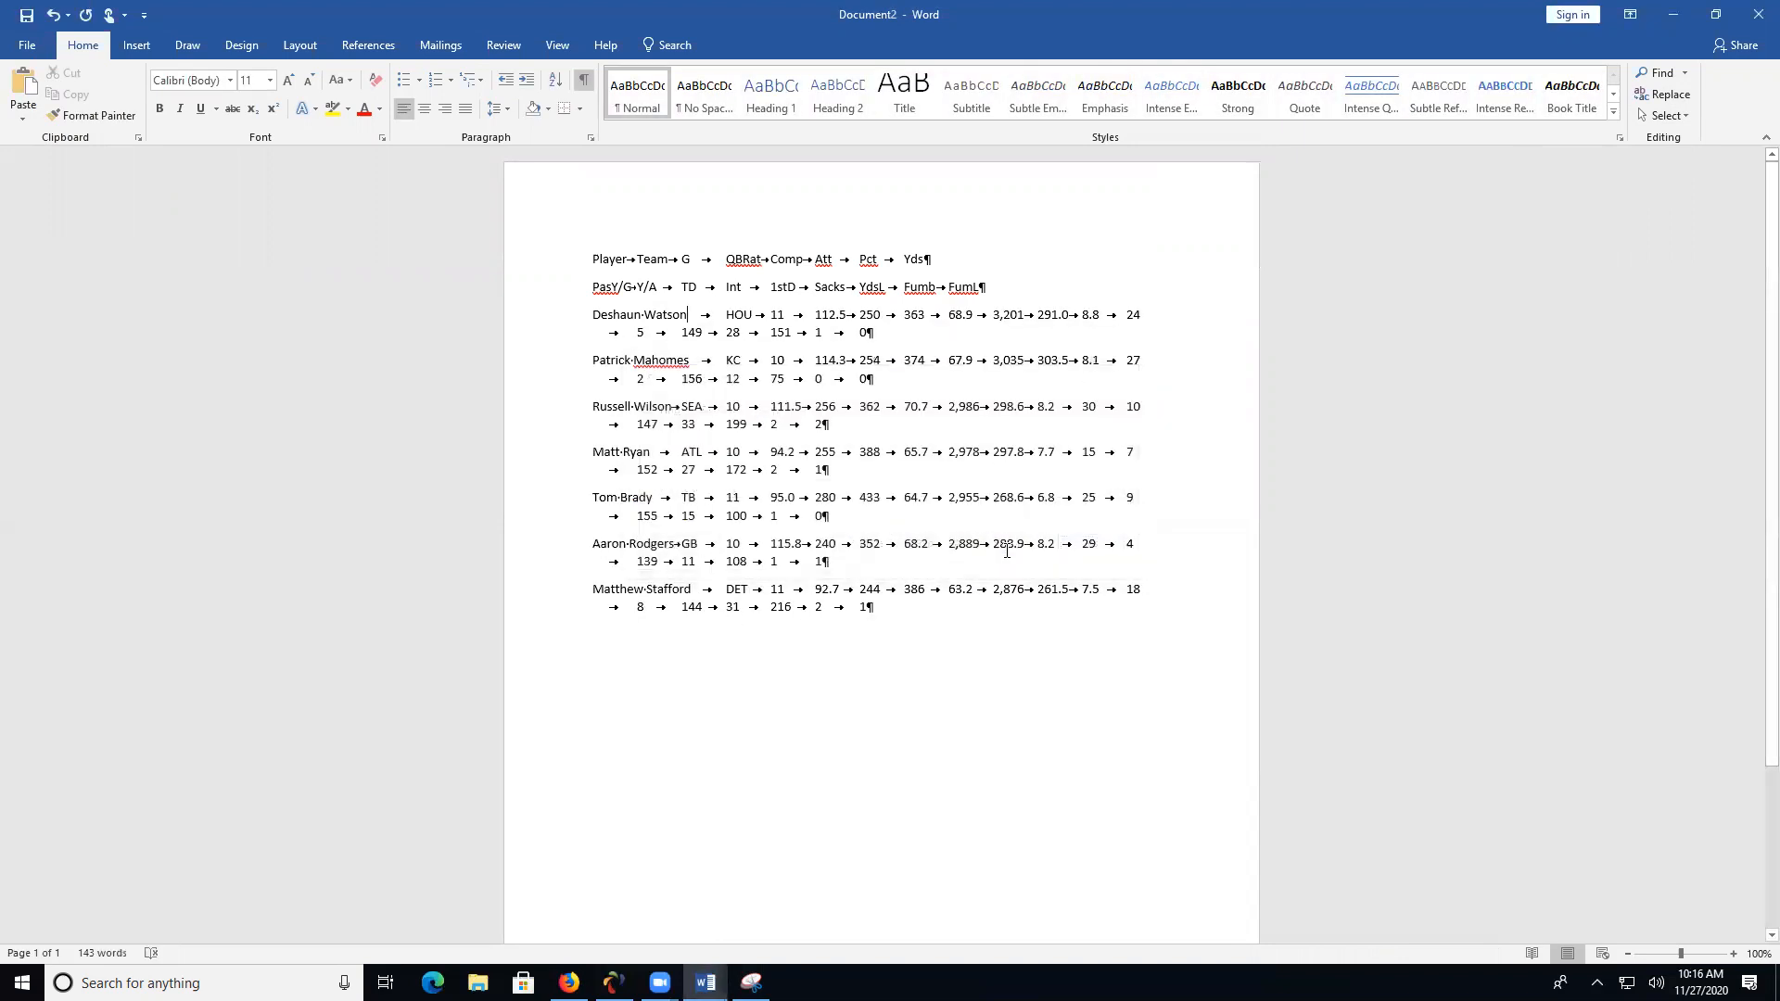
- Join the two header lines into one by replacing the paragraph mark after Yds with a tab
{"action": "left_click", "coordinate": [949, 260]}
{"action": "key", "text": "Delete"}
{"action": "key", "text": "Tab"}
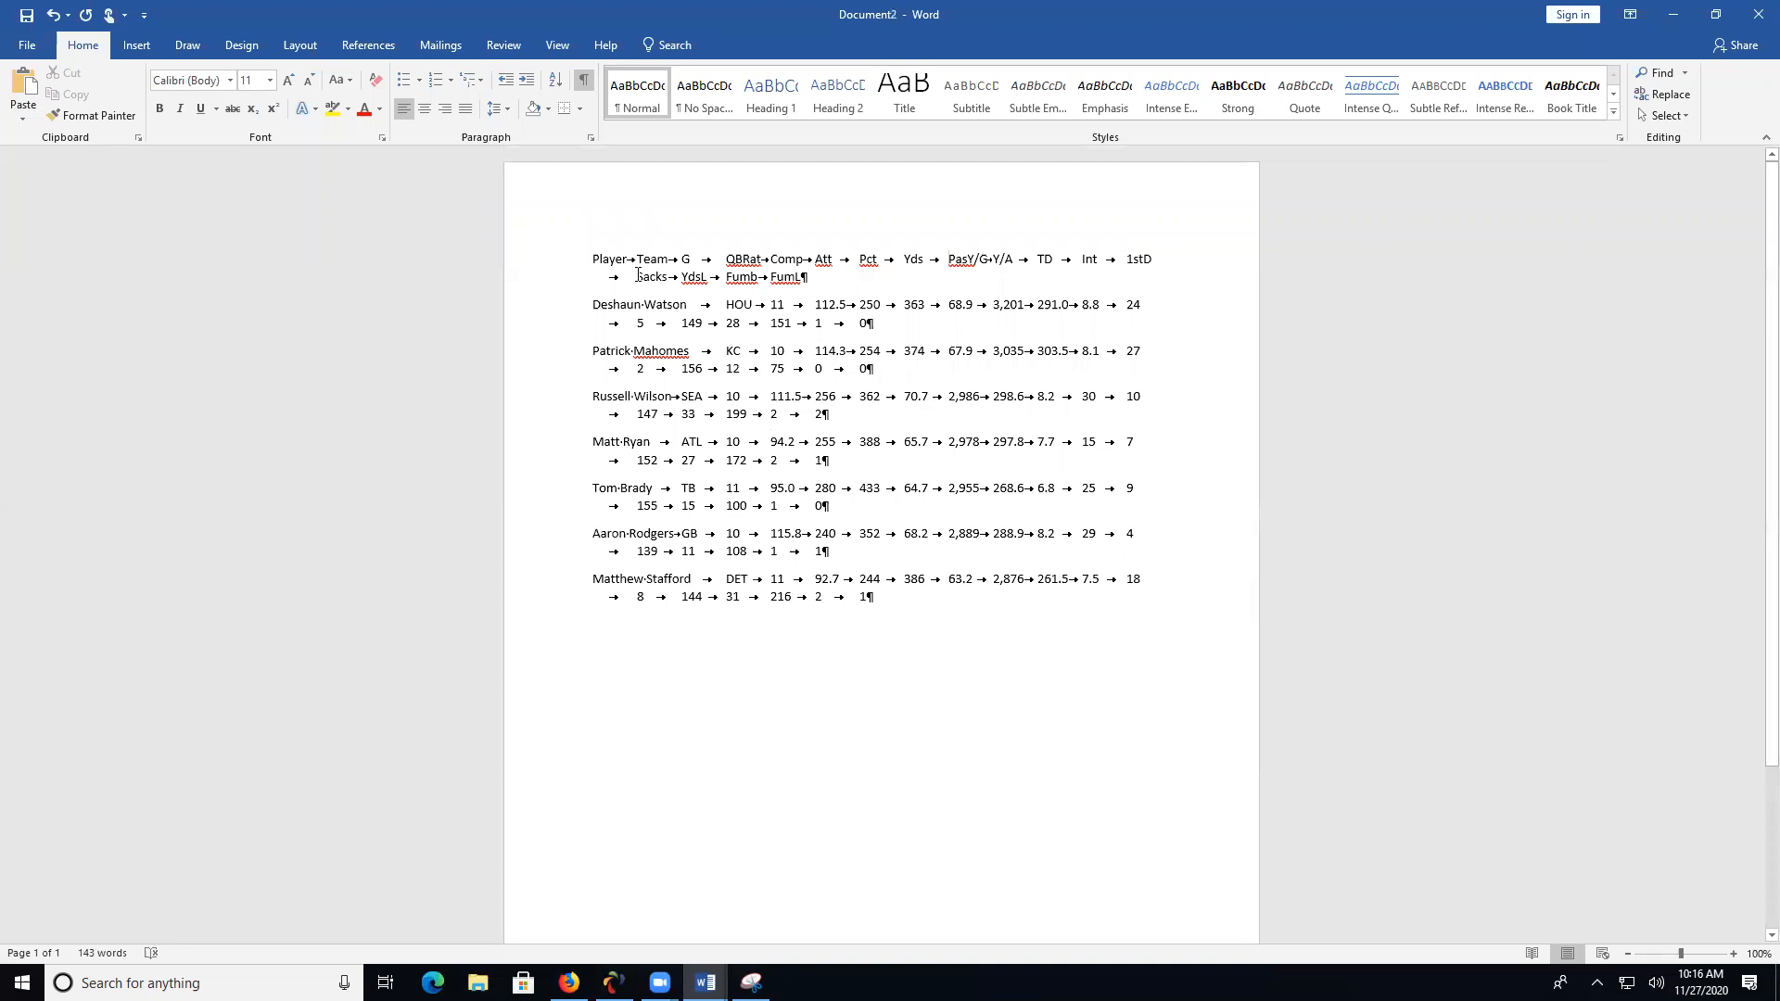
- Copy all the cleaned player text into a new blank Excel workbook at A1 and autofit column A
{"action": "left_click", "coordinate": [965, 596], "text": "shift"}
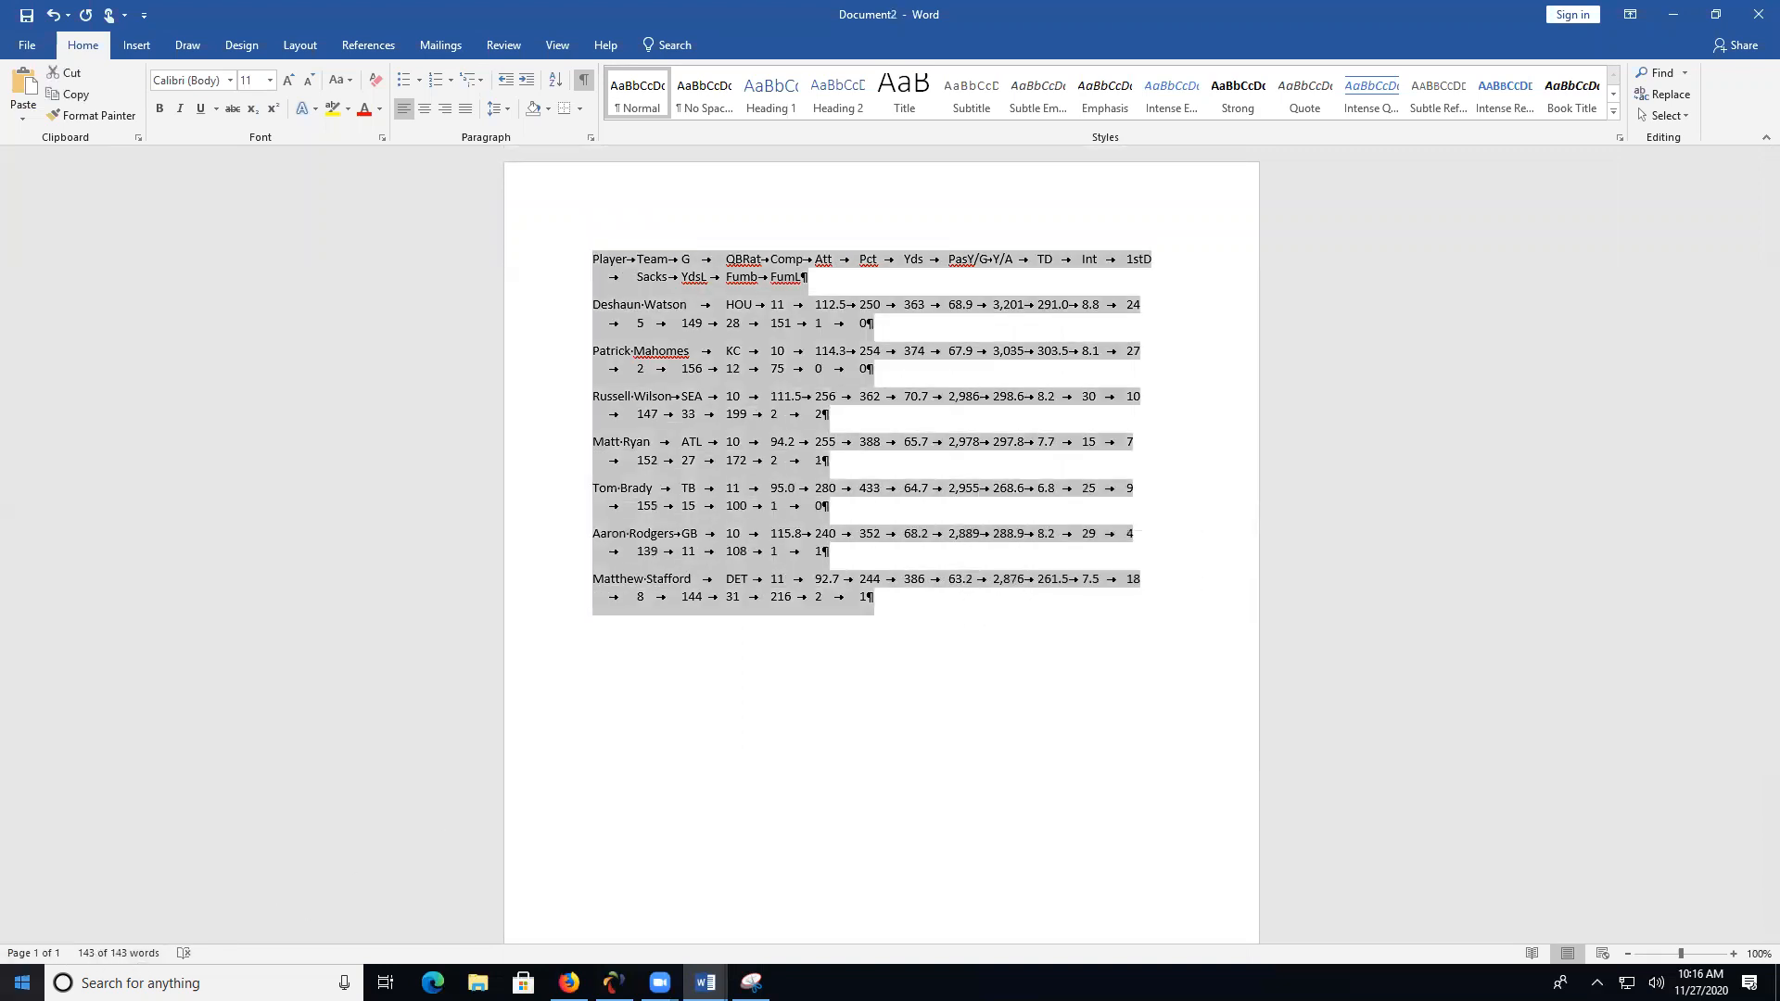
{"action": "left_click", "coordinate": [22, 983]}
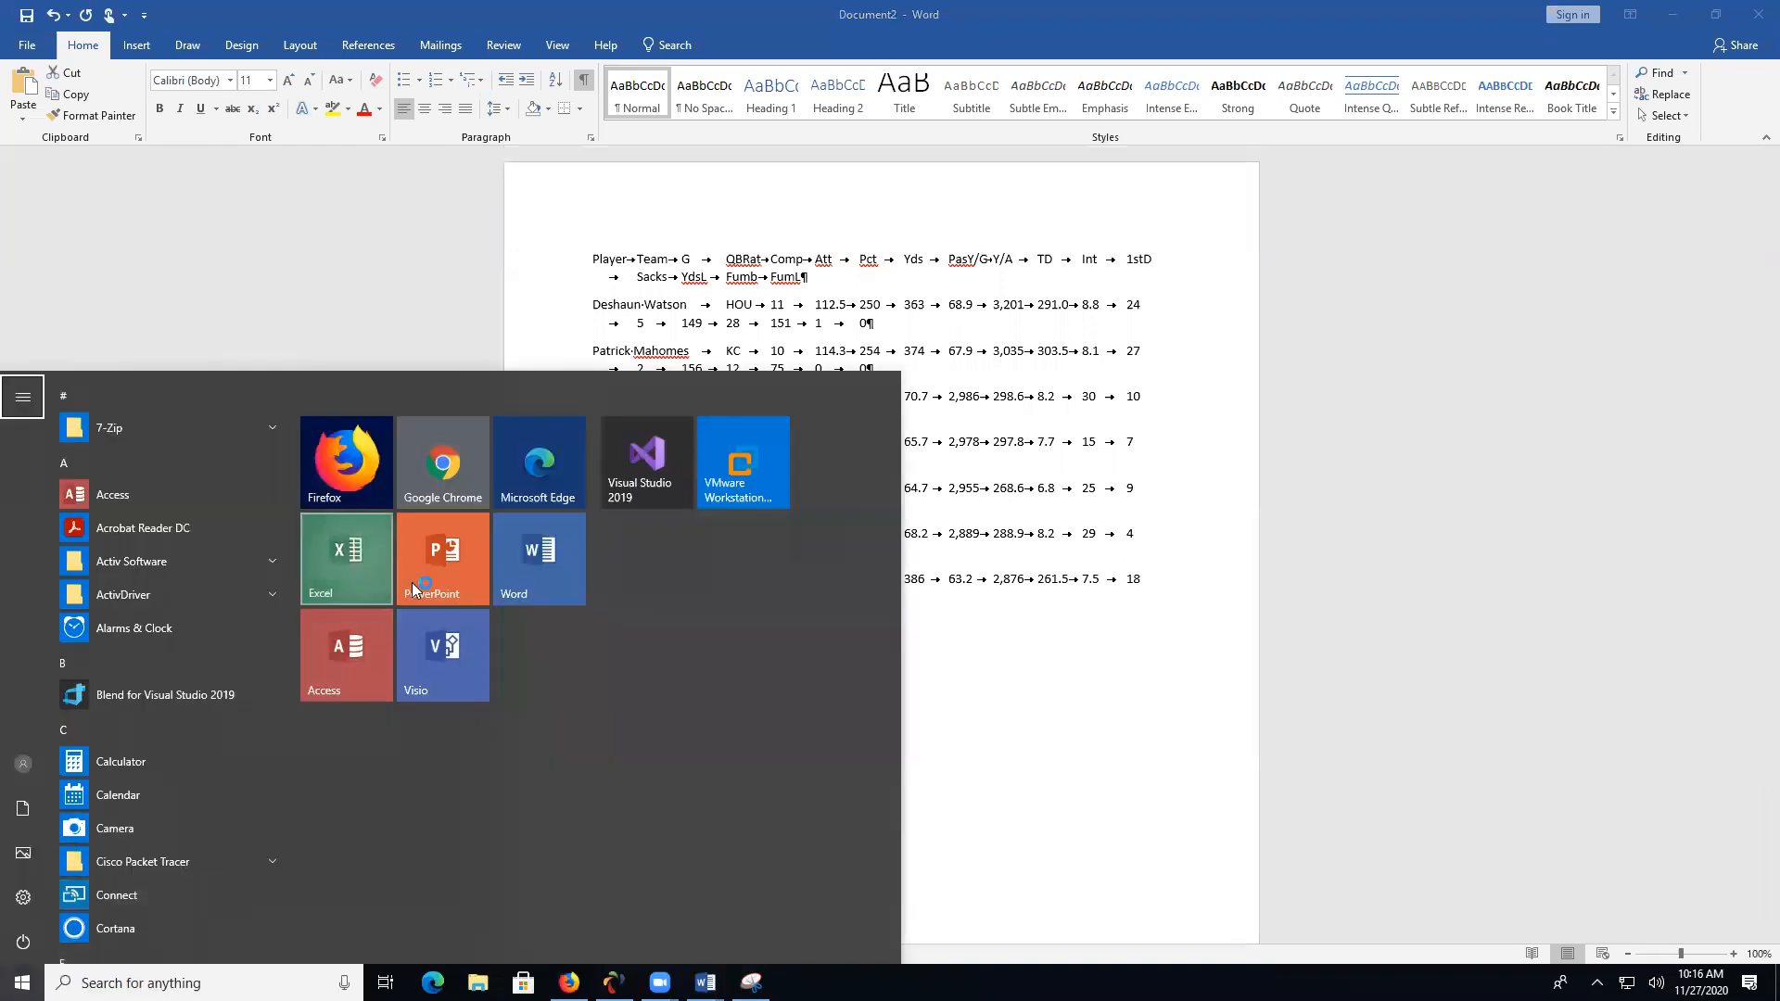
{"action": "left_click", "coordinate": [354, 593]}
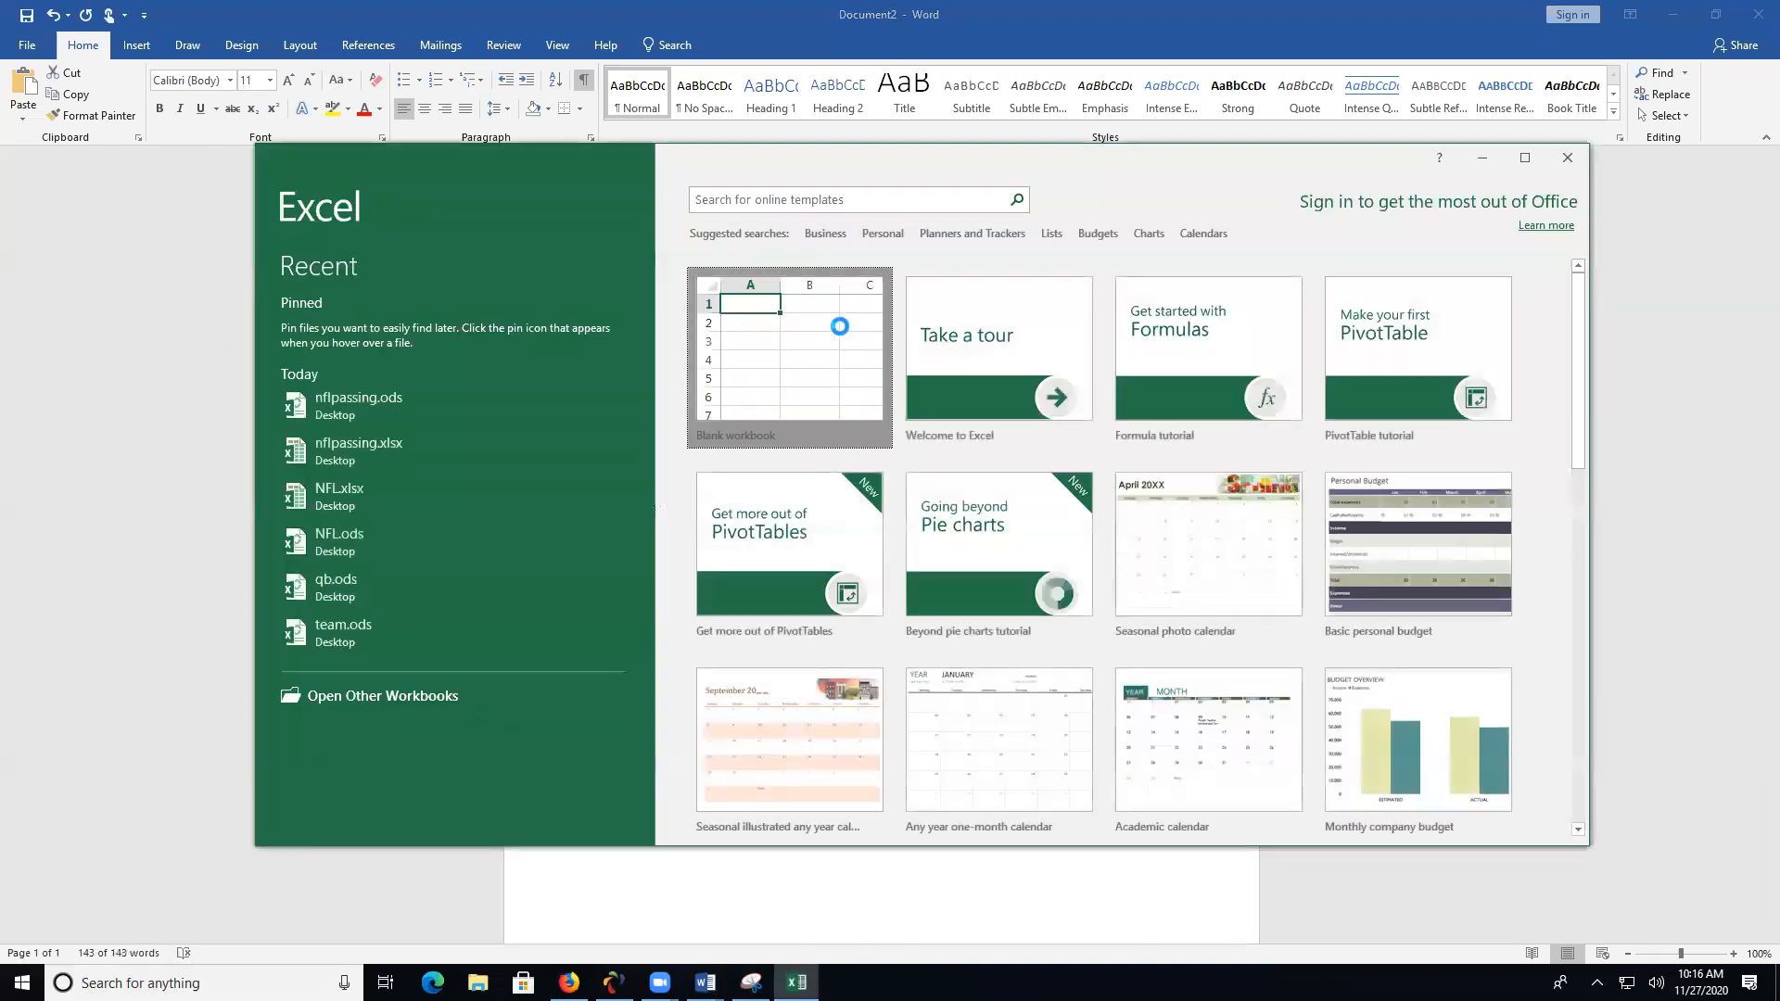
{"action": "left_click", "coordinate": [834, 320]}
{"action": "key", "text": "ctrl+v"}
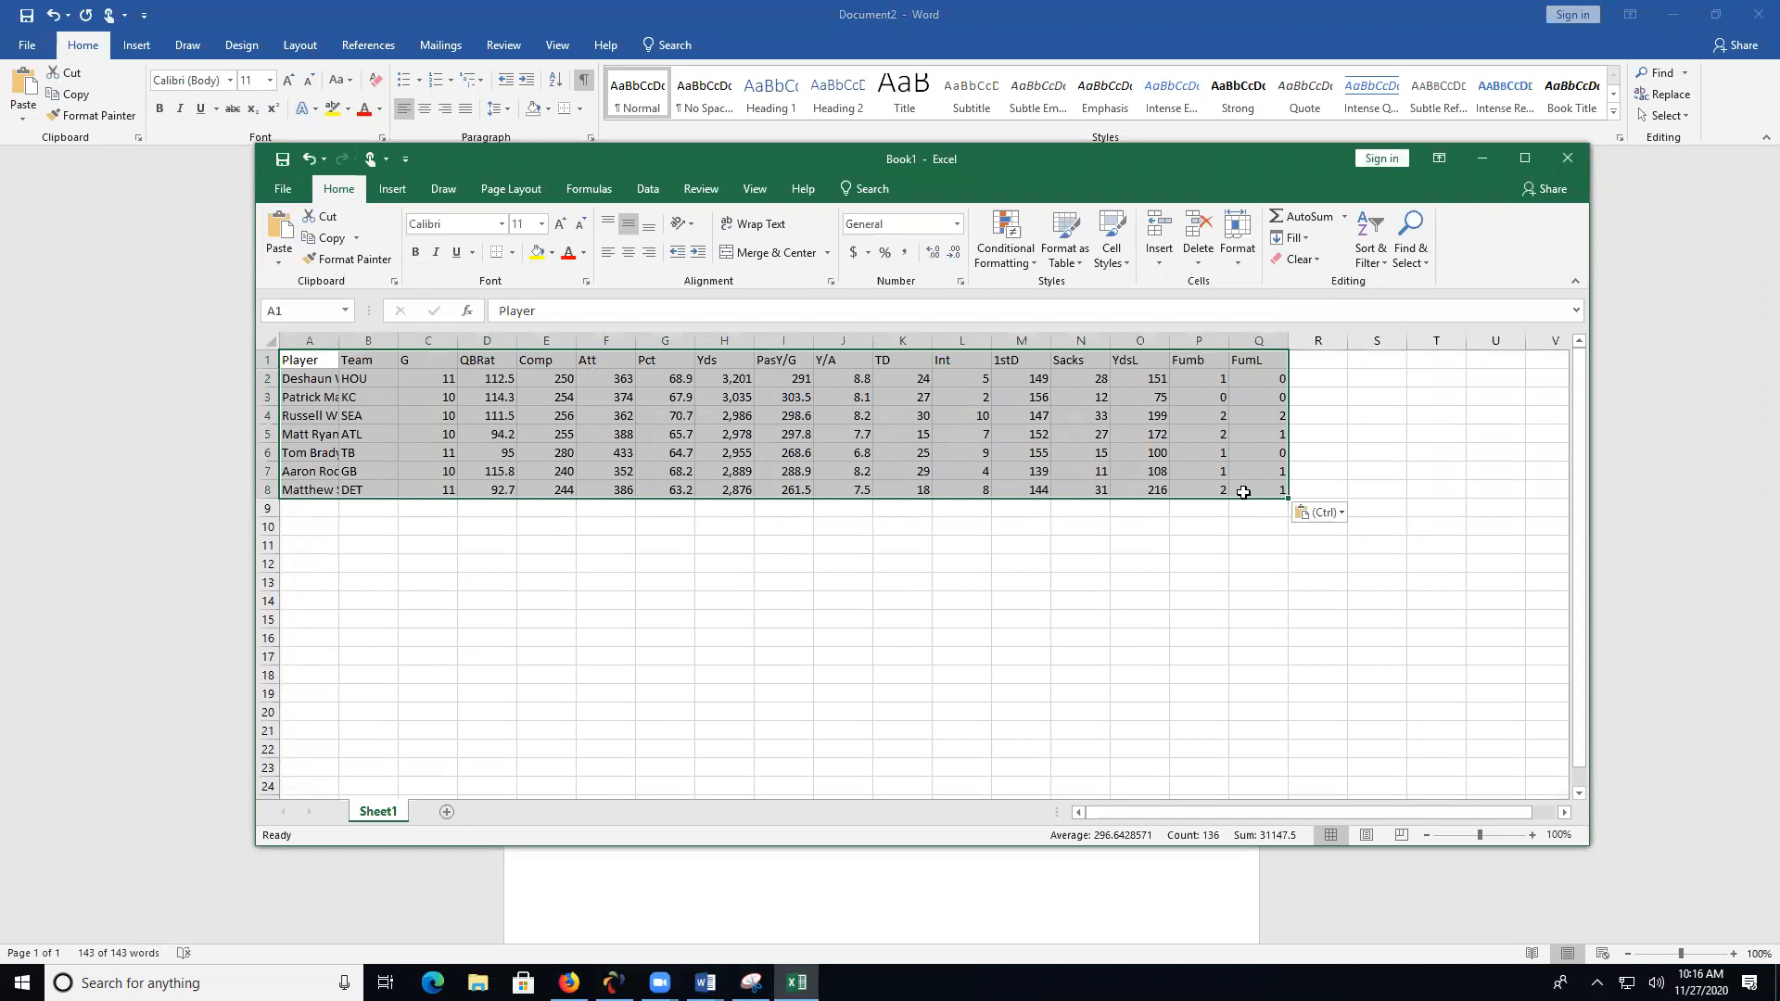
{"action": "double_click", "coordinate": [343, 340]}
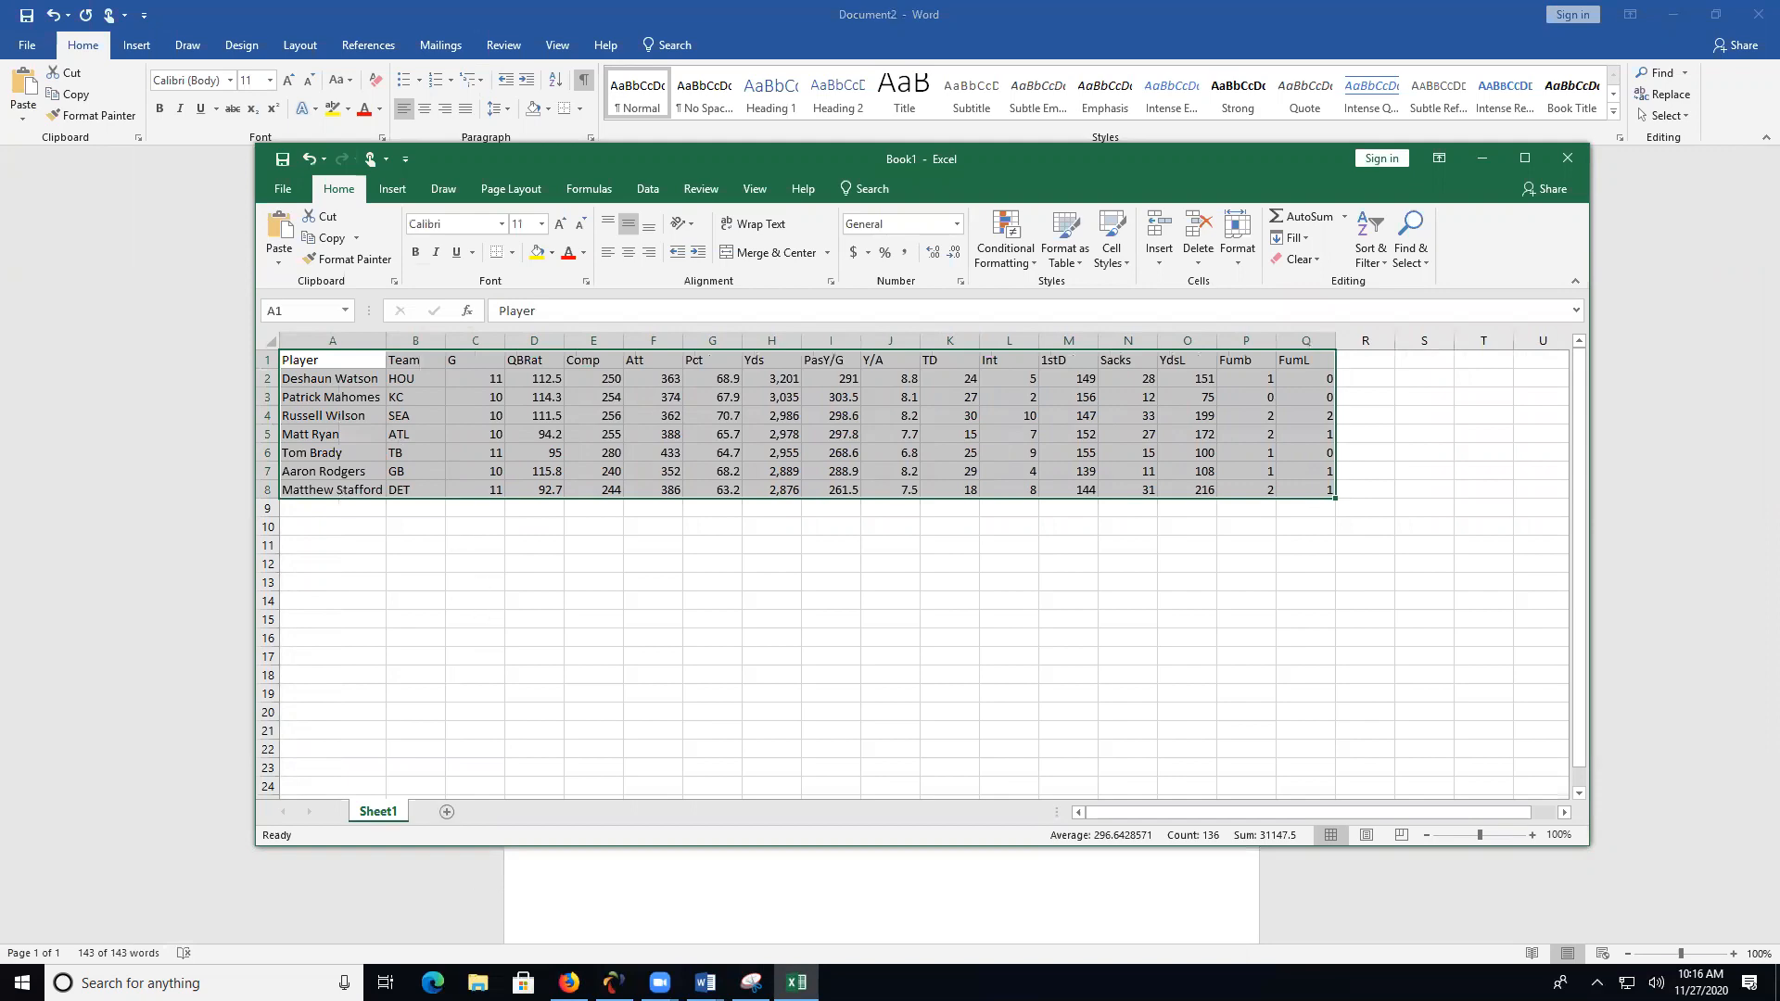
- Switch to Firefox, show the 2020 team season passing stats and copy the whole table from header to NY Jets
{"action": "left_click", "coordinate": [569, 983]}
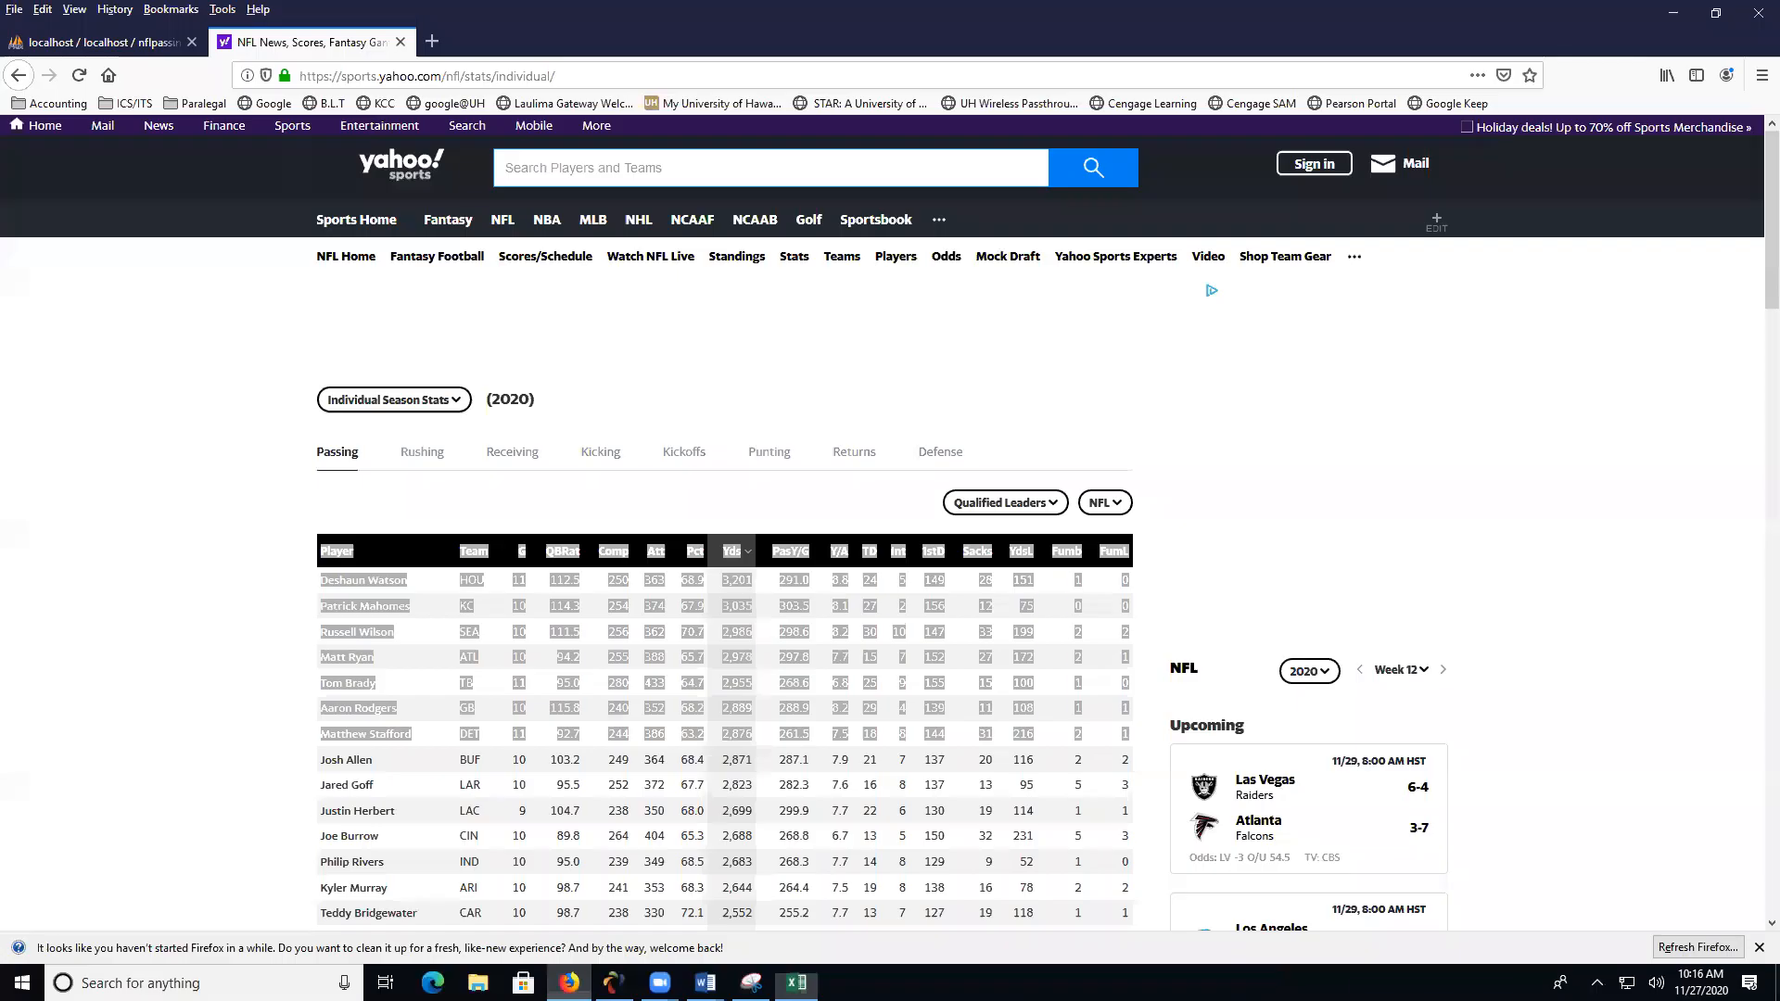
{"action": "left_click", "coordinate": [460, 408]}
{"action": "left_click", "coordinate": [438, 449]}
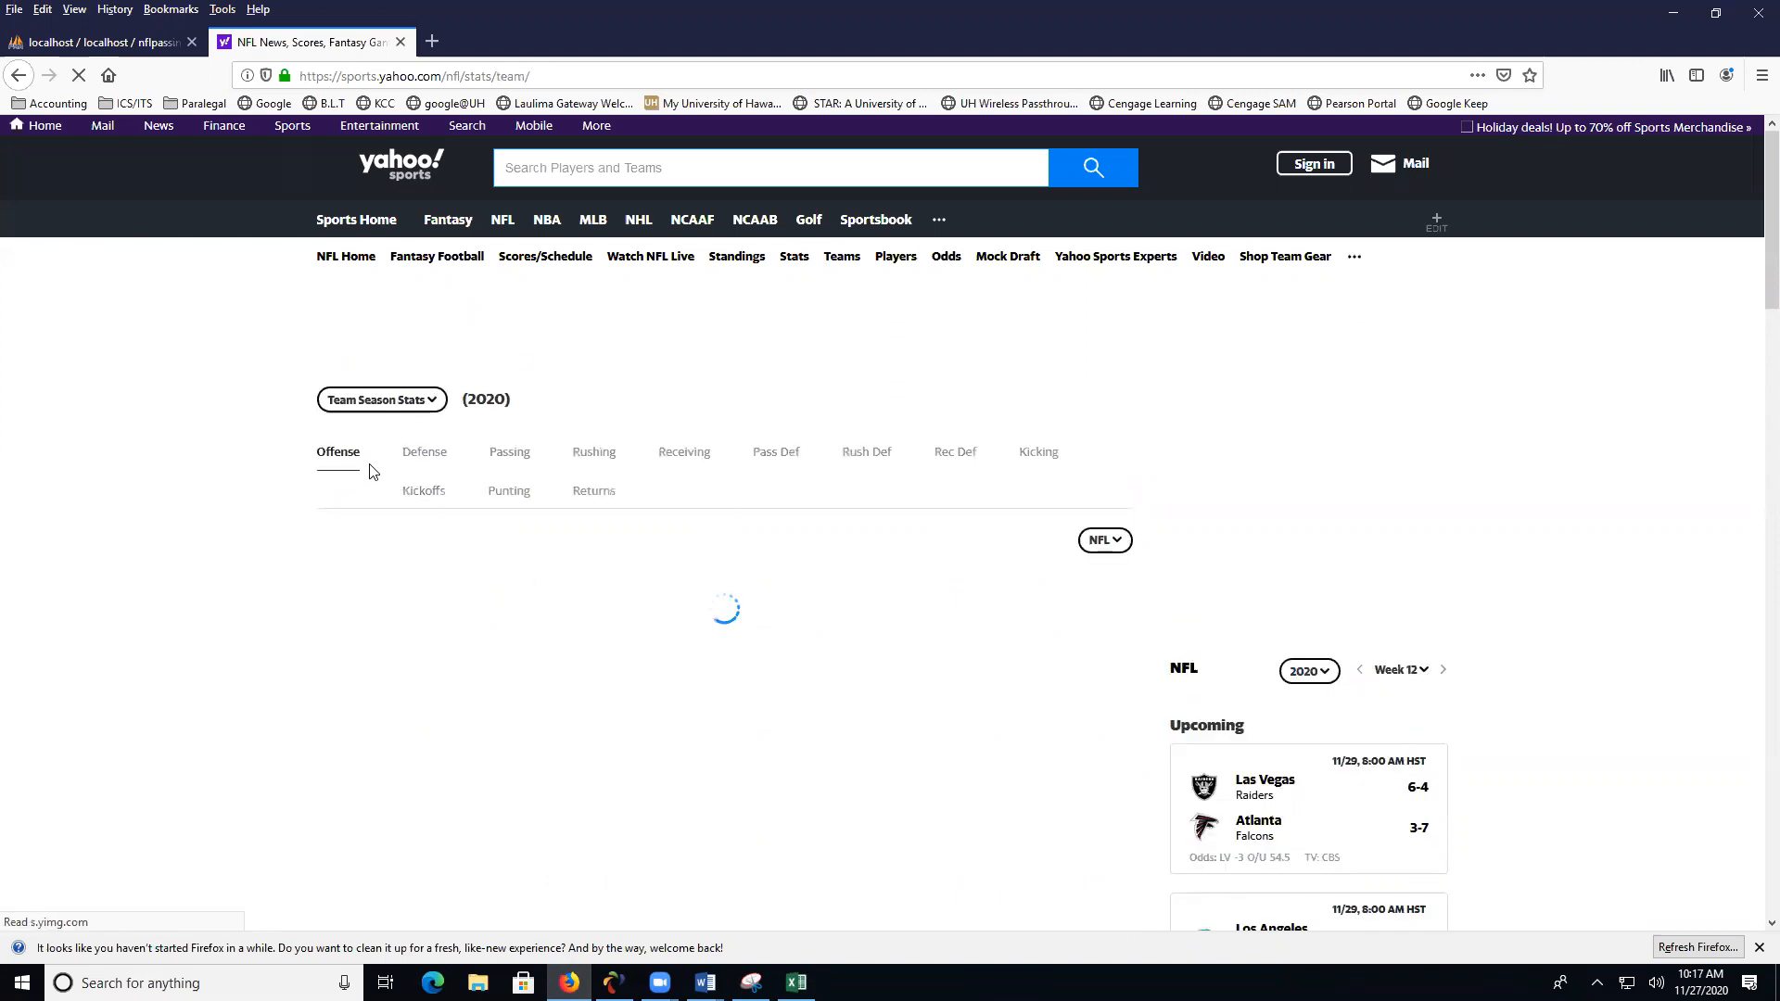
{"action": "left_click", "coordinate": [509, 452]}
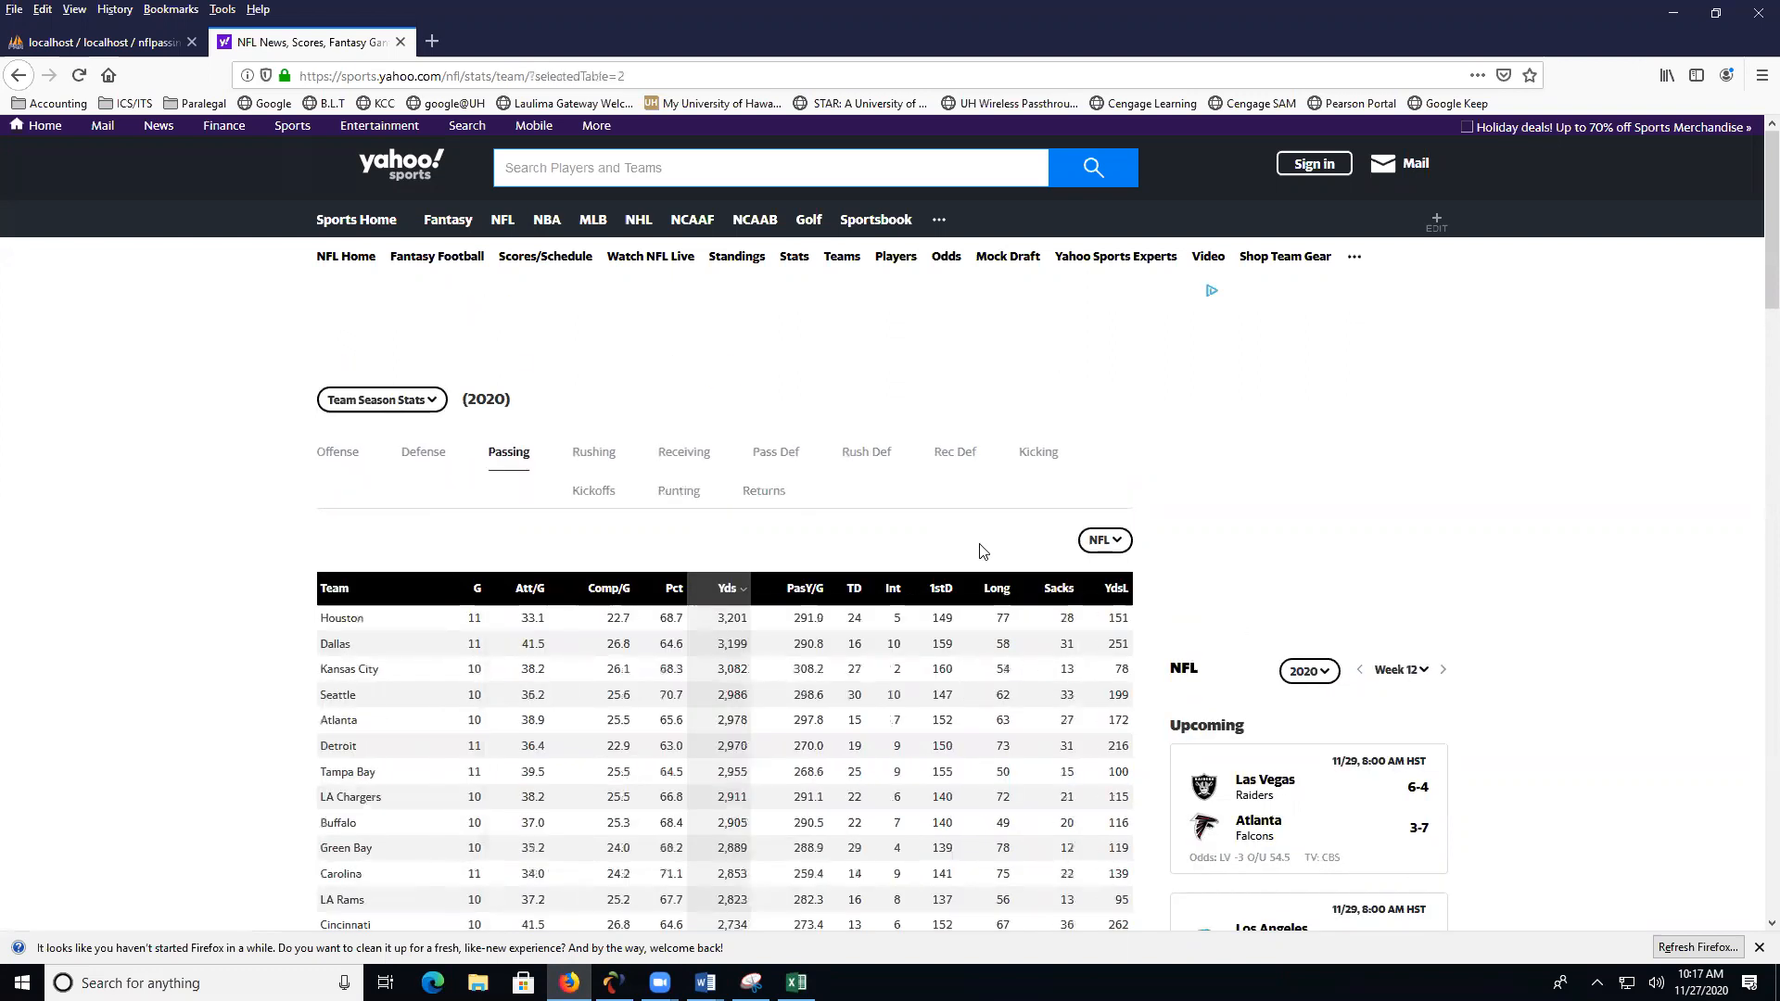
{"action": "scroll", "coordinate": [324, 519], "scroll_direction": "down", "scroll_amount": 2}
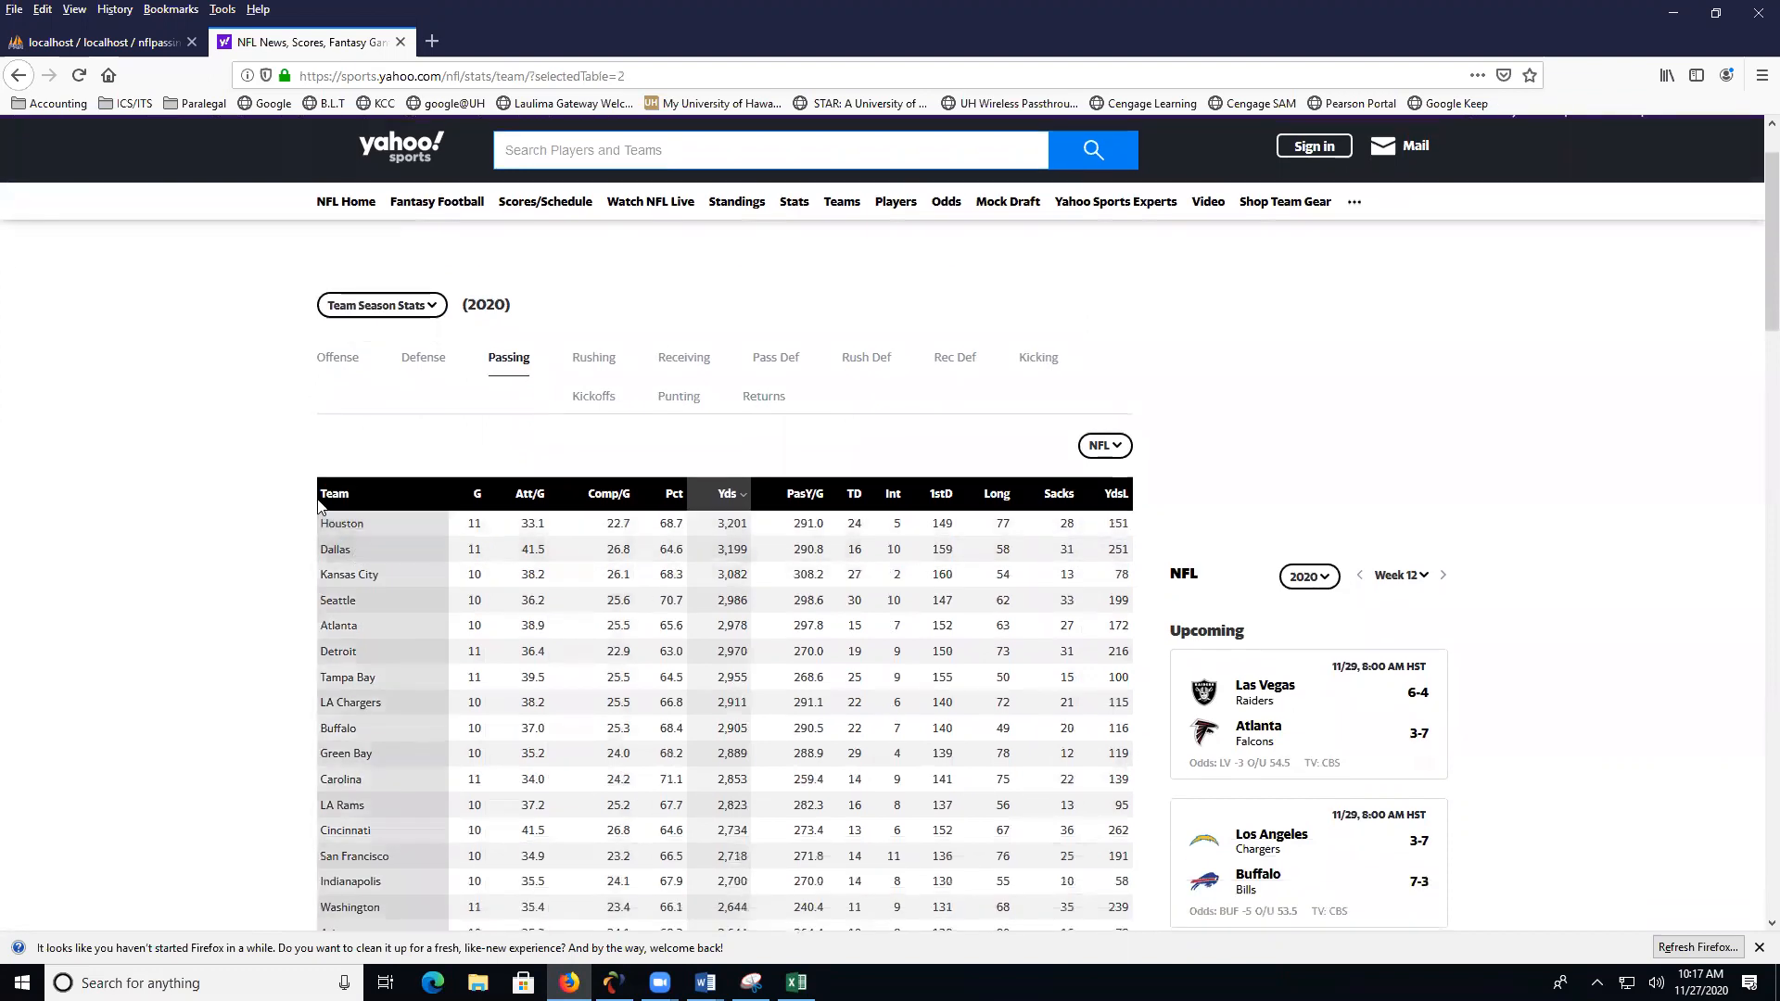
{"action": "left_click_drag", "start_coordinate": [322, 494], "coordinate": [1135, 480]}
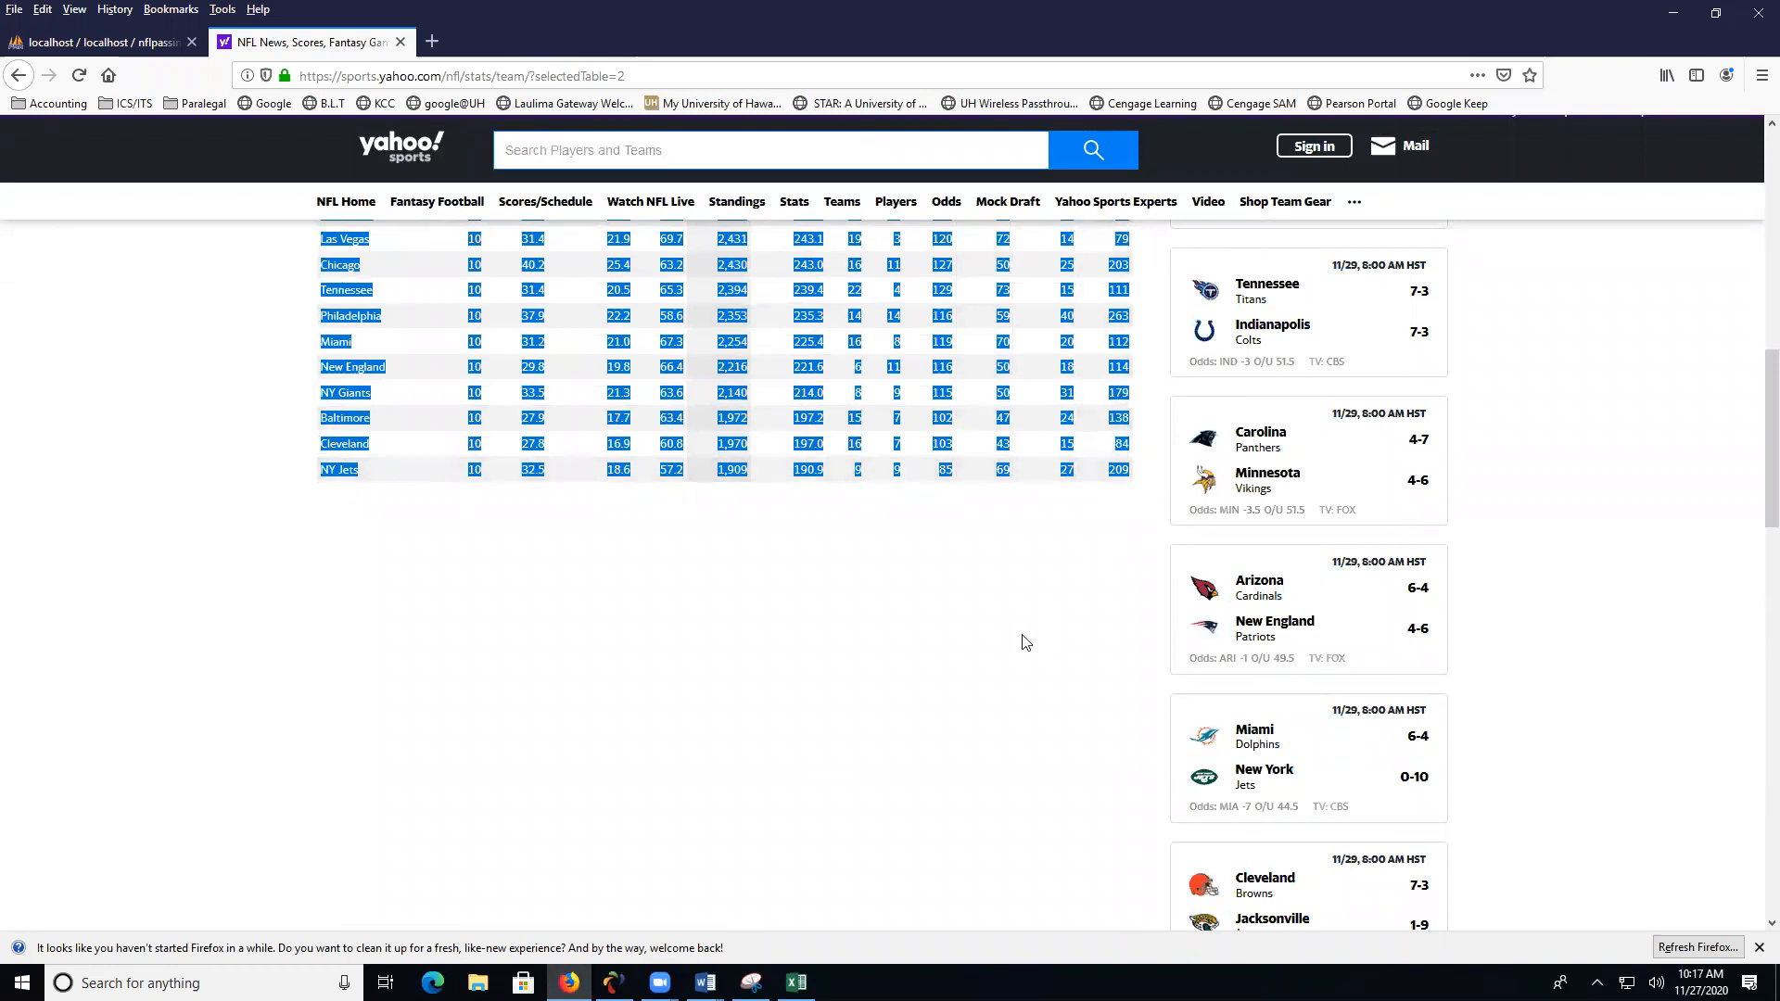
- Switch to Document2 in Word and replace its selected player text with the team table pasted as unformatted text
{"action": "left_click", "coordinate": [705, 982]}
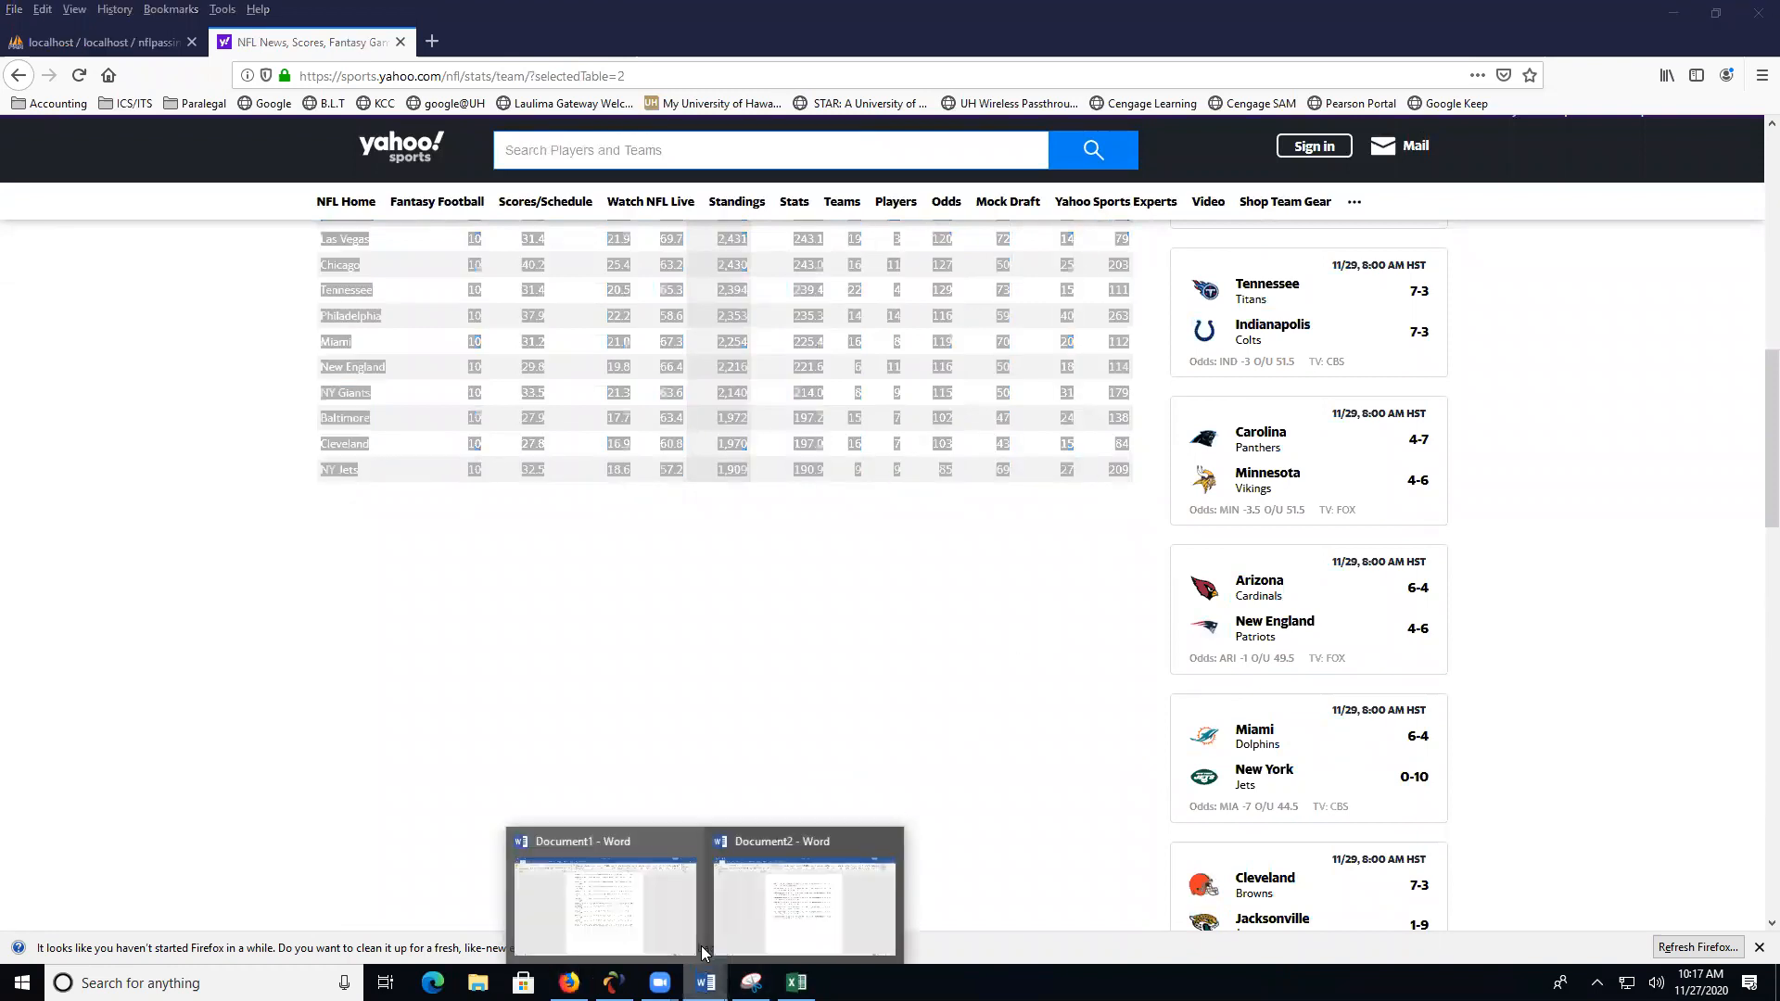
{"action": "left_click", "coordinate": [819, 927]}
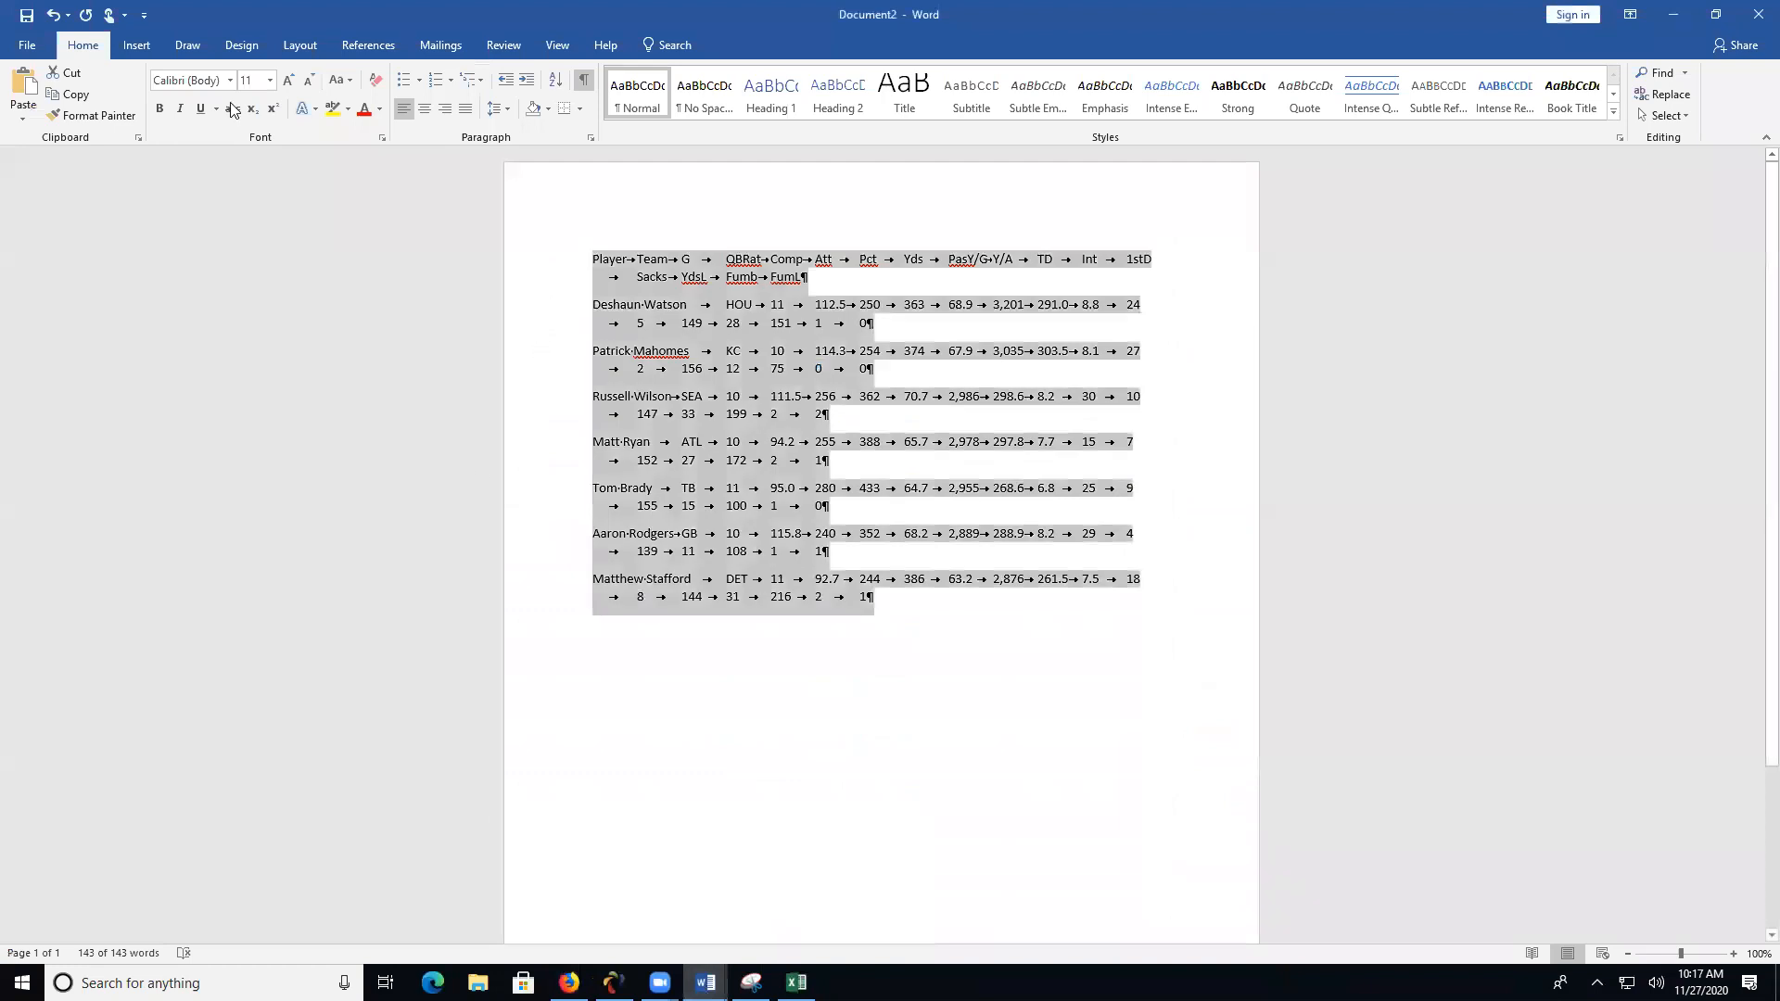
{"action": "left_click", "coordinate": [18, 119]}
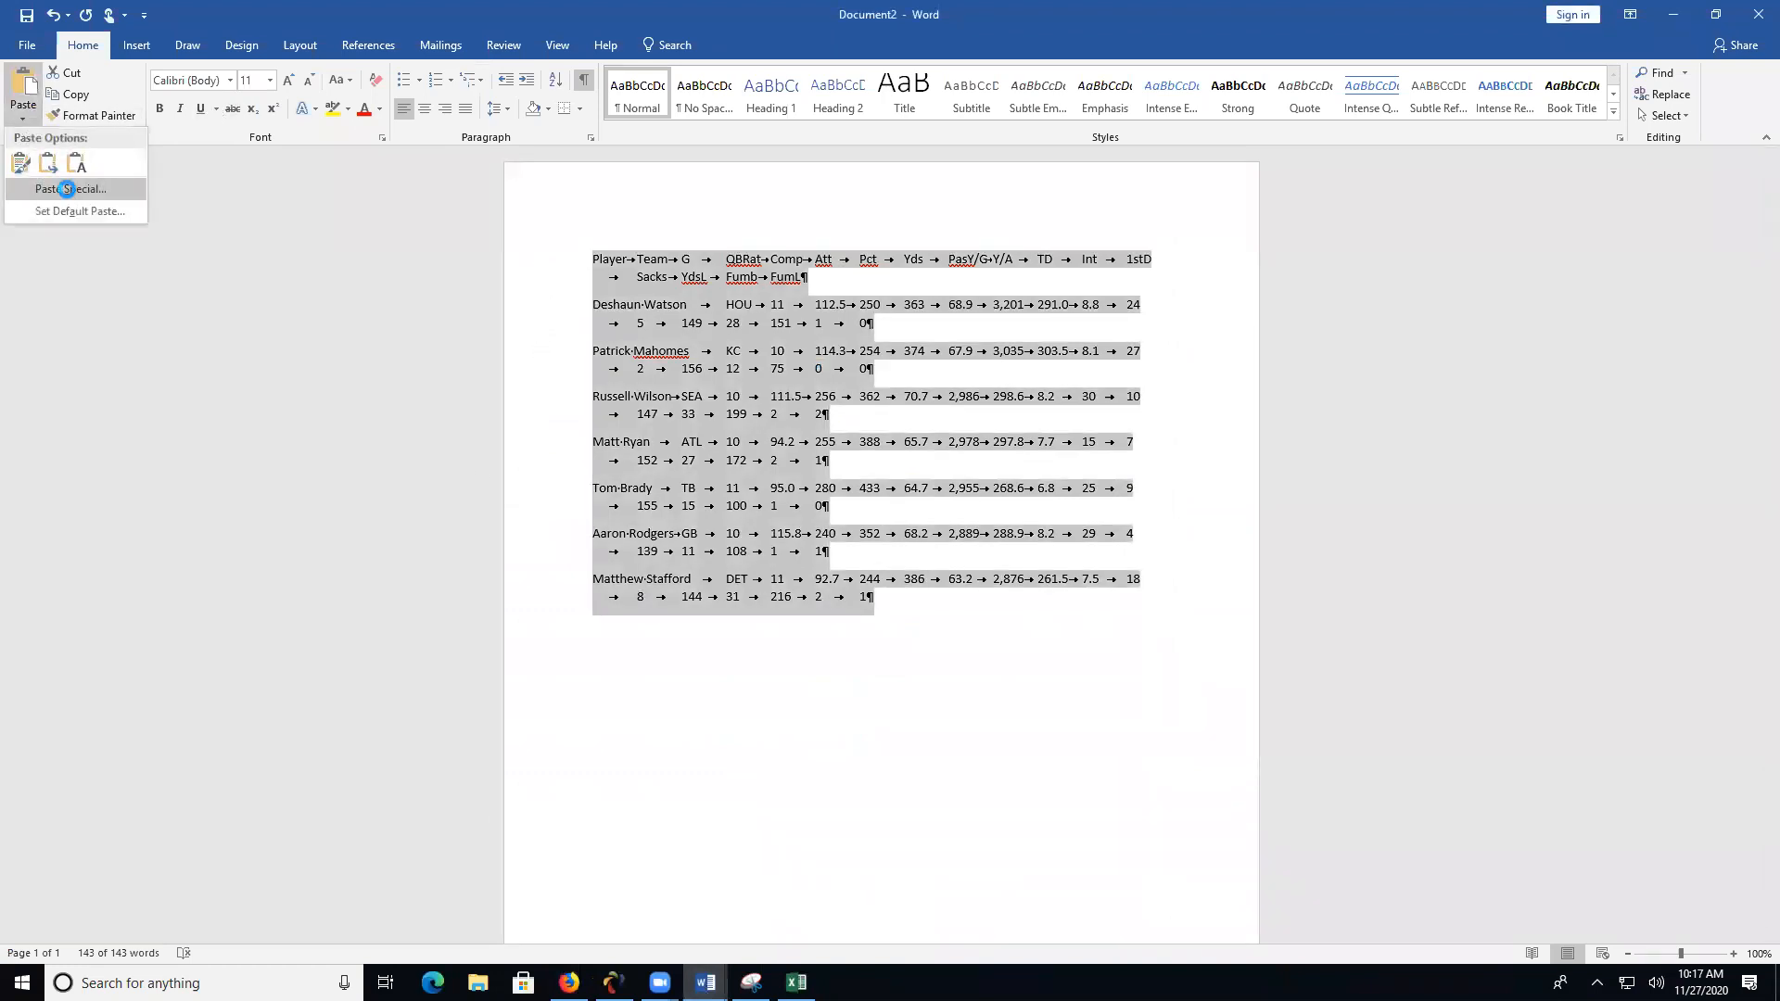
{"action": "left_click", "coordinate": [69, 189]}
{"action": "left_click", "coordinate": [777, 399]}
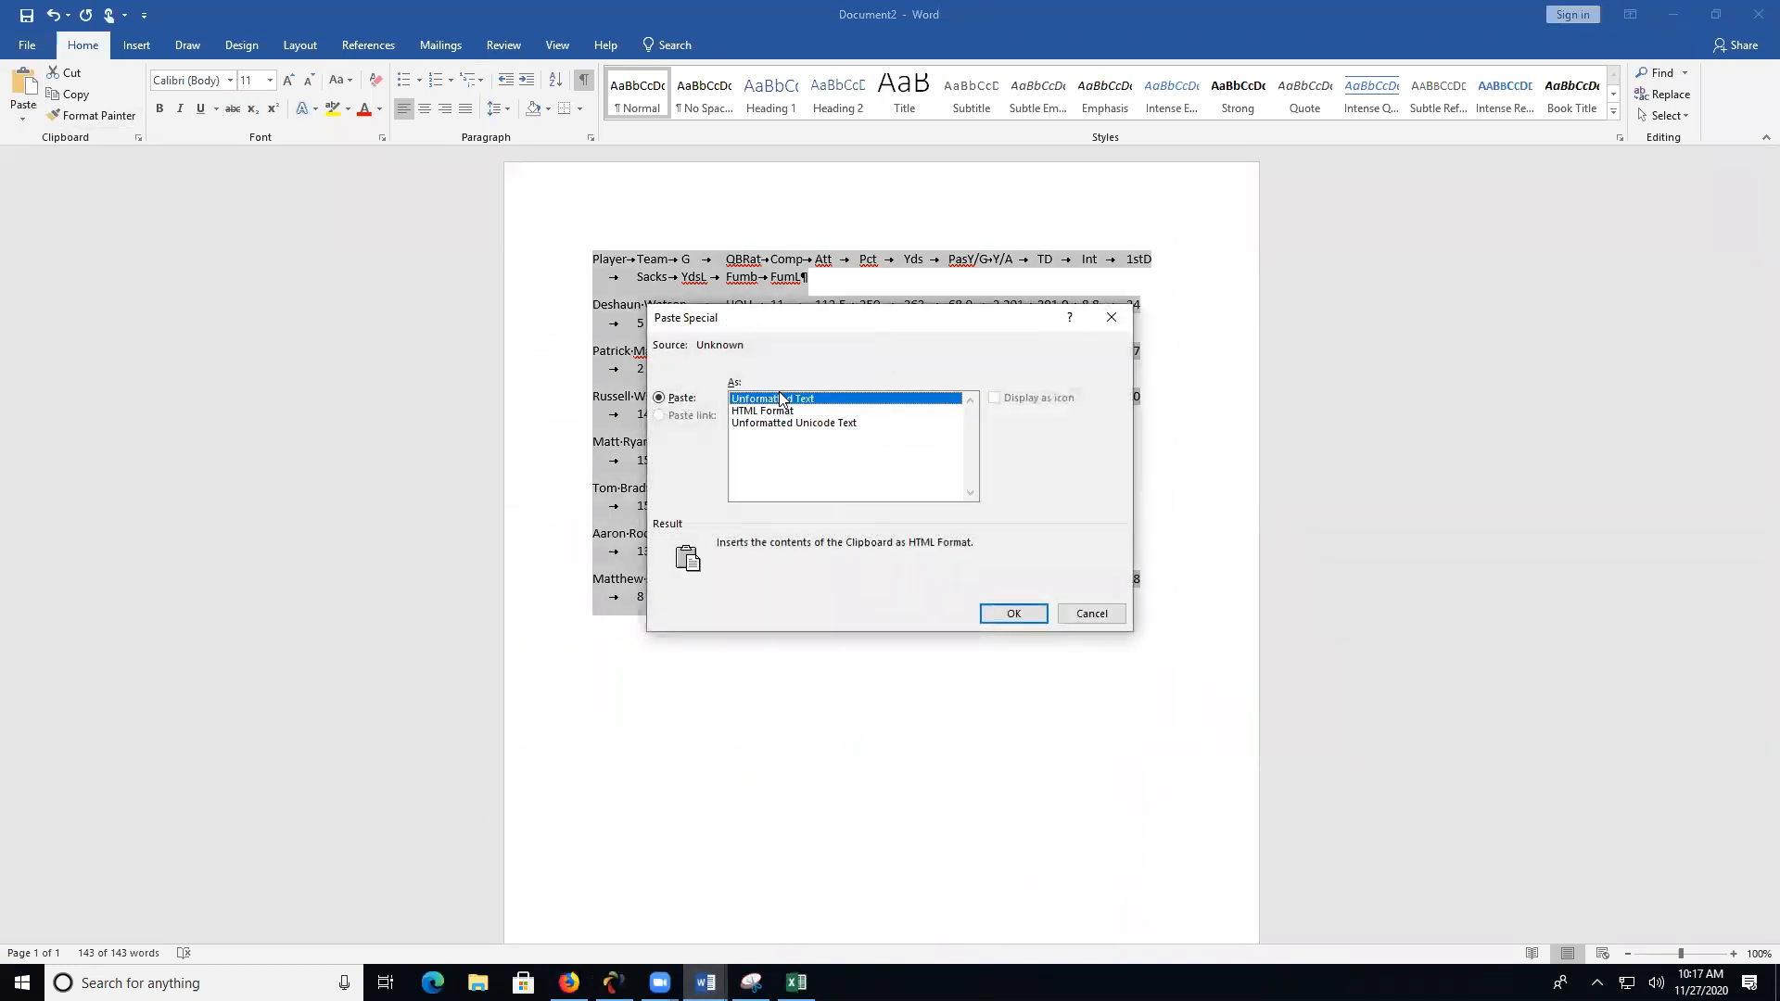
{"action": "left_click", "coordinate": [992, 614]}
- Replace every ^p^t with ^t throughout Document2 so each team name joins its stats line
{"action": "scroll", "coordinate": [899, 590], "scroll_direction": "up", "scroll_amount": 3}
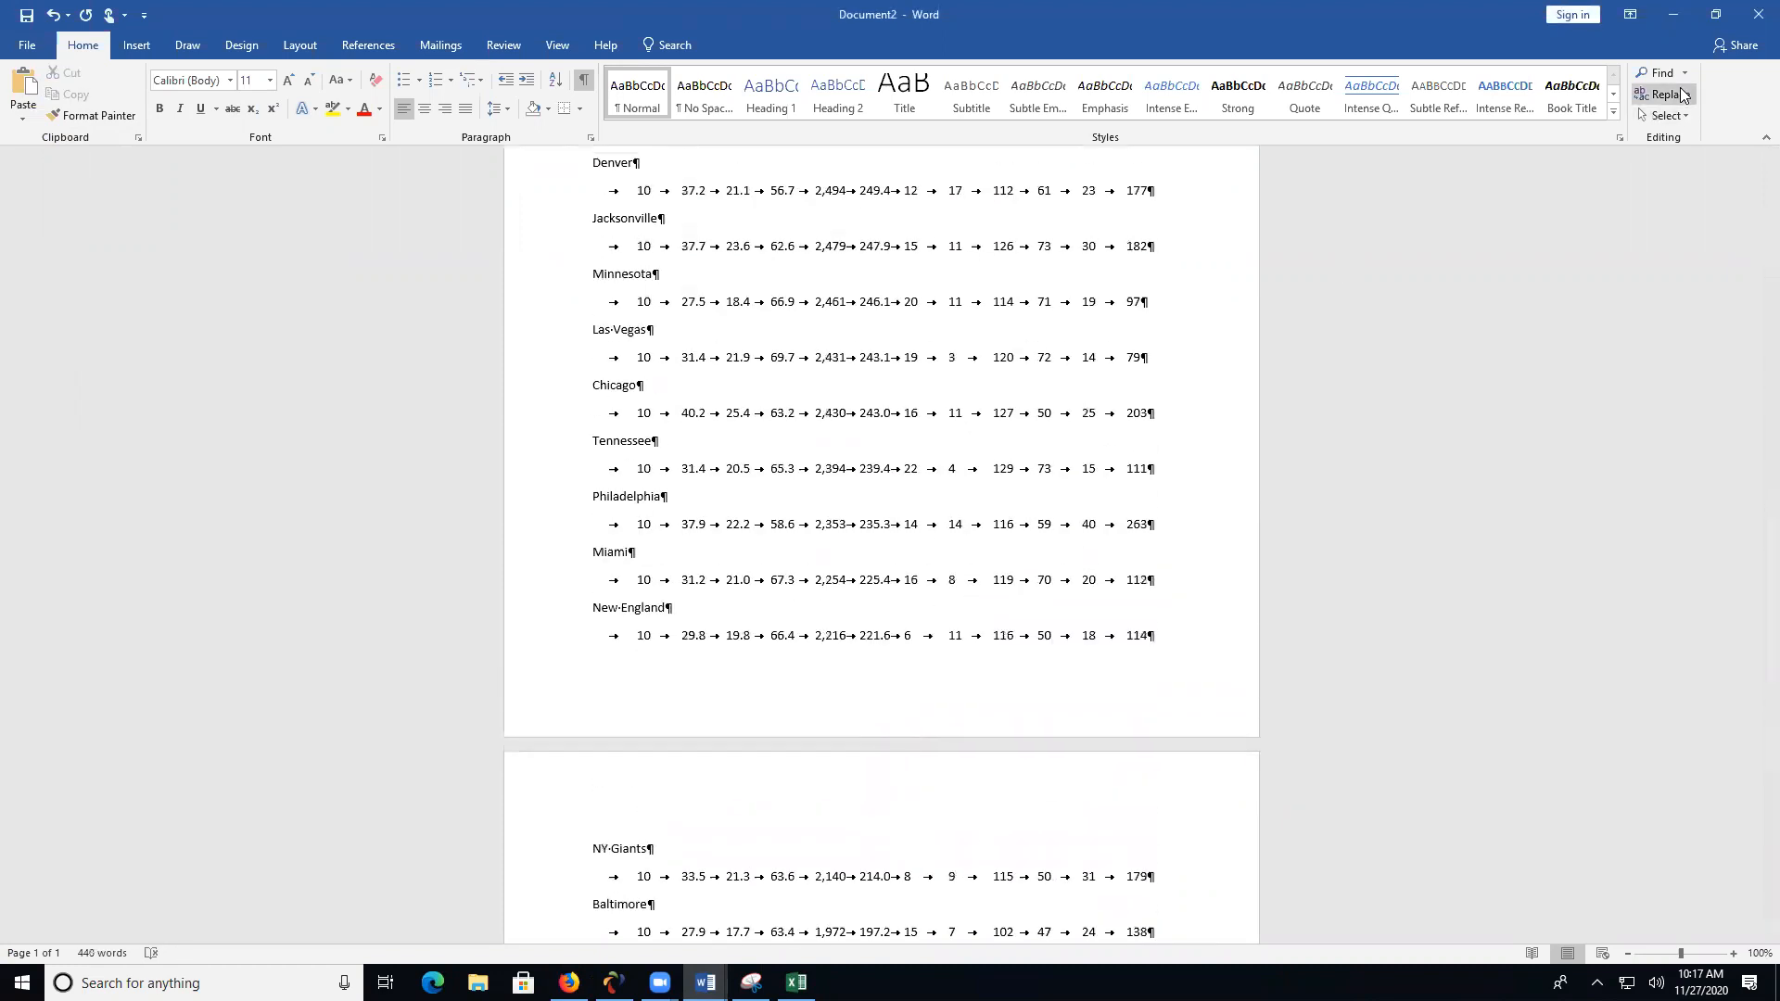
{"action": "left_click", "coordinate": [1666, 94]}
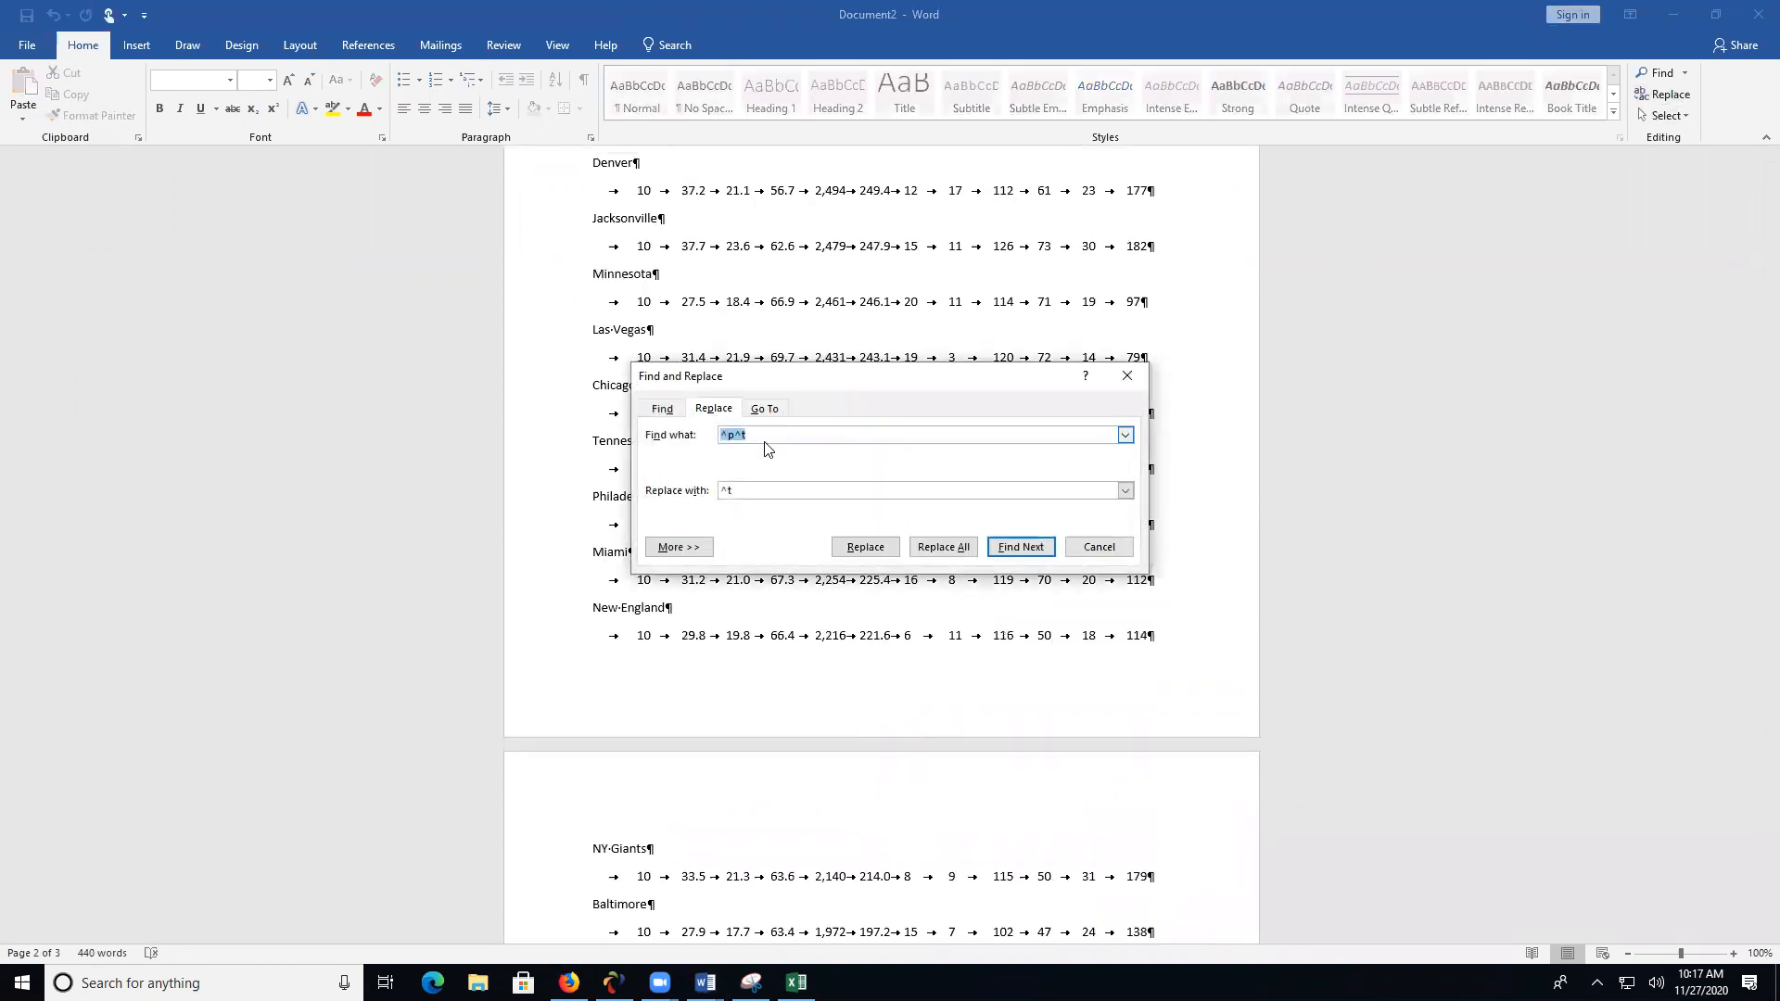
{"action": "left_click", "coordinate": [938, 547]}
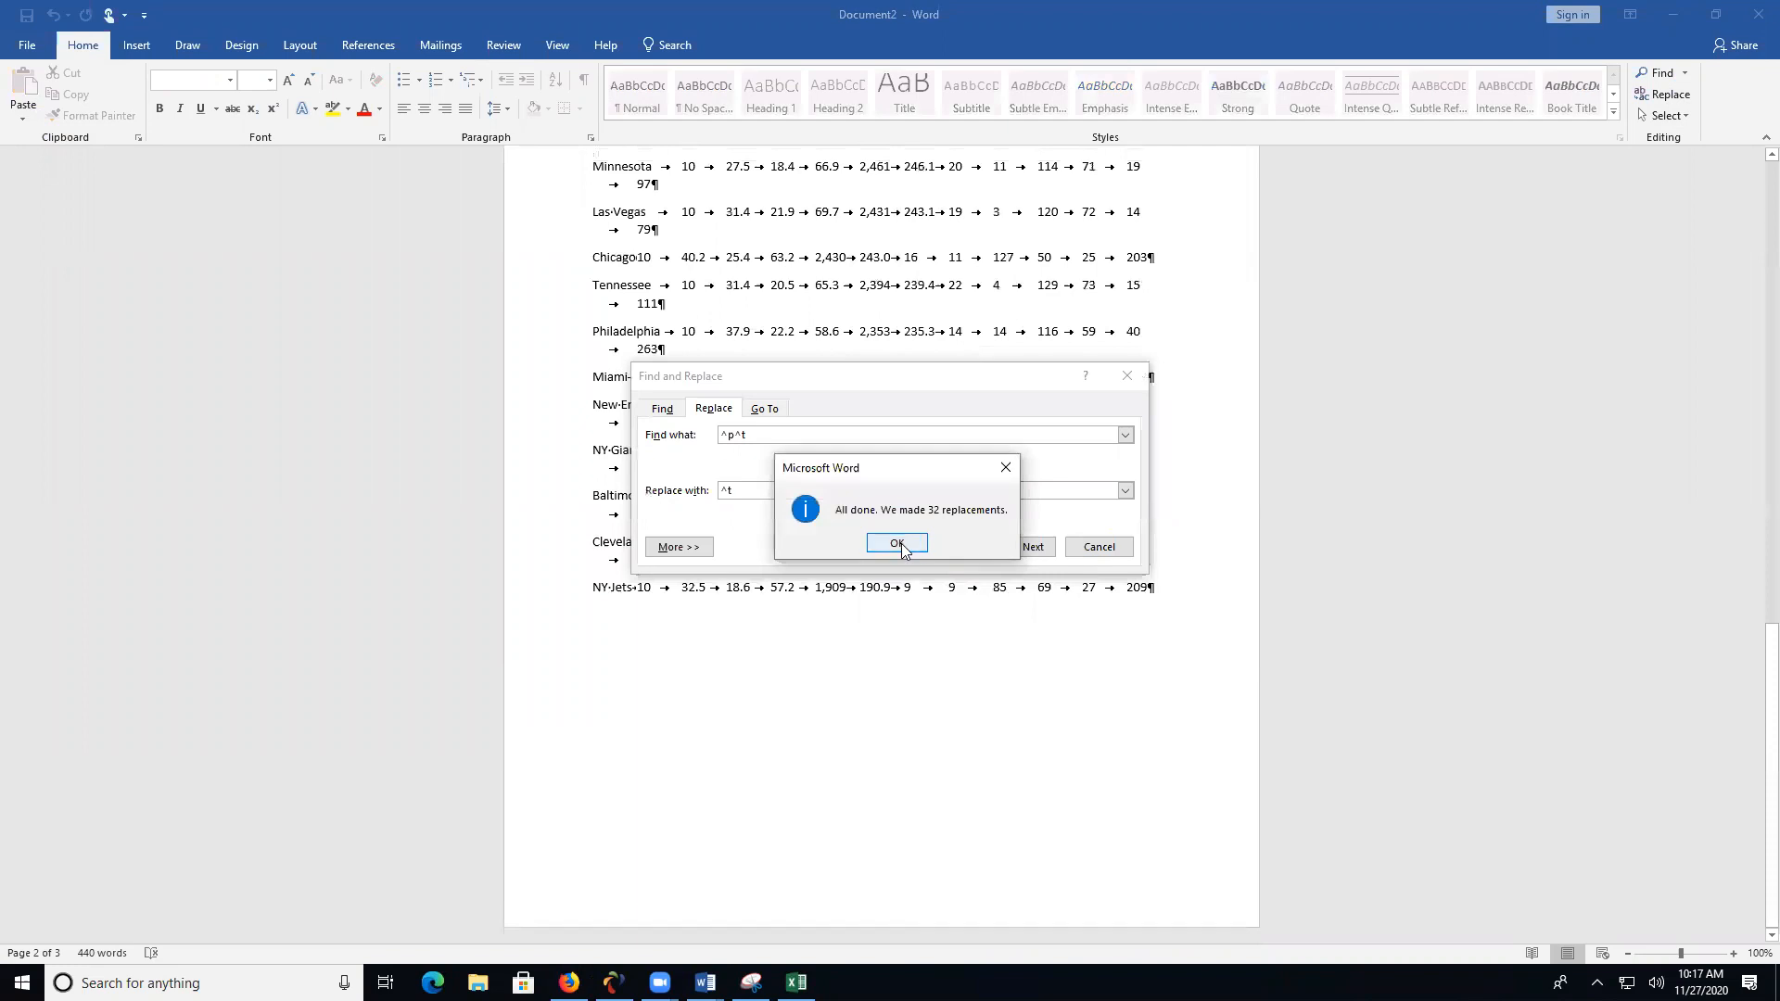
{"action": "left_click", "coordinate": [898, 543]}
{"action": "left_click", "coordinate": [1126, 376]}
- Join the two header lines of the team table by replacing the paragraph mark after Yds with a tab
{"action": "scroll", "coordinate": [1067, 365], "scroll_direction": "up", "scroll_amount": 10}
{"action": "scroll", "coordinate": [1067, 365], "scroll_direction": "up", "scroll_amount": 10}
{"action": "left_click", "coordinate": [901, 261]}
{"action": "key", "text": "Delete"}
{"action": "key", "text": "Tab"}
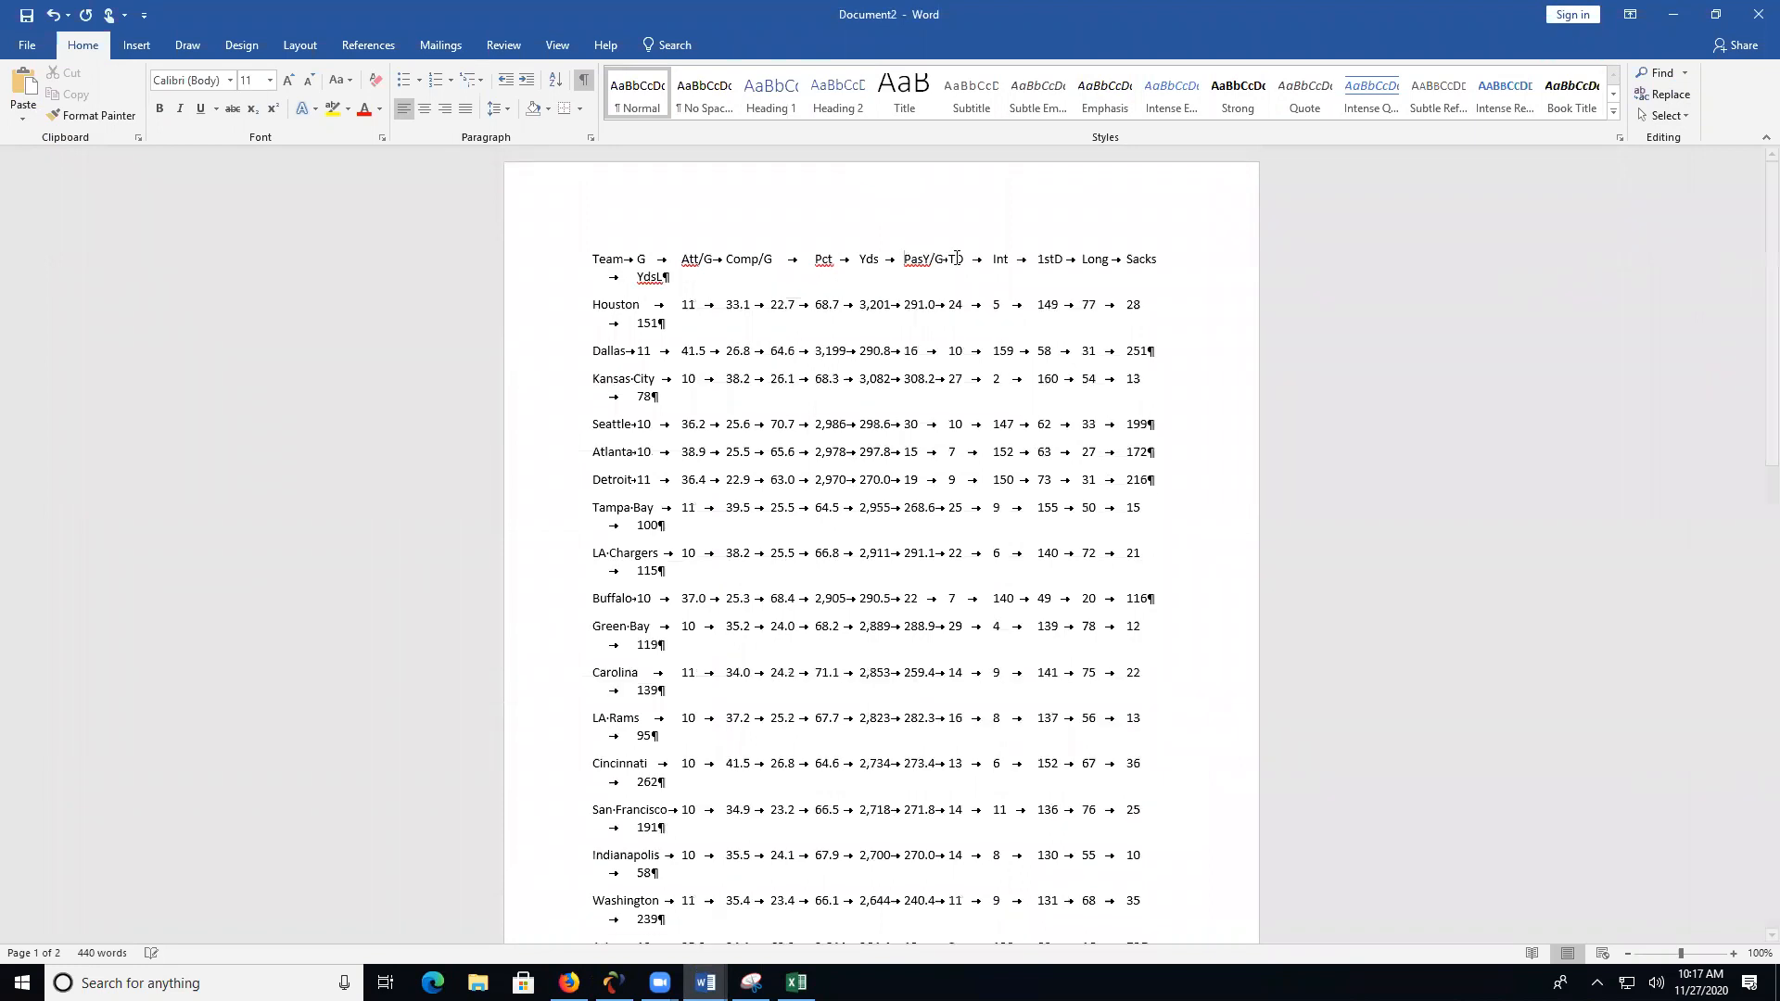
- Copy the team text from the header down into the Denver row and paste it at A1 of a new sheet in the Excel workbook
{"action": "left_click_drag", "start_coordinate": [597, 260], "coordinate": [1075, 942]}
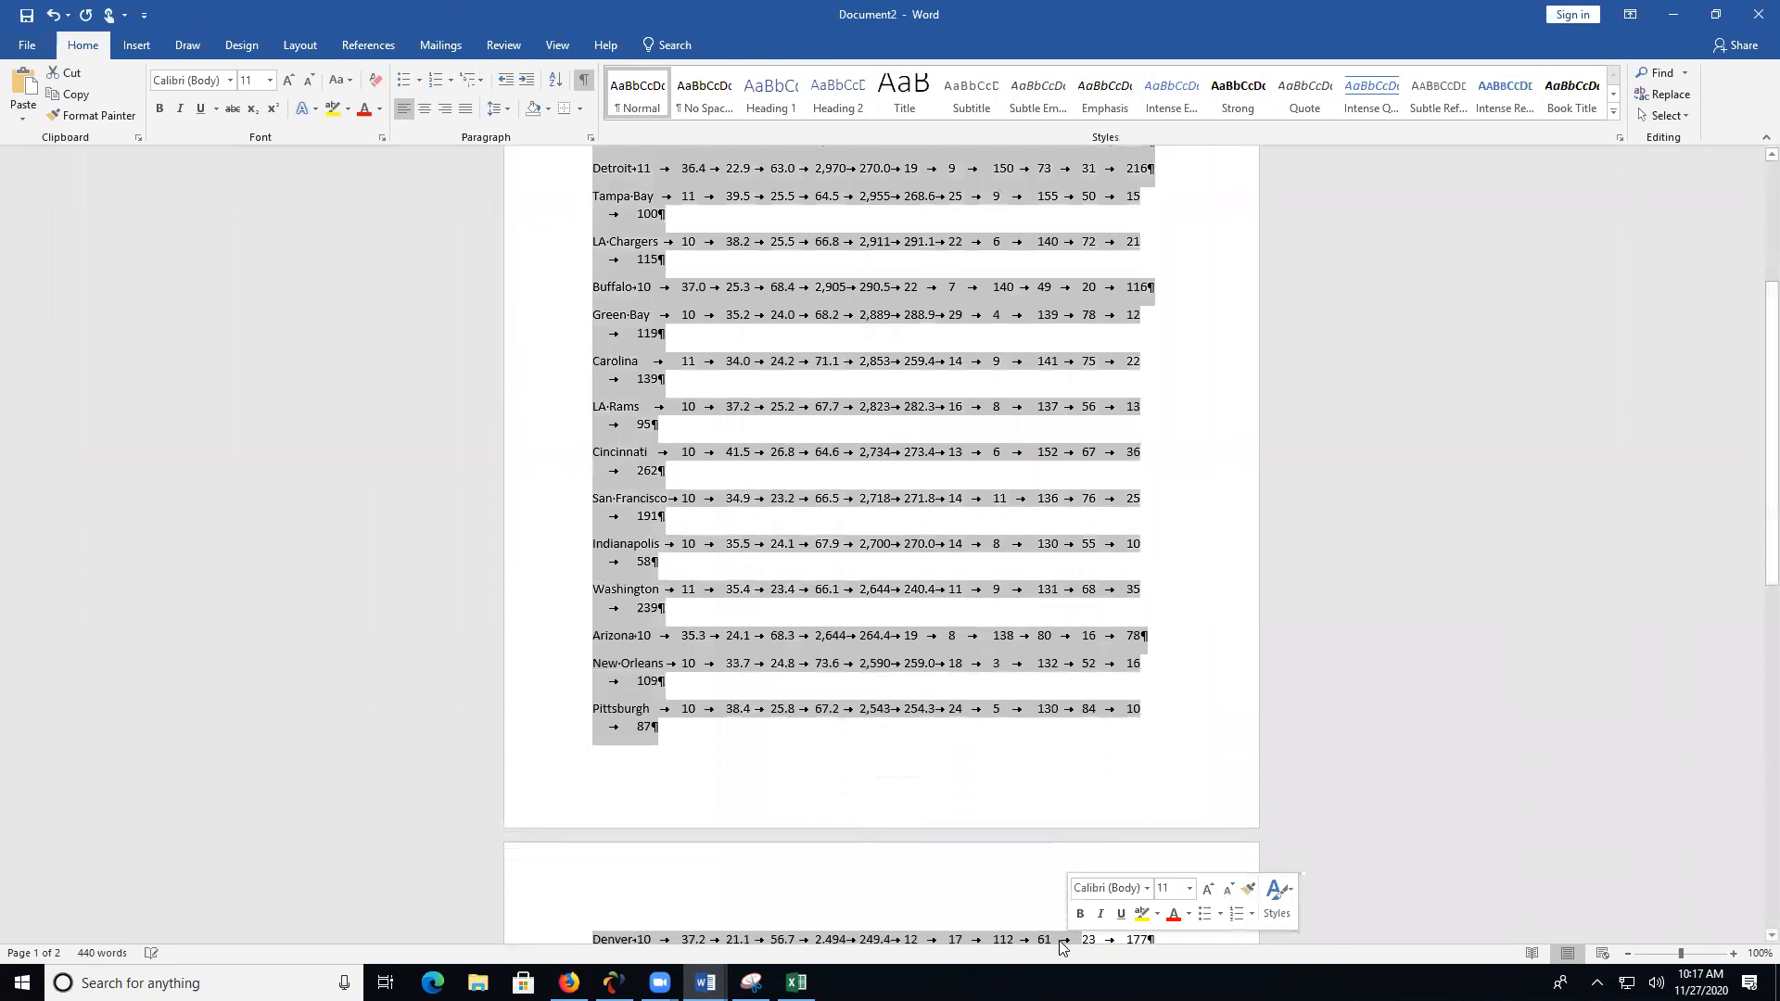
{"action": "left_click", "coordinate": [796, 983]}
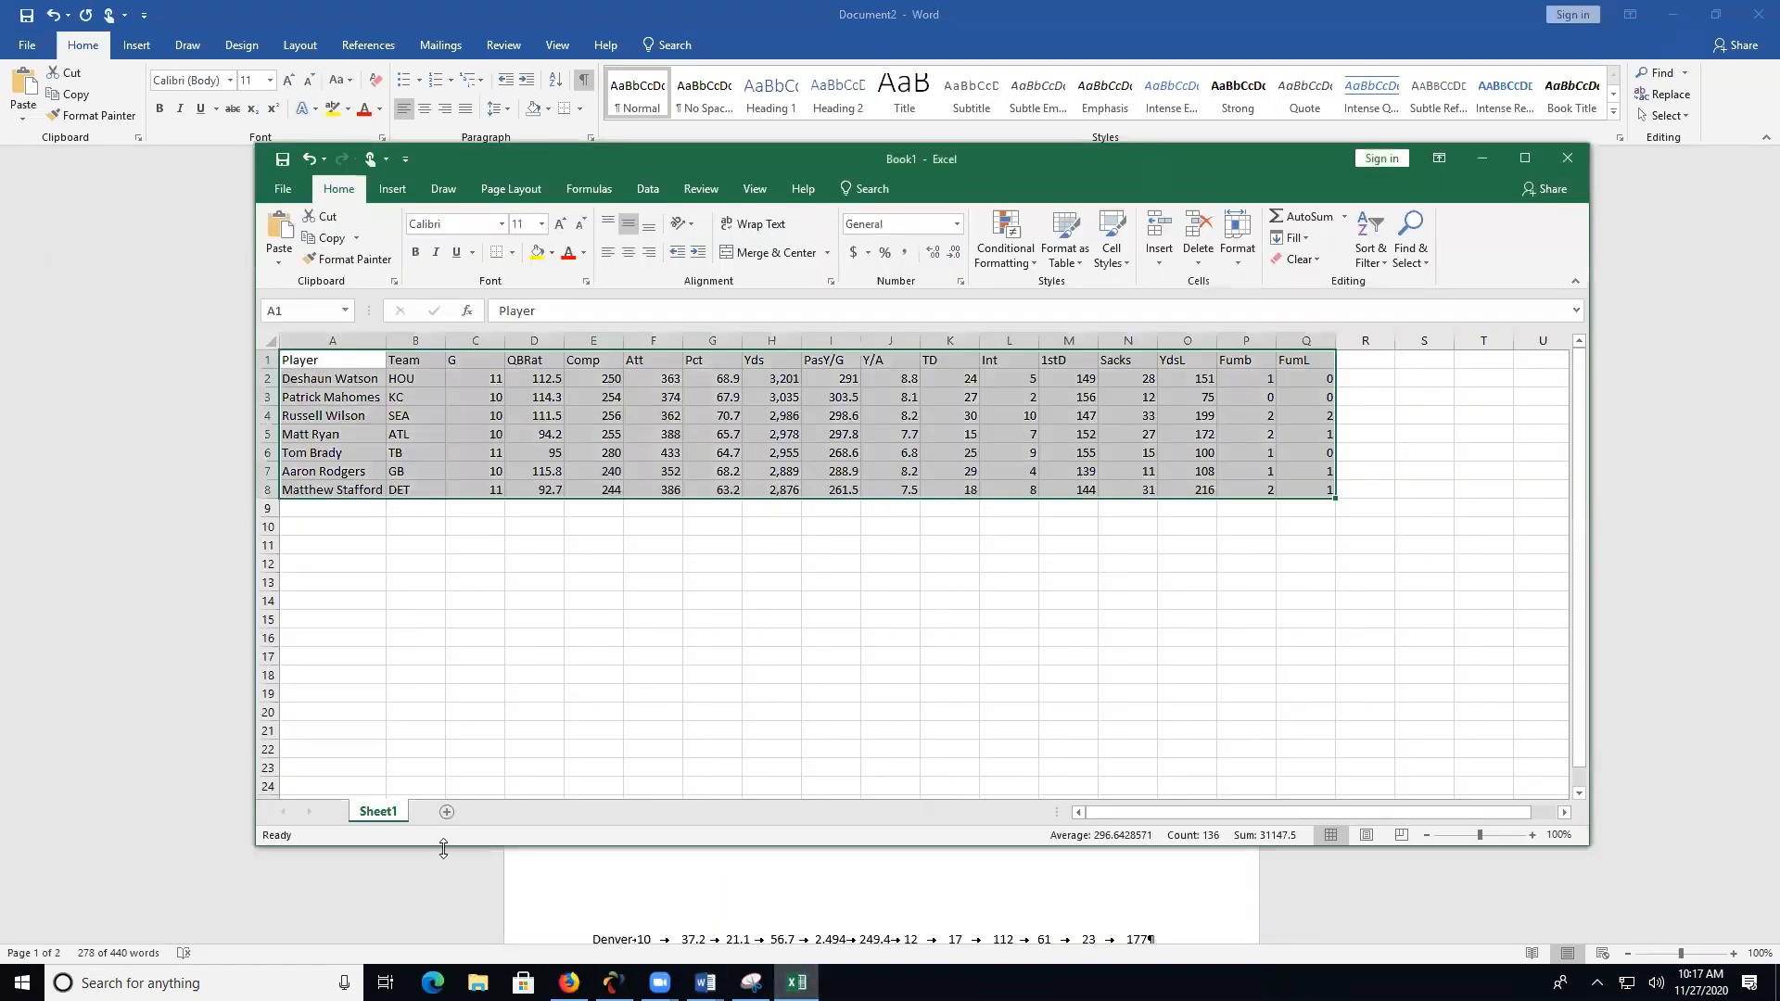
{"action": "left_click", "coordinate": [440, 813]}
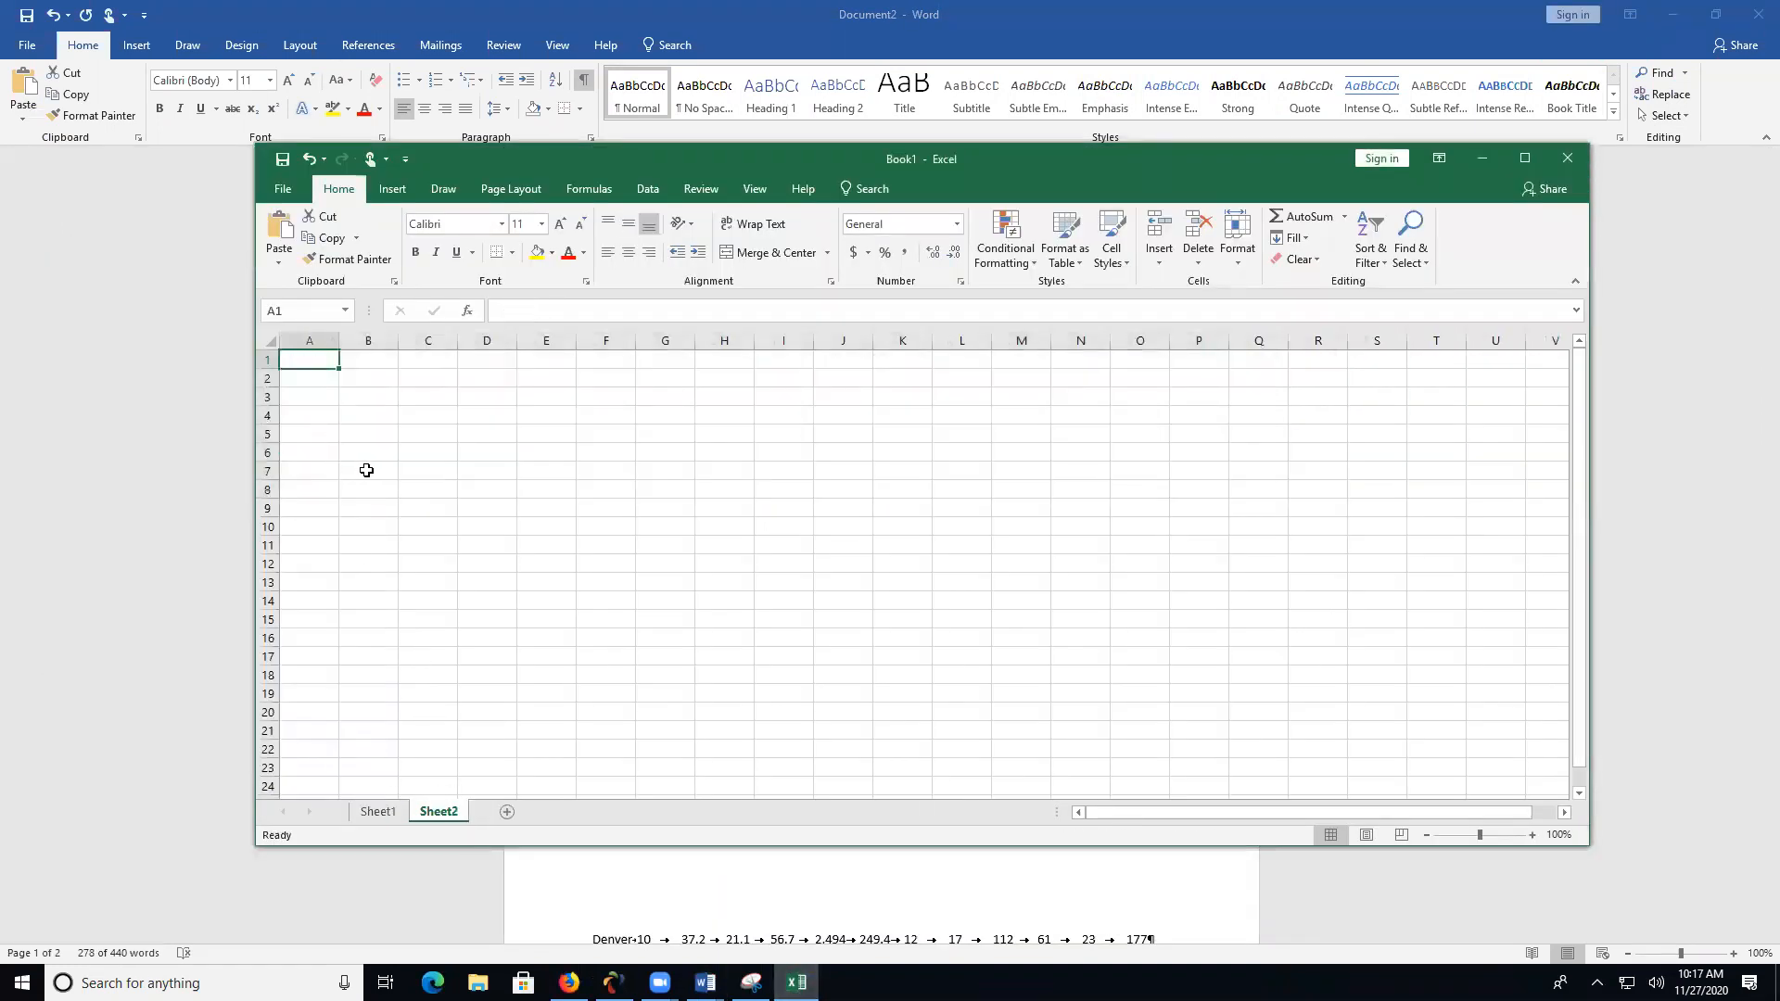
{"action": "key", "text": "ctrl+v"}
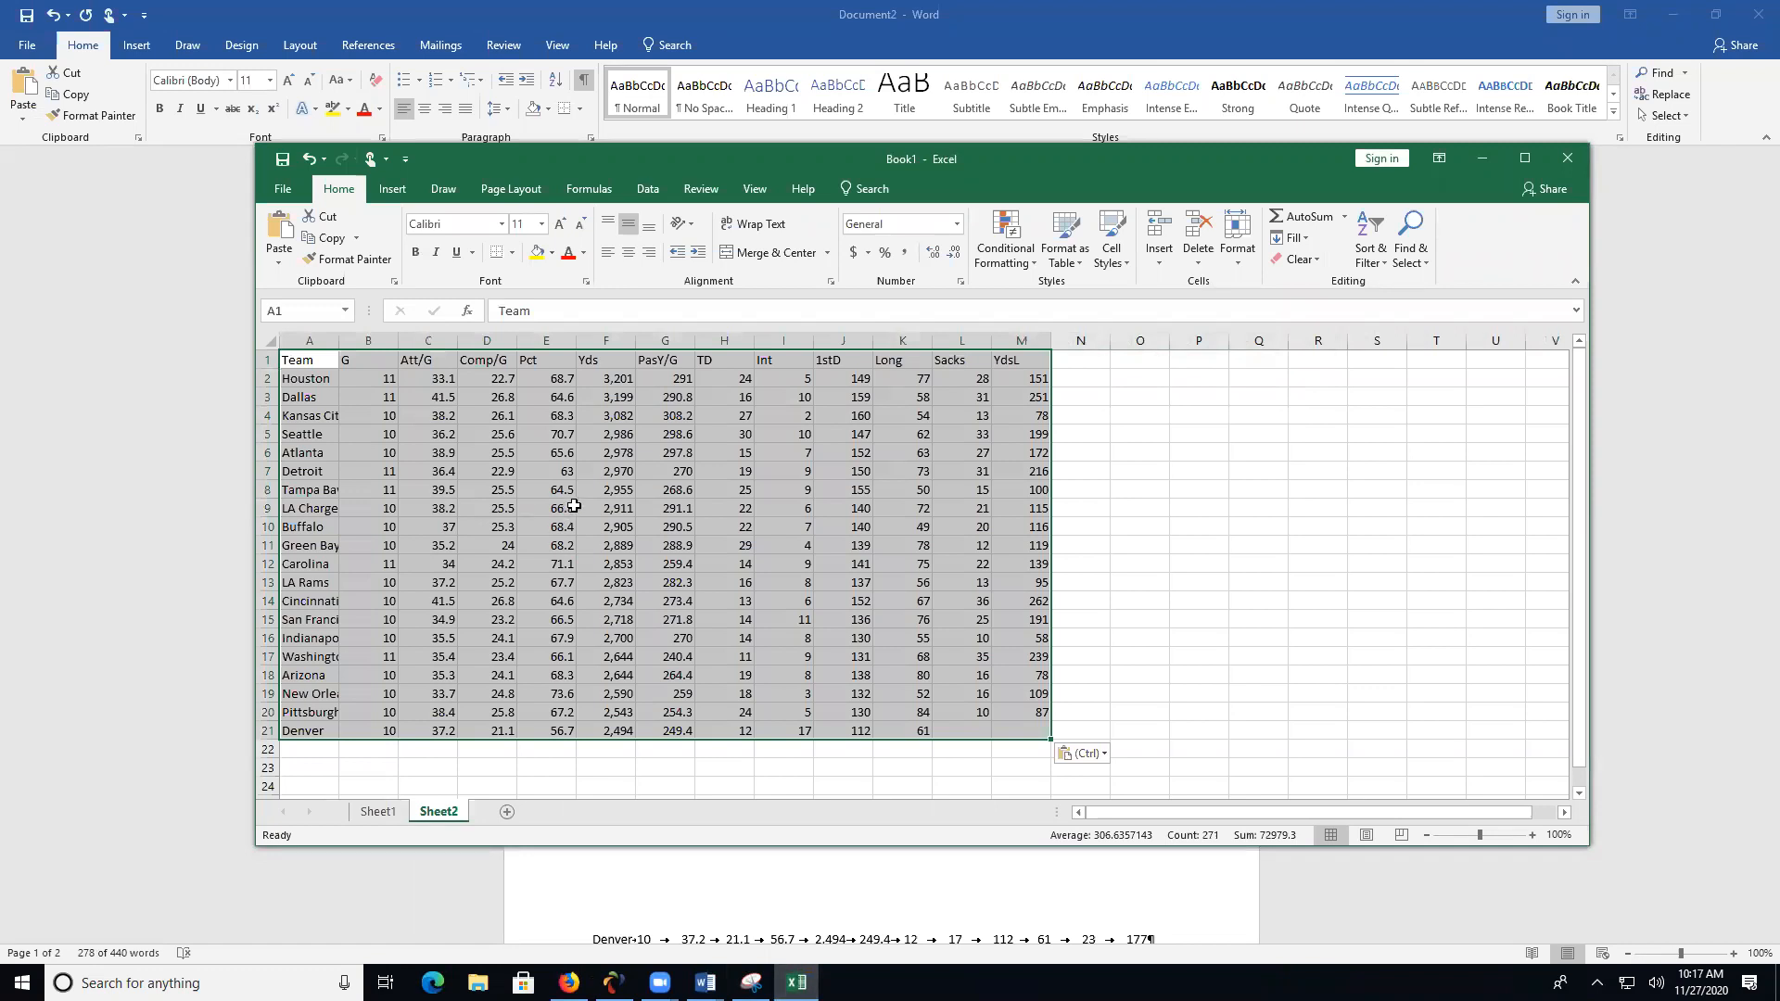
- Rename the new sheet with the team stats as Team and Sheet1 as QB
{"action": "right_click", "coordinate": [441, 812]}
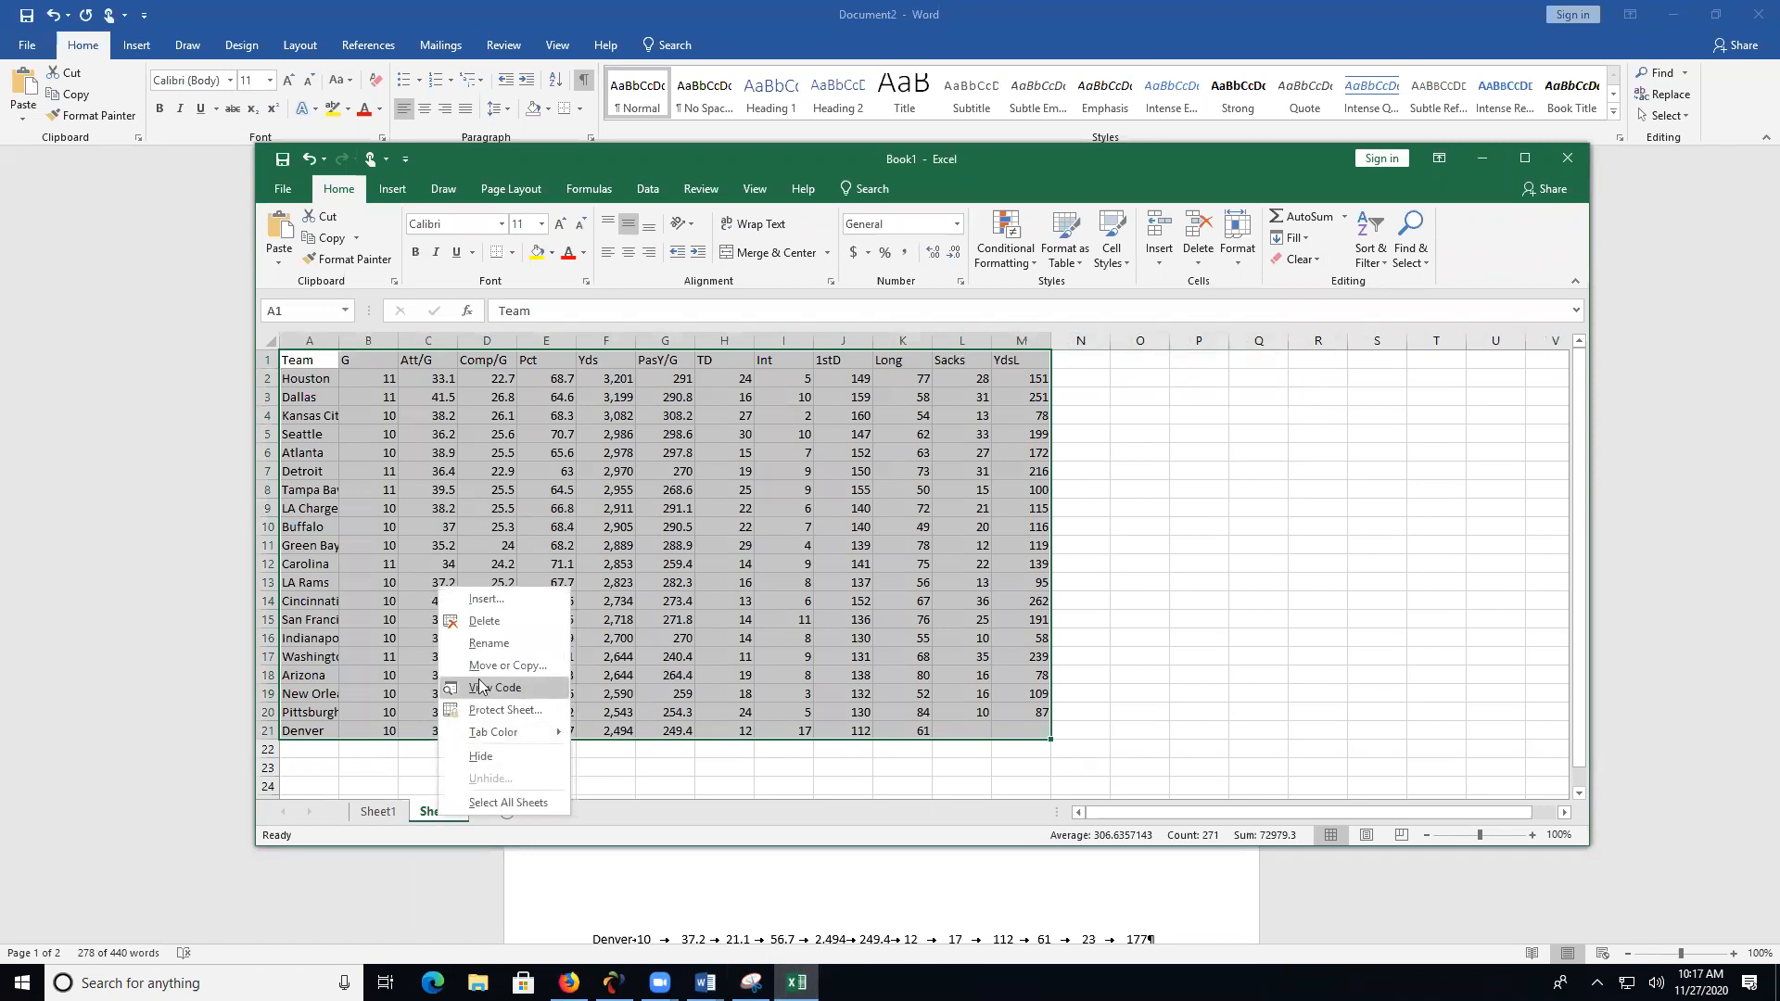
{"action": "left_click", "coordinate": [498, 649]}
{"action": "type", "text": "Team"}
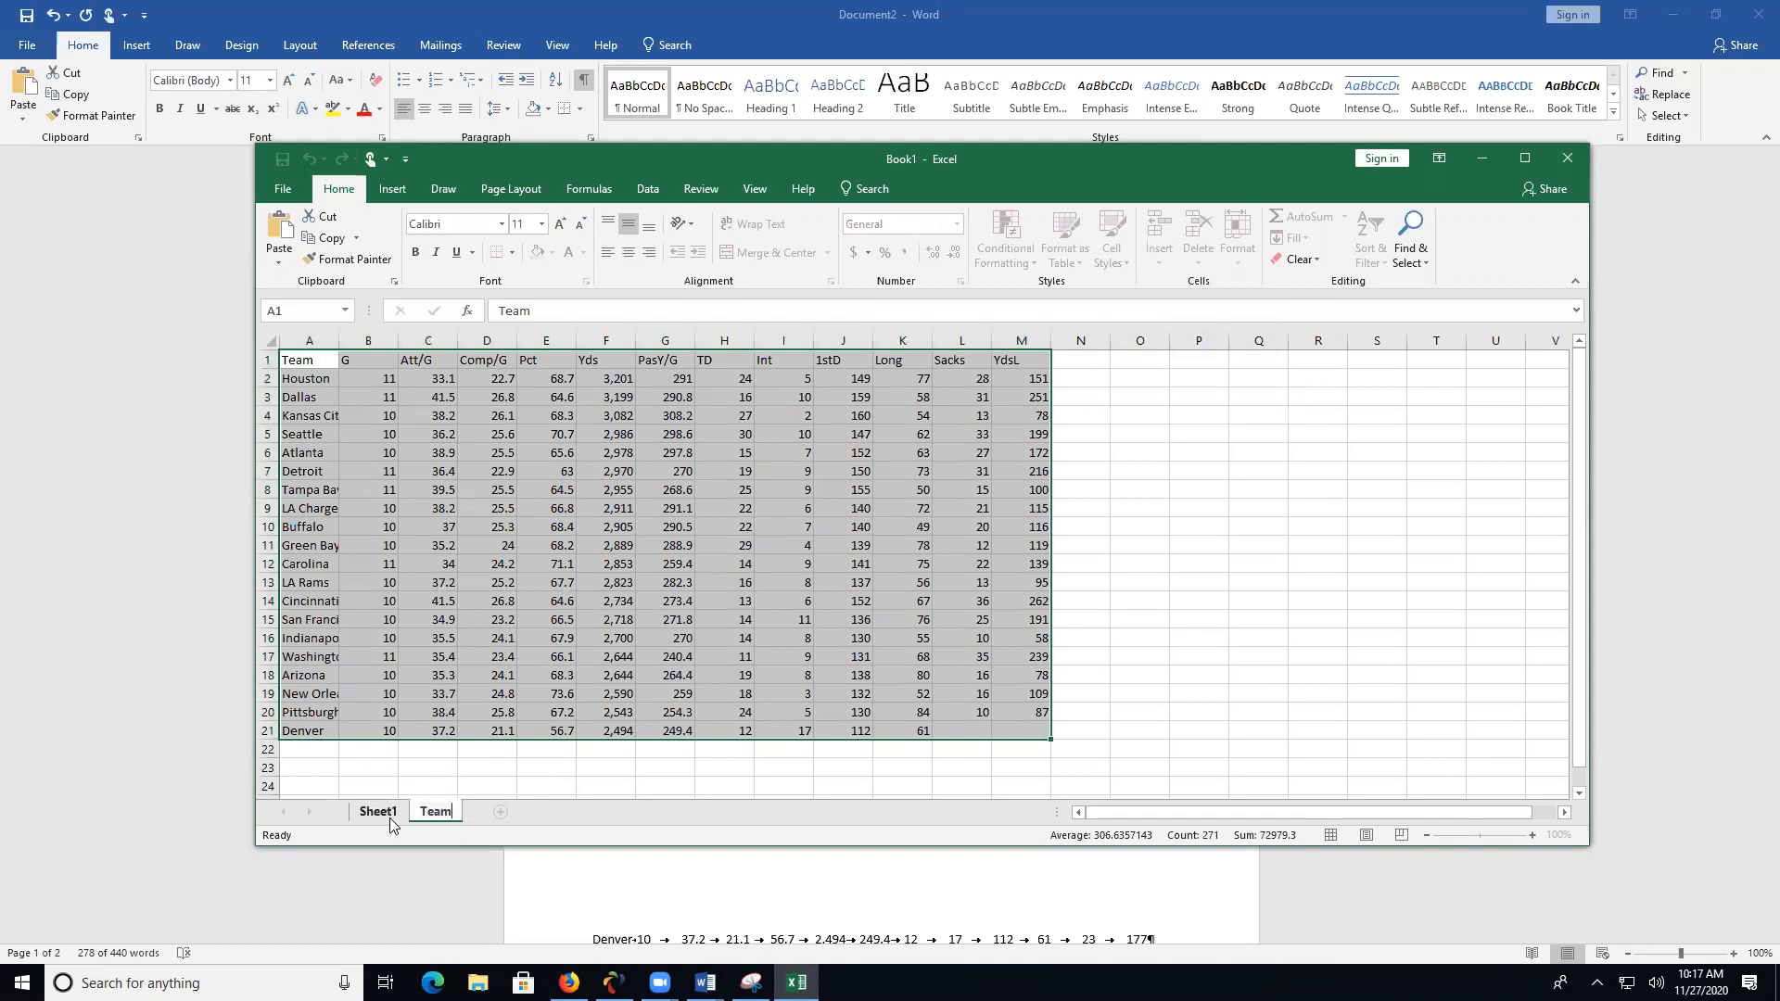
{"action": "left_click", "coordinate": [394, 814]}
{"action": "right_click", "coordinate": [391, 816]}
{"action": "left_click", "coordinate": [451, 649]}
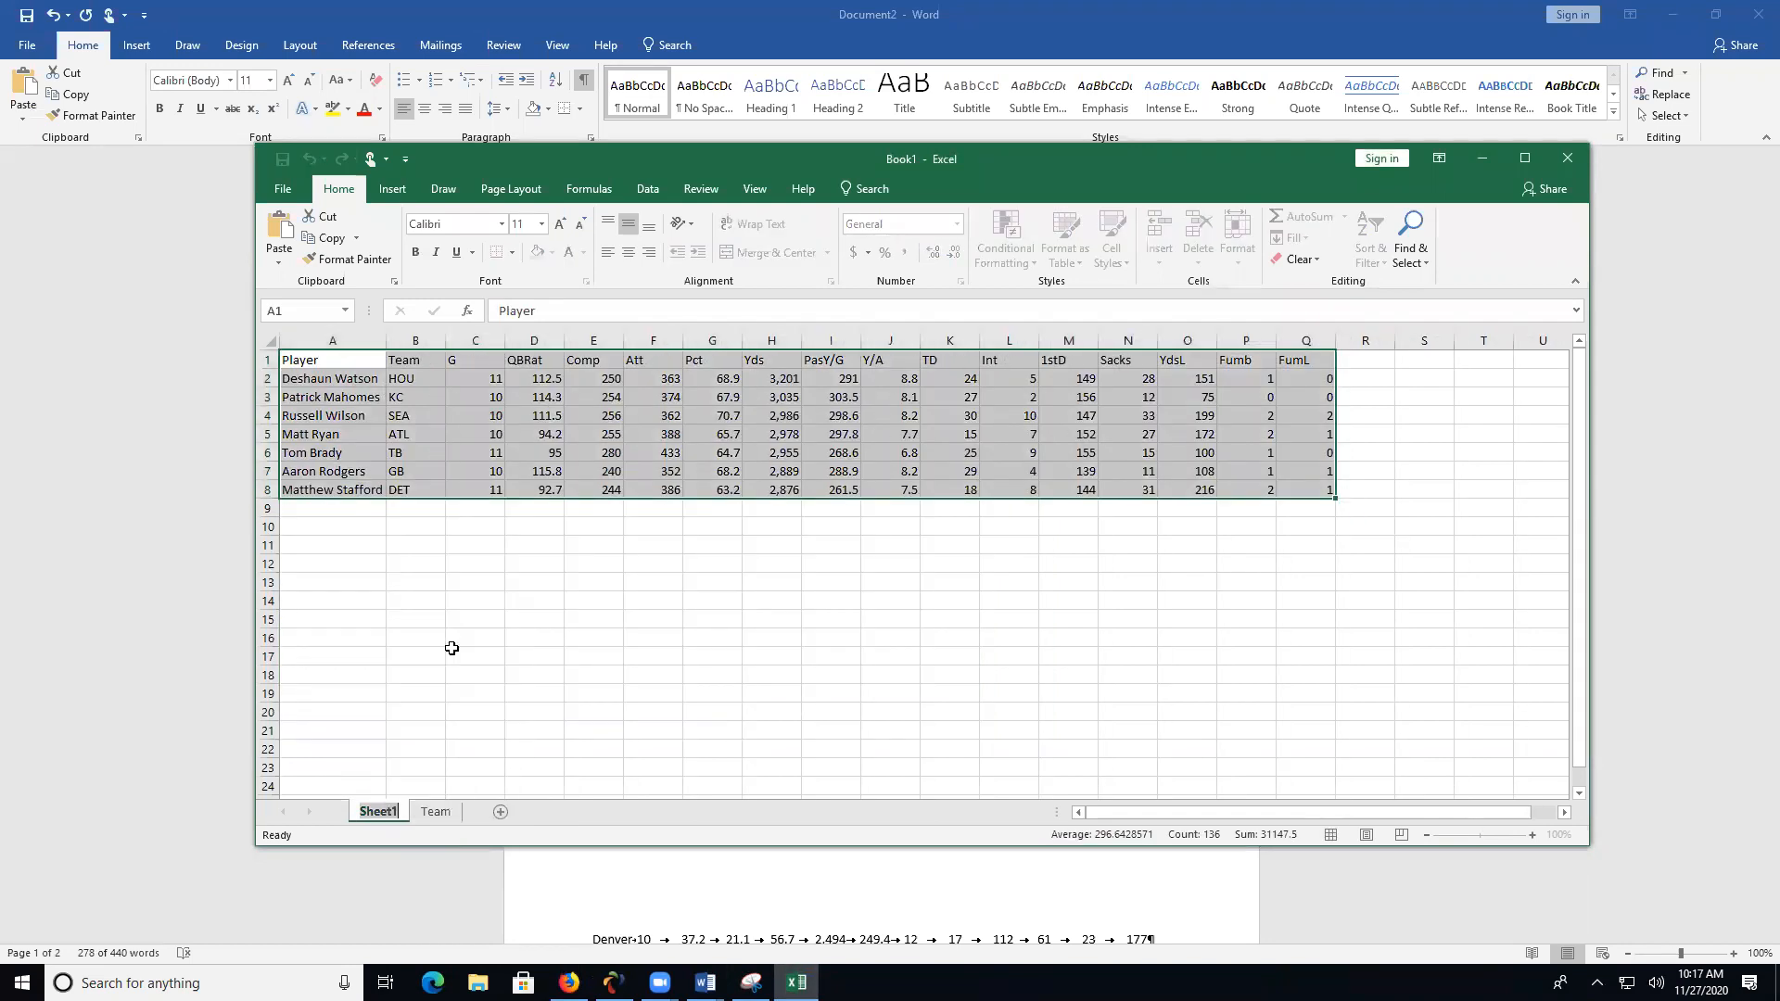
{"action": "type", "text": "QB"}
{"action": "left_click", "coordinate": [585, 567]}
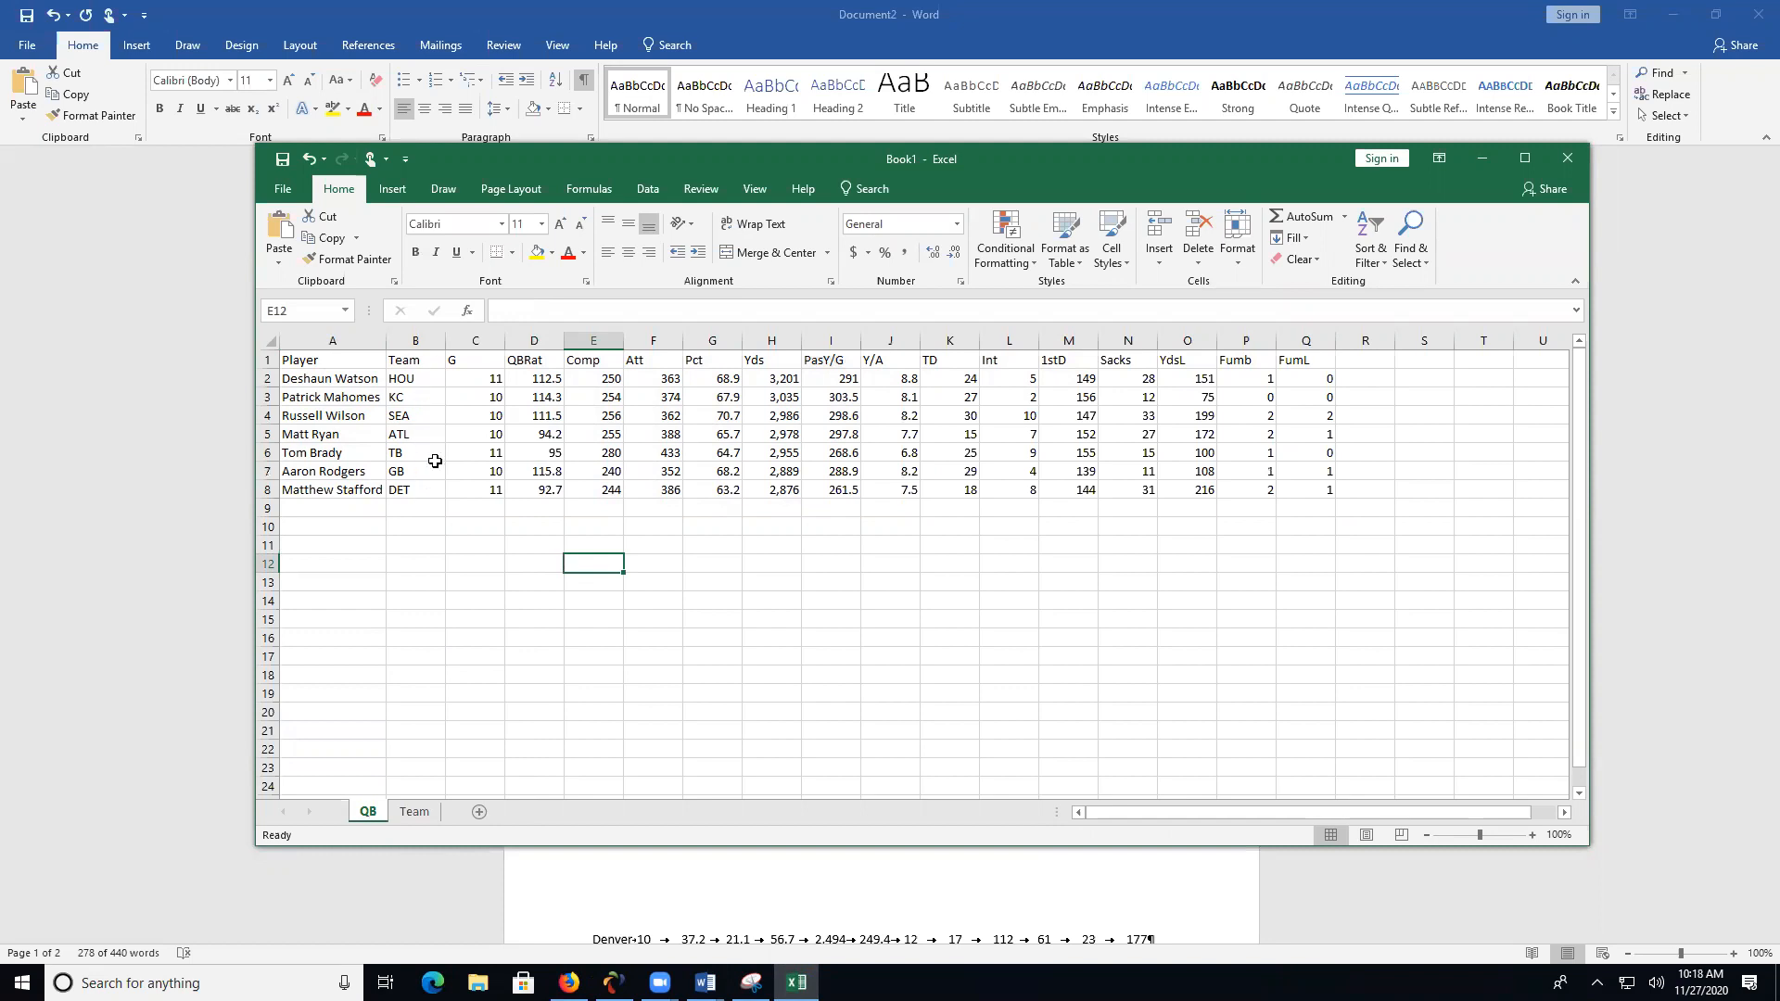
- Insert a blank column B before the G column on the Team sheet
{"action": "left_click", "coordinate": [417, 813]}
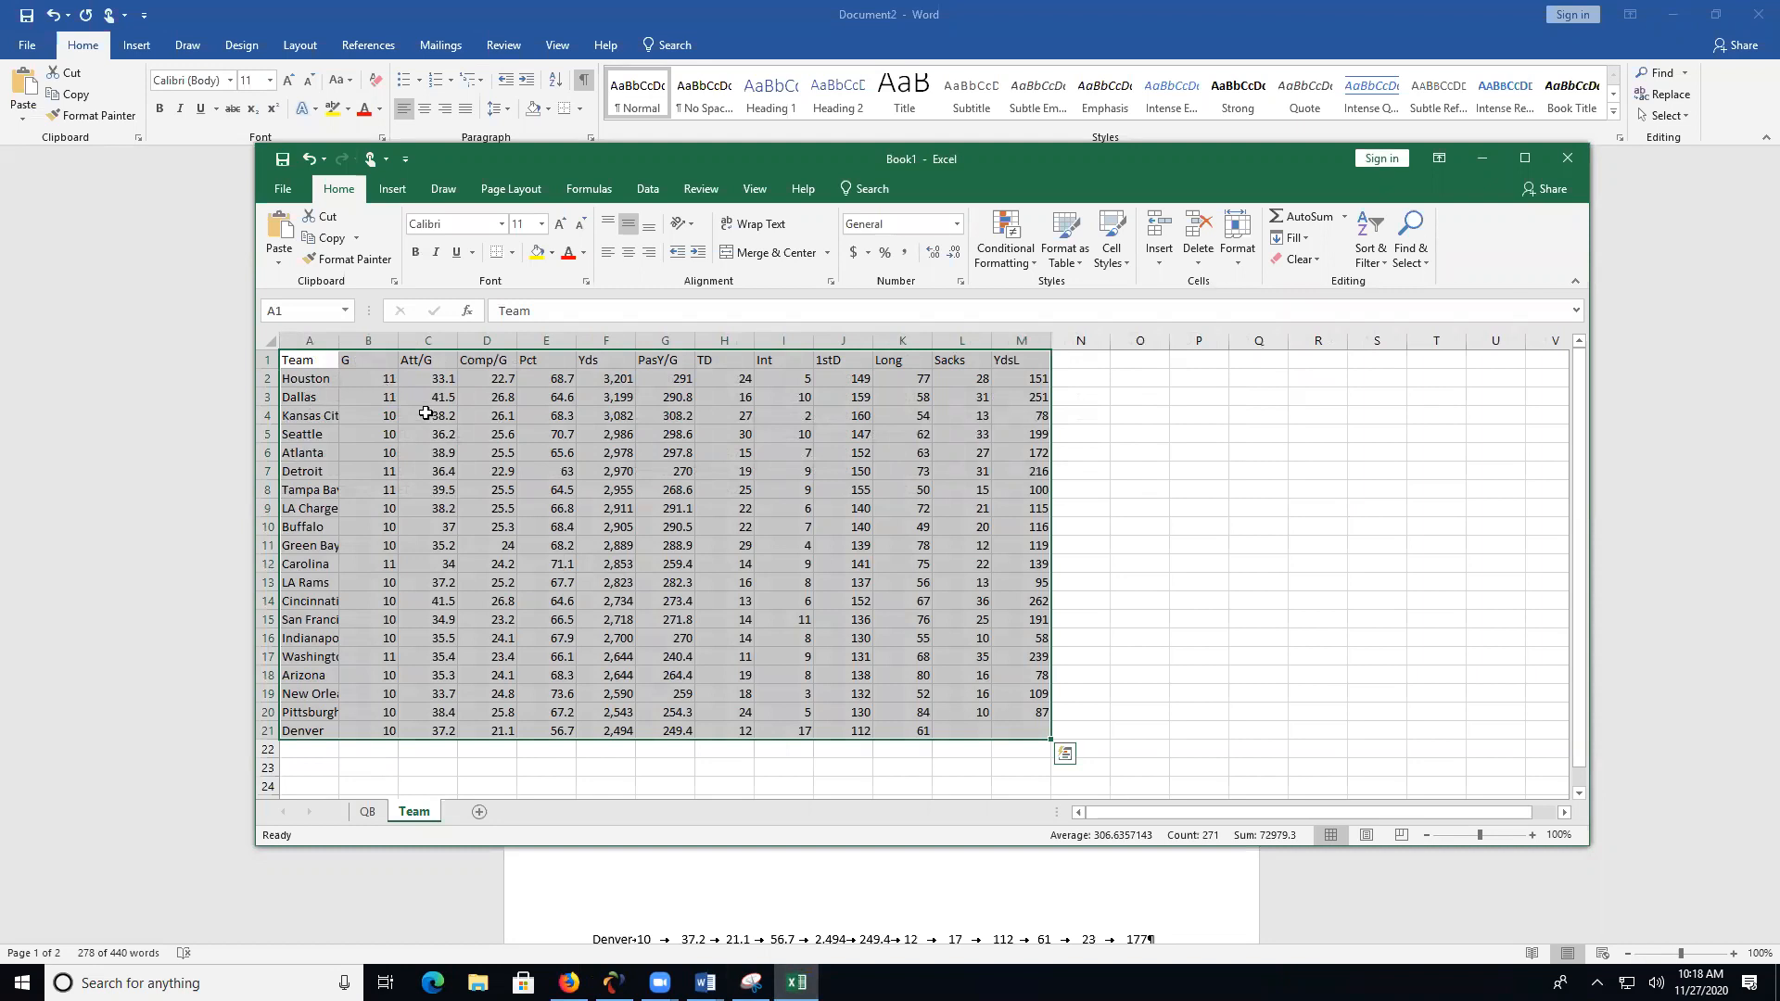
{"action": "left_click", "coordinate": [368, 342]}
{"action": "right_click", "coordinate": [362, 342]}
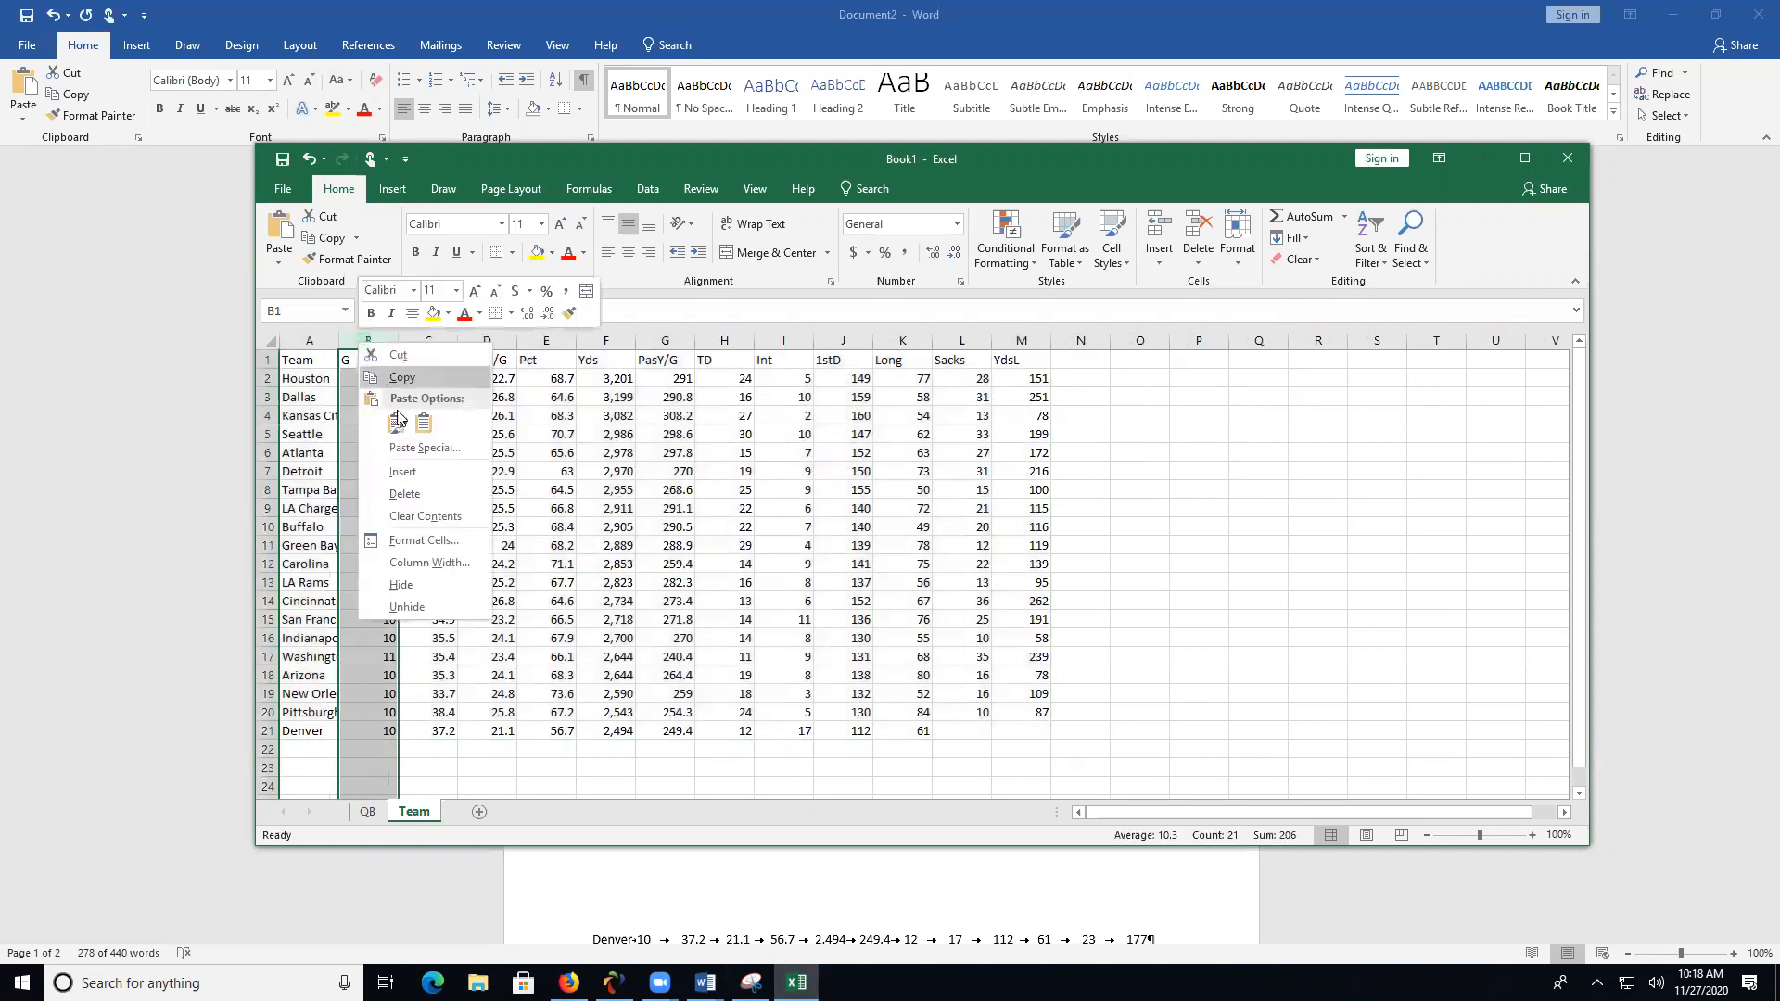
{"action": "left_click", "coordinate": [418, 474]}
{"action": "left_click", "coordinate": [394, 365]}
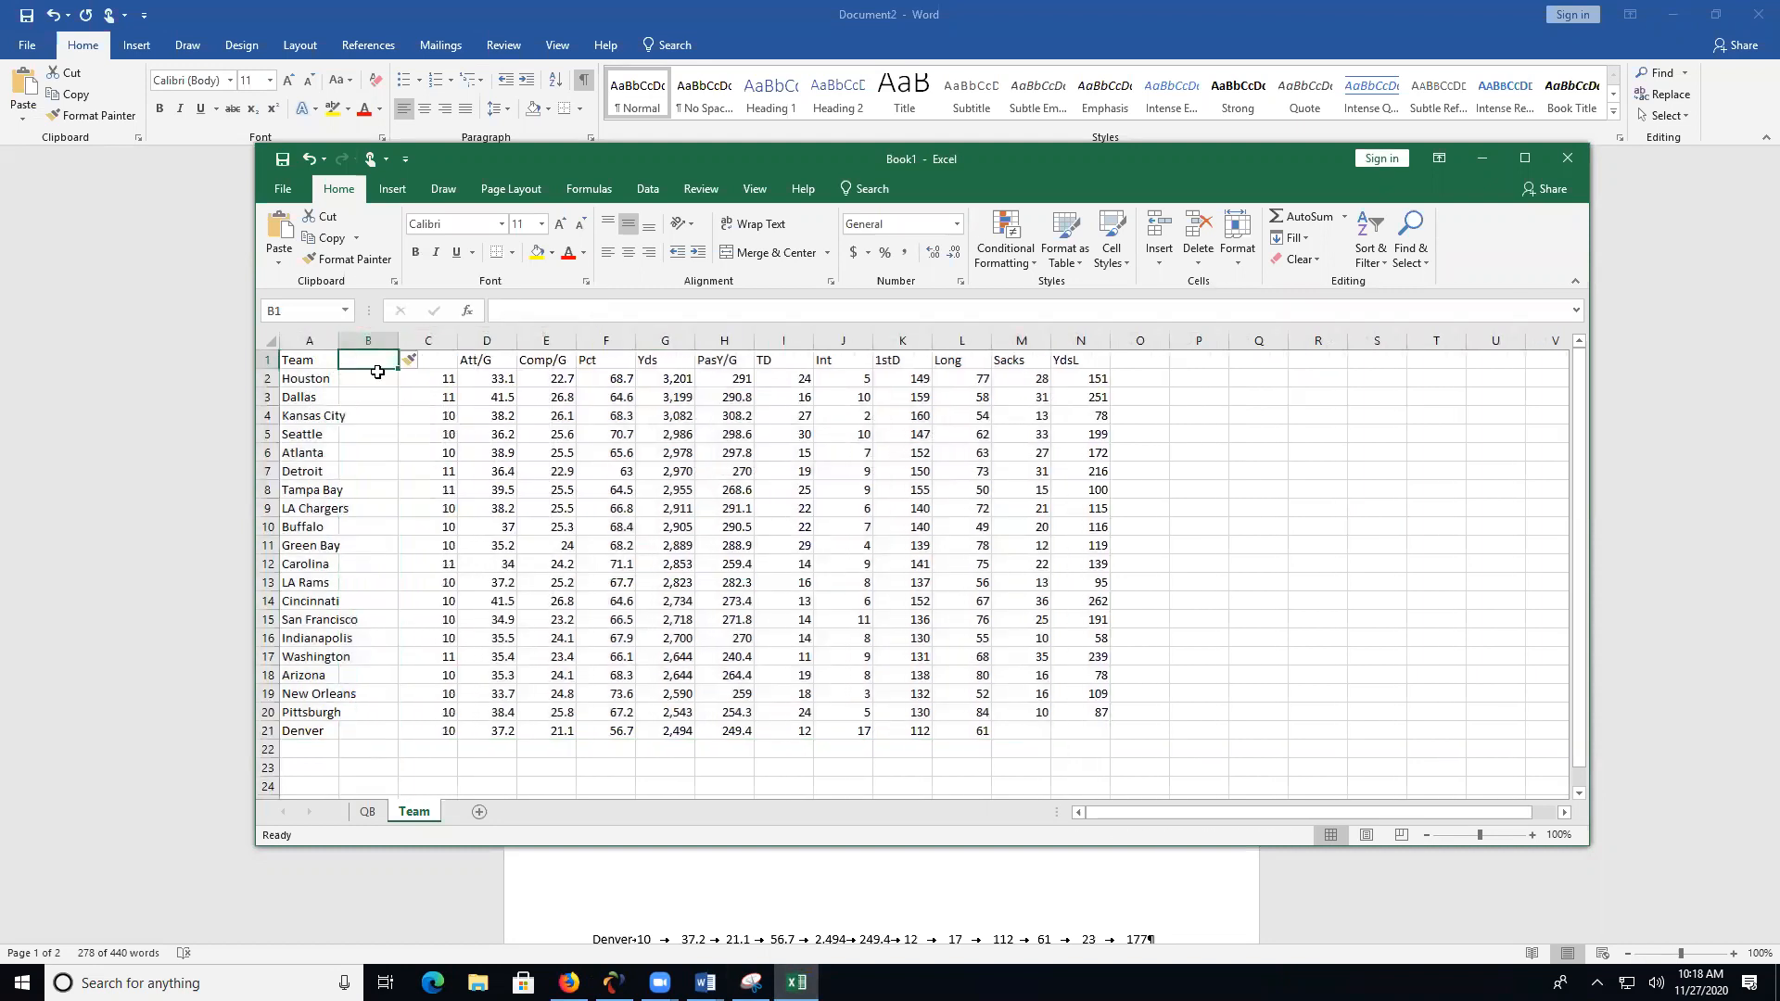
- Set the header in A1 to City and in B1 to Team
{"action": "left_click", "coordinate": [315, 363]}
{"action": "type", "text": "City"}
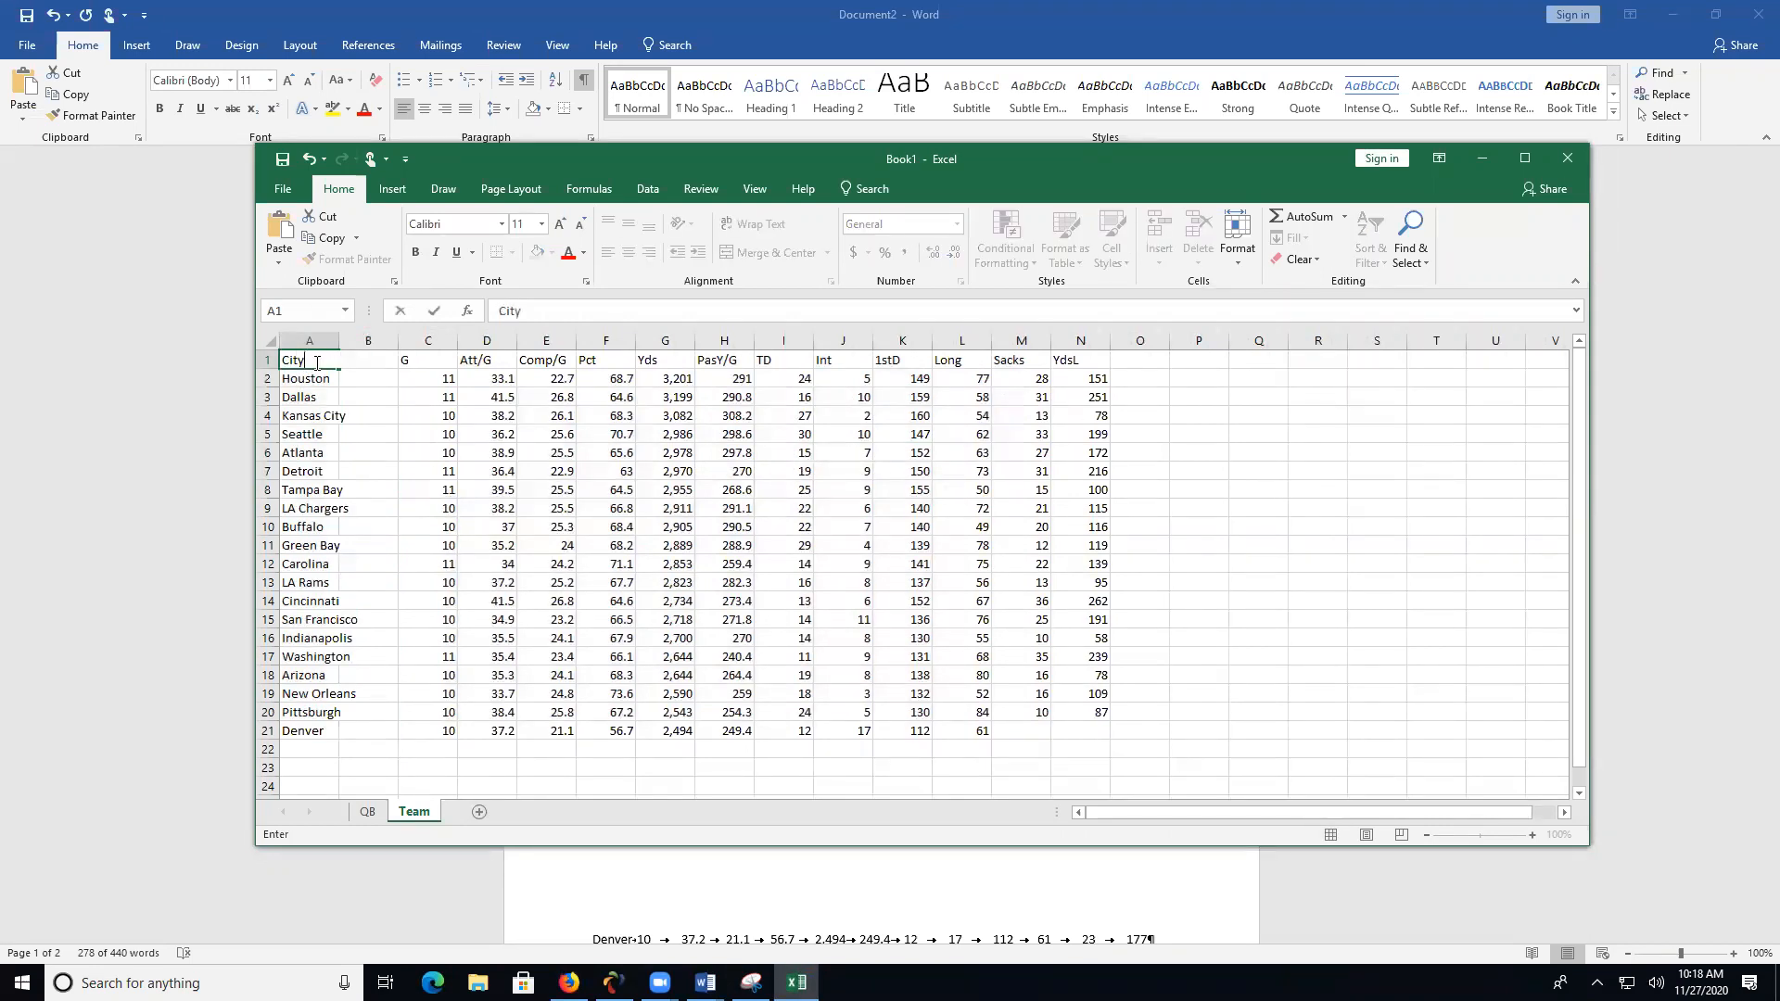
{"action": "key", "text": "Tab"}
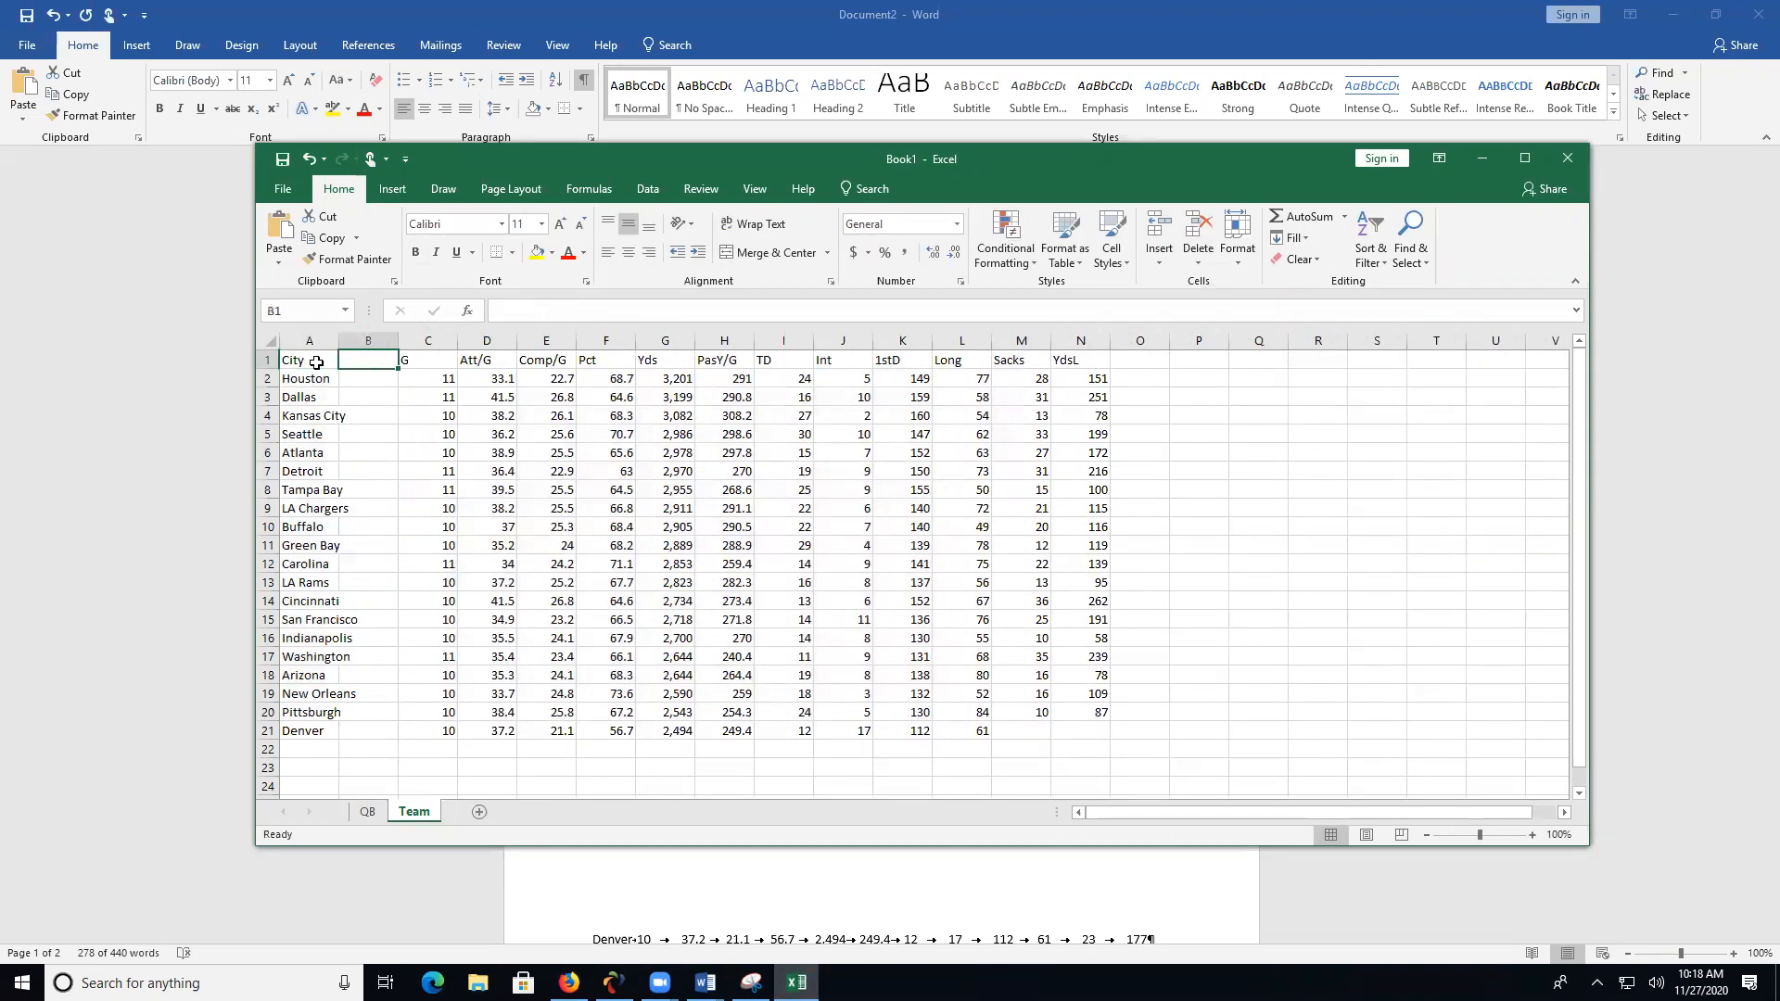
{"action": "type", "text": "Team"}
{"action": "key", "text": "Tab"}
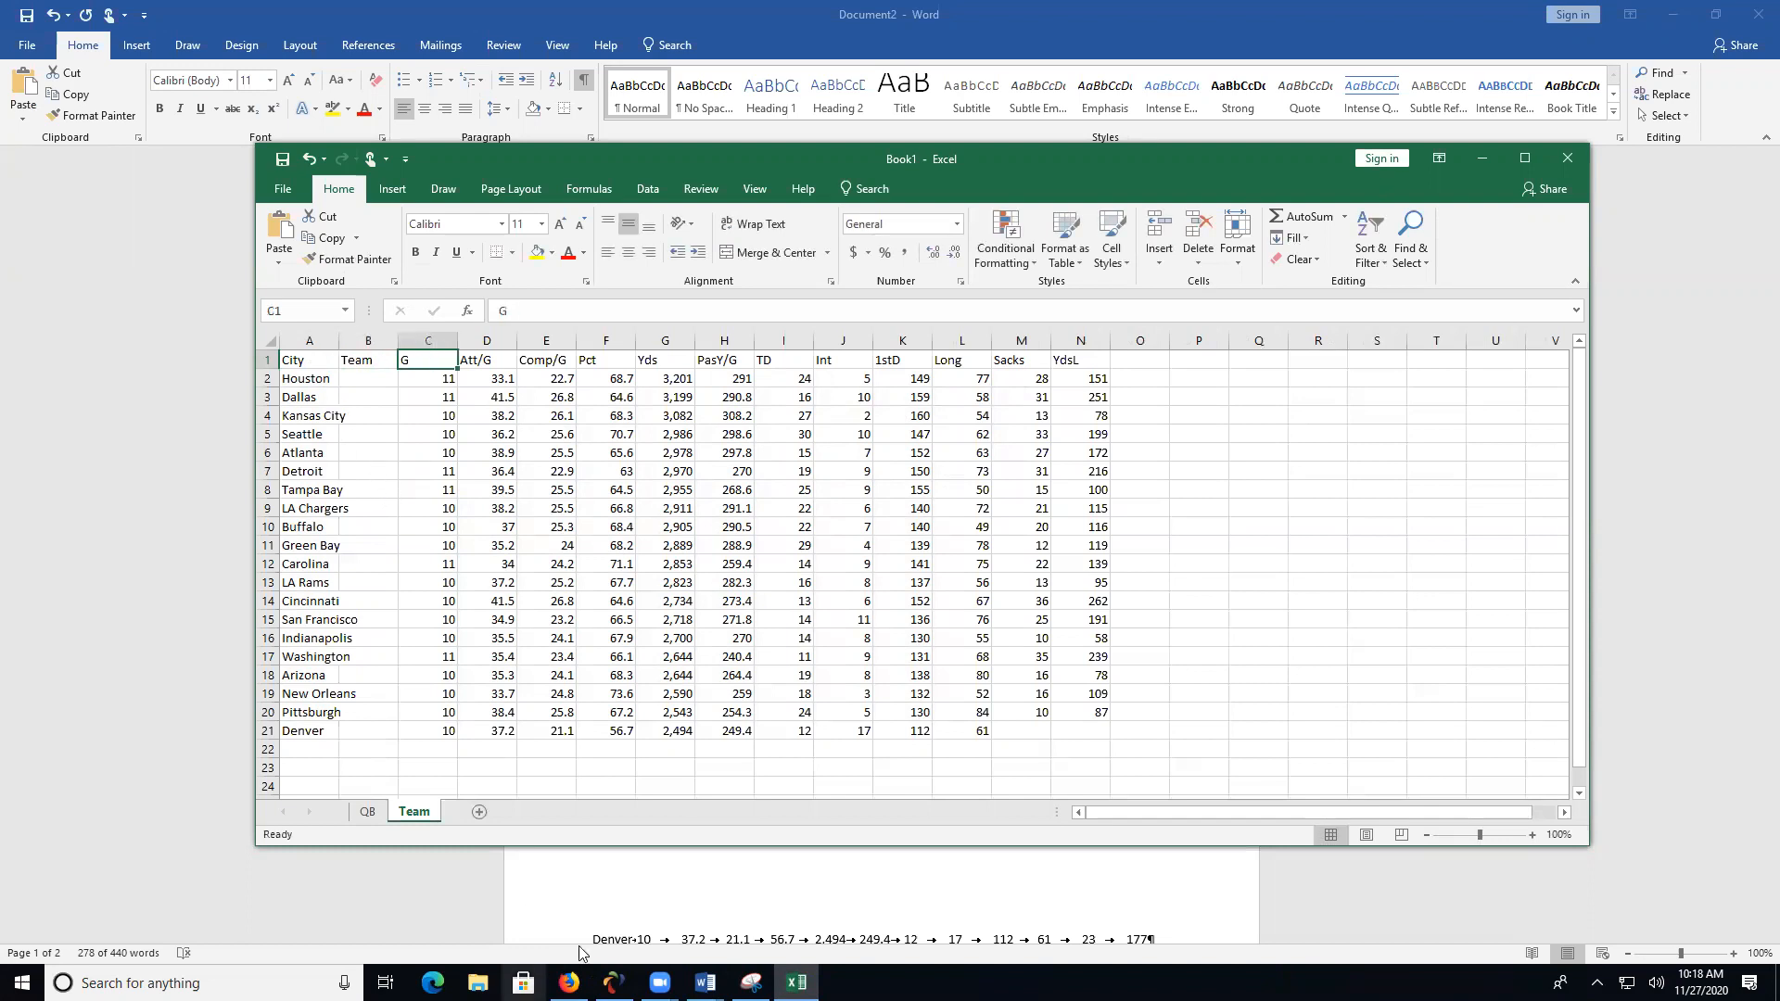
- Copy all the text of Document2 in Word, paste it over the Team sheet data at A1 in Excel and delete leftover column N
{"action": "left_click", "coordinate": [704, 983]}
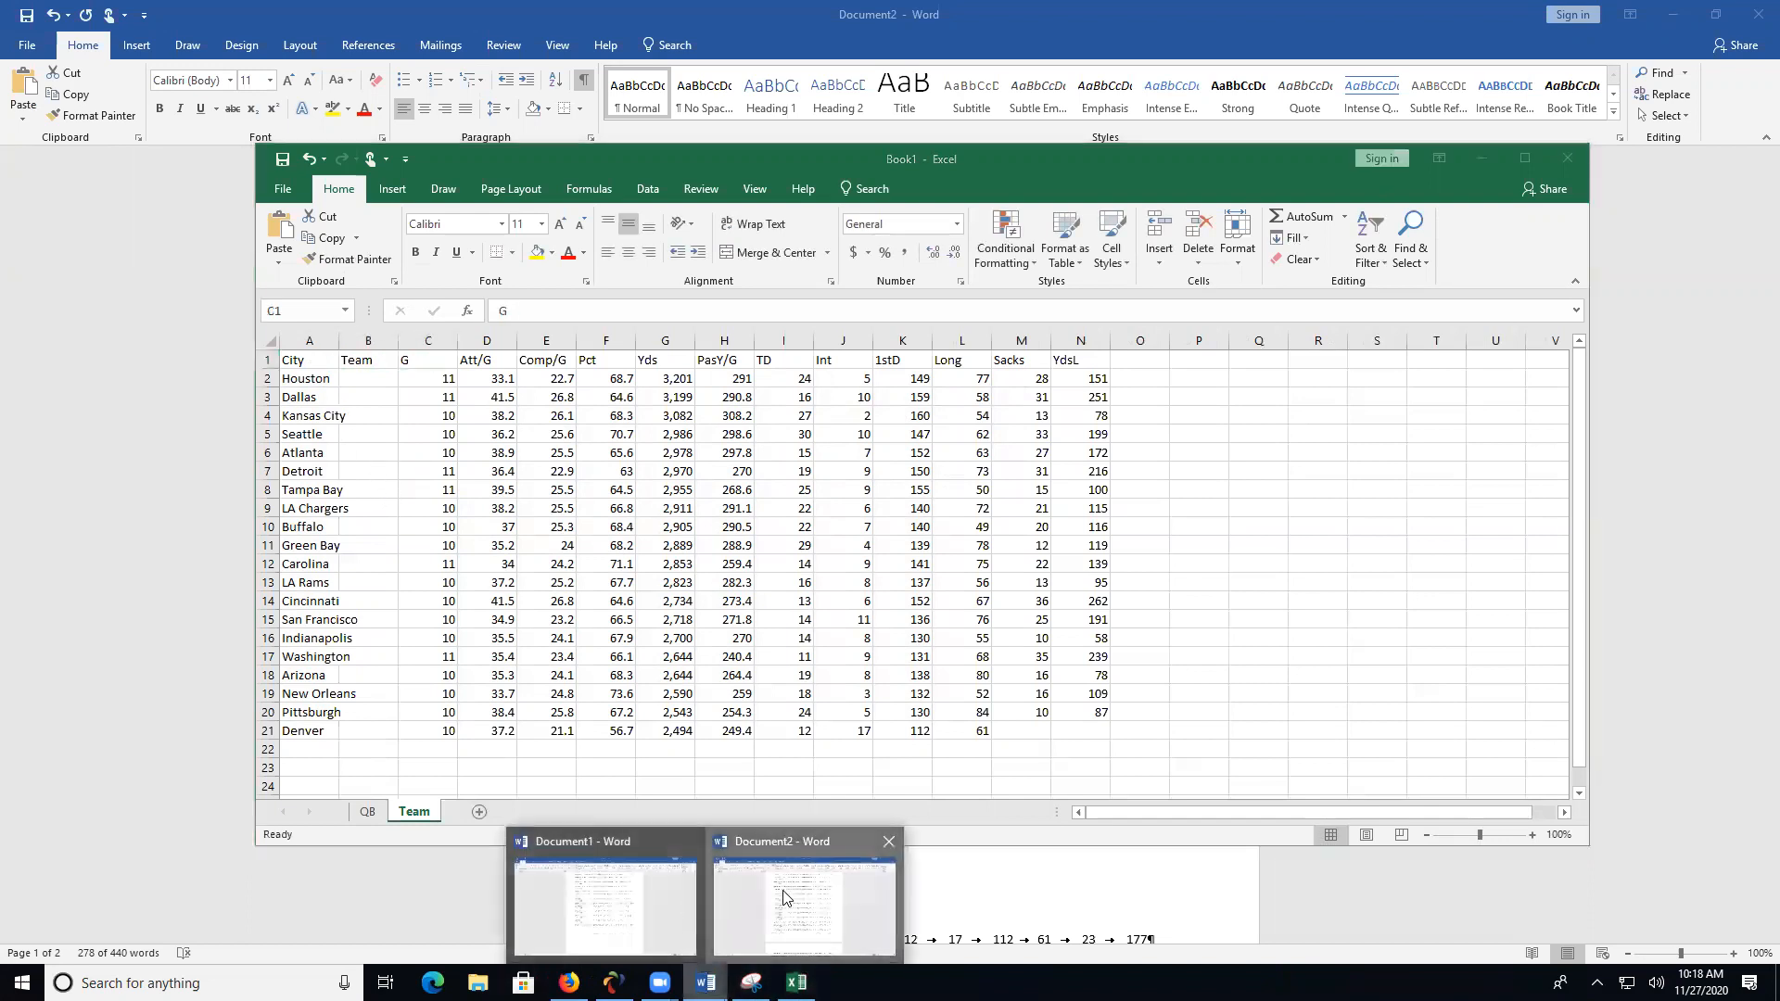
{"action": "left_click", "coordinate": [804, 904]}
{"action": "scroll", "coordinate": [934, 696], "scroll_direction": "down", "scroll_amount": 5}
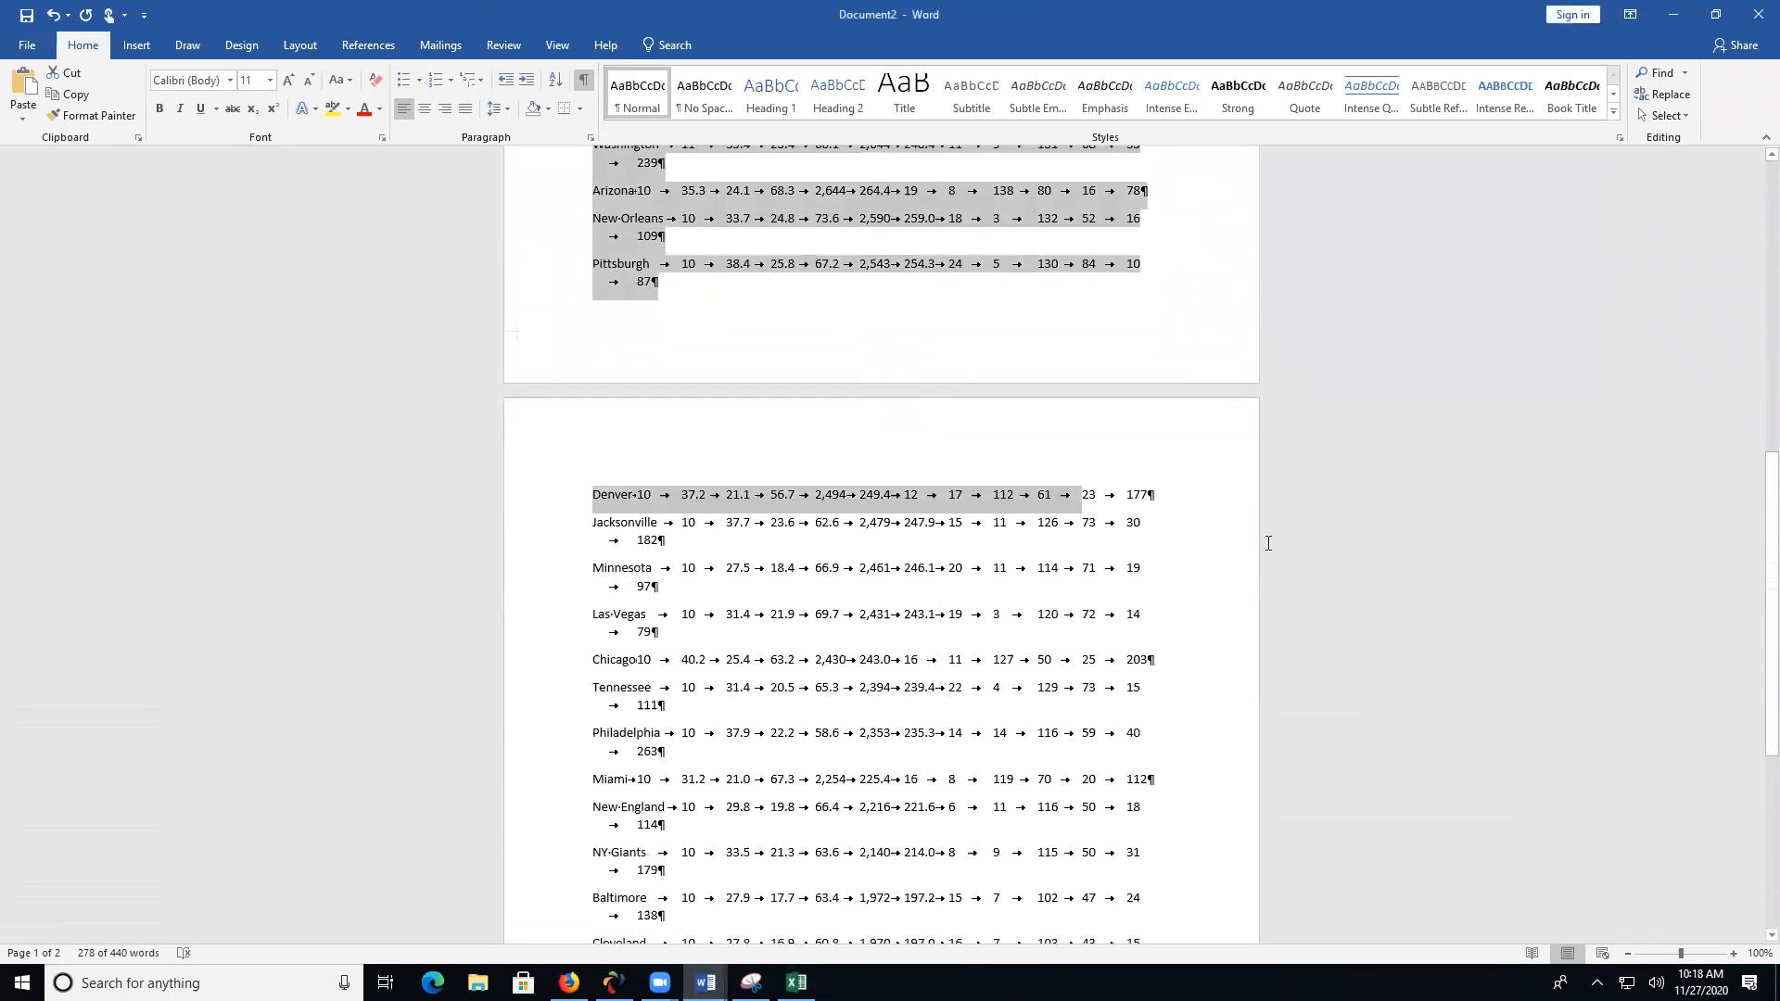
{"action": "left_click", "coordinate": [1673, 115]}
{"action": "left_click", "coordinate": [1566, 141]}
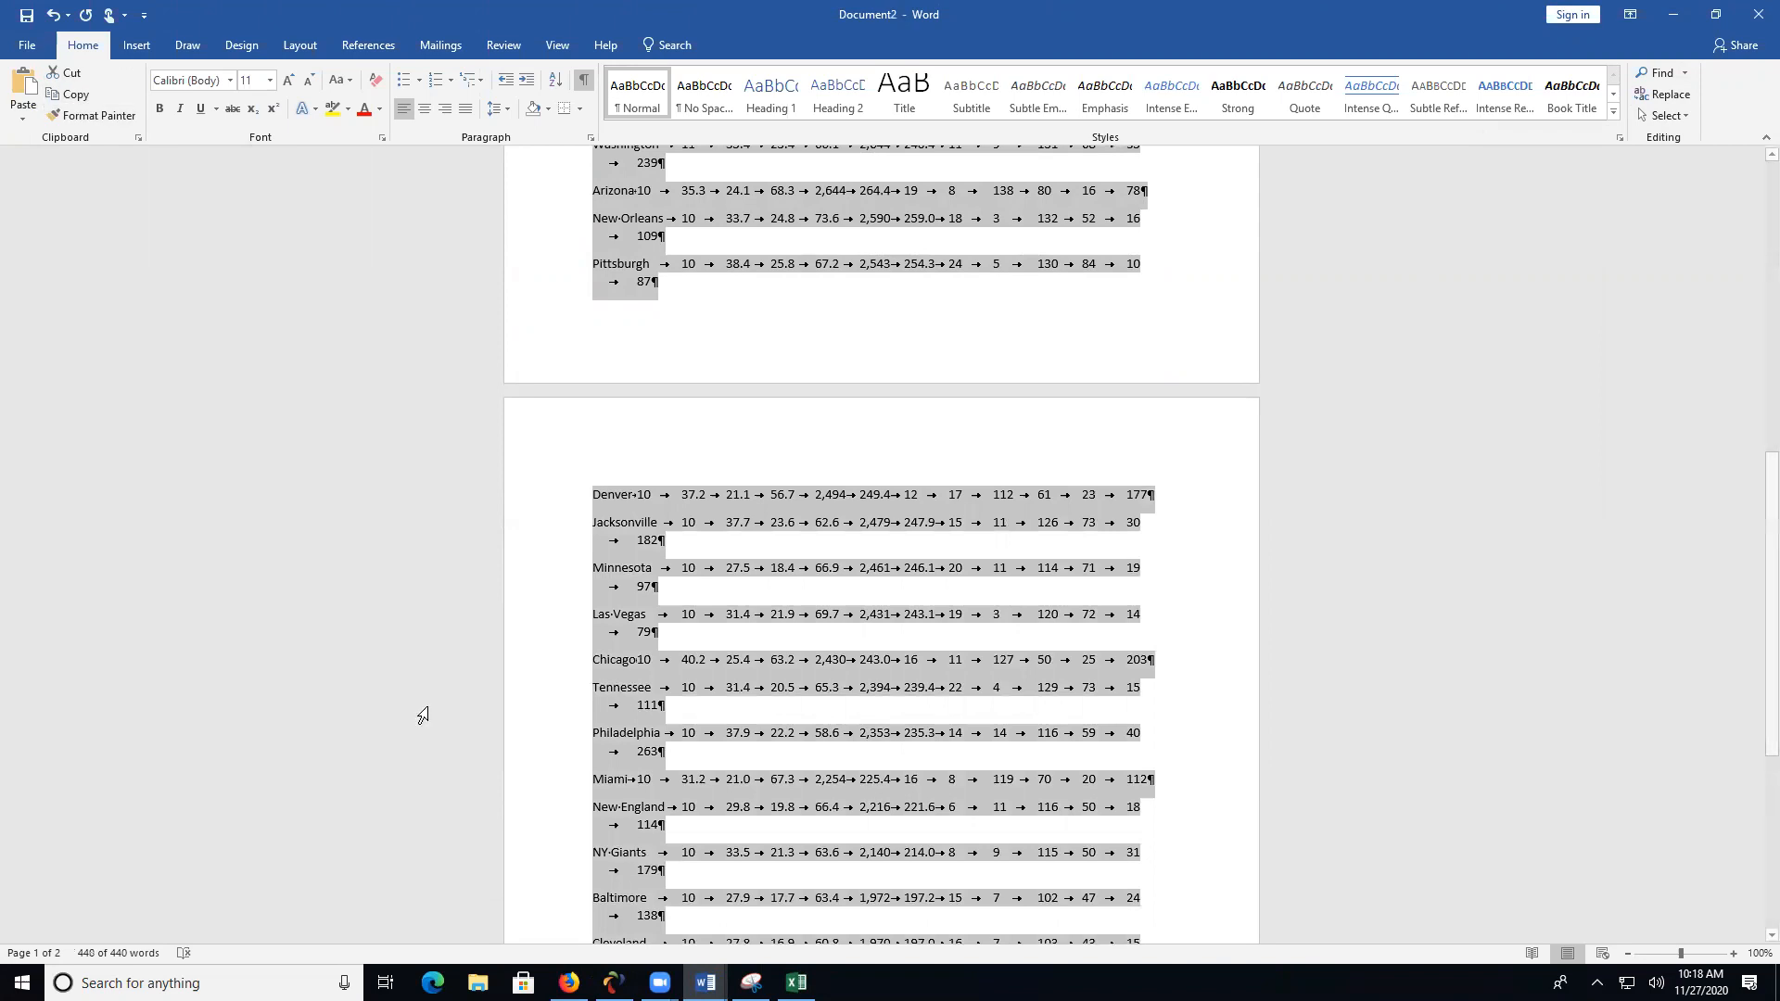
{"action": "left_click", "coordinate": [796, 983]}
{"action": "left_click", "coordinate": [316, 365]}
{"action": "key", "text": "ctrl+v"}
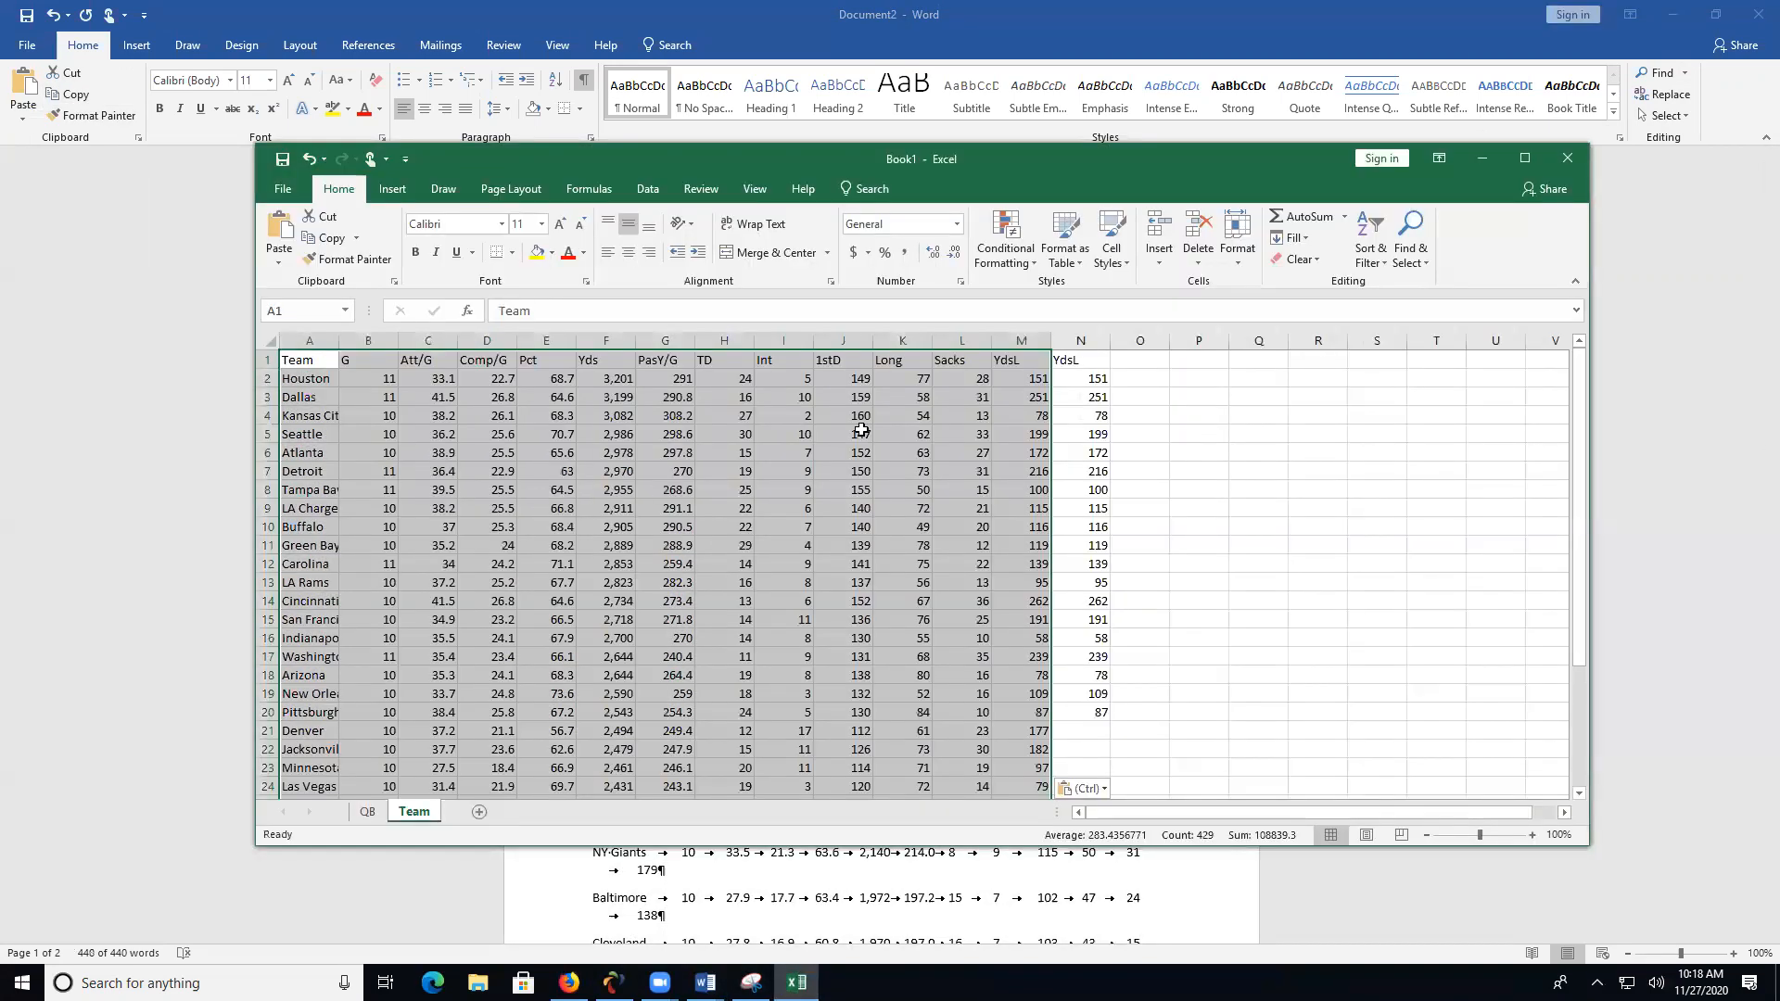
{"action": "right_click", "coordinate": [1079, 343]}
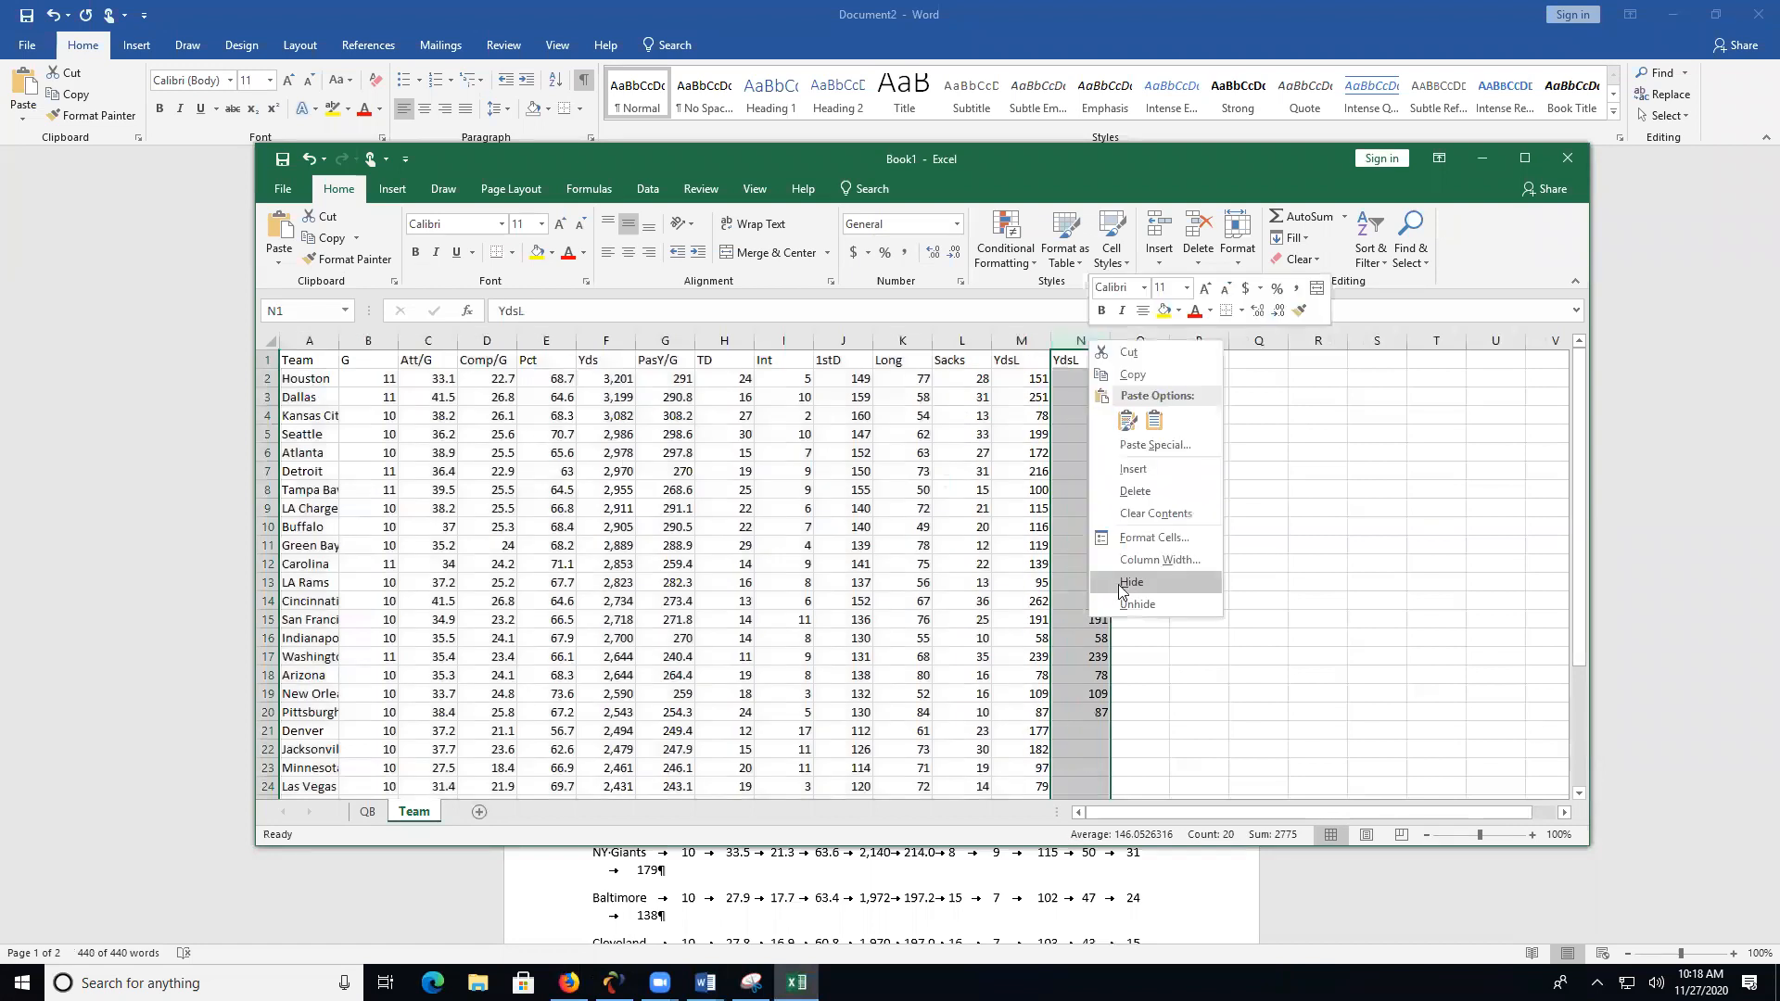
{"action": "left_click", "coordinate": [1156, 484]}
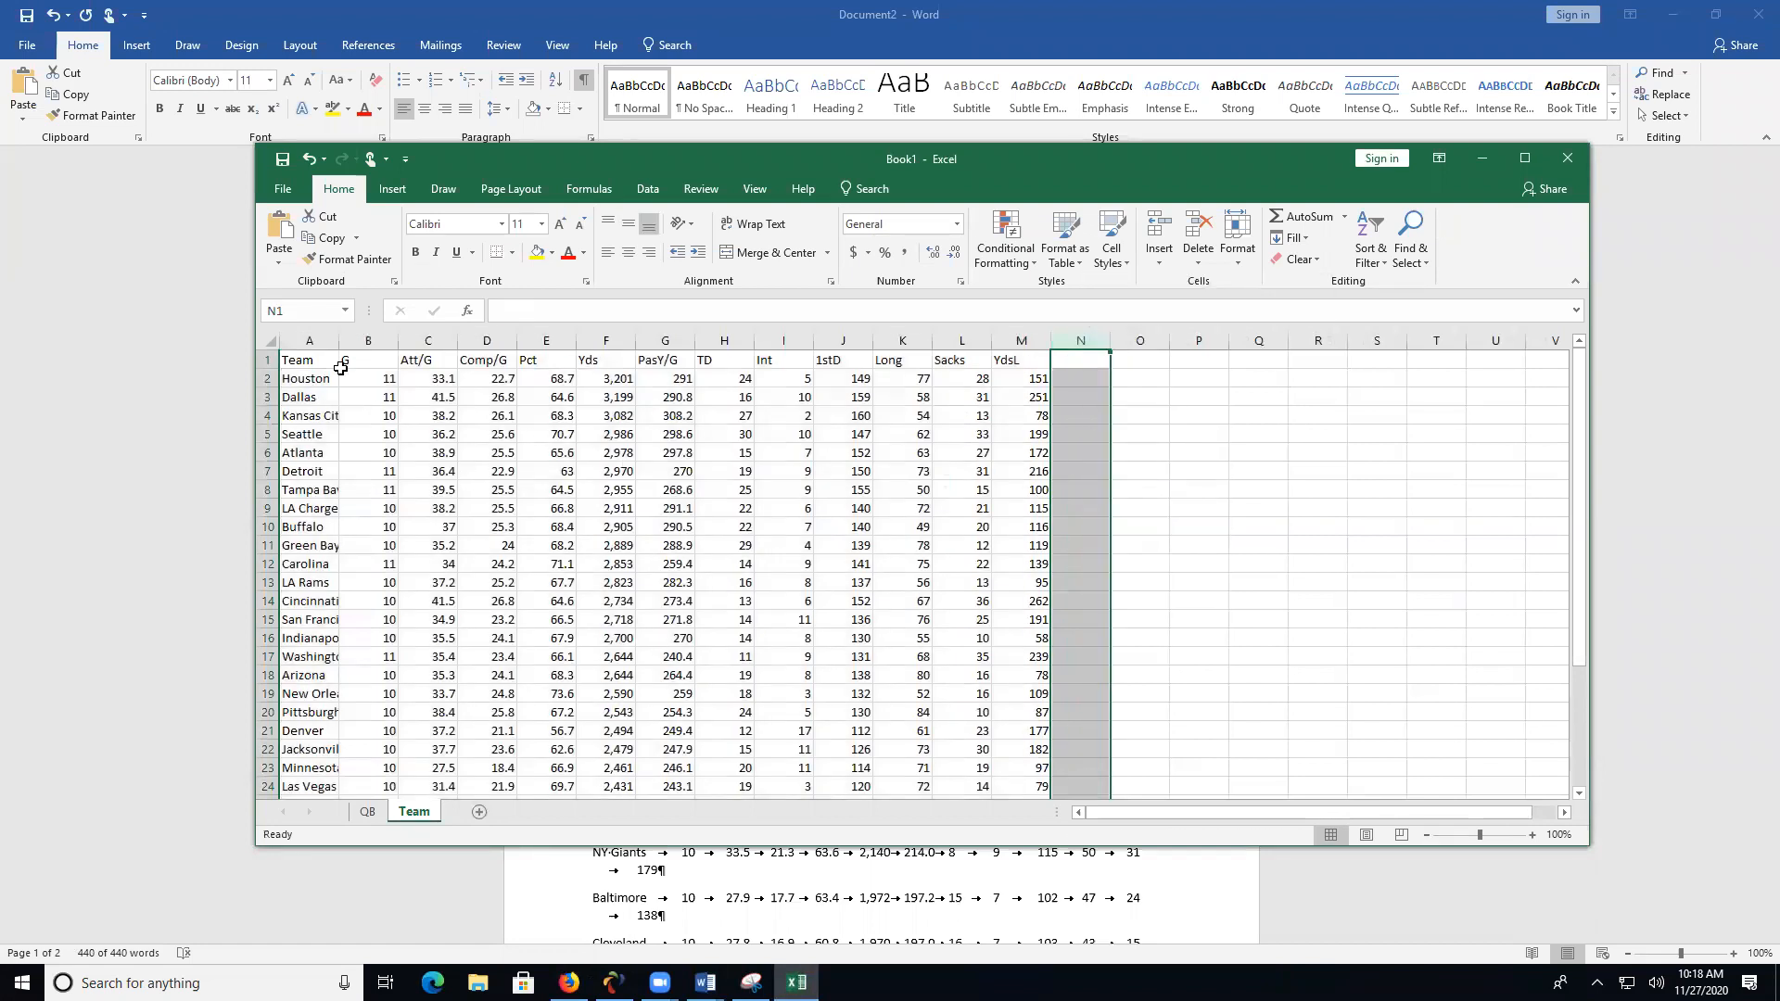
- Insert a blank column between the Team and G columns of the newly pasted data
{"action": "left_click", "coordinate": [368, 341]}
{"action": "right_click", "coordinate": [368, 342]}
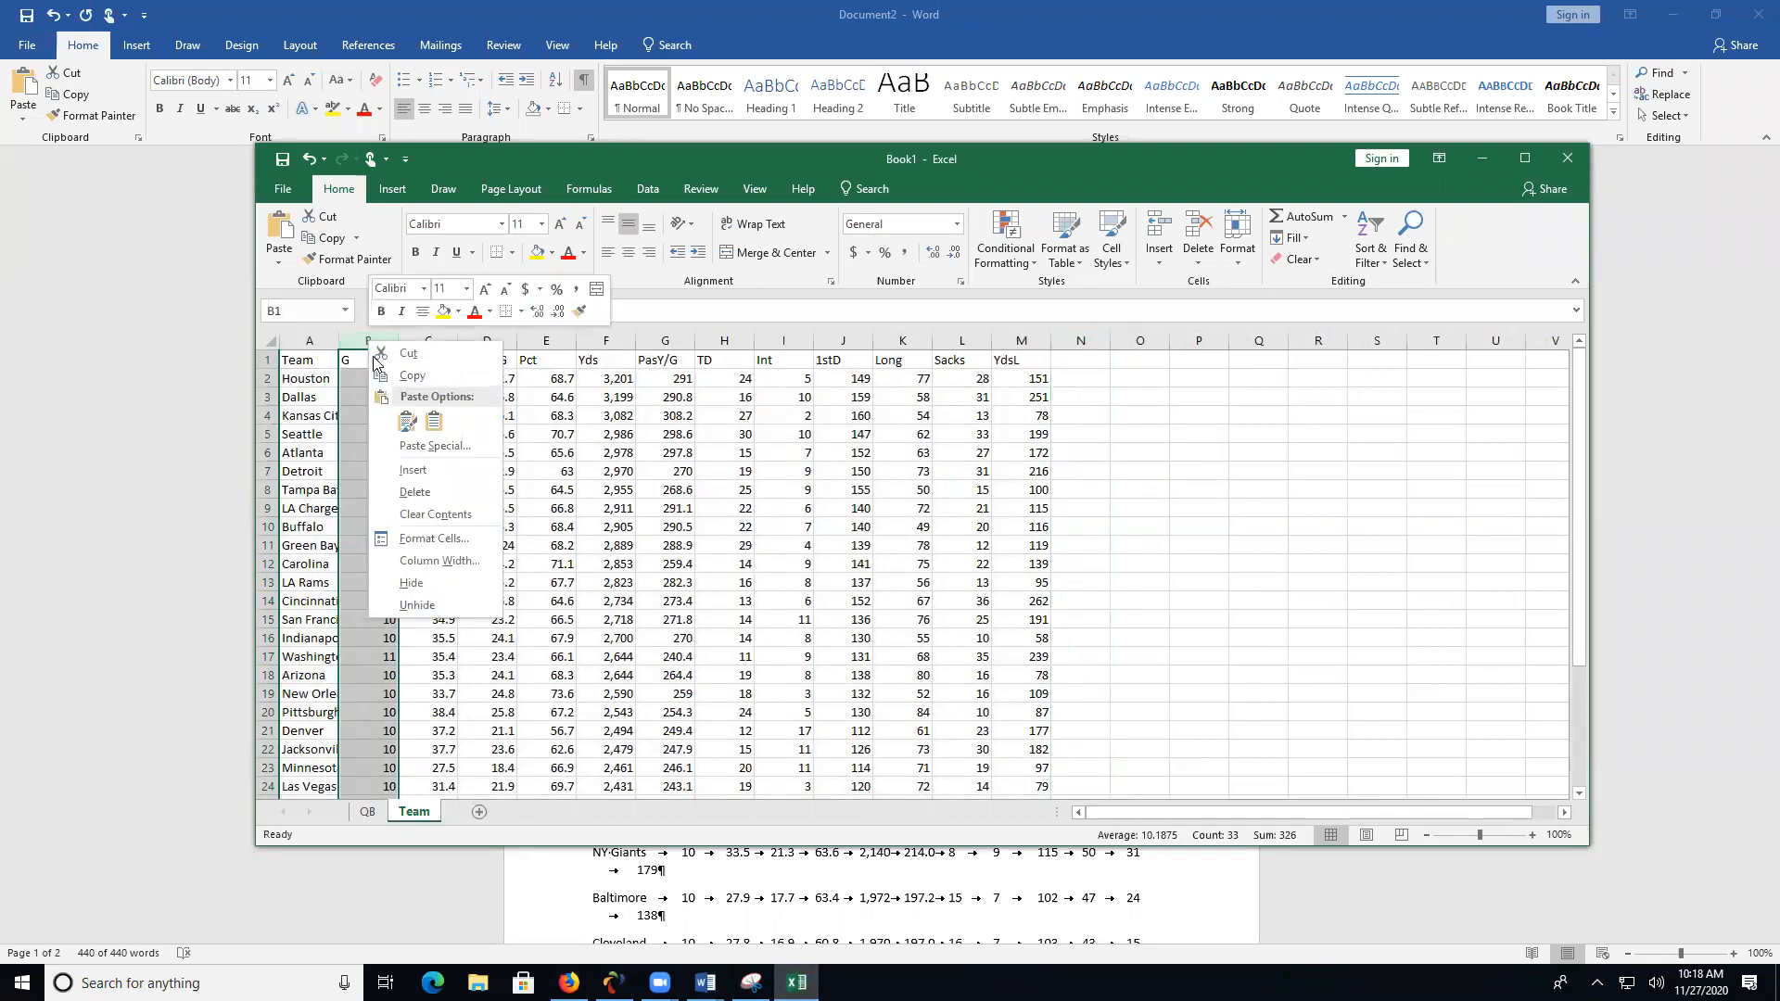
{"action": "left_click", "coordinate": [411, 469]}
{"action": "scroll", "coordinate": [545, 512], "scroll_direction": "down", "scroll_amount": 5}
{"action": "scroll", "coordinate": [545, 515], "scroll_direction": "up", "scroll_amount": 5}
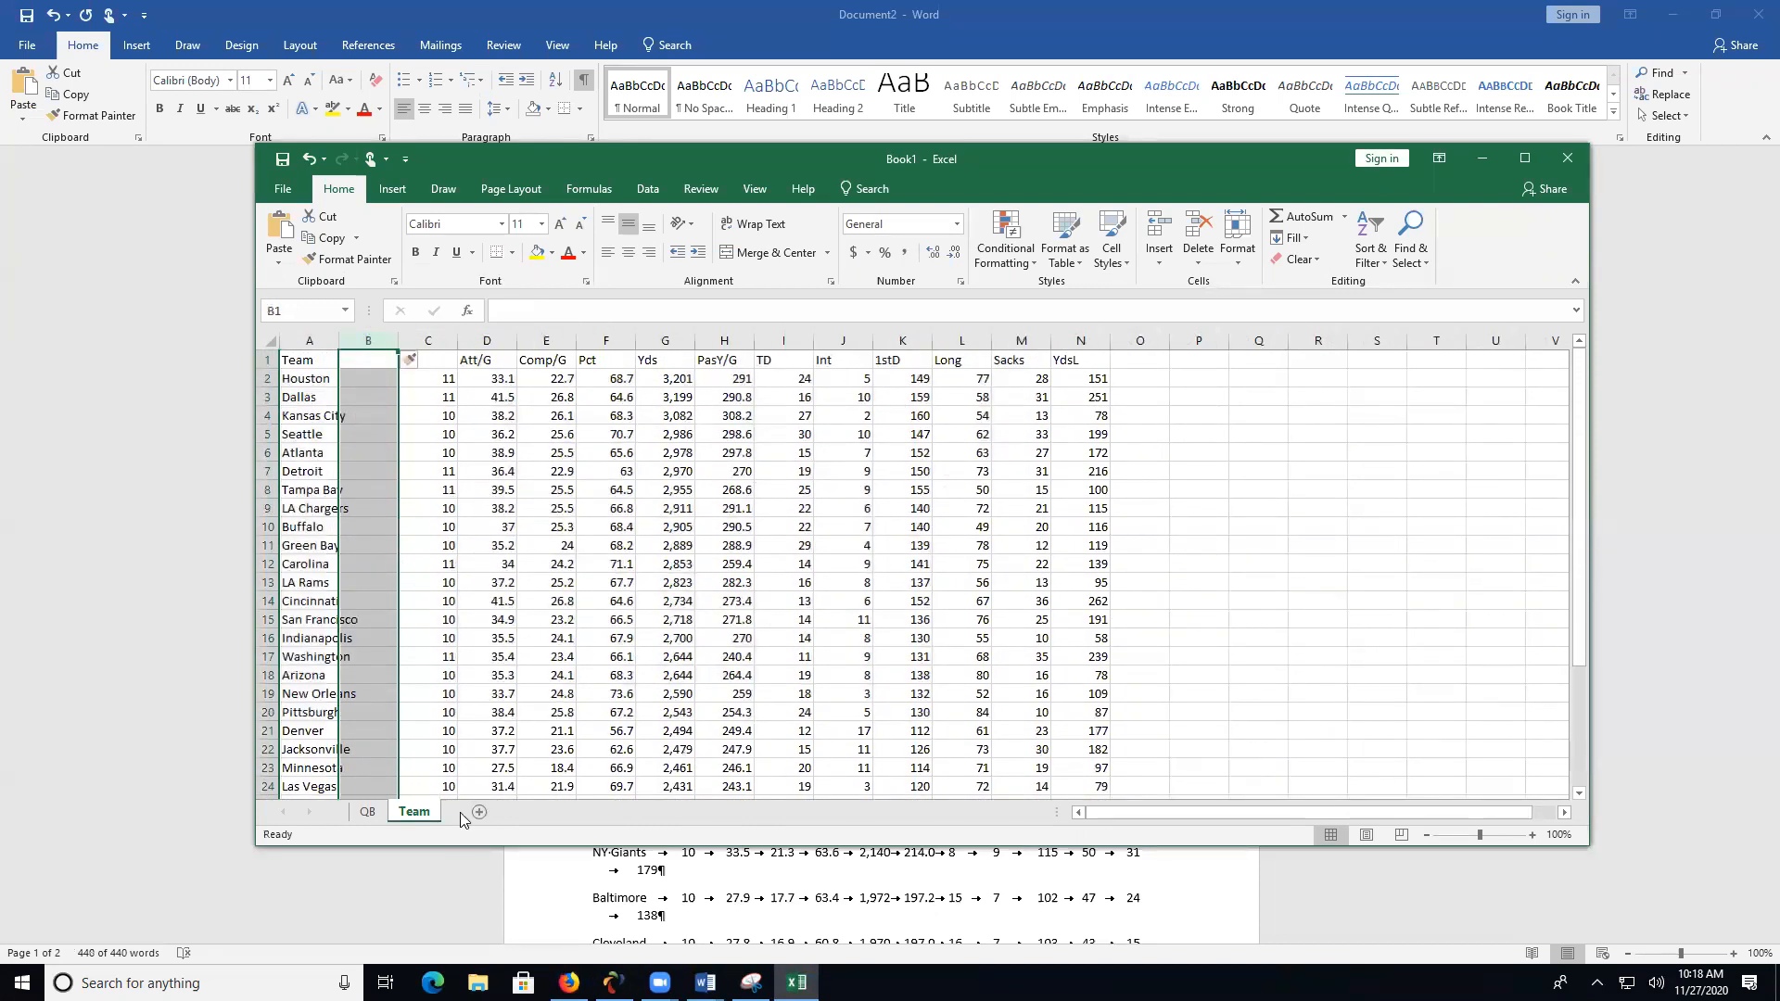
- Check the QB sheet's layout, then label the Team sheet's first two columns City in A1 and Team in B1
{"action": "left_click", "coordinate": [368, 812]}
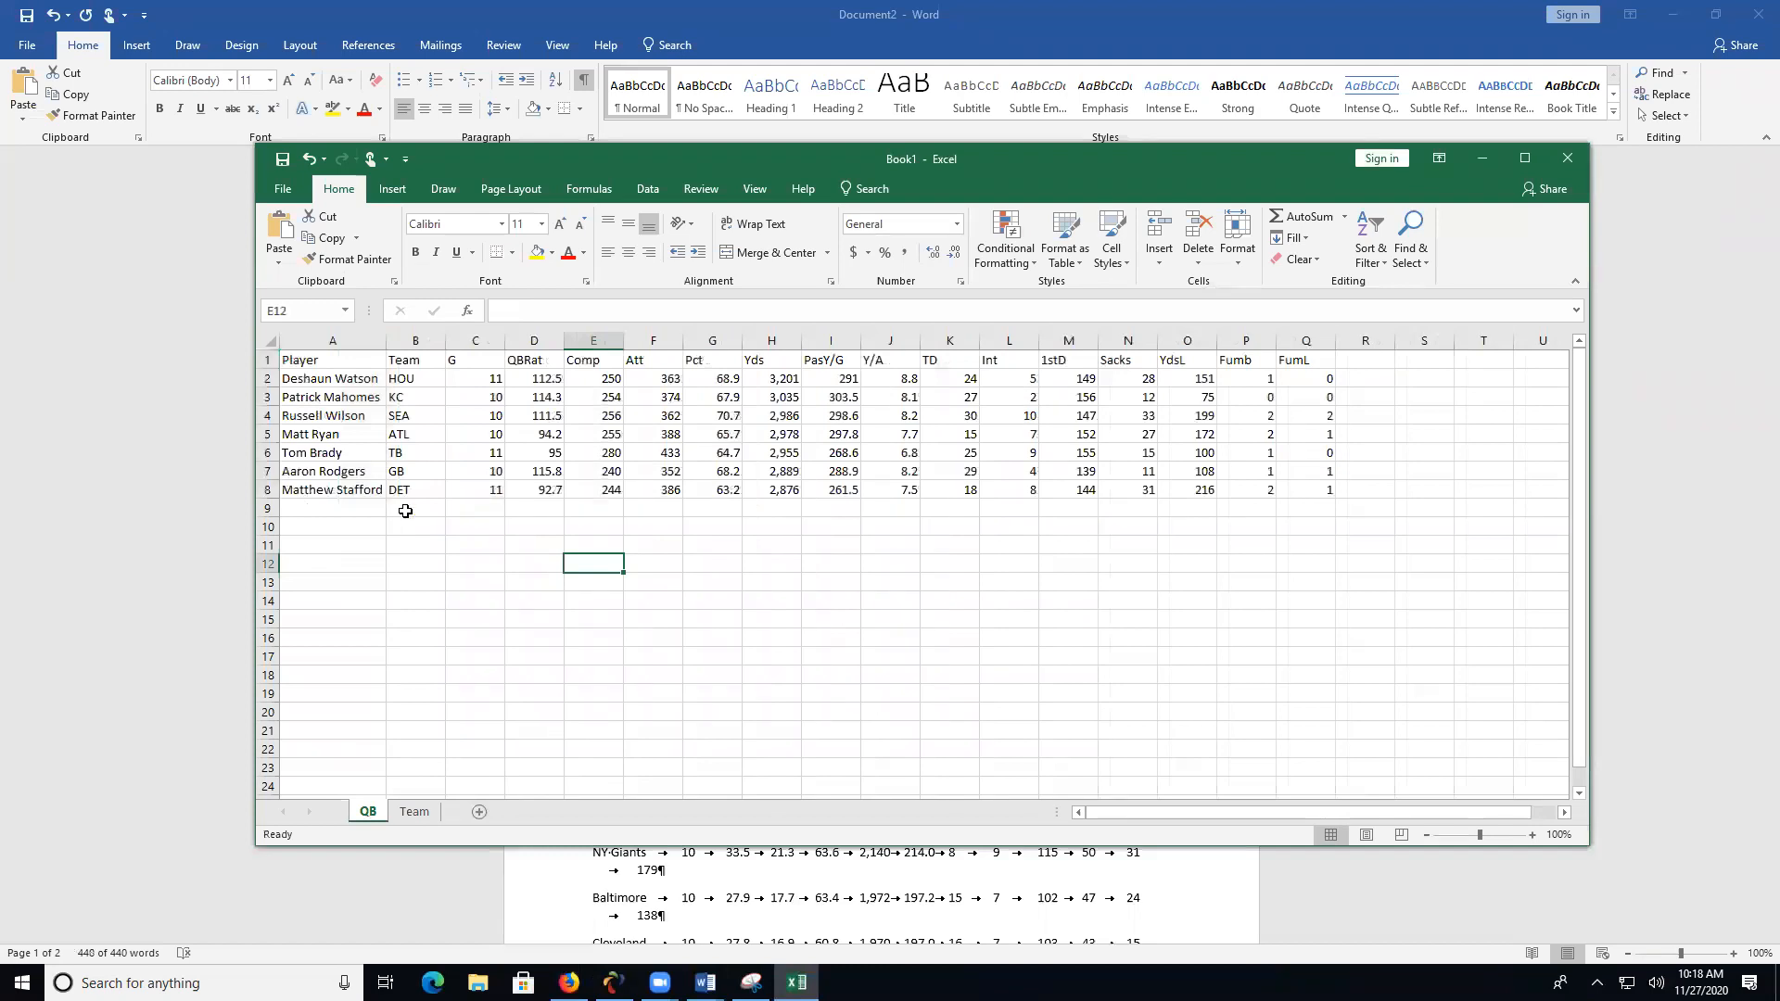
{"action": "left_click", "coordinate": [414, 813]}
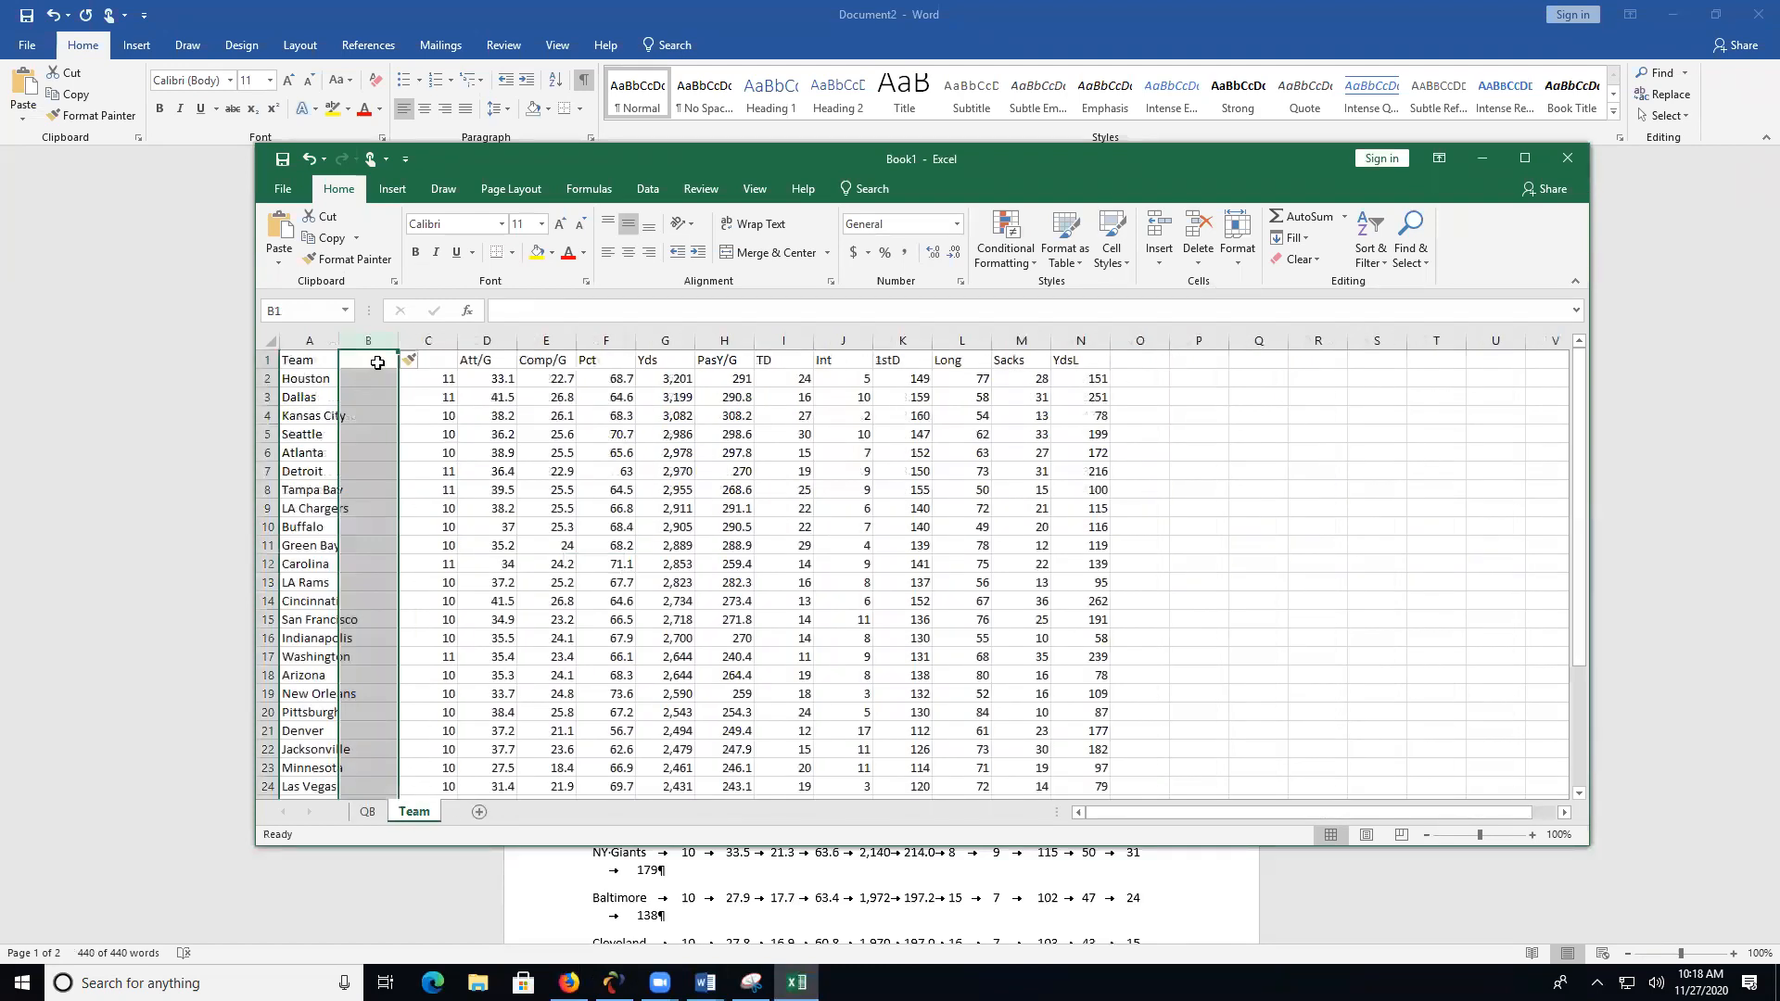
{"action": "left_click", "coordinate": [378, 362]}
{"action": "left_click", "coordinate": [316, 361]}
{"action": "type", "text": "City"}
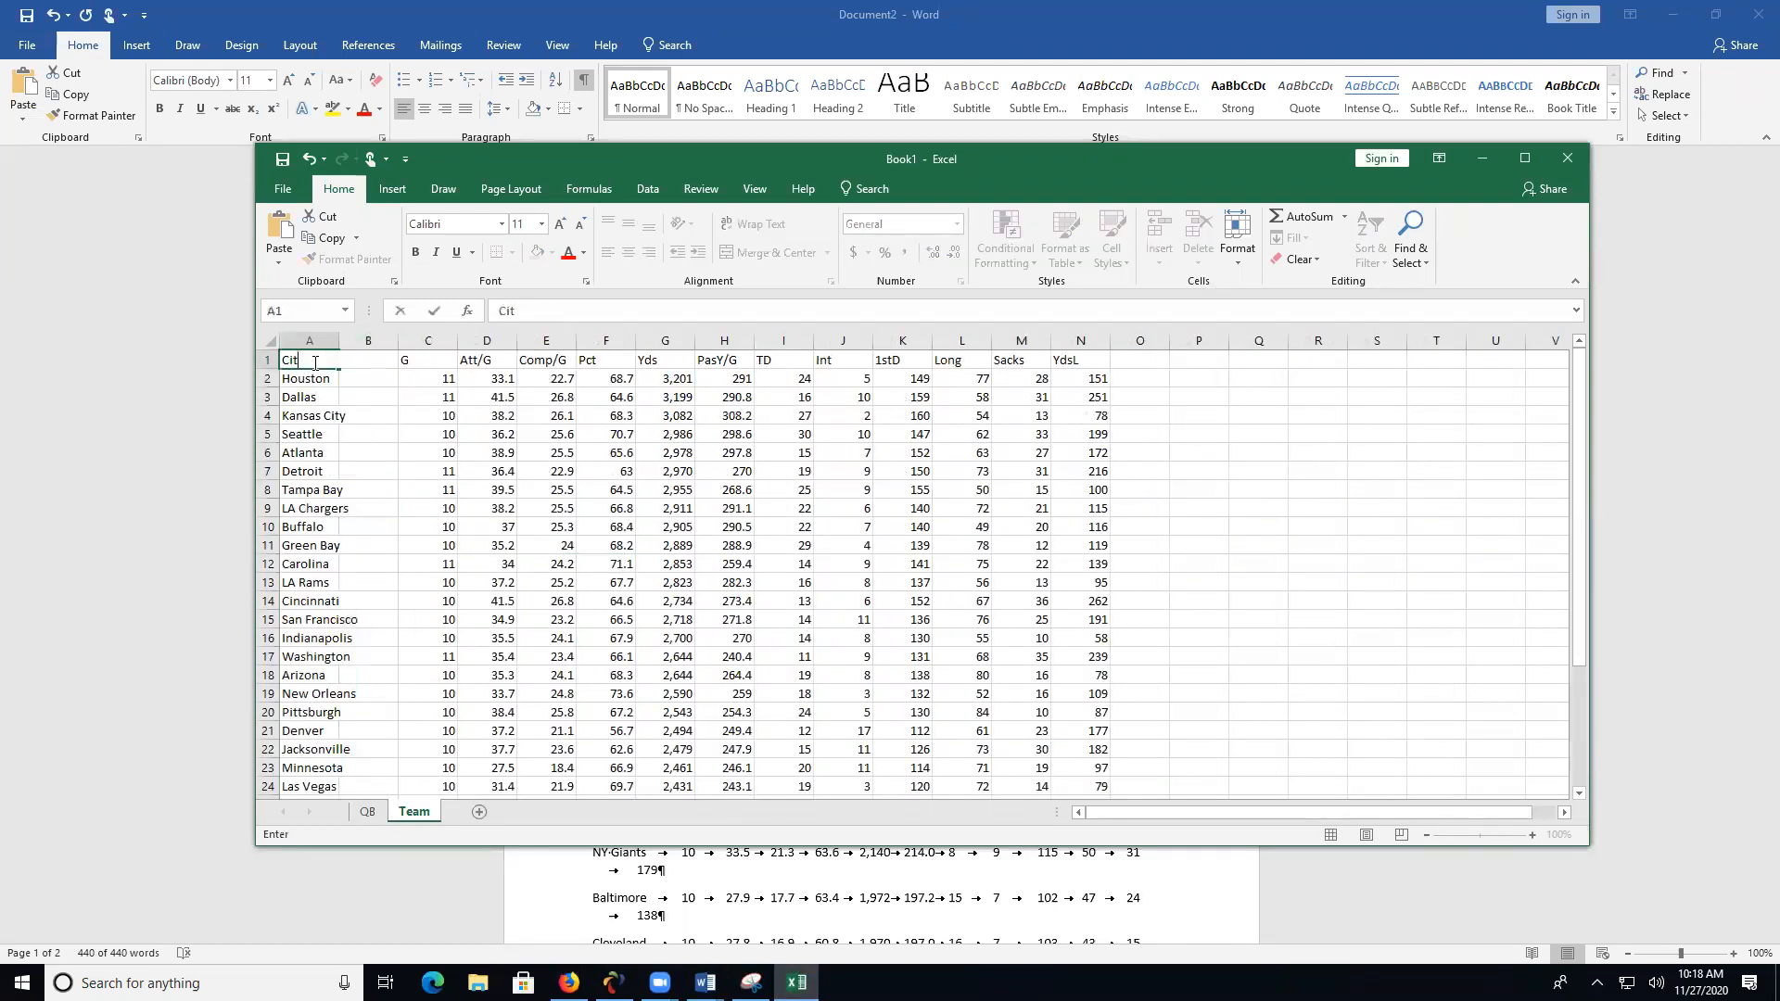
{"action": "key", "text": "Tab"}
{"action": "type", "text": "Tea"}
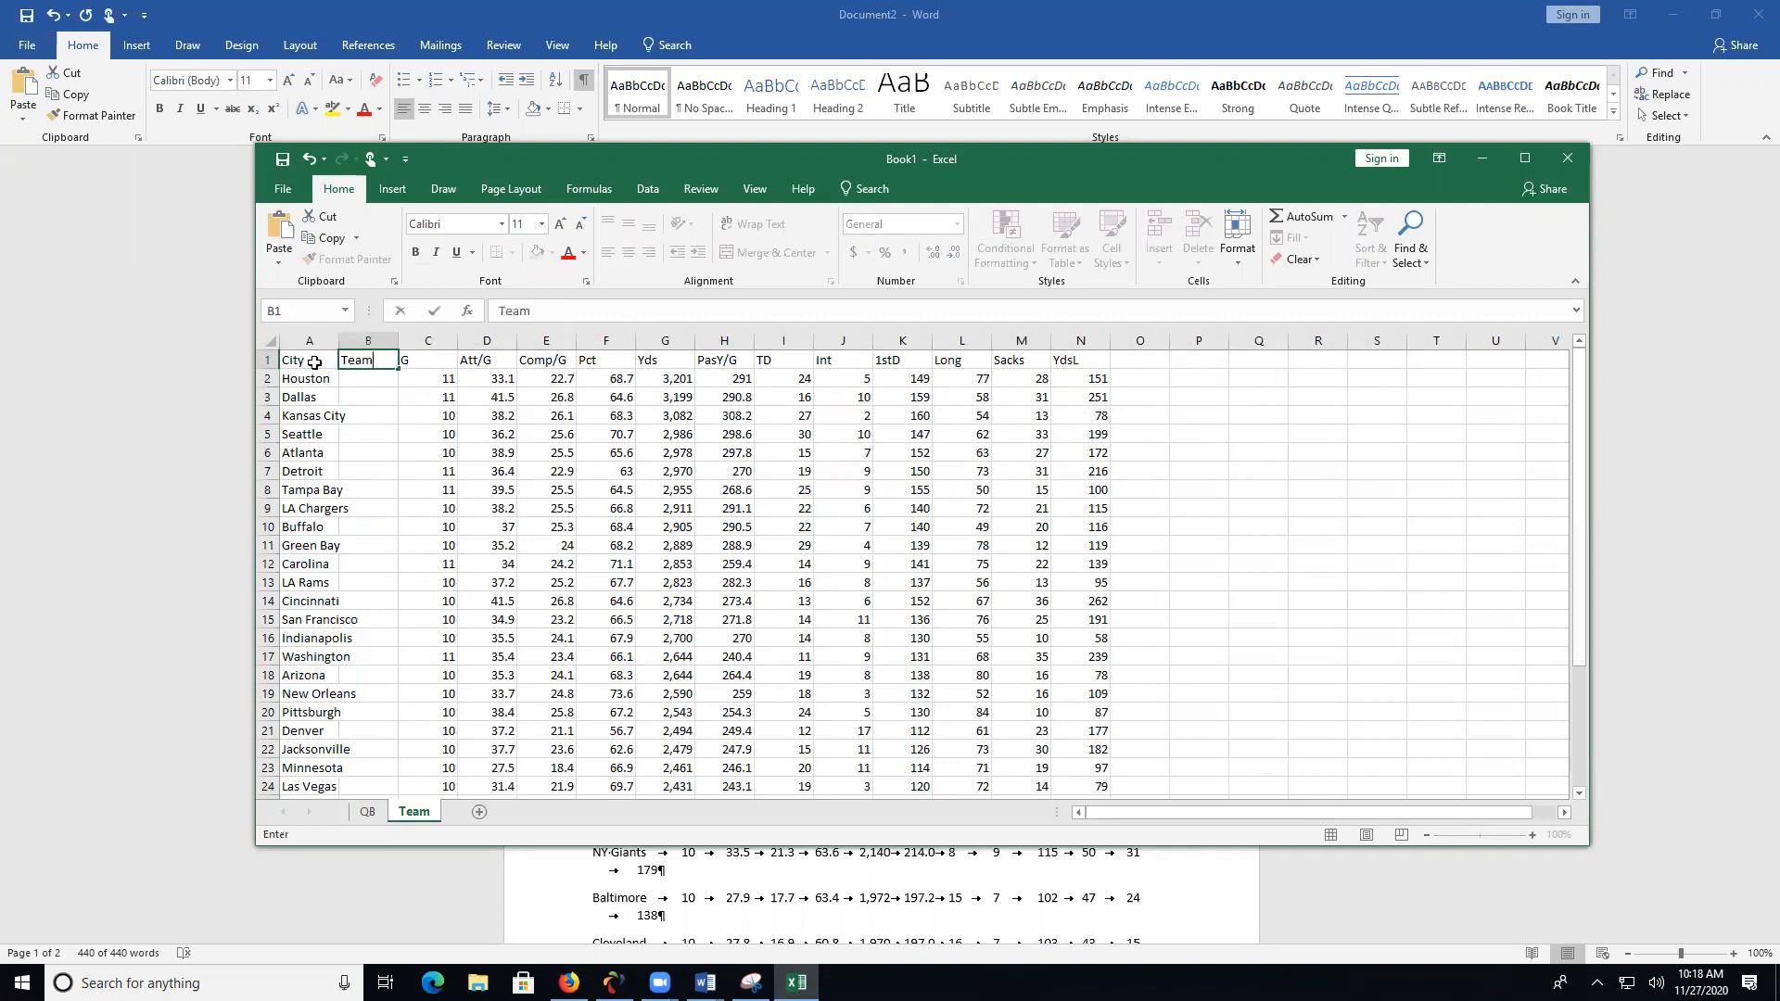
{"action": "type", "text": "m"}
- Enter the team abbreviations HOU for Houston in B2 and DAL for Dallas in B3 of the Team sheet
{"action": "left_click", "coordinate": [382, 376]}
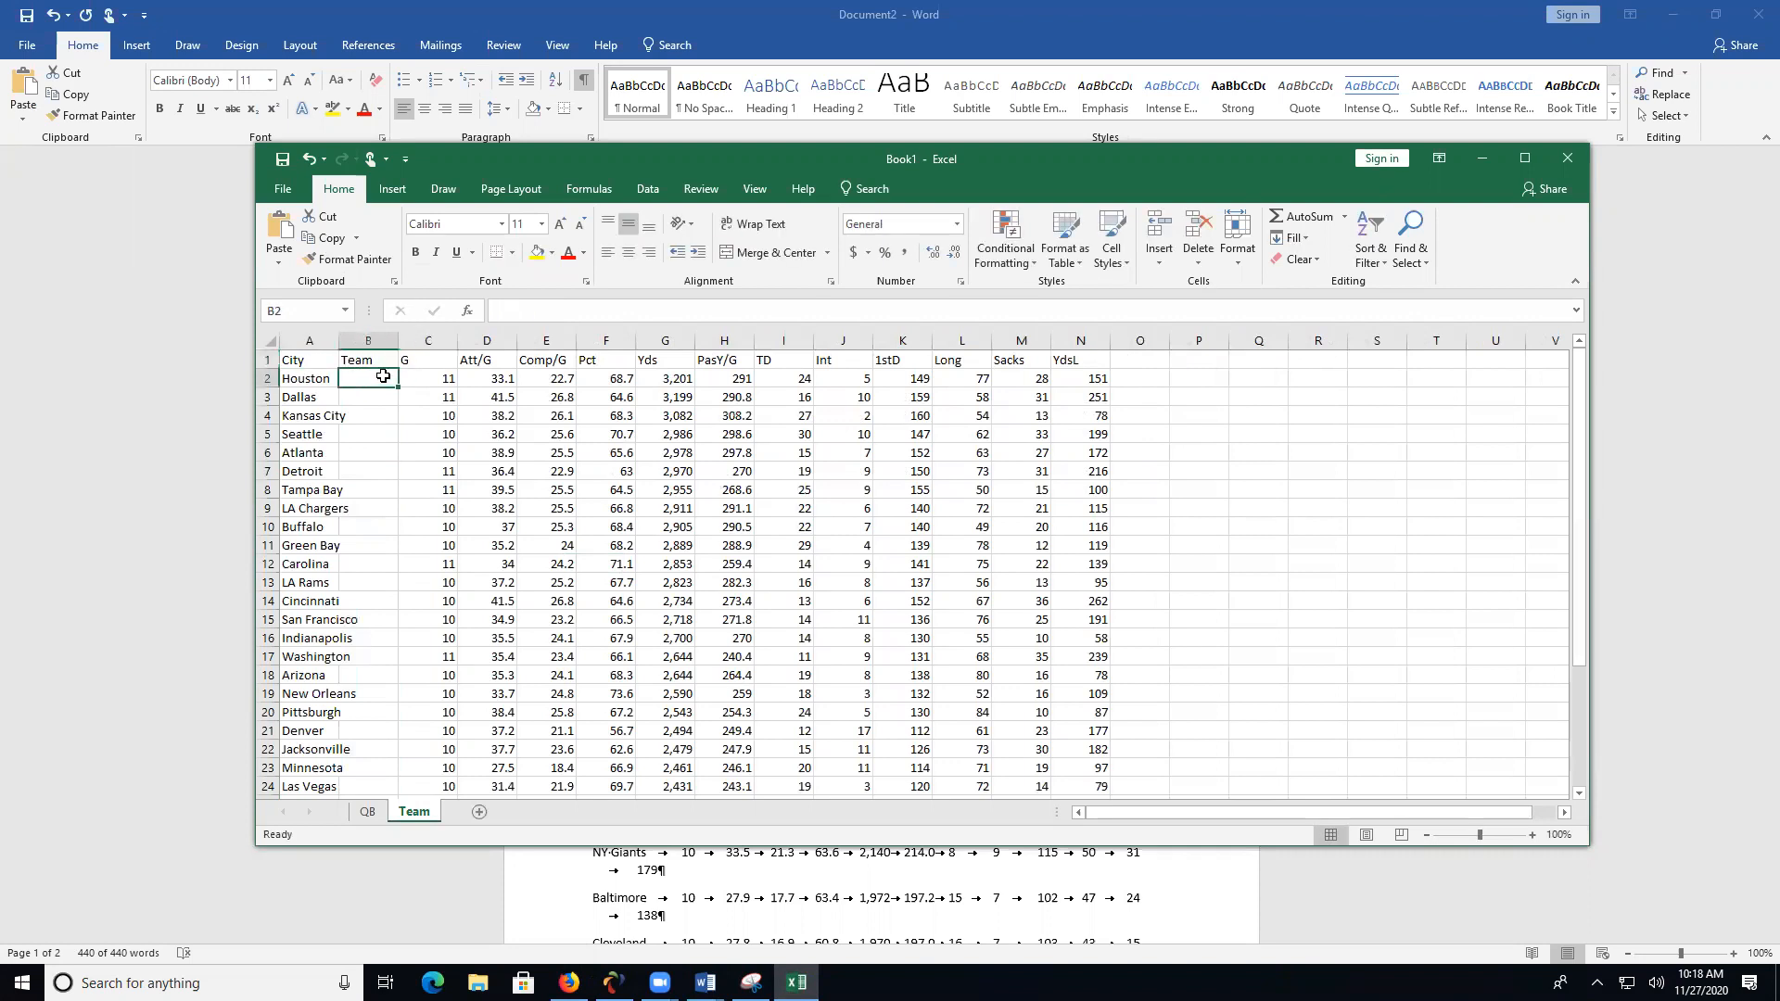
{"action": "type", "text": "HOU"}
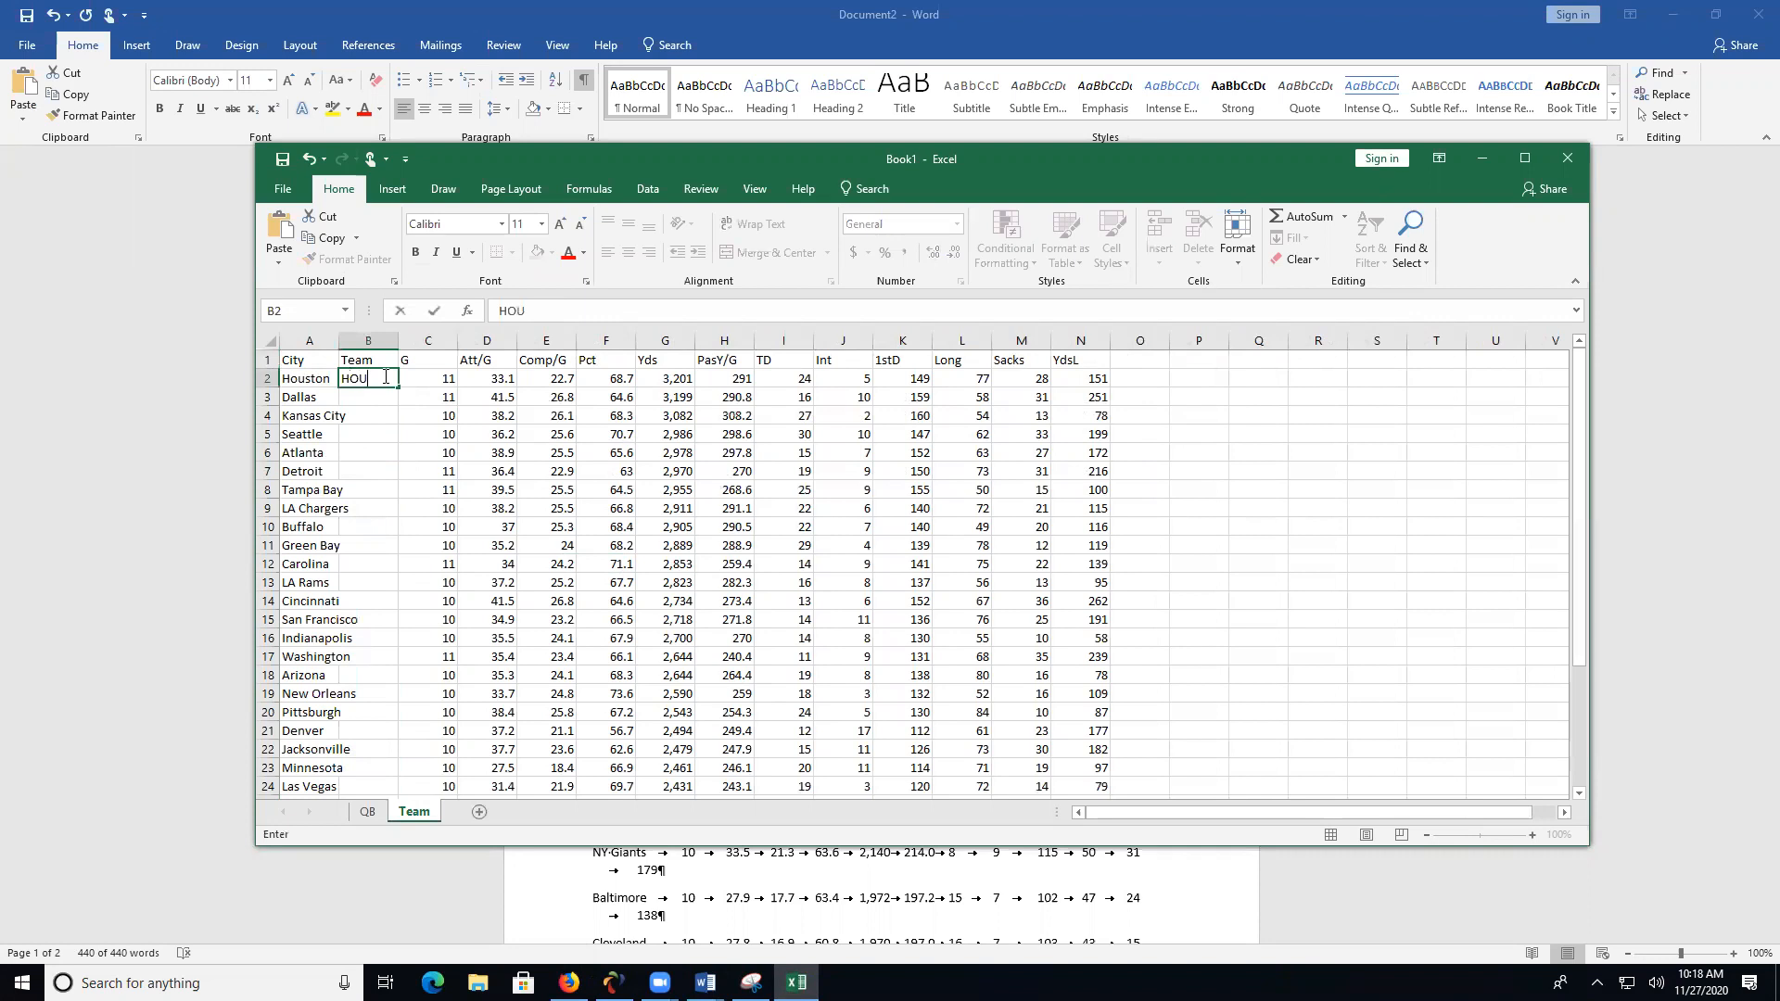
{"action": "key", "text": "Return"}
{"action": "type", "text": "DAL"}
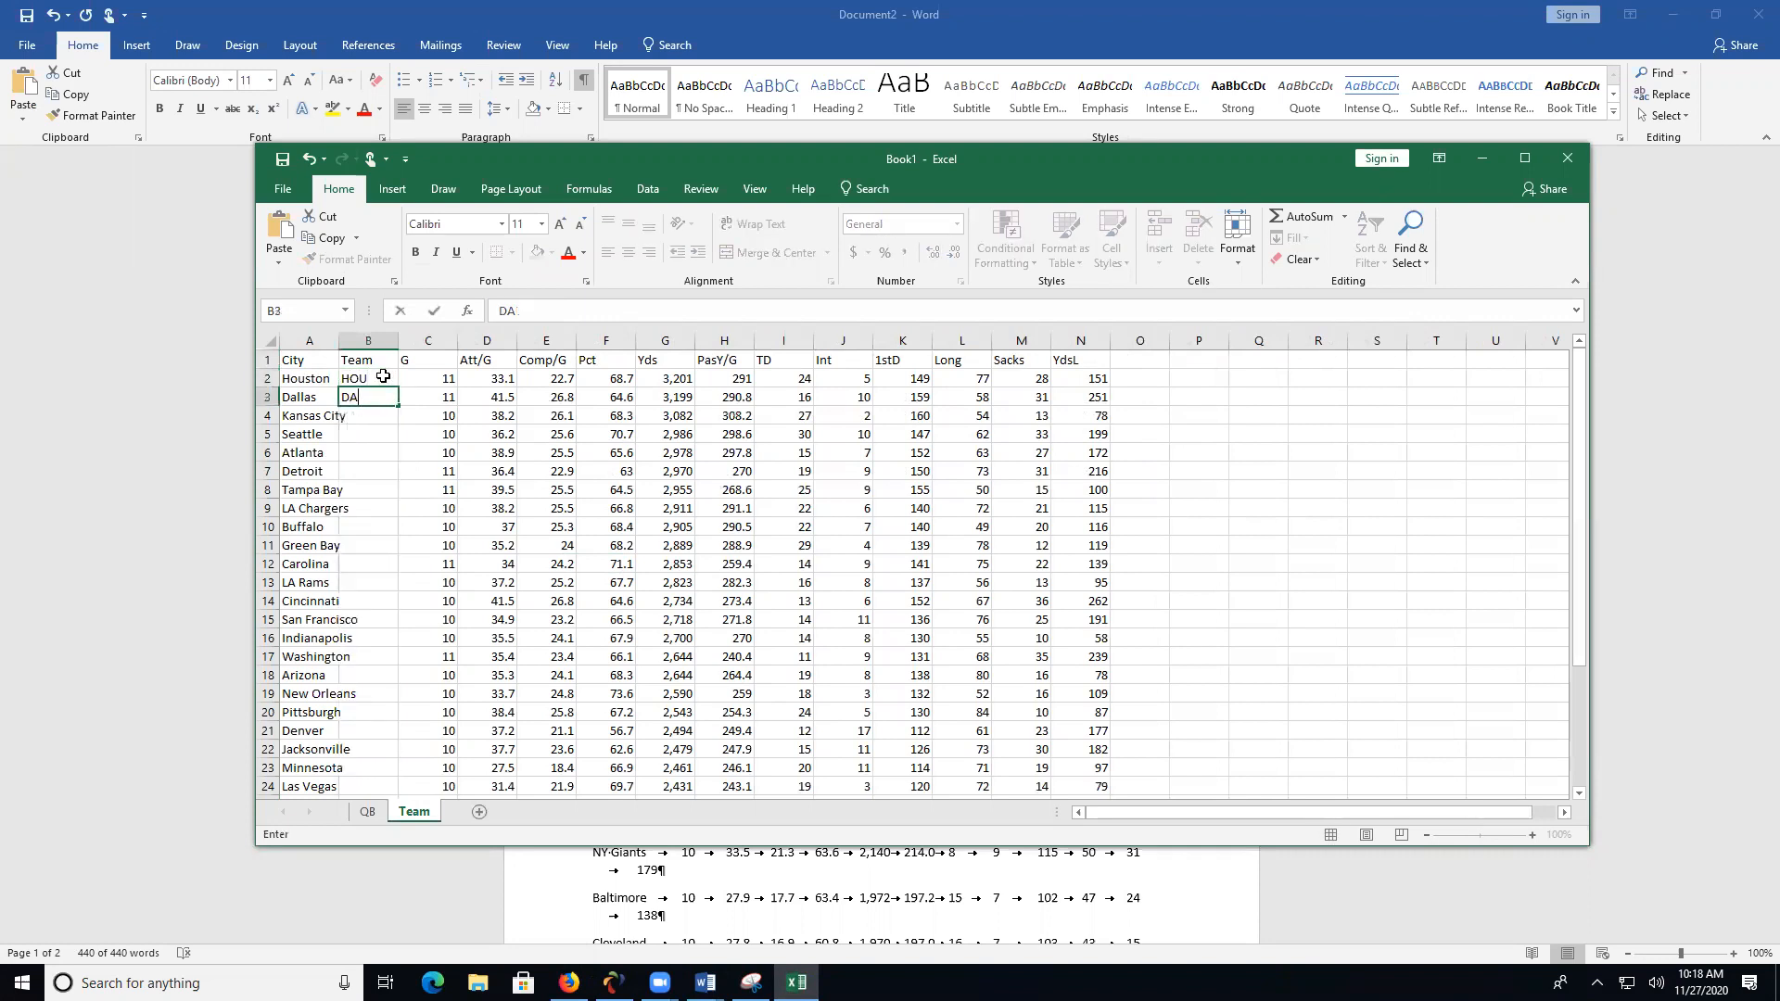
{"action": "key", "text": "BackSpace"}
{"action": "left_click", "coordinate": [377, 379]}
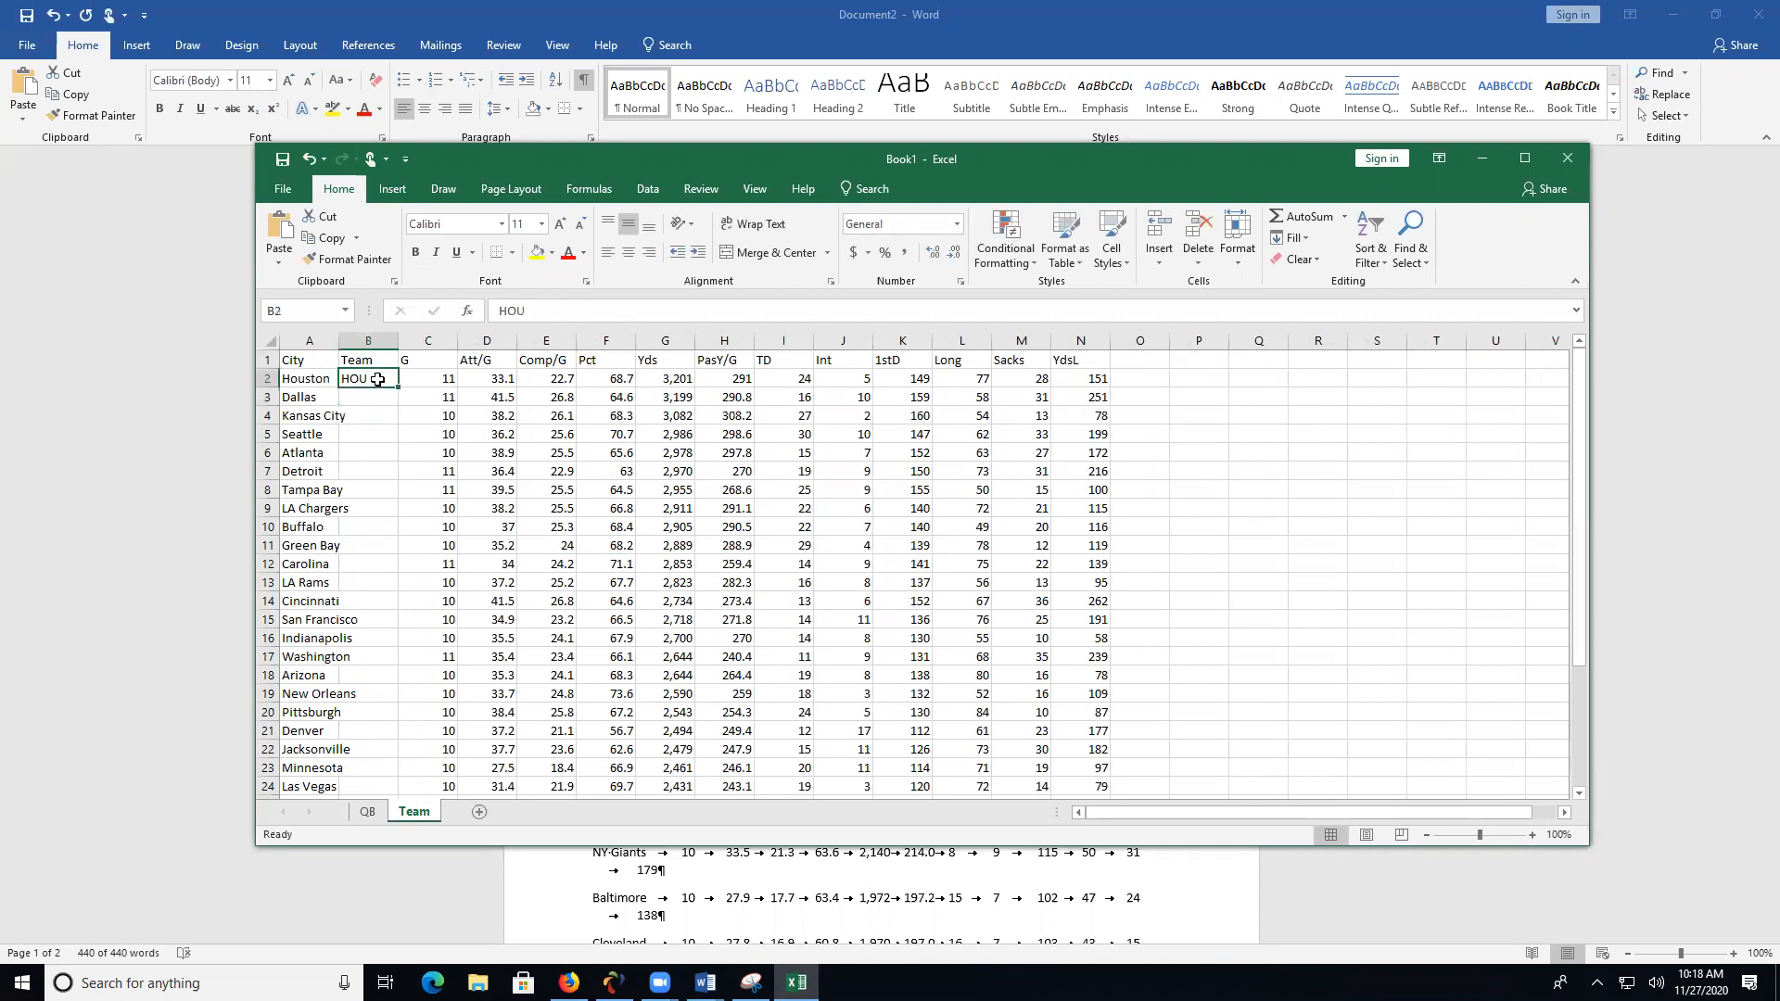
{"action": "key", "text": "Return"}
{"action": "type", "text": "DAL"}
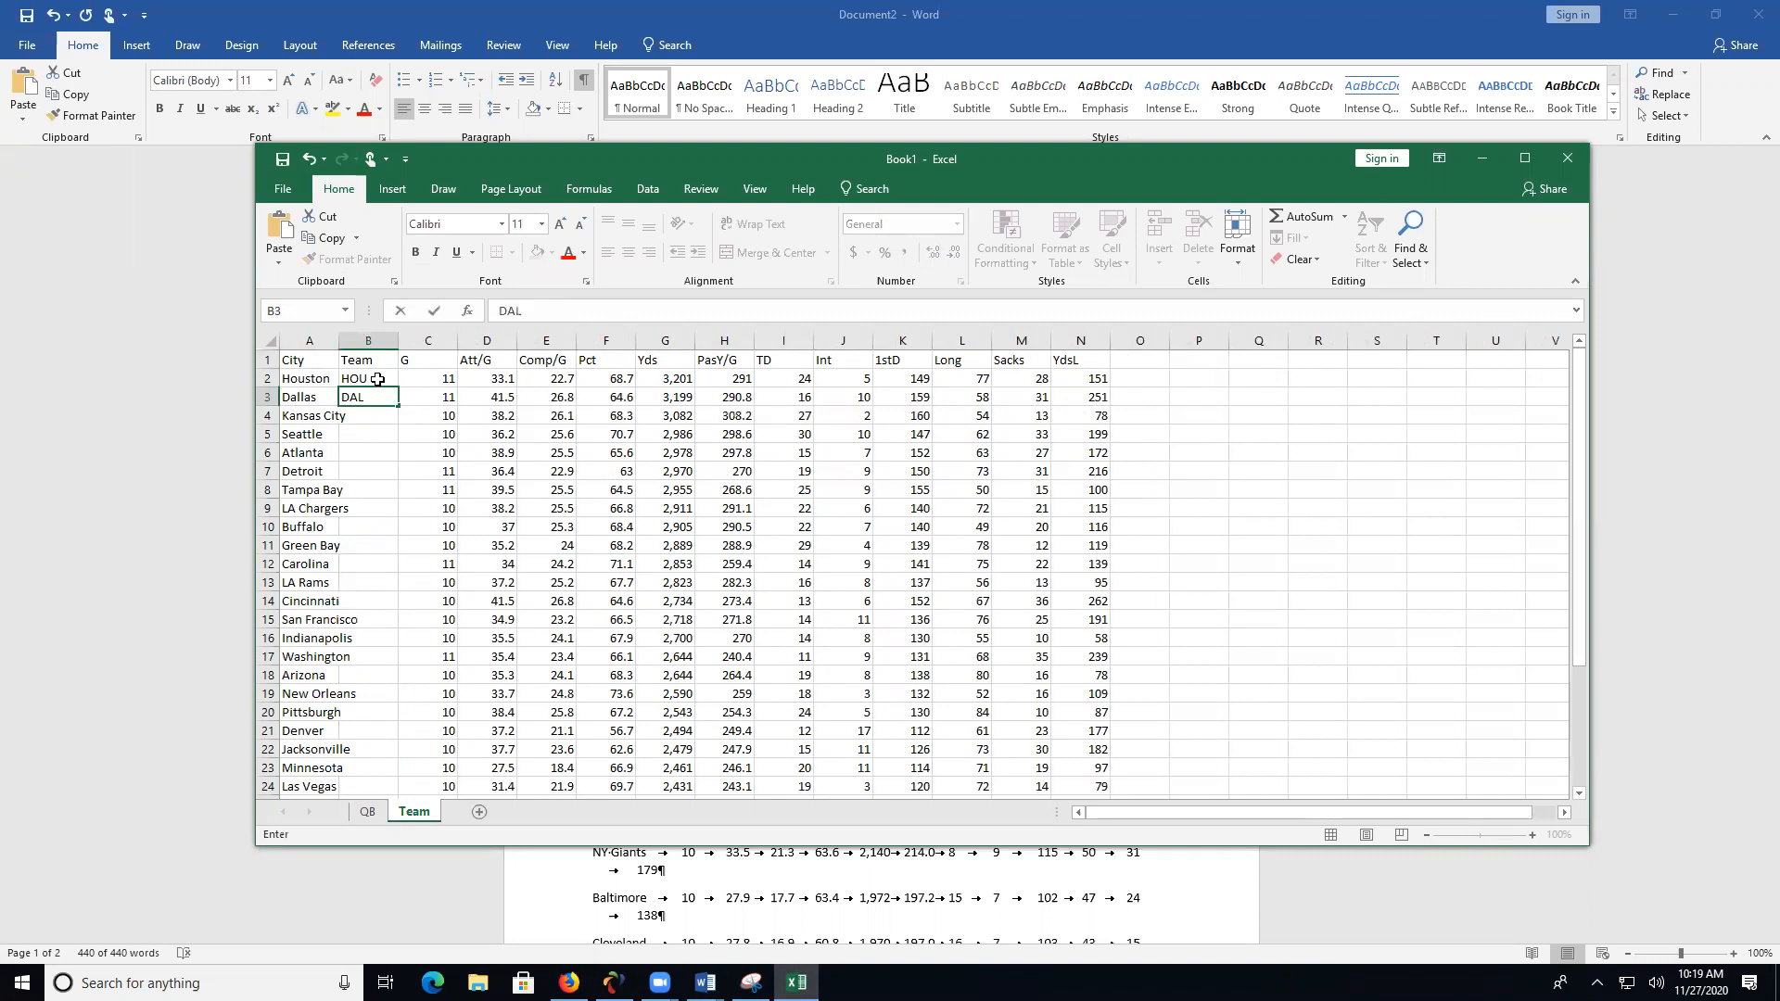
{"action": "key", "text": "Return"}
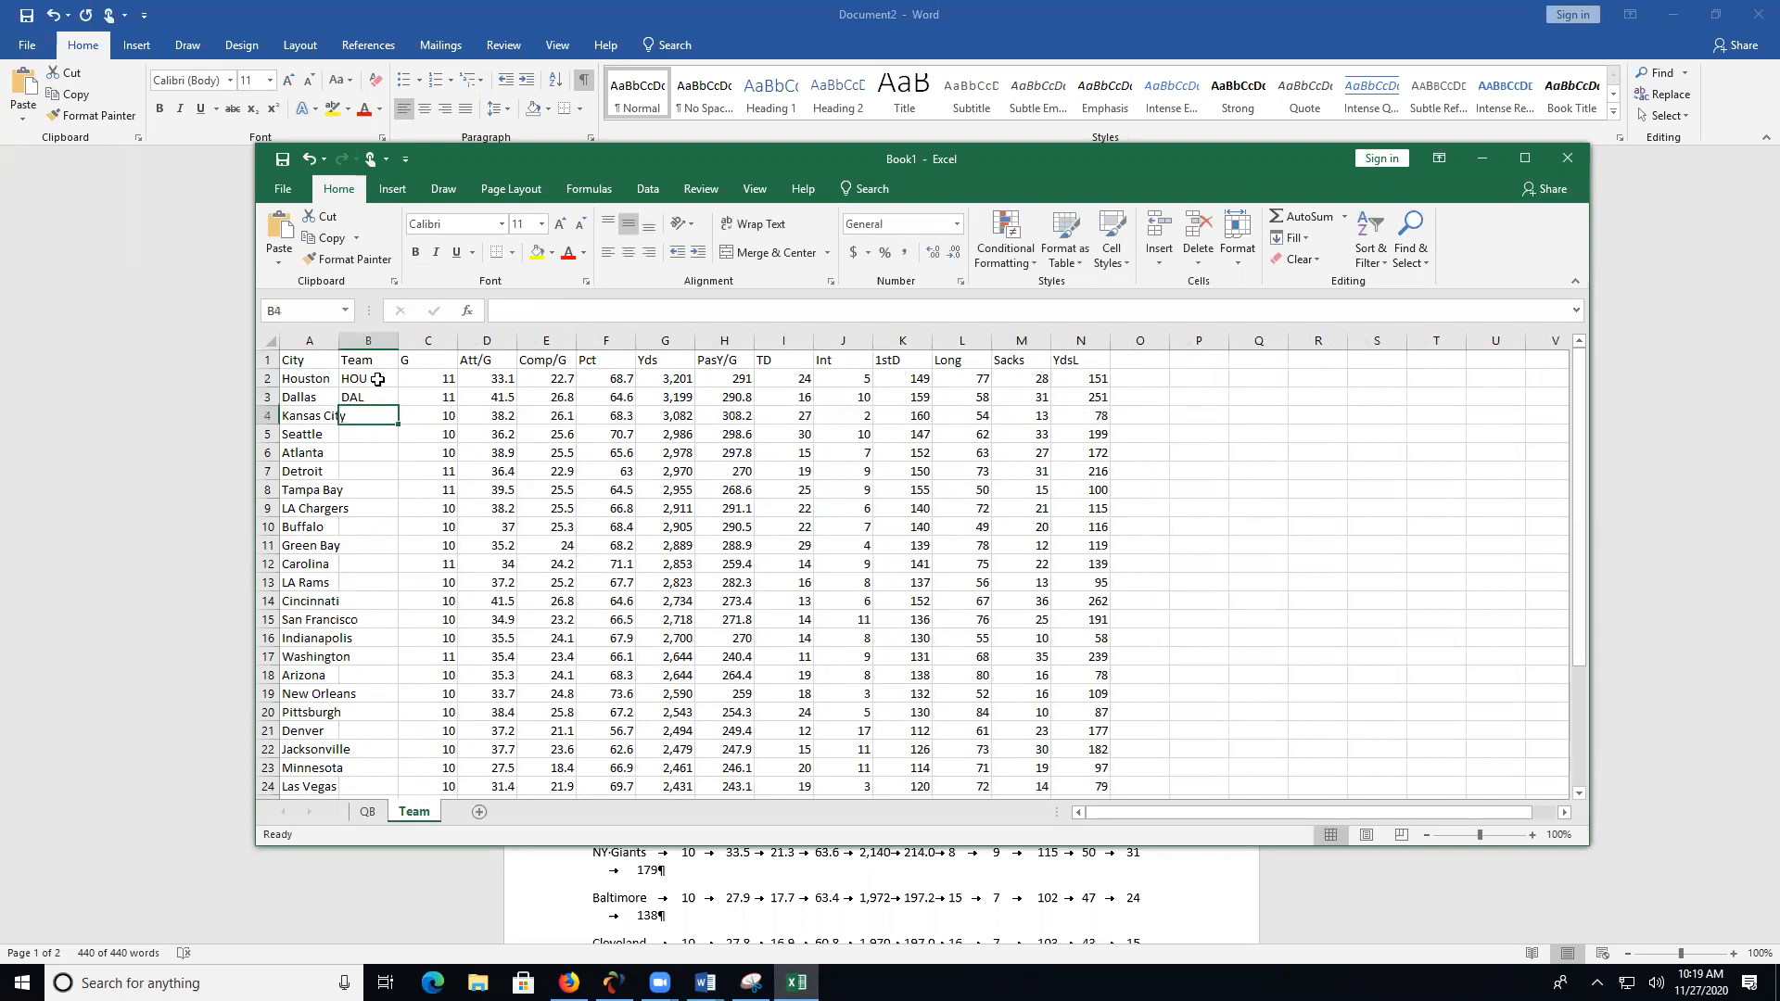
- Enter KAN for Kansas City in B4, accept the Flash Fill suggestions down the Team column, and correct B4 to KC
{"action": "type", "text": "K"}
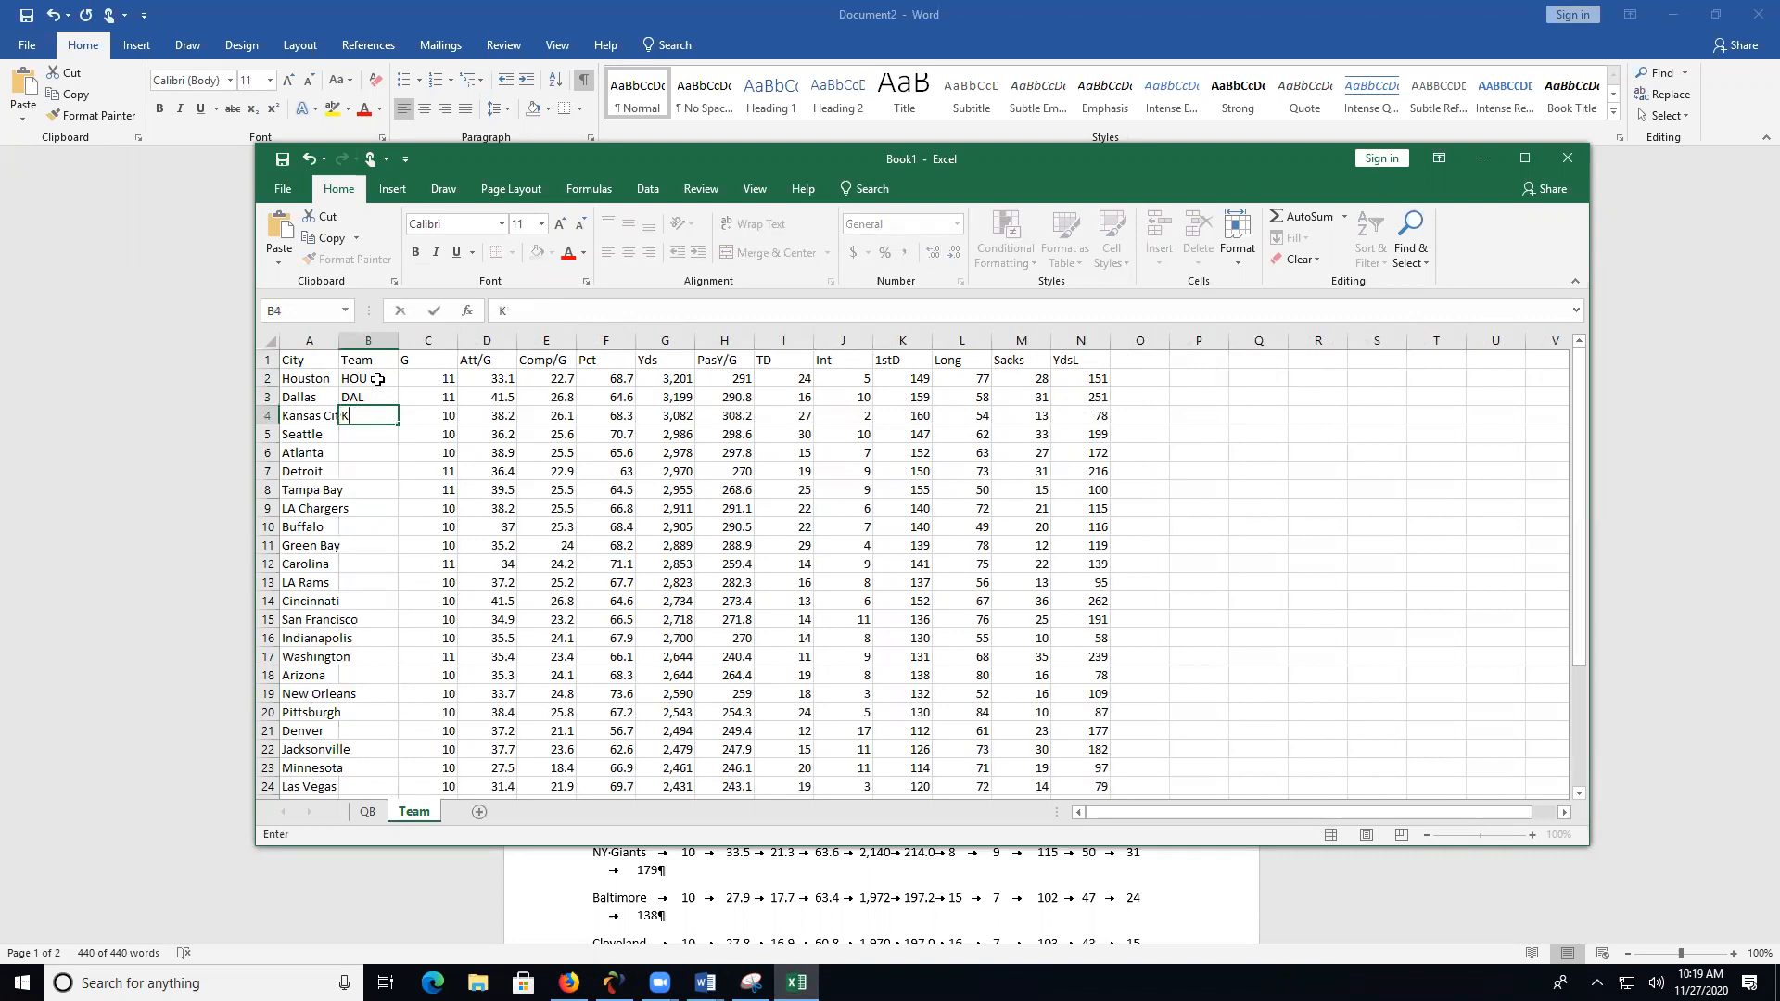
{"action": "type", "text": "AN"}
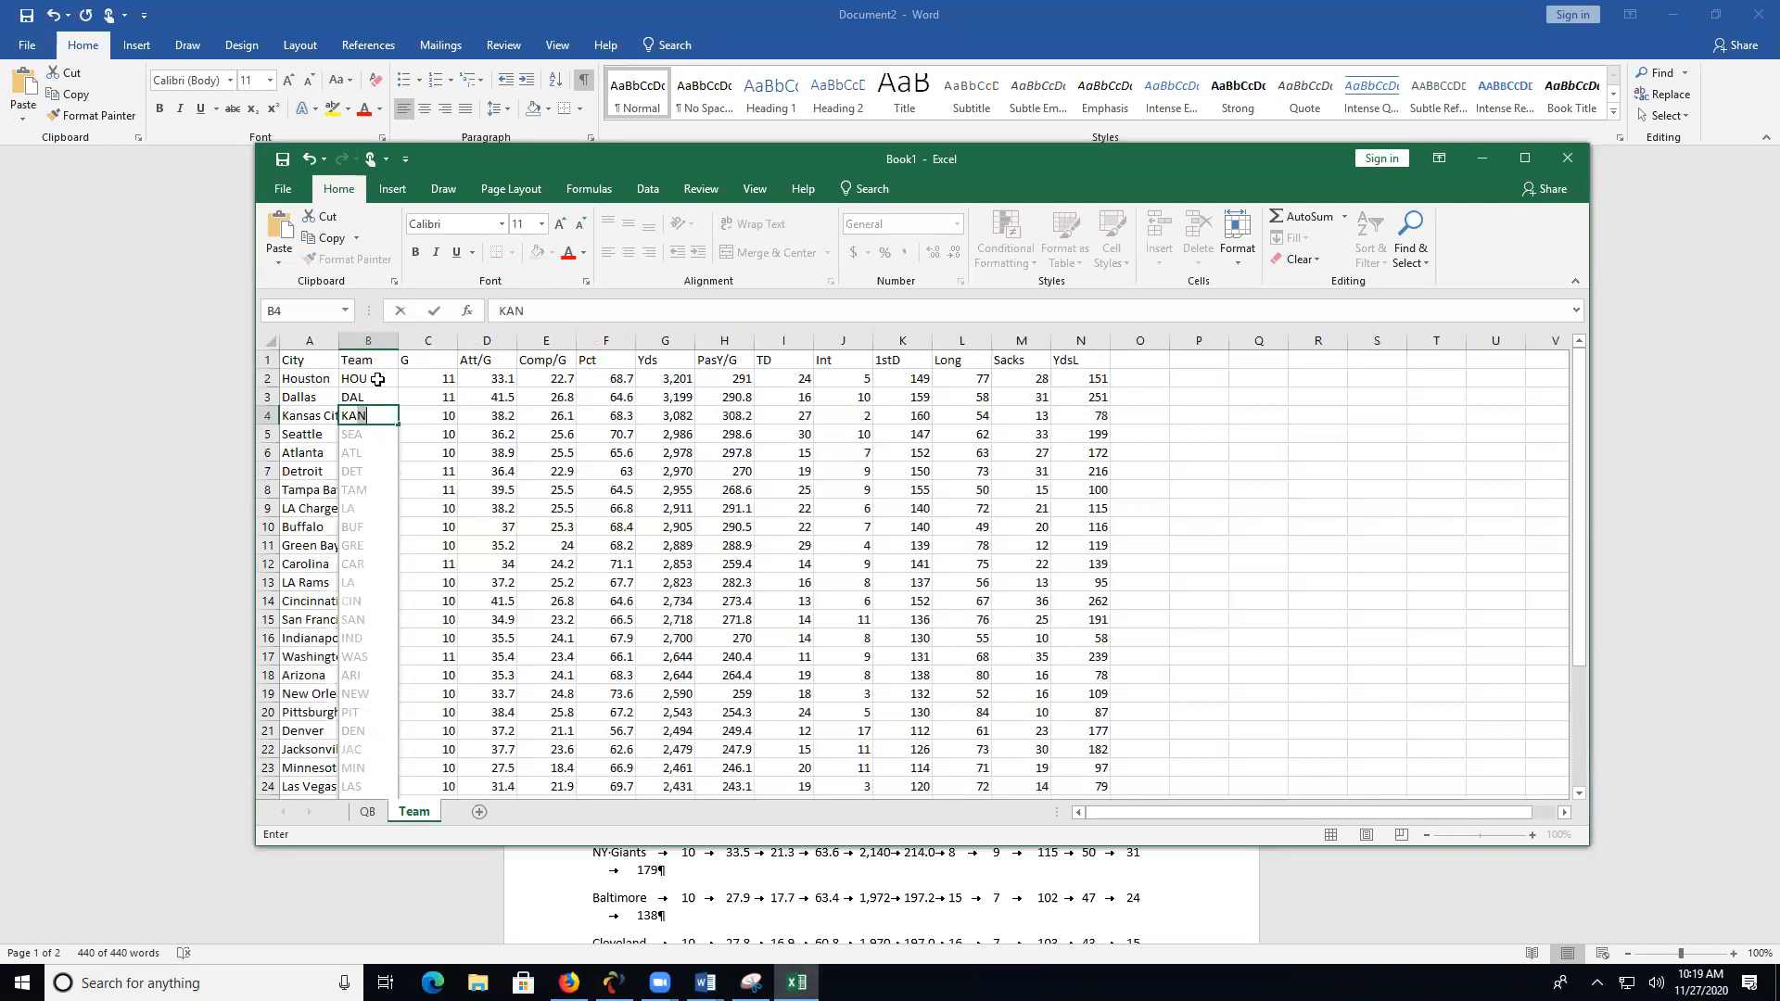
{"action": "key", "text": "Return"}
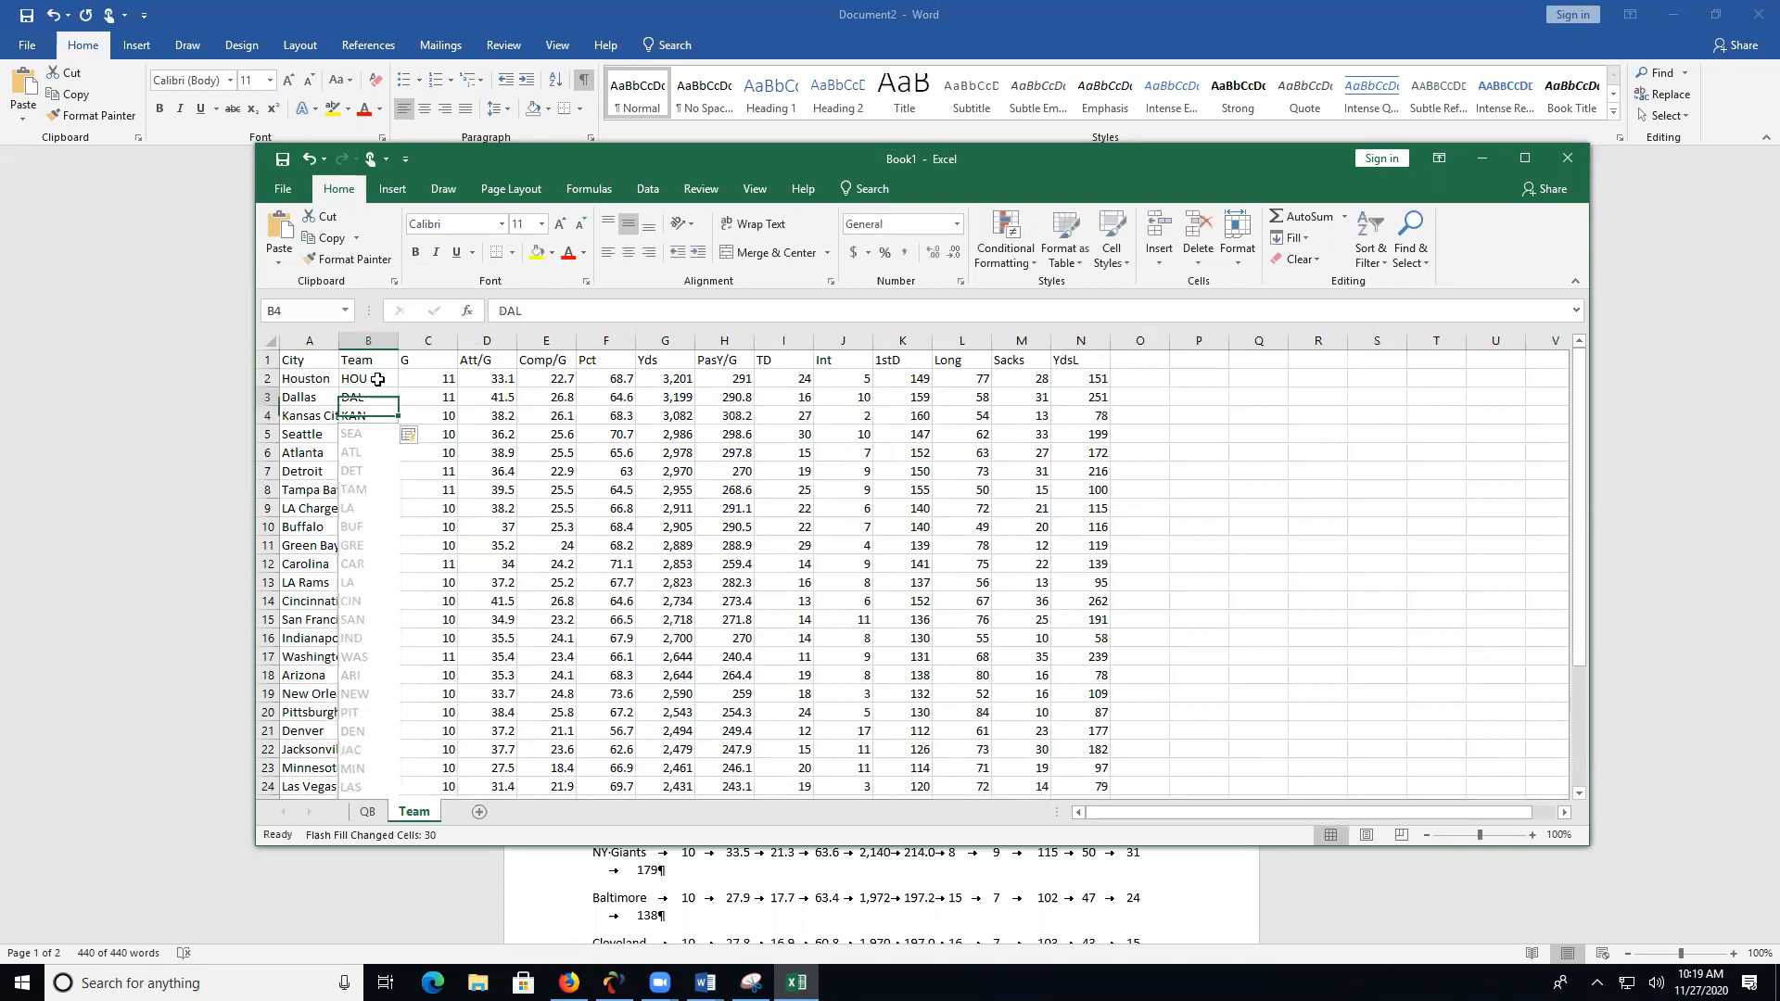
{"action": "left_click", "coordinate": [370, 419]}
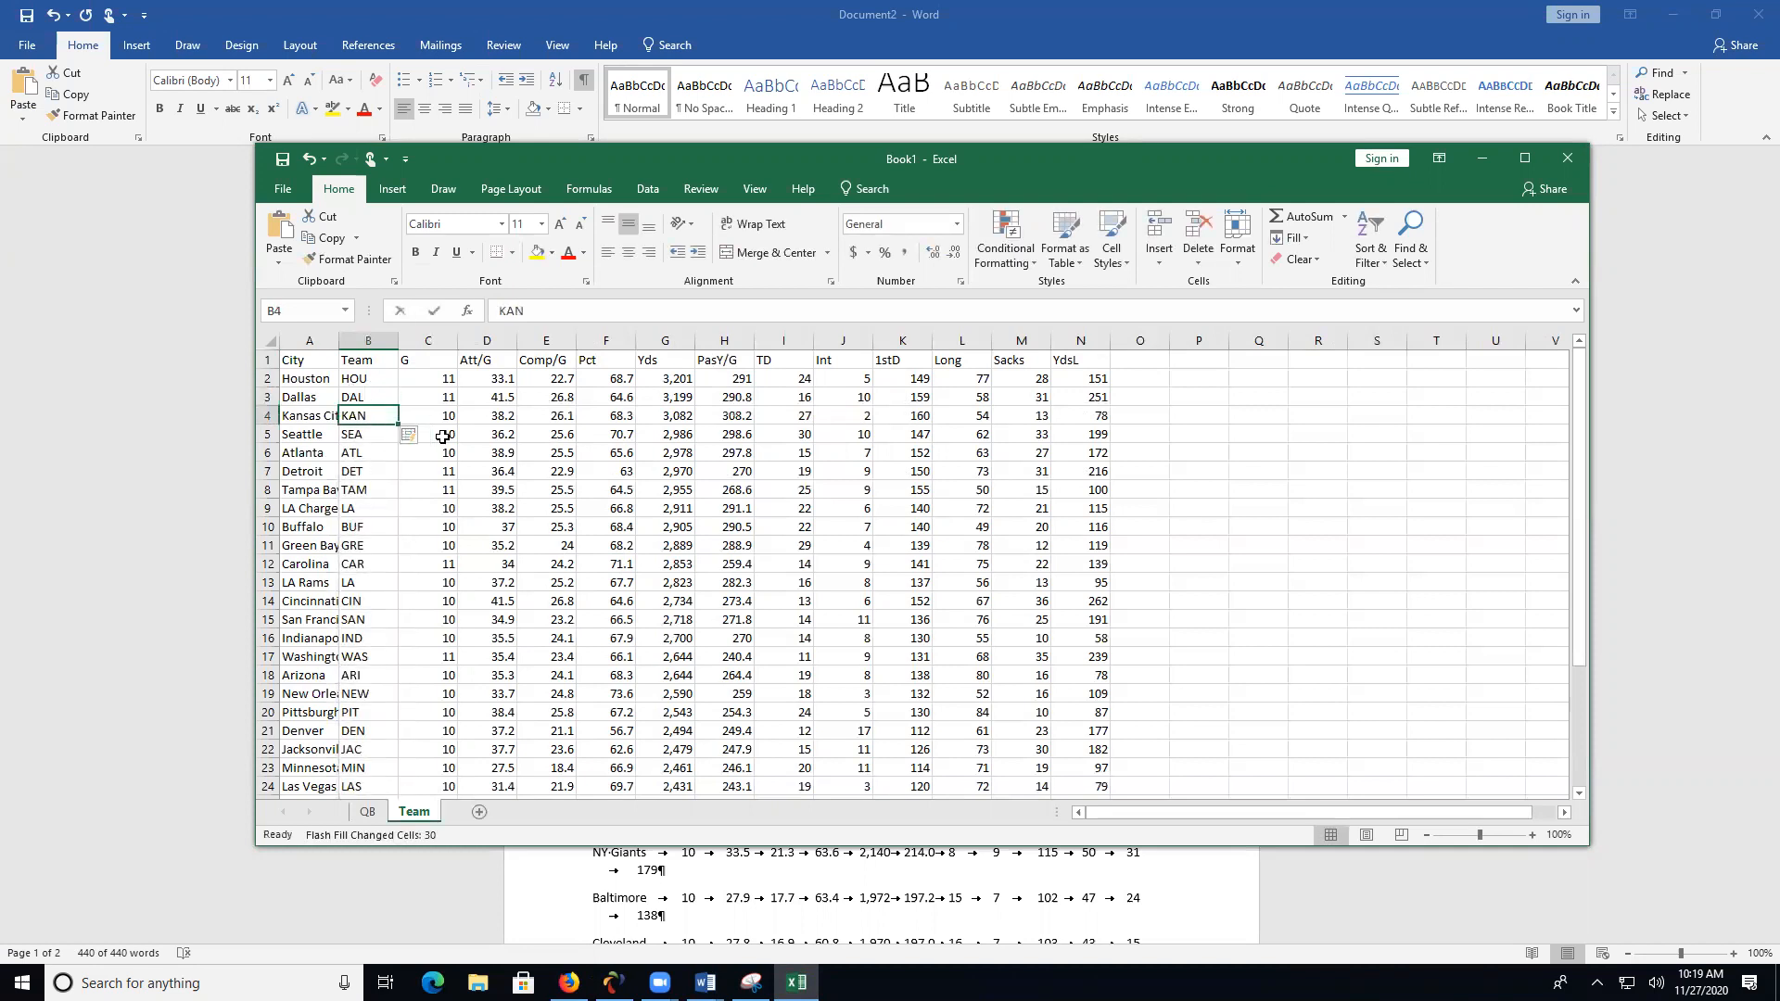
{"action": "type", "text": "KC"}
{"action": "left_click", "coordinate": [443, 490]}
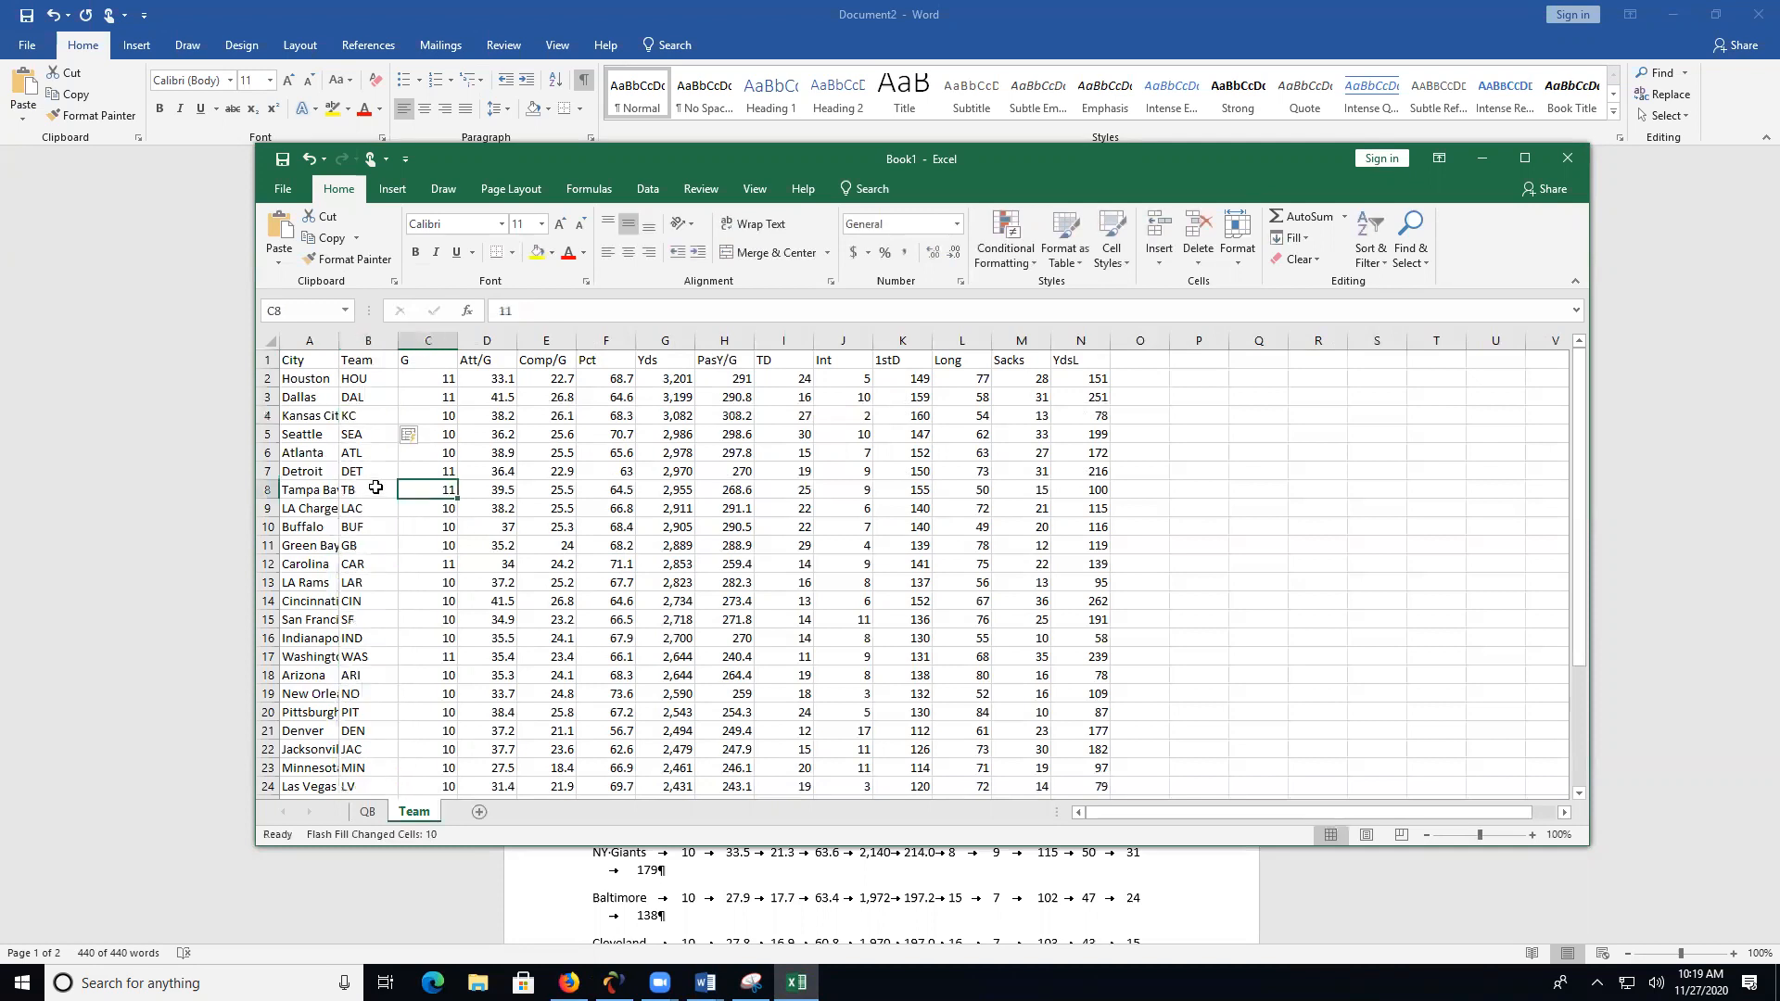
- Check the filled team abbreviations down to the NY Jets row and compare them with those on the QB sheet
{"action": "left_click", "coordinate": [374, 495]}
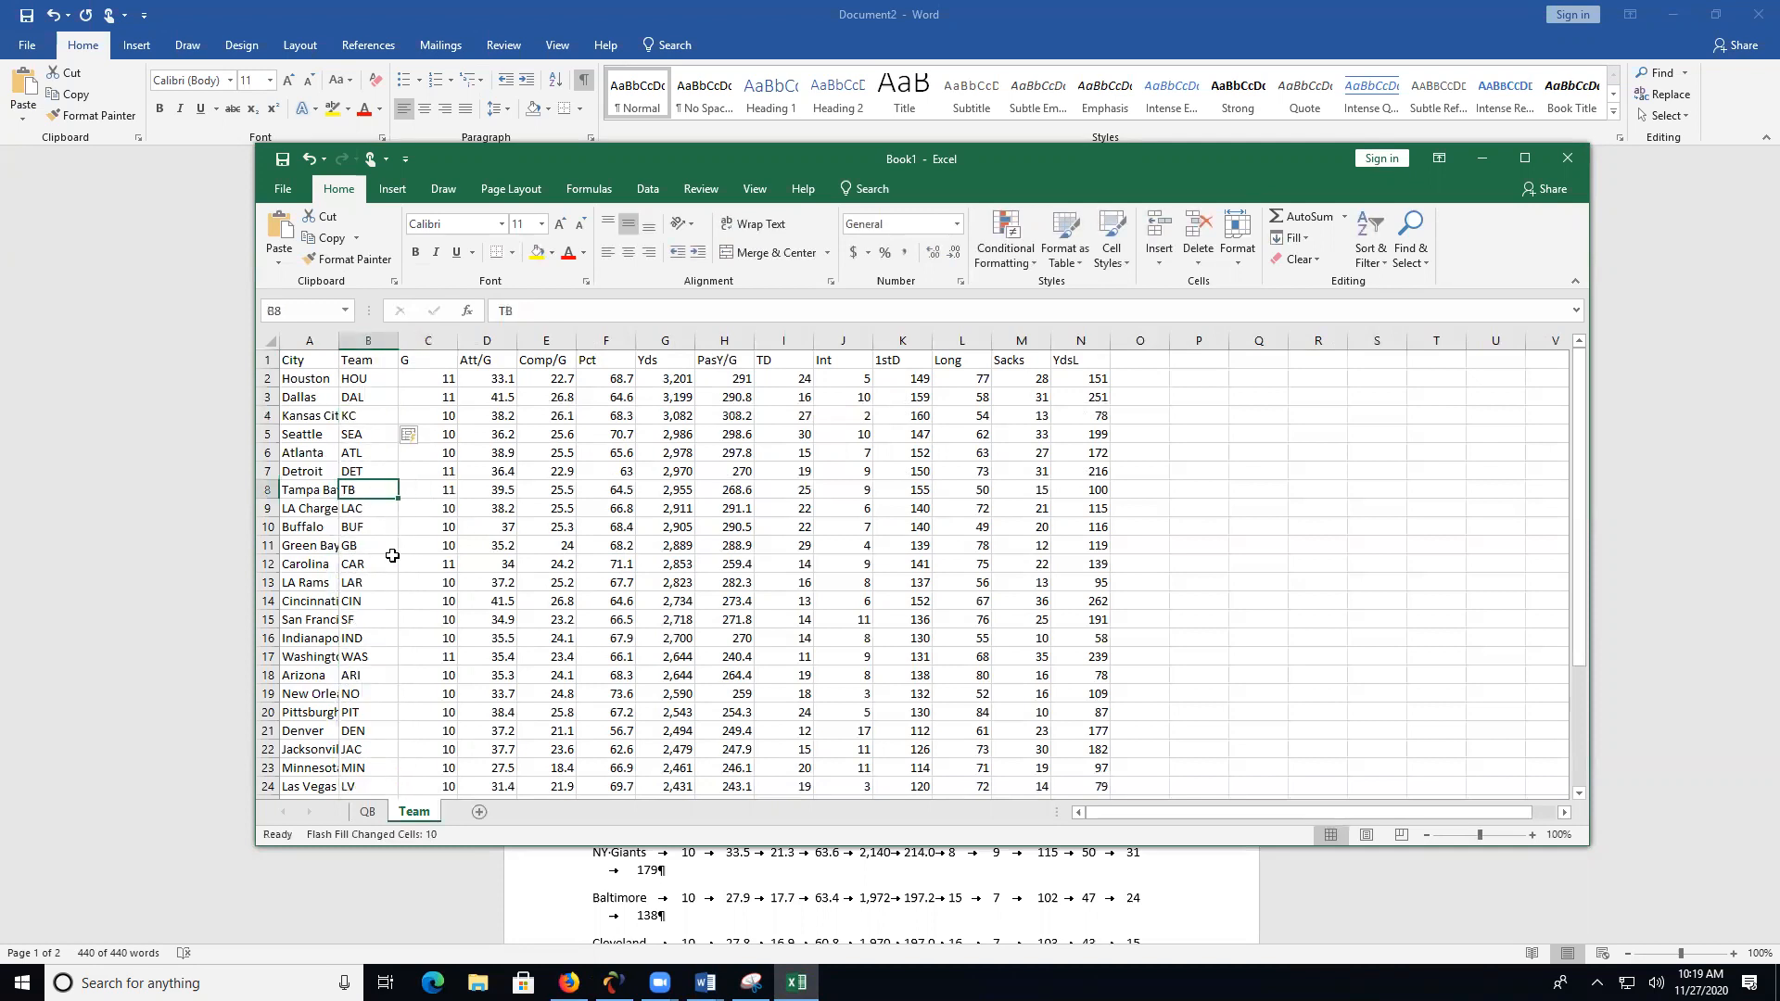
{"action": "left_click", "coordinate": [376, 509]}
{"action": "left_click", "coordinate": [376, 529]}
{"action": "left_click", "coordinate": [374, 547]}
{"action": "left_click", "coordinate": [380, 567]}
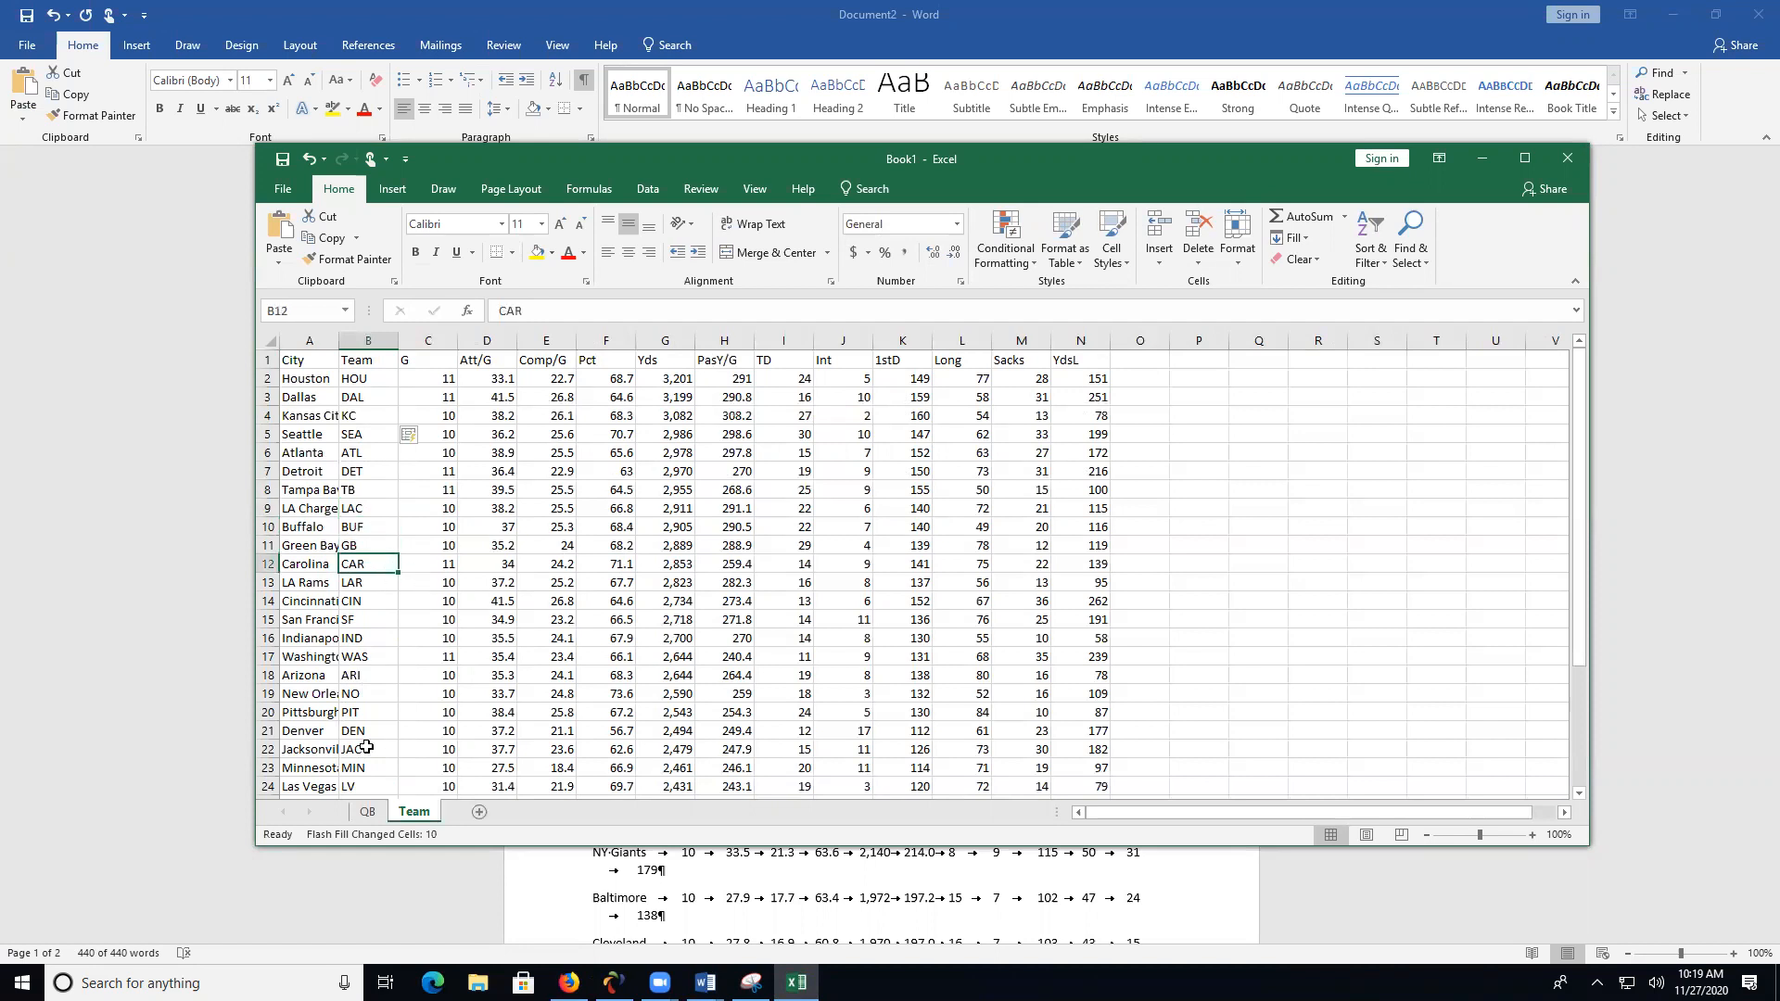
{"action": "left_click", "coordinate": [367, 812]}
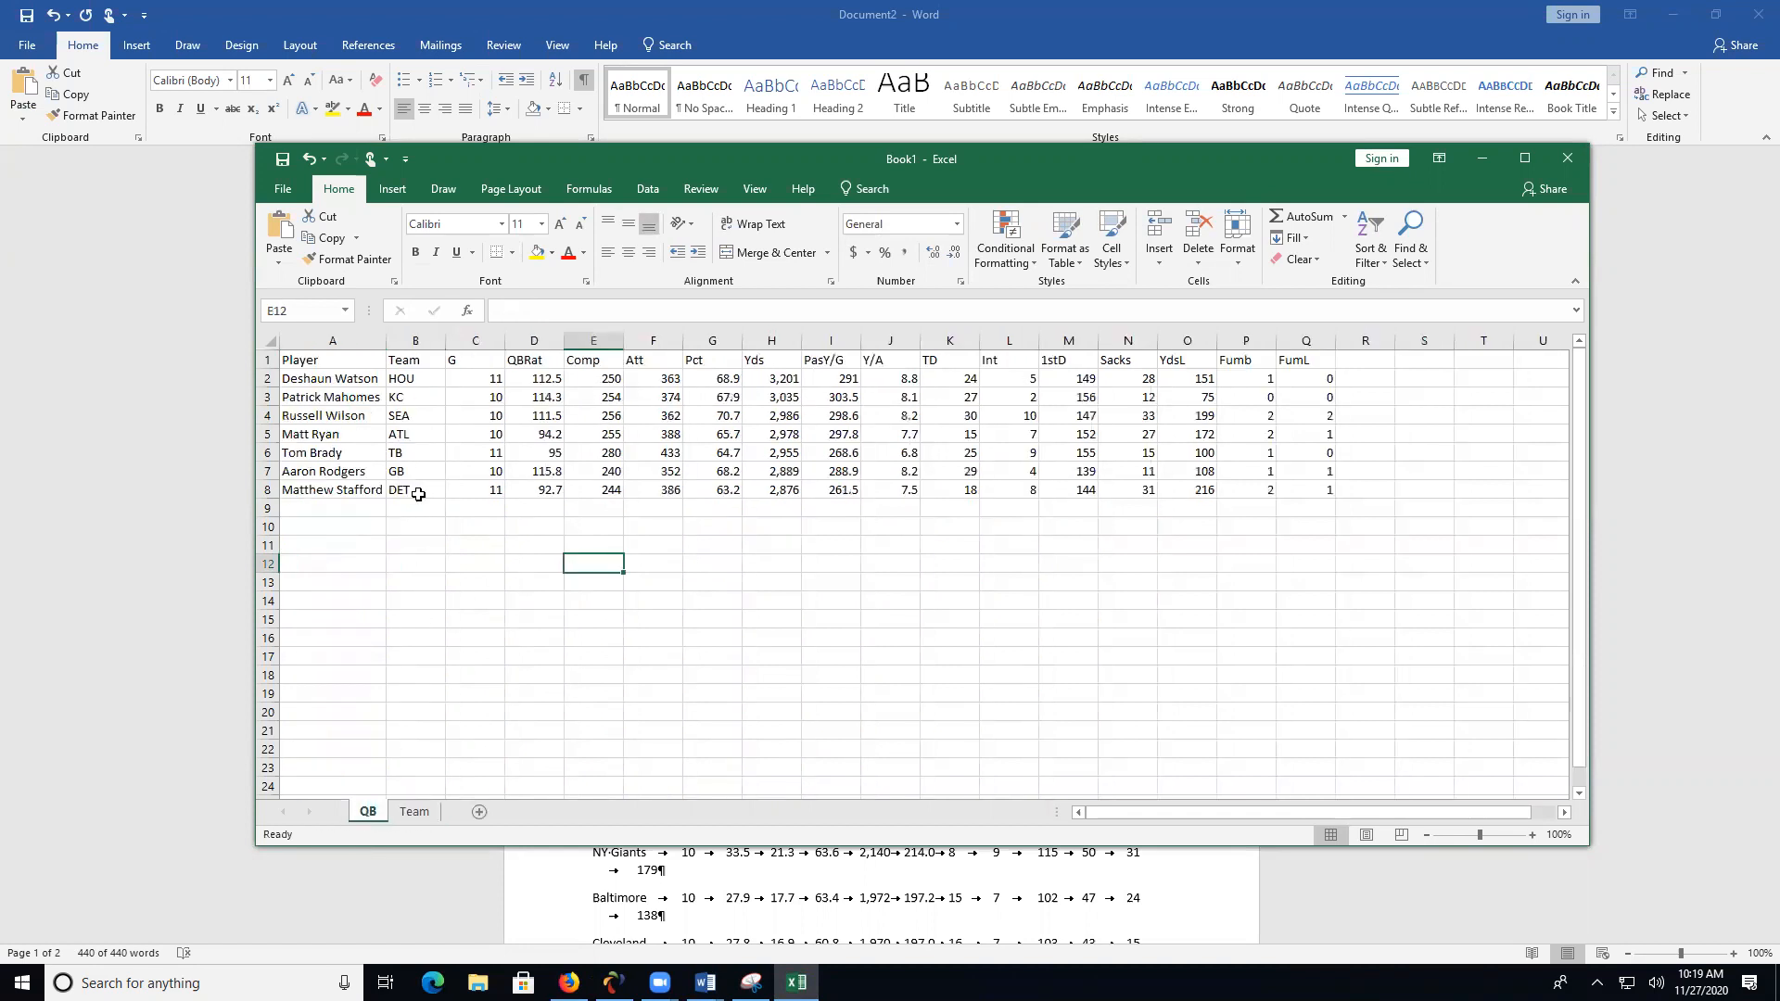
{"action": "left_click", "coordinate": [414, 812]}
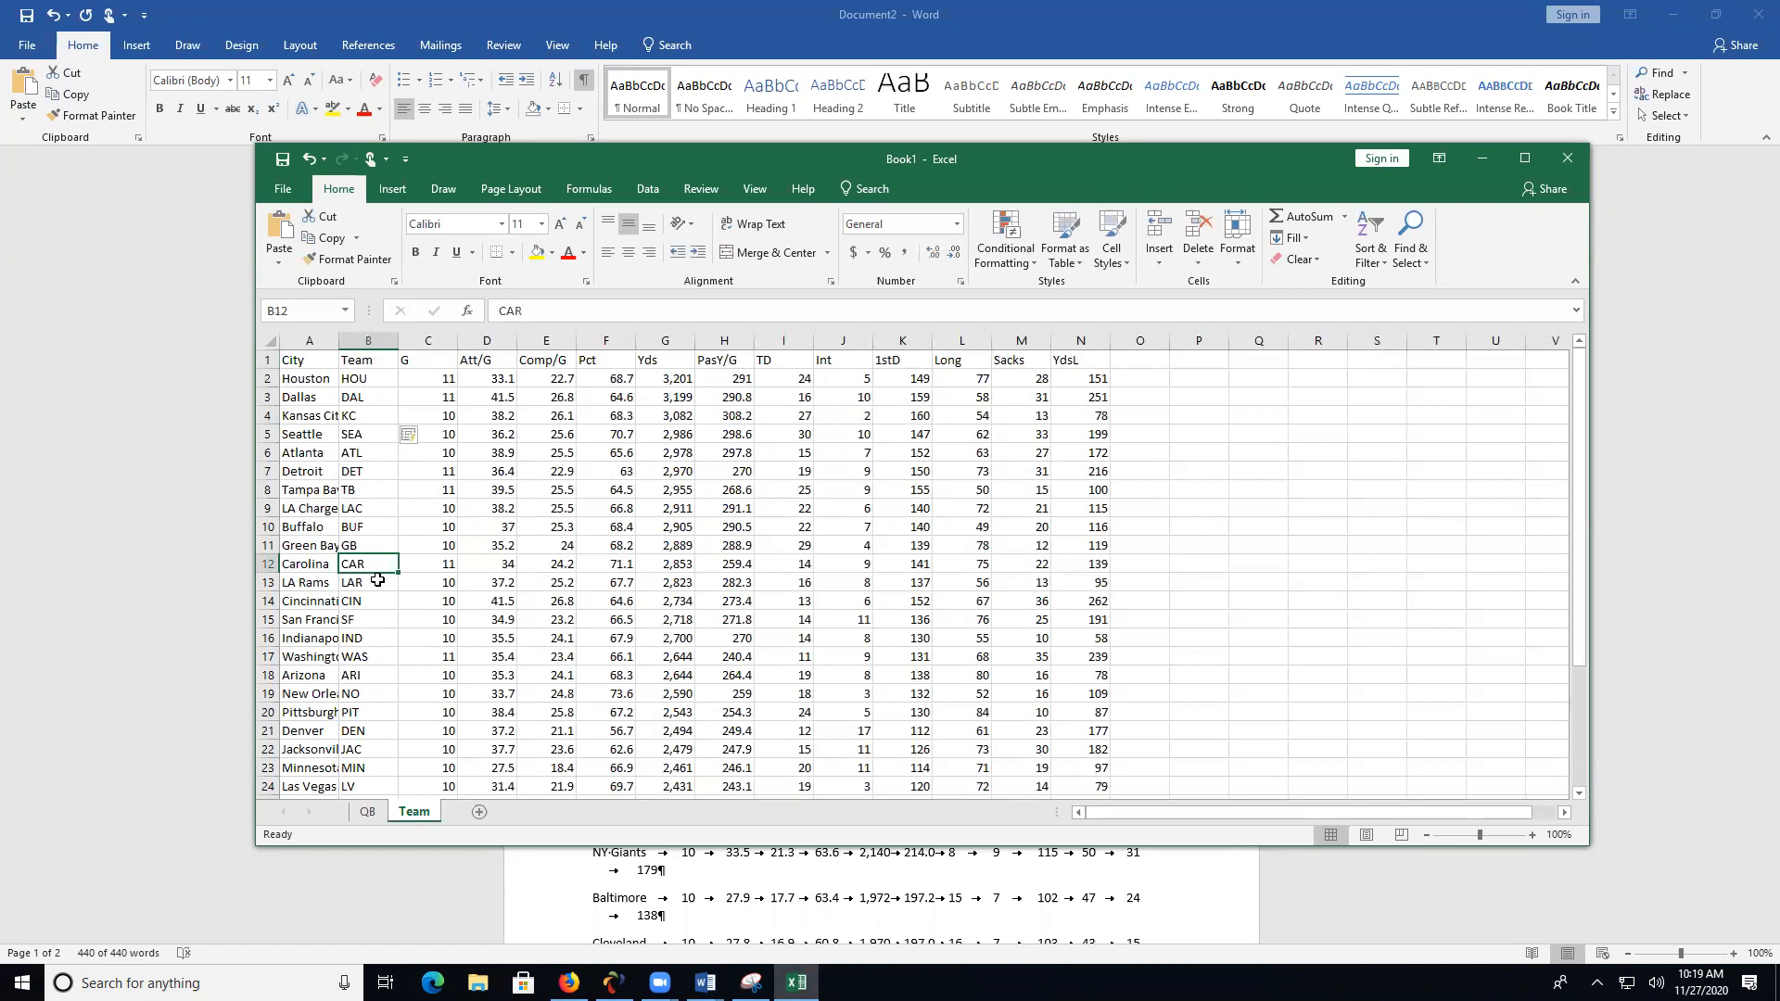
{"action": "scroll", "coordinate": [377, 580], "scroll_direction": "down", "scroll_amount": 1}
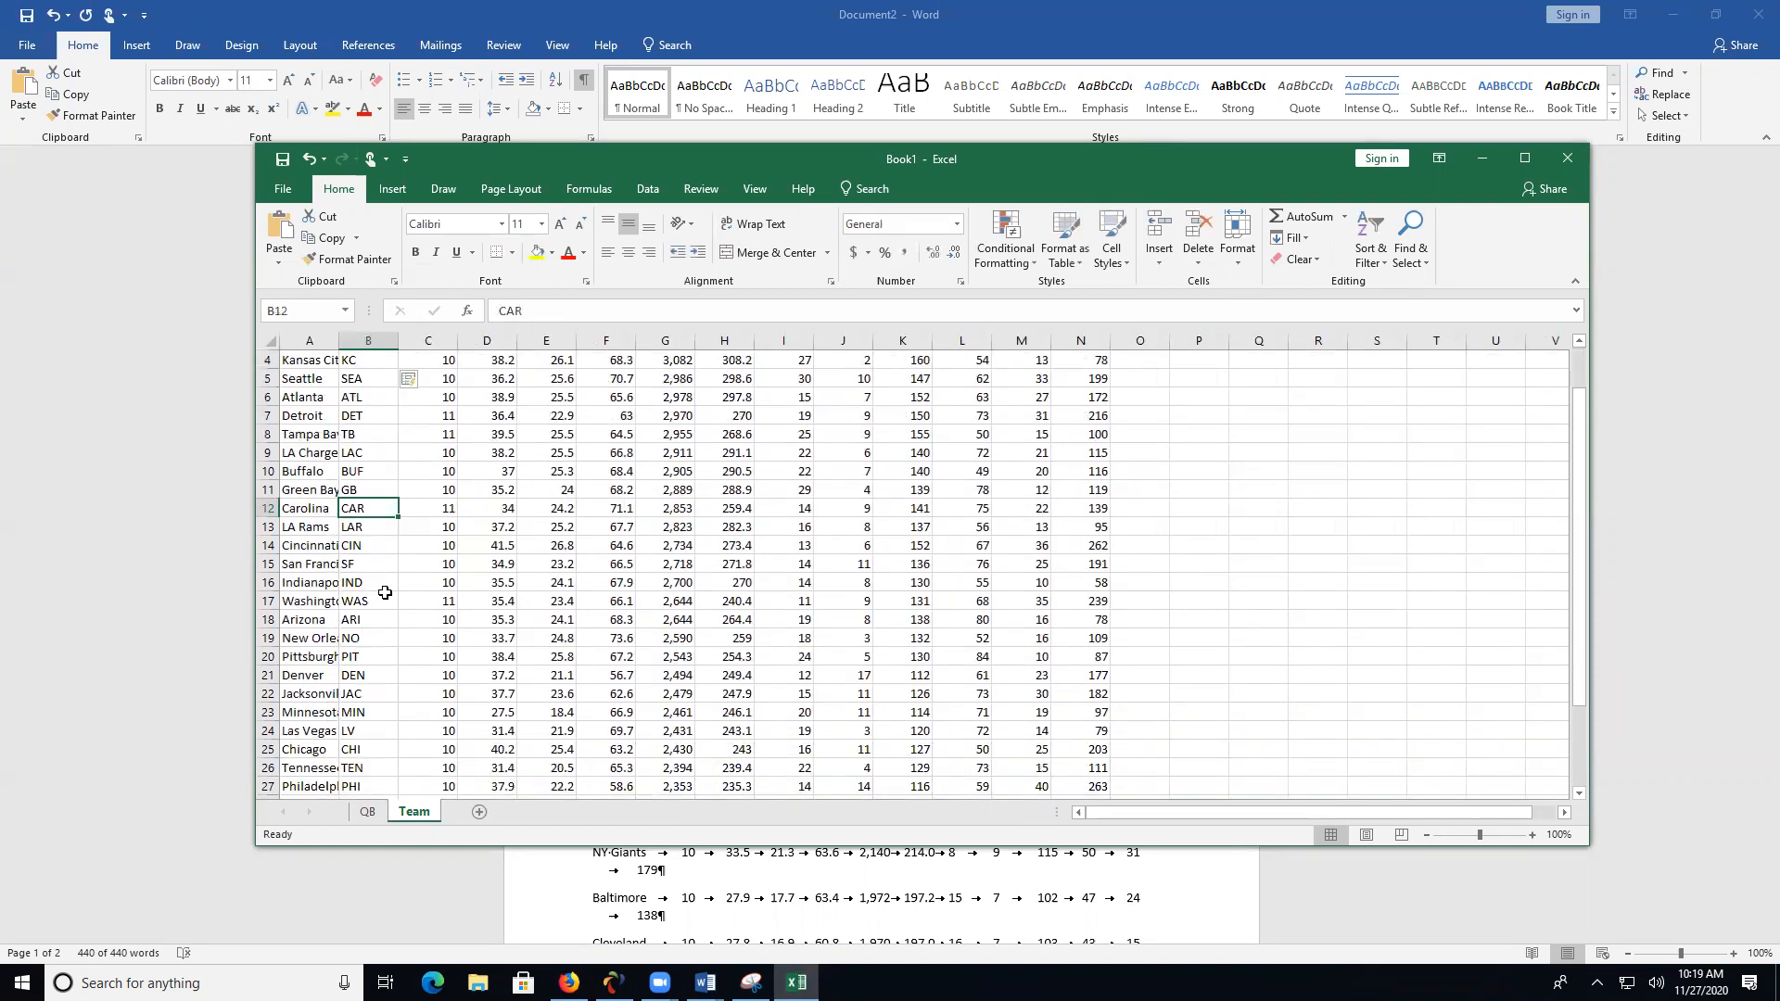
{"action": "scroll", "coordinate": [385, 594], "scroll_direction": "down", "scroll_amount": 2}
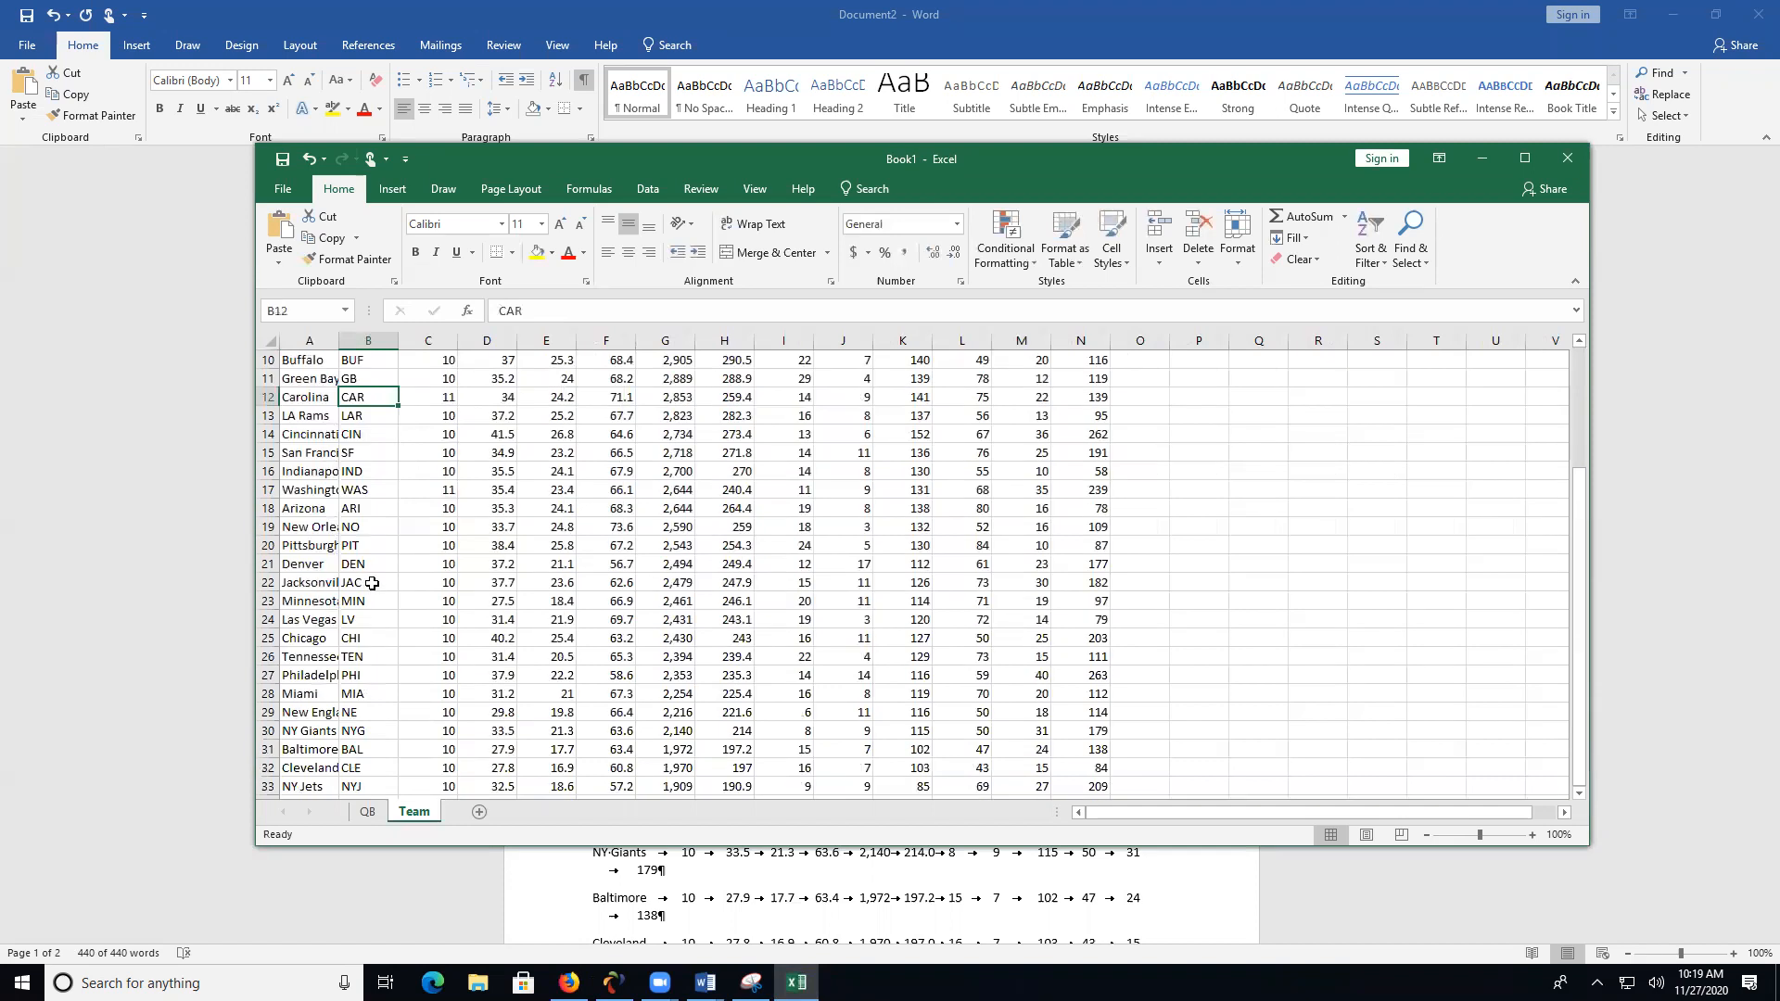
{"action": "left_click", "coordinate": [370, 813]}
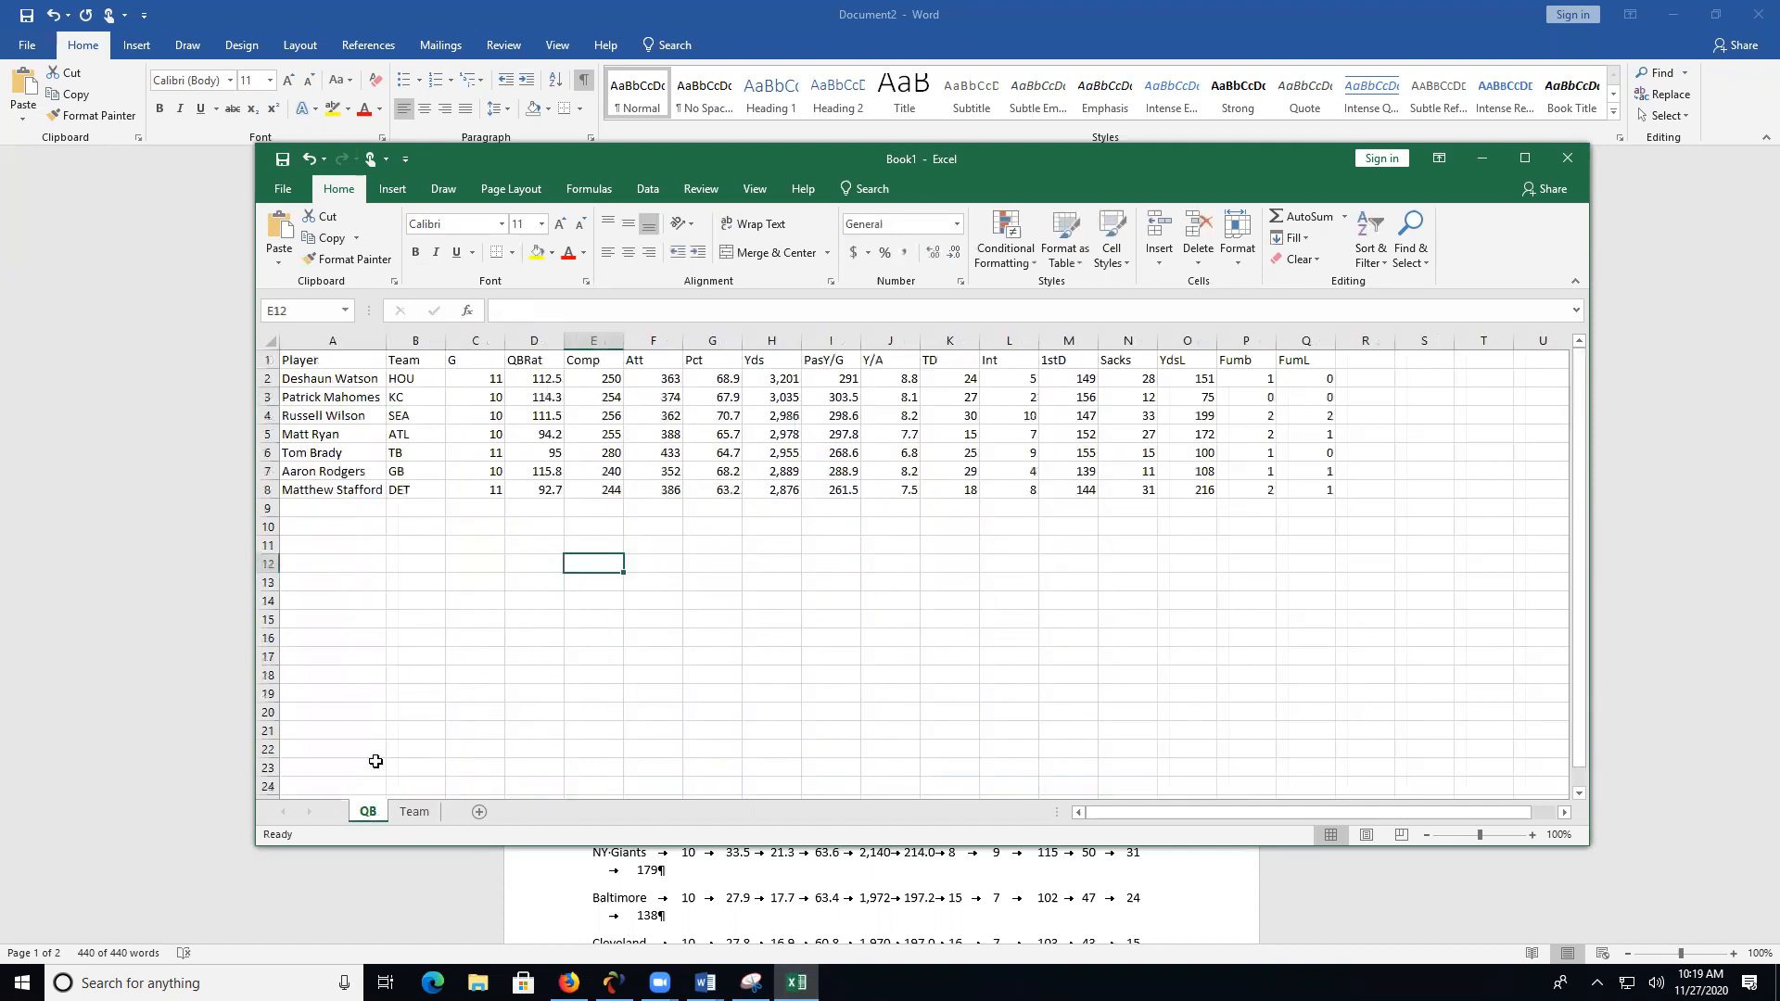
{"action": "left_click", "coordinate": [414, 813]}
{"action": "scroll", "coordinate": [372, 583], "scroll_direction": "down", "scroll_amount": 1}
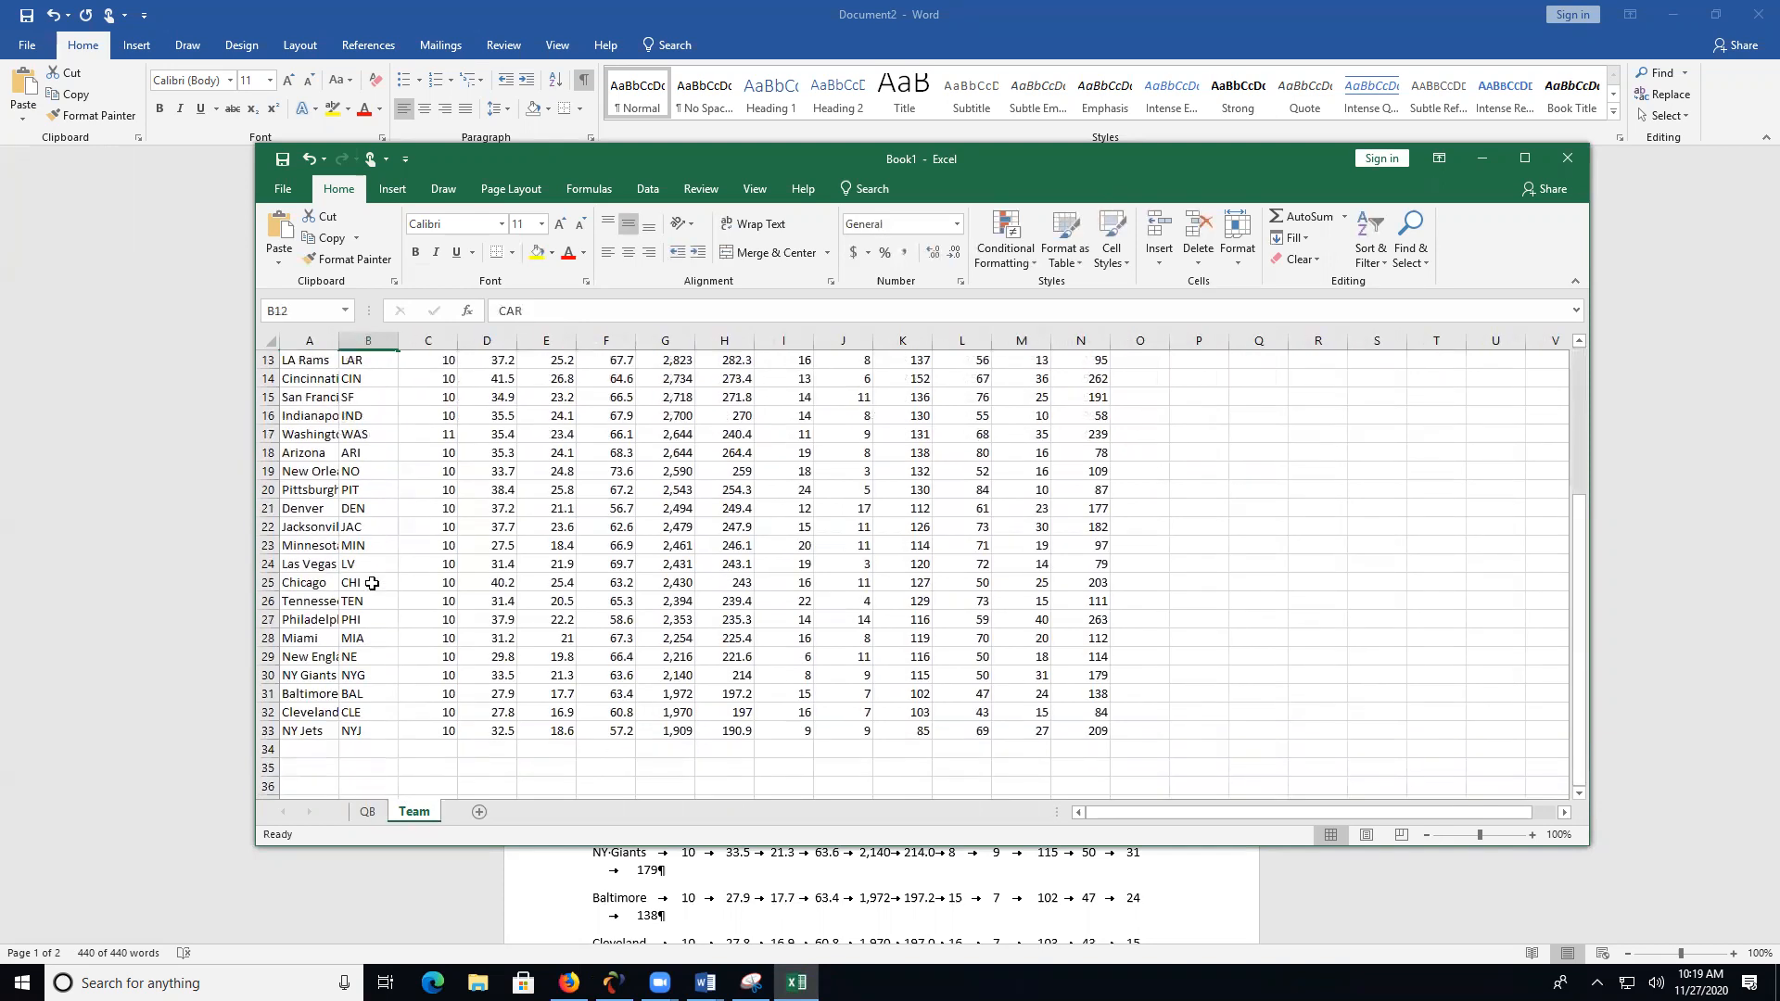
{"action": "left_click", "coordinate": [375, 737]}
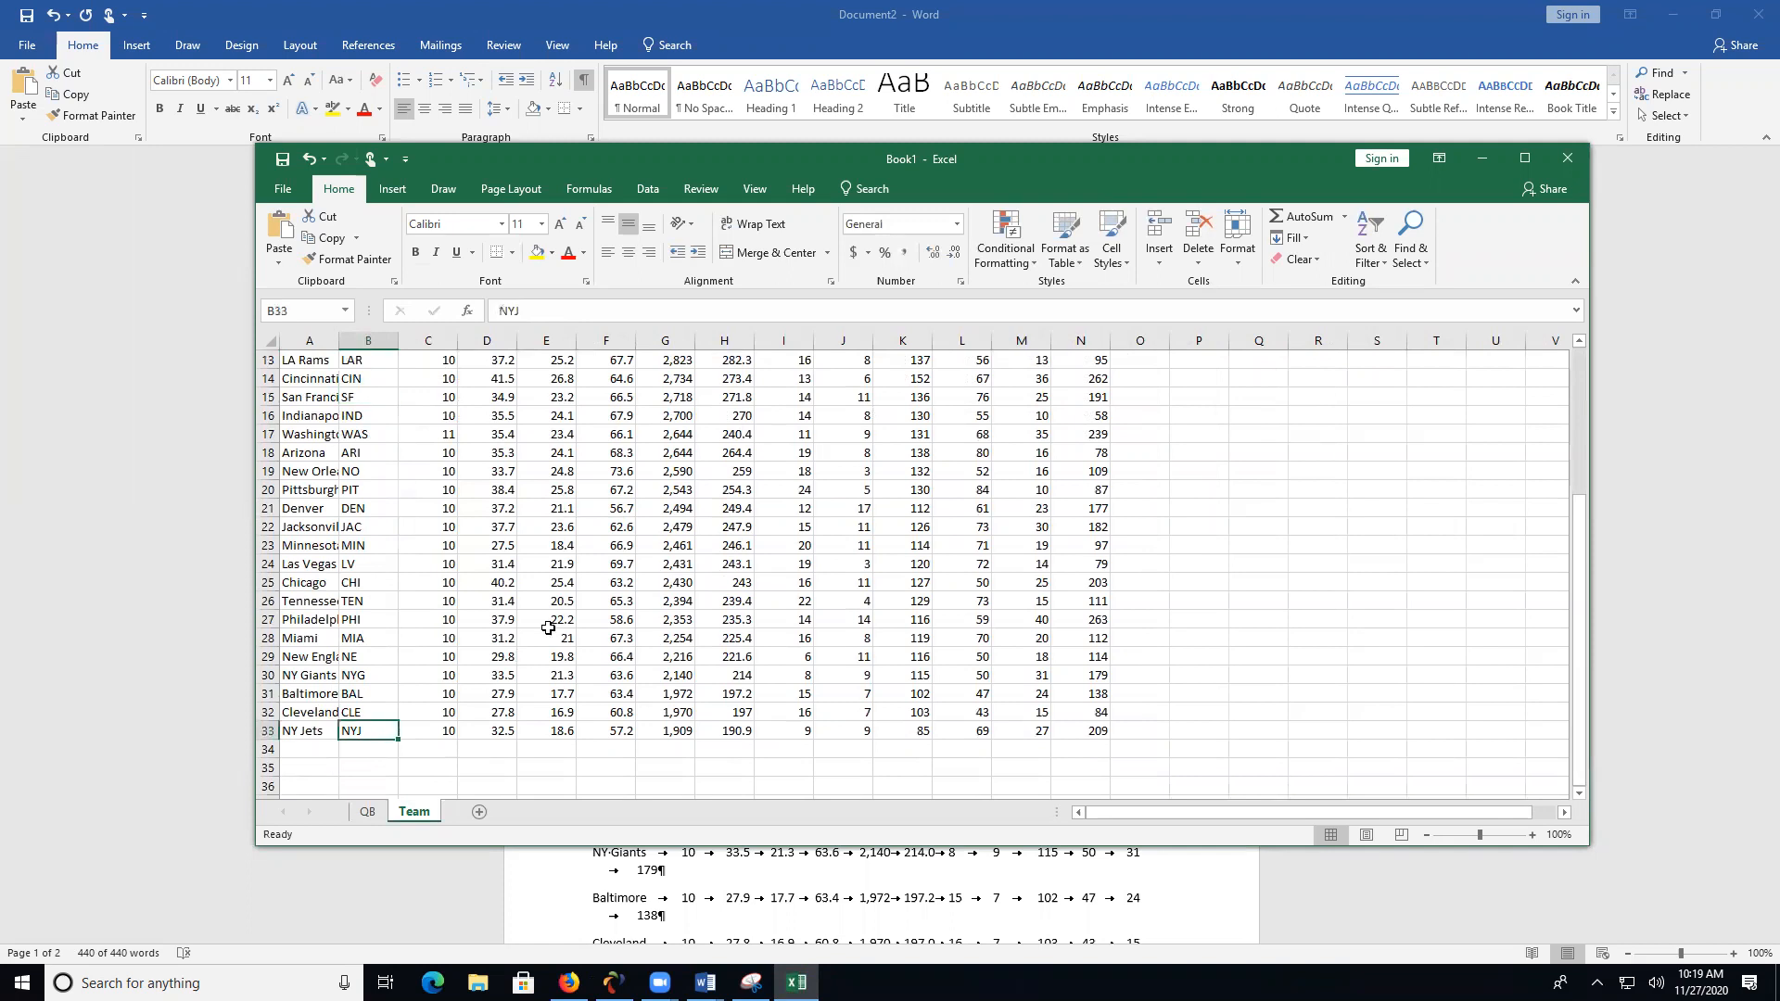
- Autofit the City column's width and save the workbook to the Desktop as nflpassing.xlsx
{"action": "scroll", "coordinate": [555, 636], "scroll_direction": "up", "scroll_amount": 4}
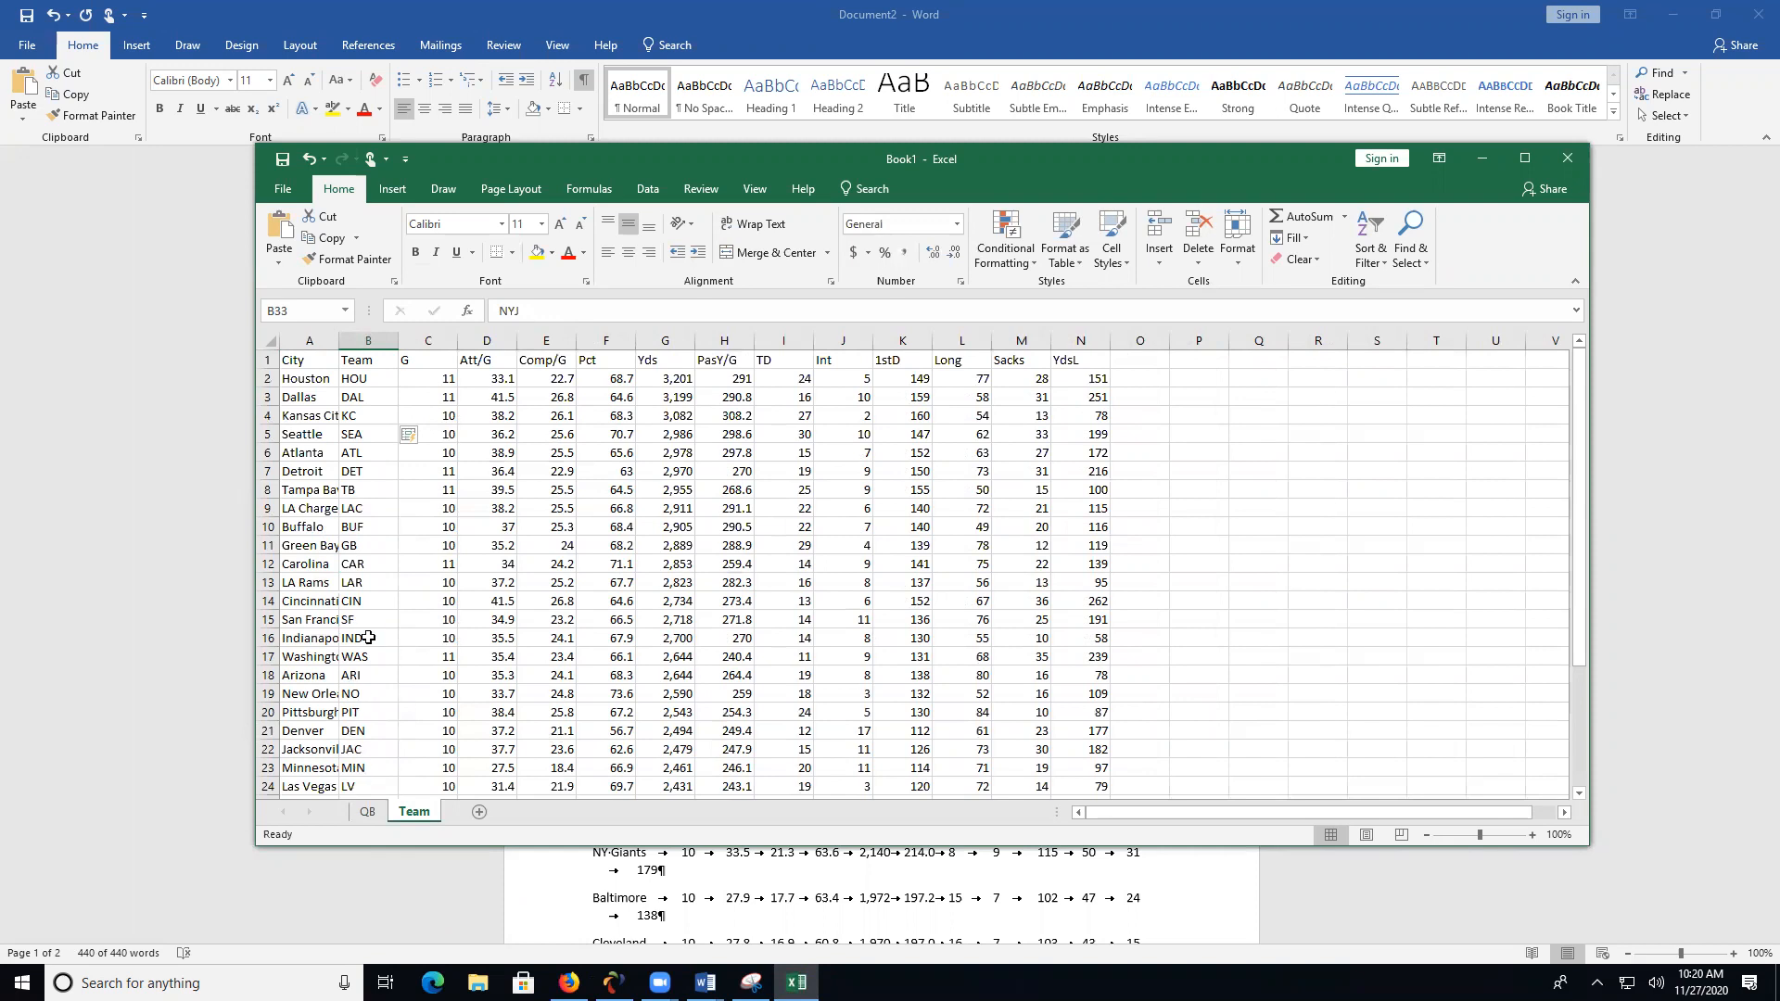
{"action": "double_click", "coordinate": [339, 336]}
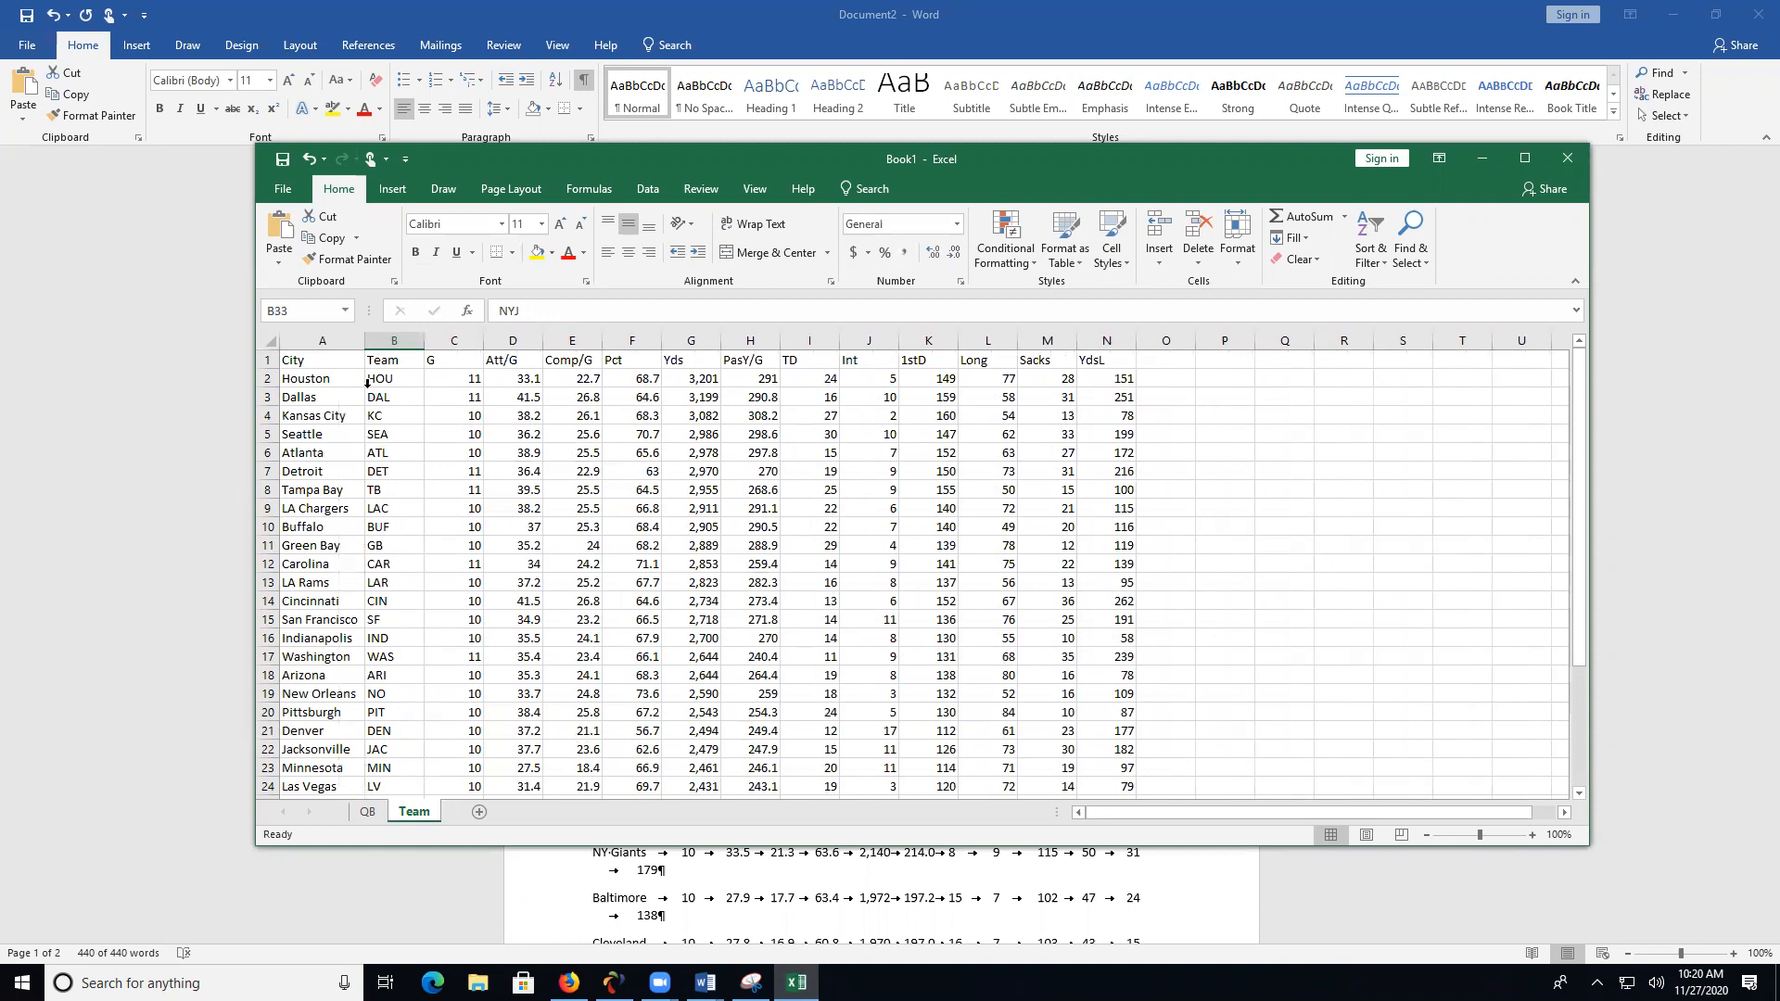
{"action": "left_click", "coordinate": [293, 192]}
{"action": "left_click", "coordinate": [306, 371]}
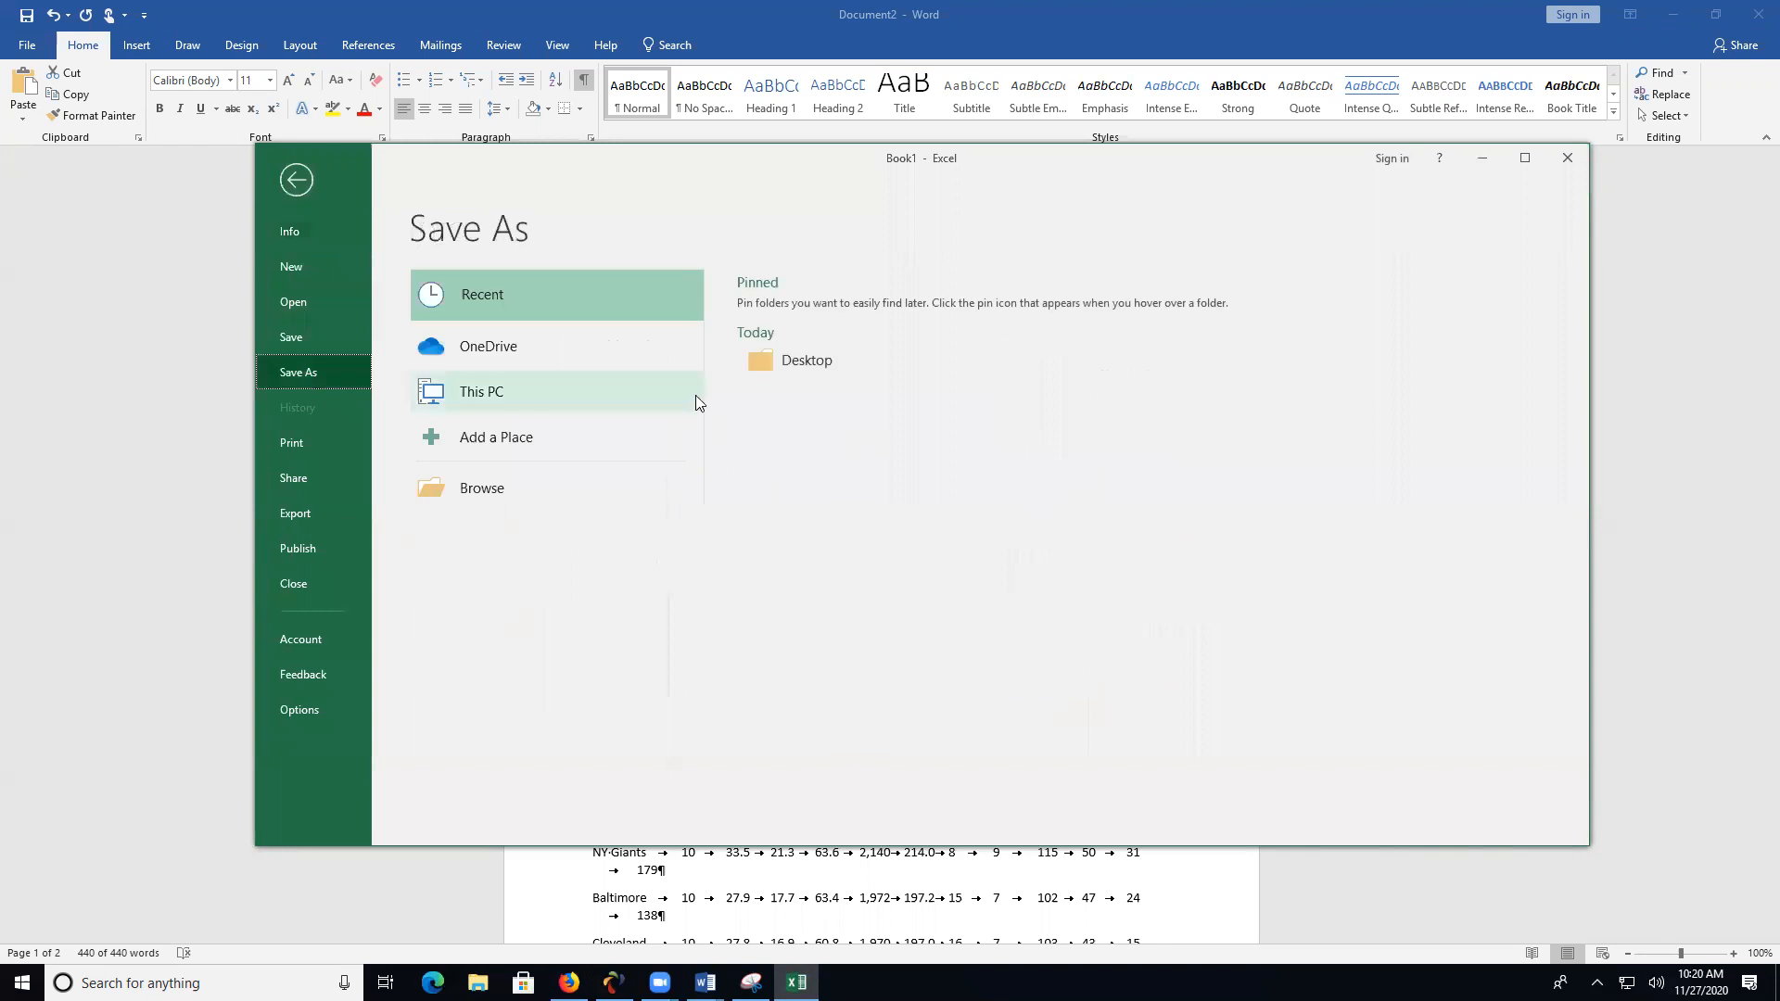
{"action": "left_click", "coordinate": [800, 361]}
{"action": "type", "text": "nflpassing"}
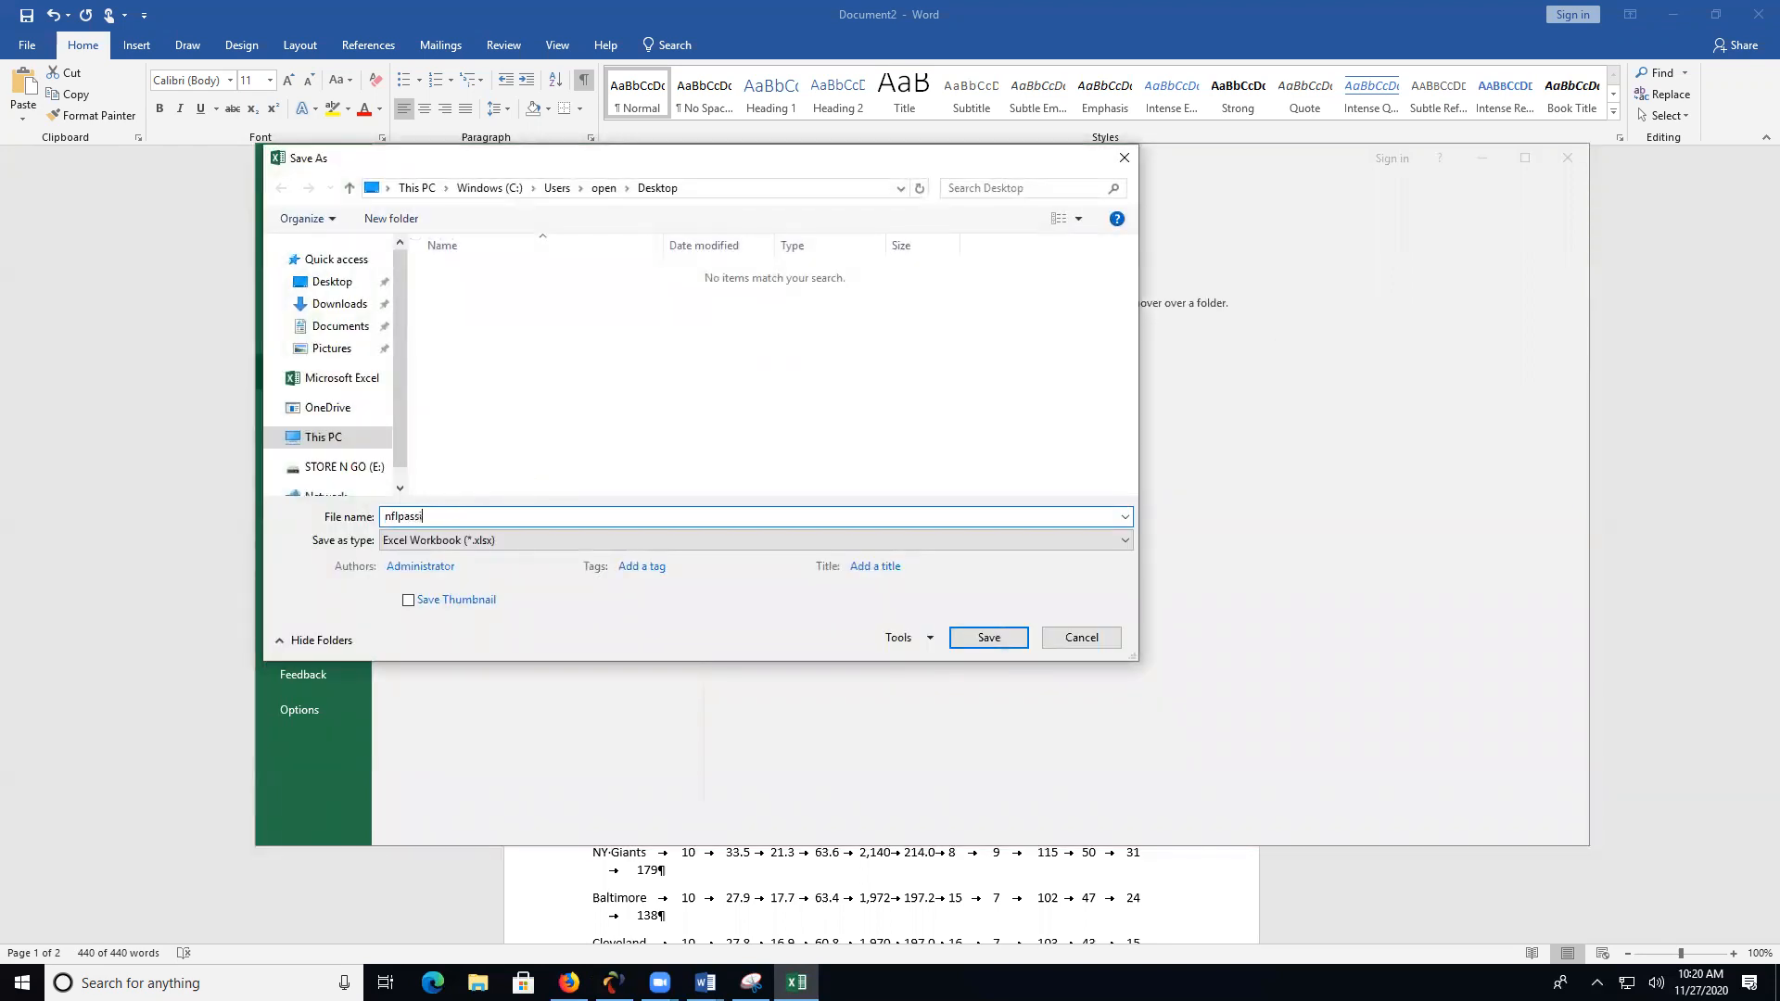
{"action": "left_click", "coordinate": [988, 638]}
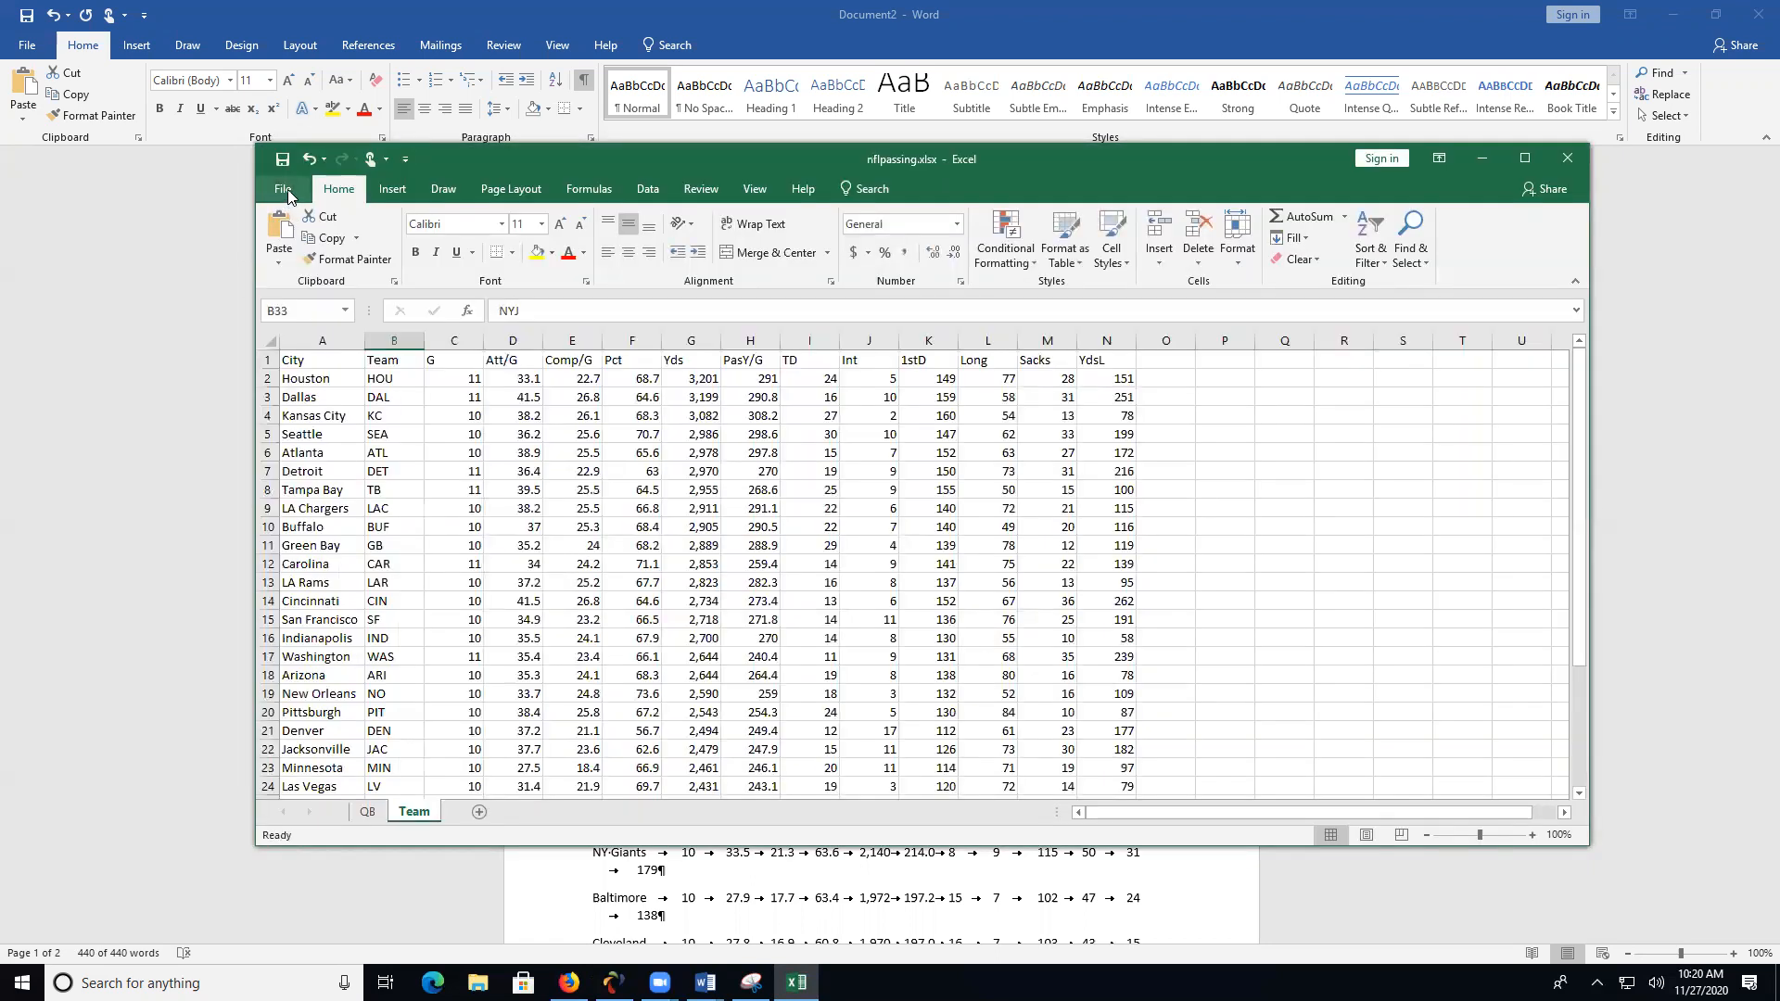
- Save a copy of the workbook to the Desktop as nflpassing.ods in OpenDocument Spreadsheet format, accepting the compatibility warning
{"action": "left_click", "coordinate": [282, 190]}
{"action": "left_click", "coordinate": [308, 371]}
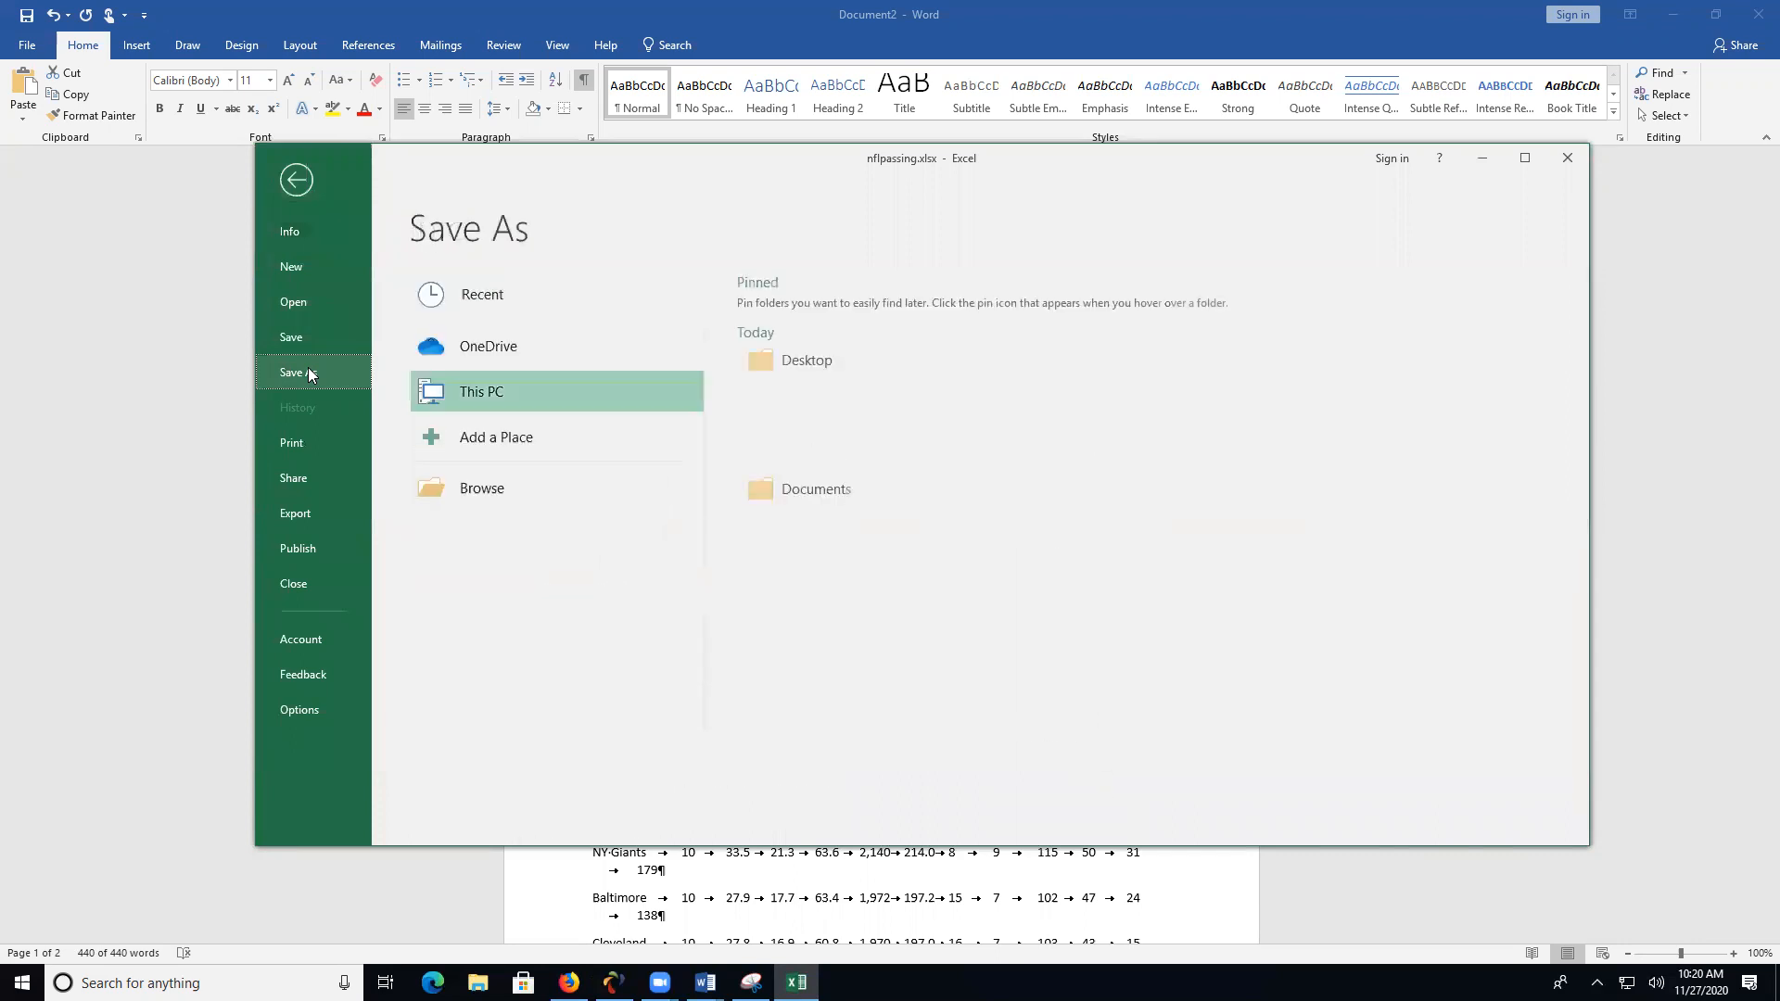
{"action": "left_click", "coordinate": [856, 363]}
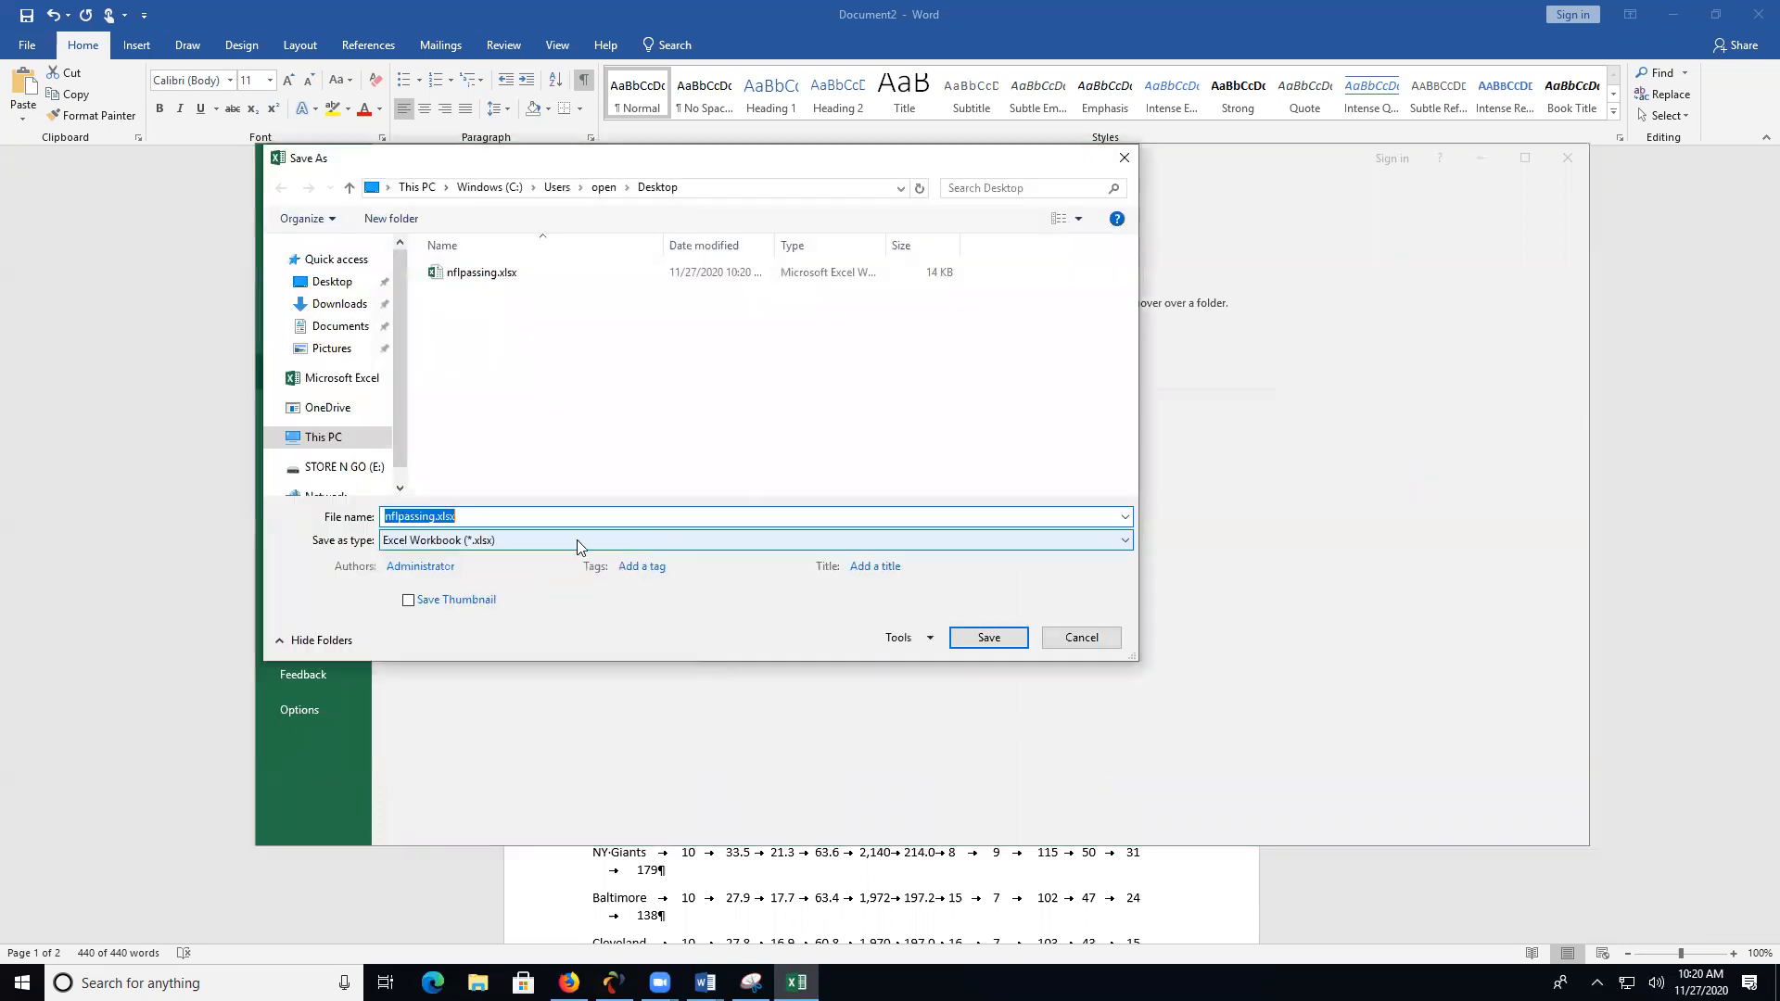
{"action": "left_click", "coordinate": [577, 539]}
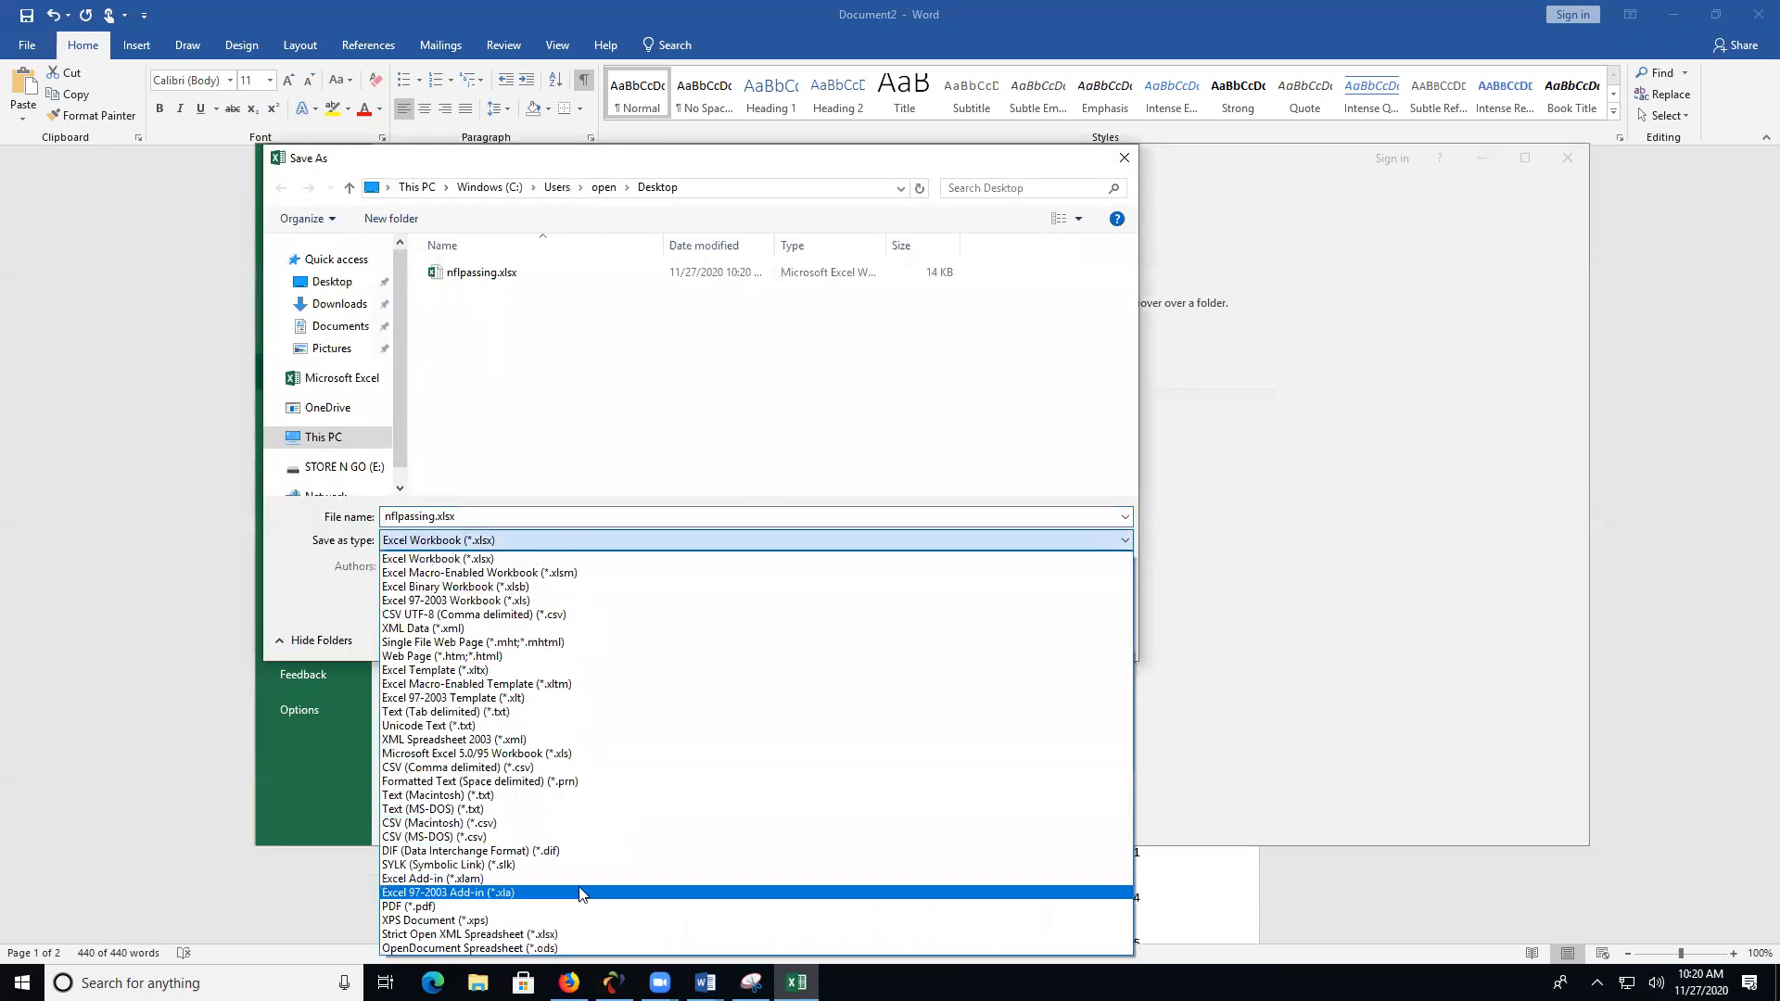
{"action": "left_click", "coordinate": [607, 946]}
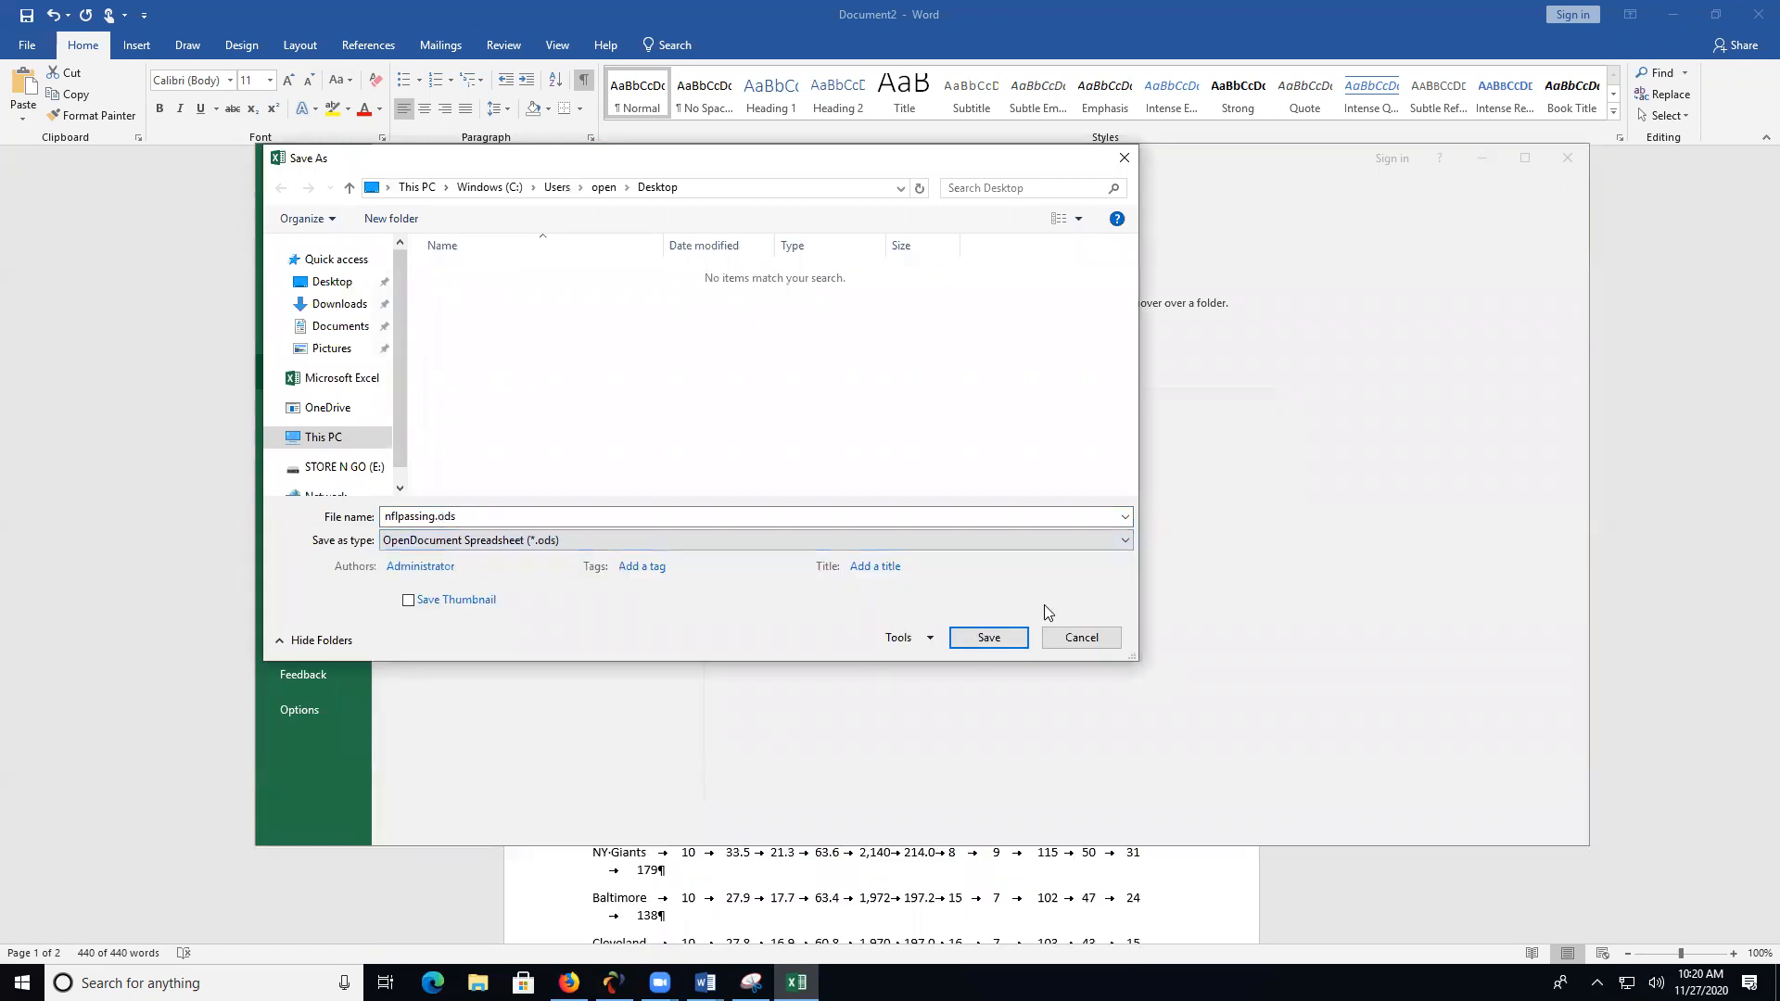
{"action": "left_click", "coordinate": [1006, 638]}
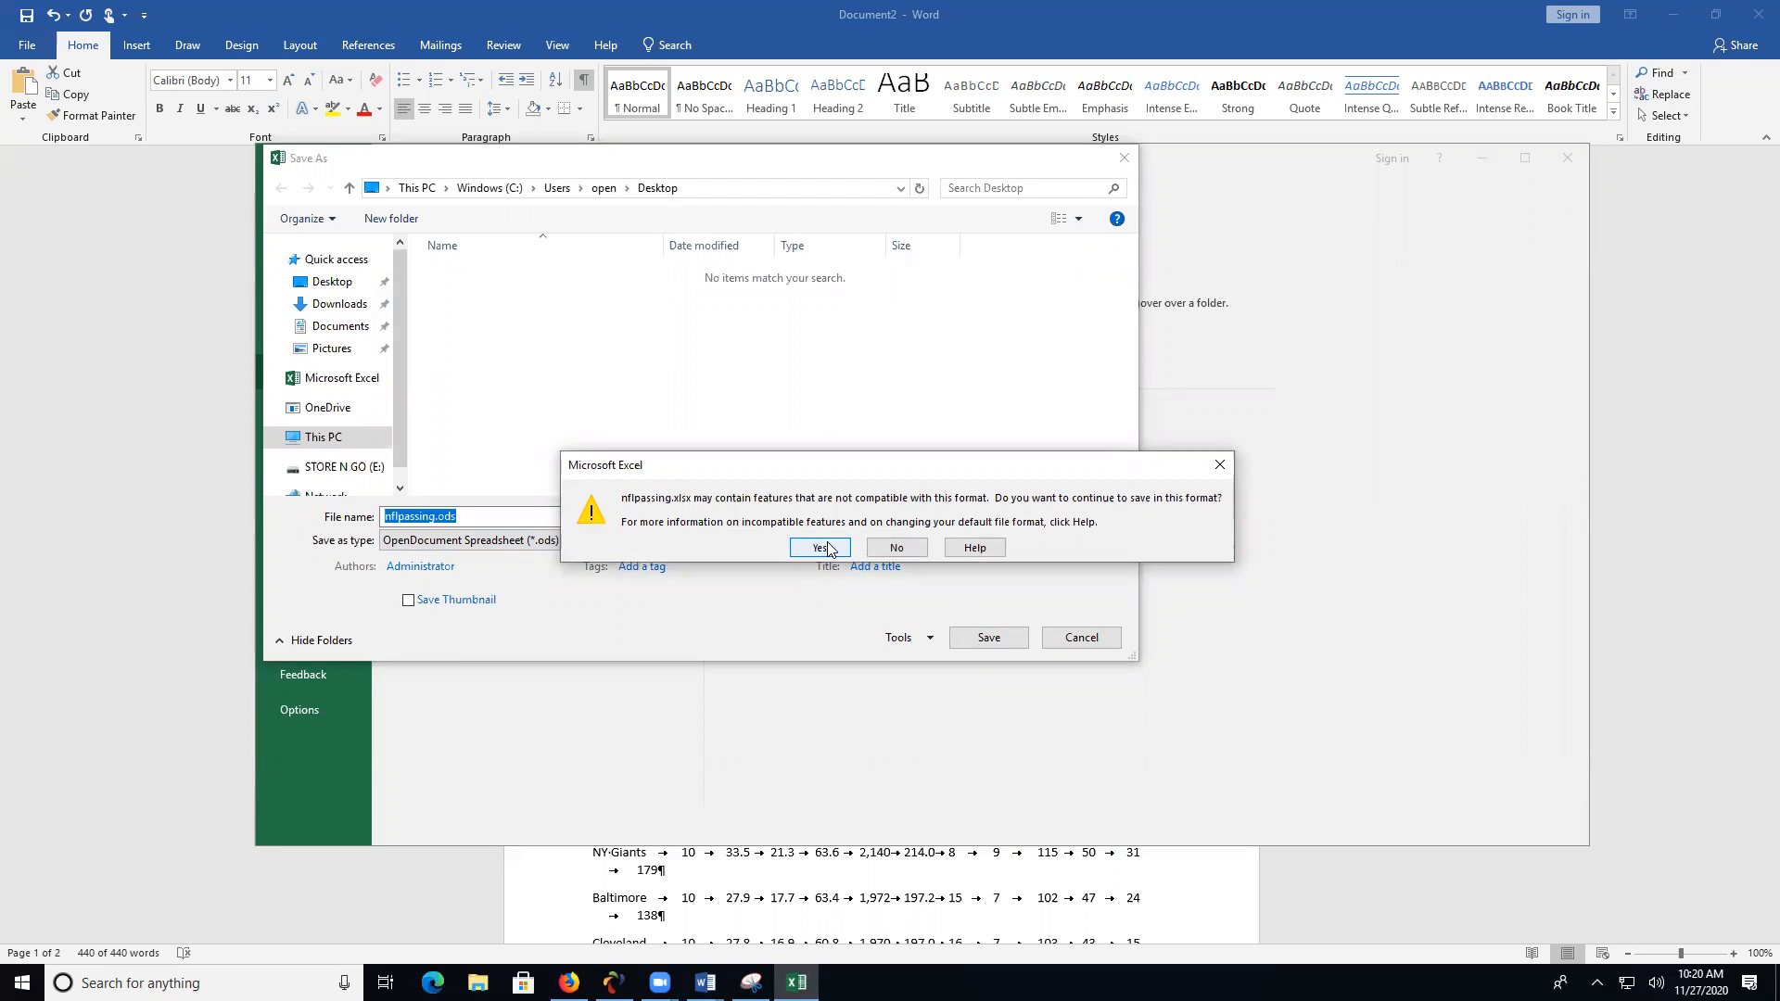
{"action": "left_click", "coordinate": [820, 548]}
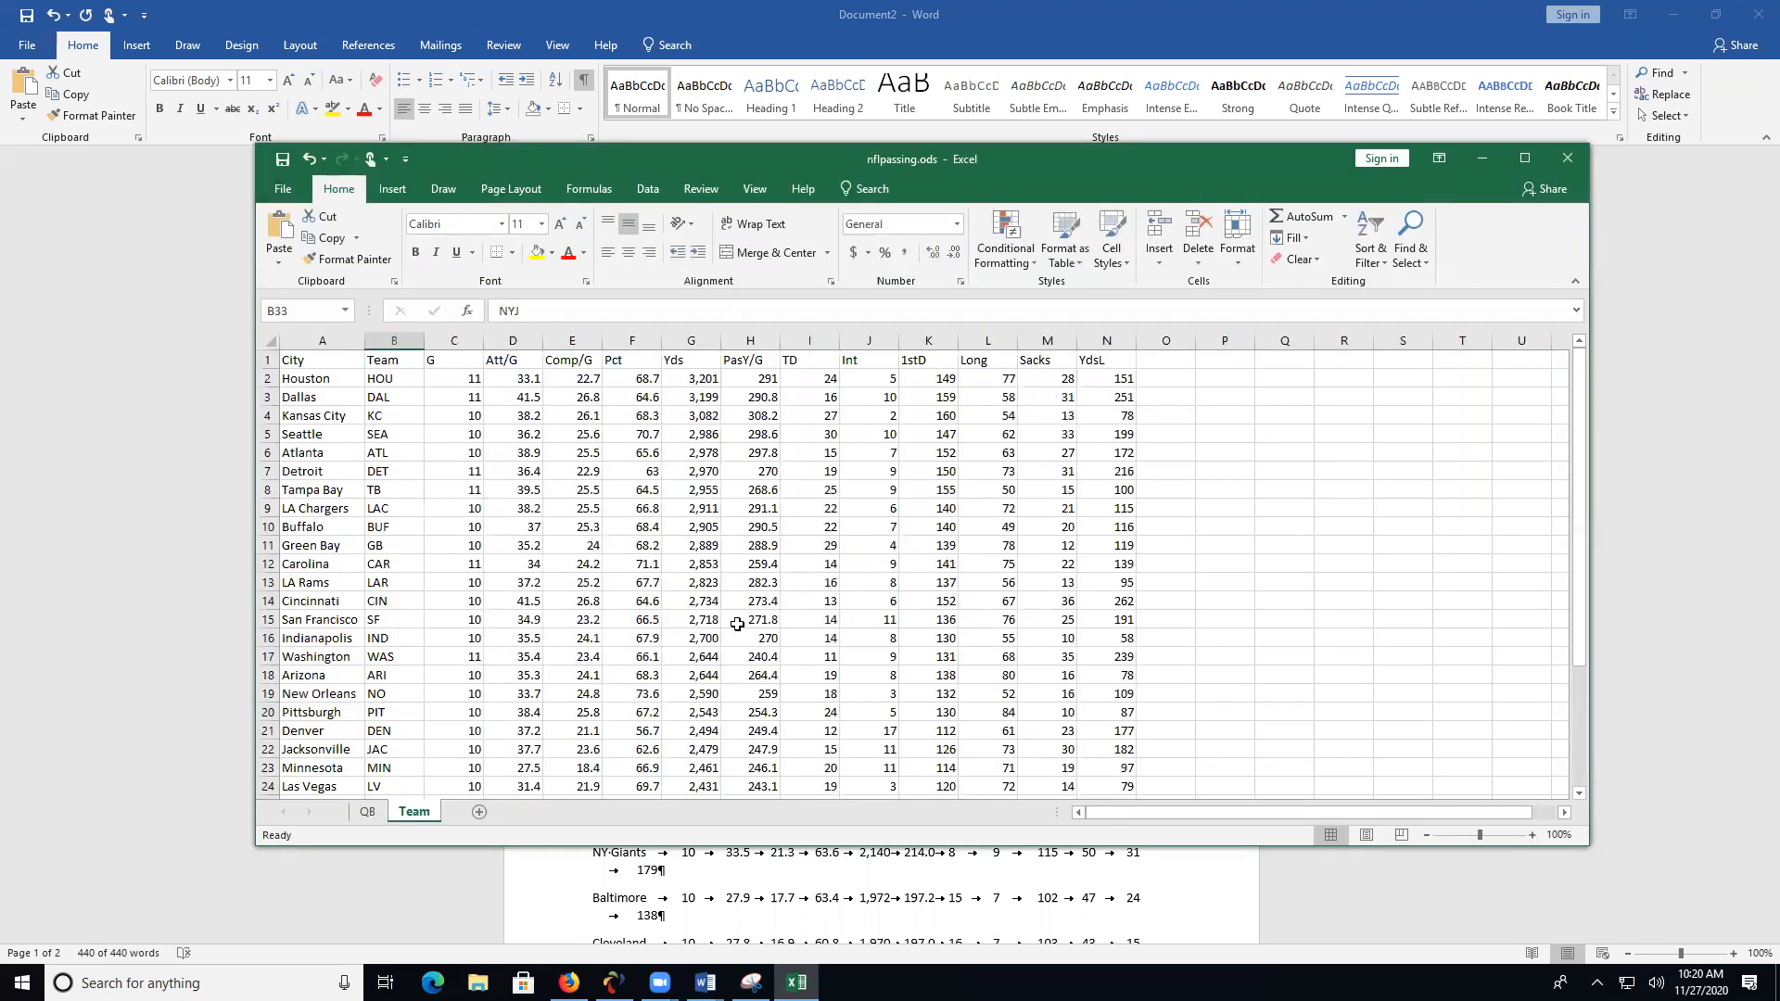
- Close the Excel workbook, close Word's Document2 without saving, and switch to the phpMyAdmin page in Firefox
{"action": "left_click", "coordinate": [1550, 161]}
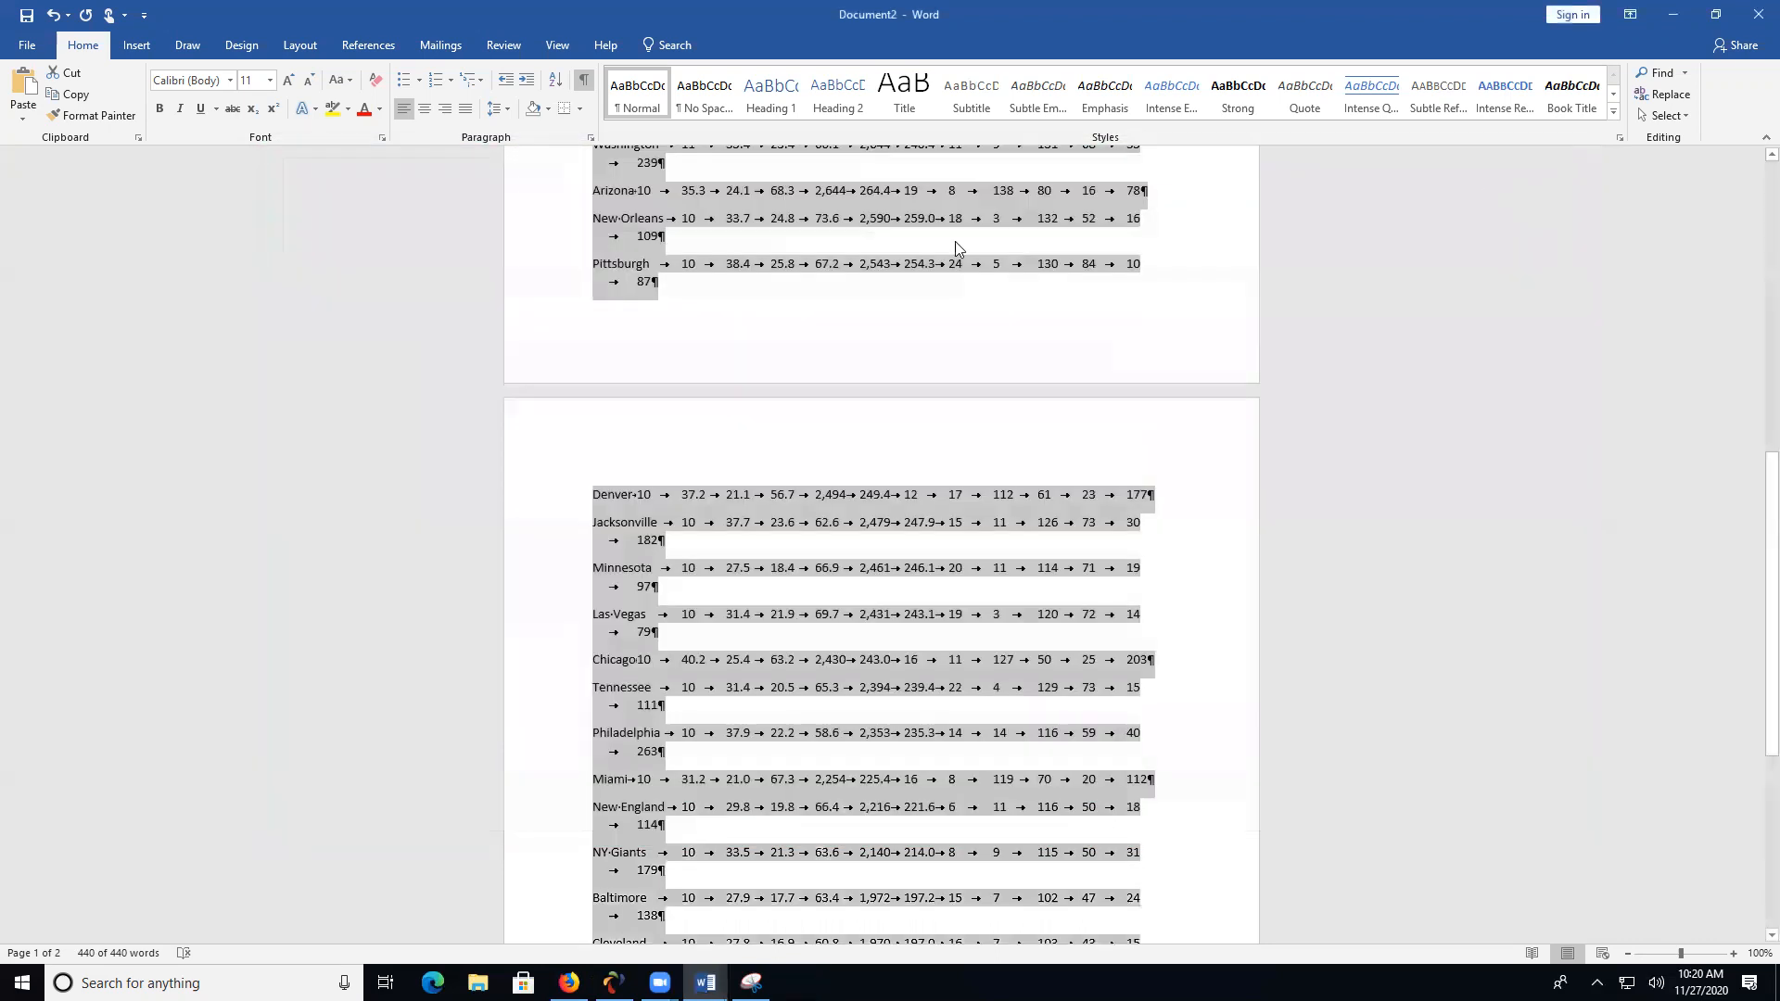
{"action": "left_click", "coordinate": [1755, 19]}
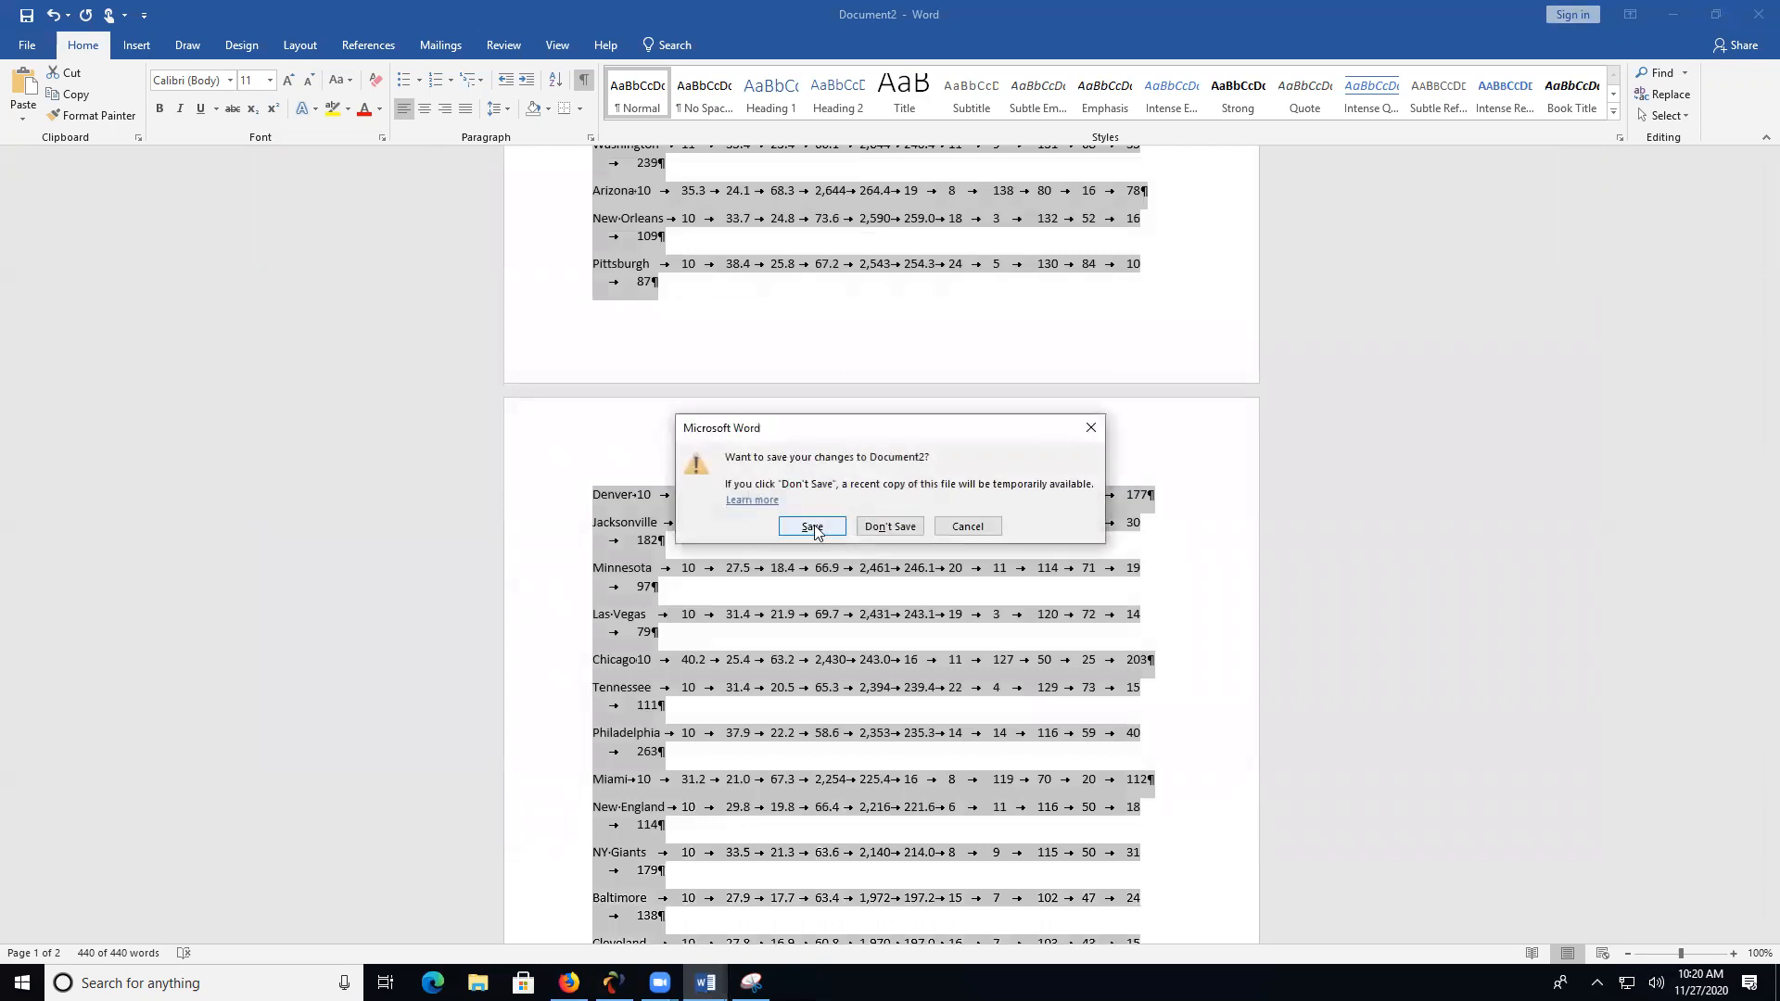
{"action": "left_click", "coordinate": [863, 527]}
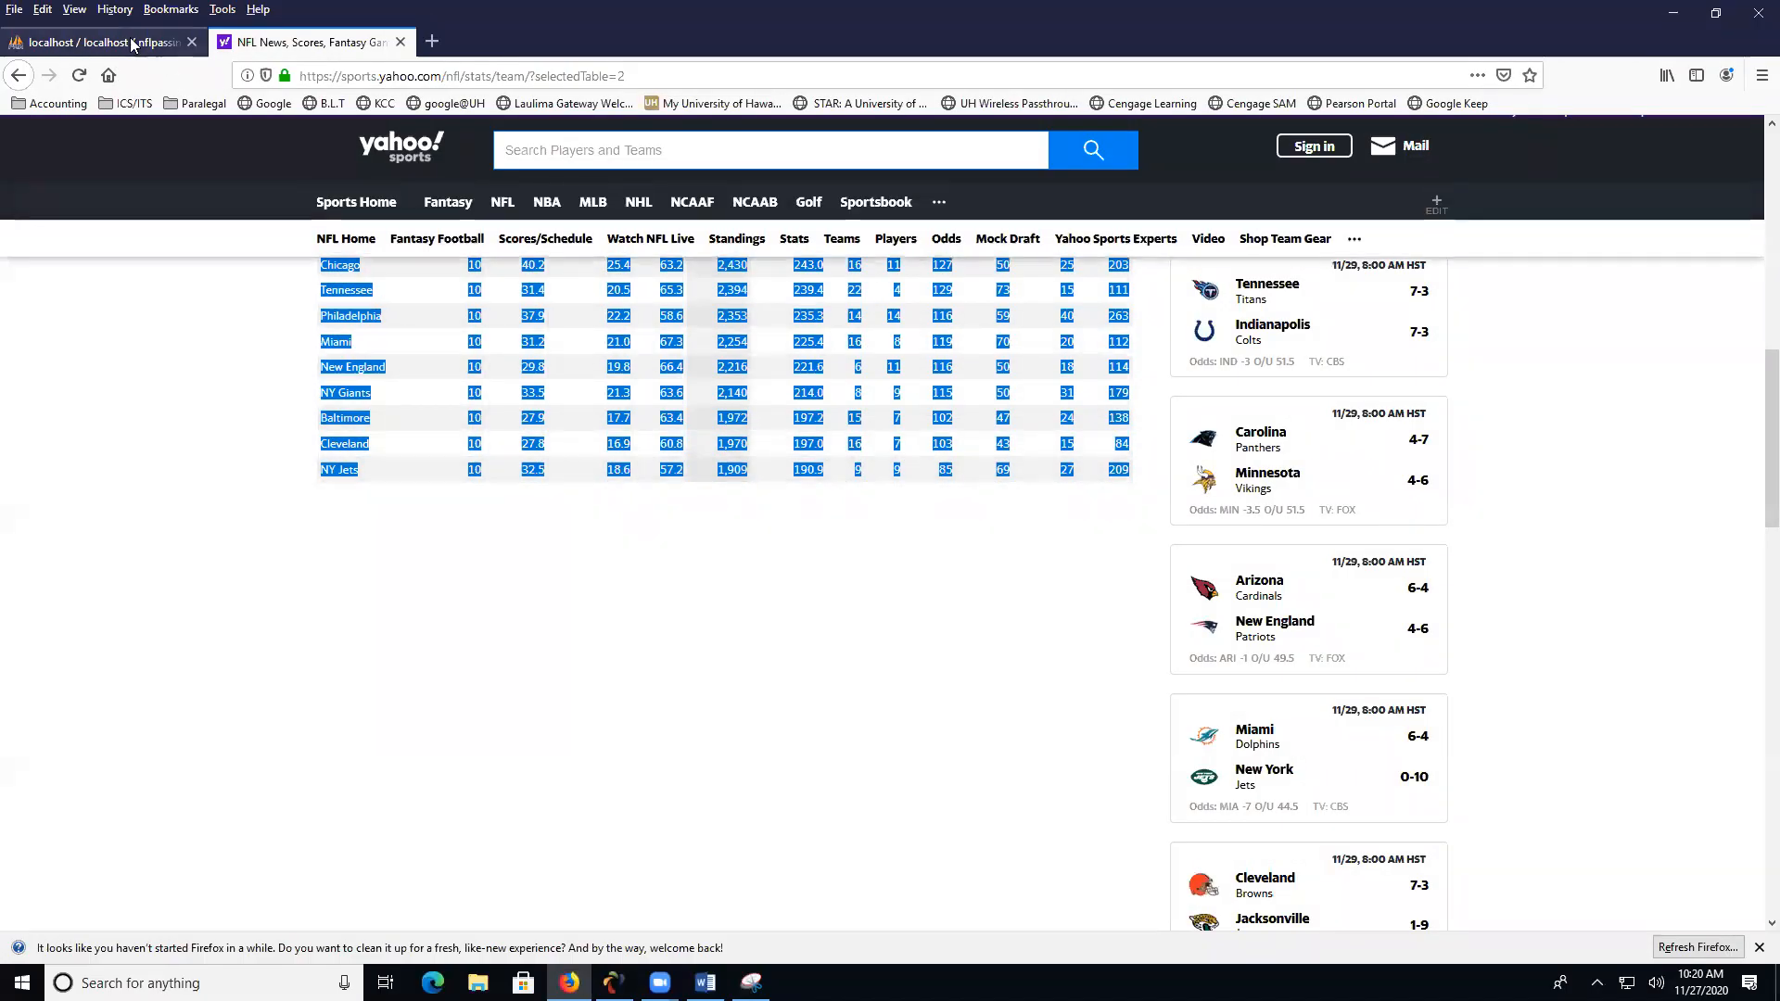
{"action": "left_click", "coordinate": [102, 41]}
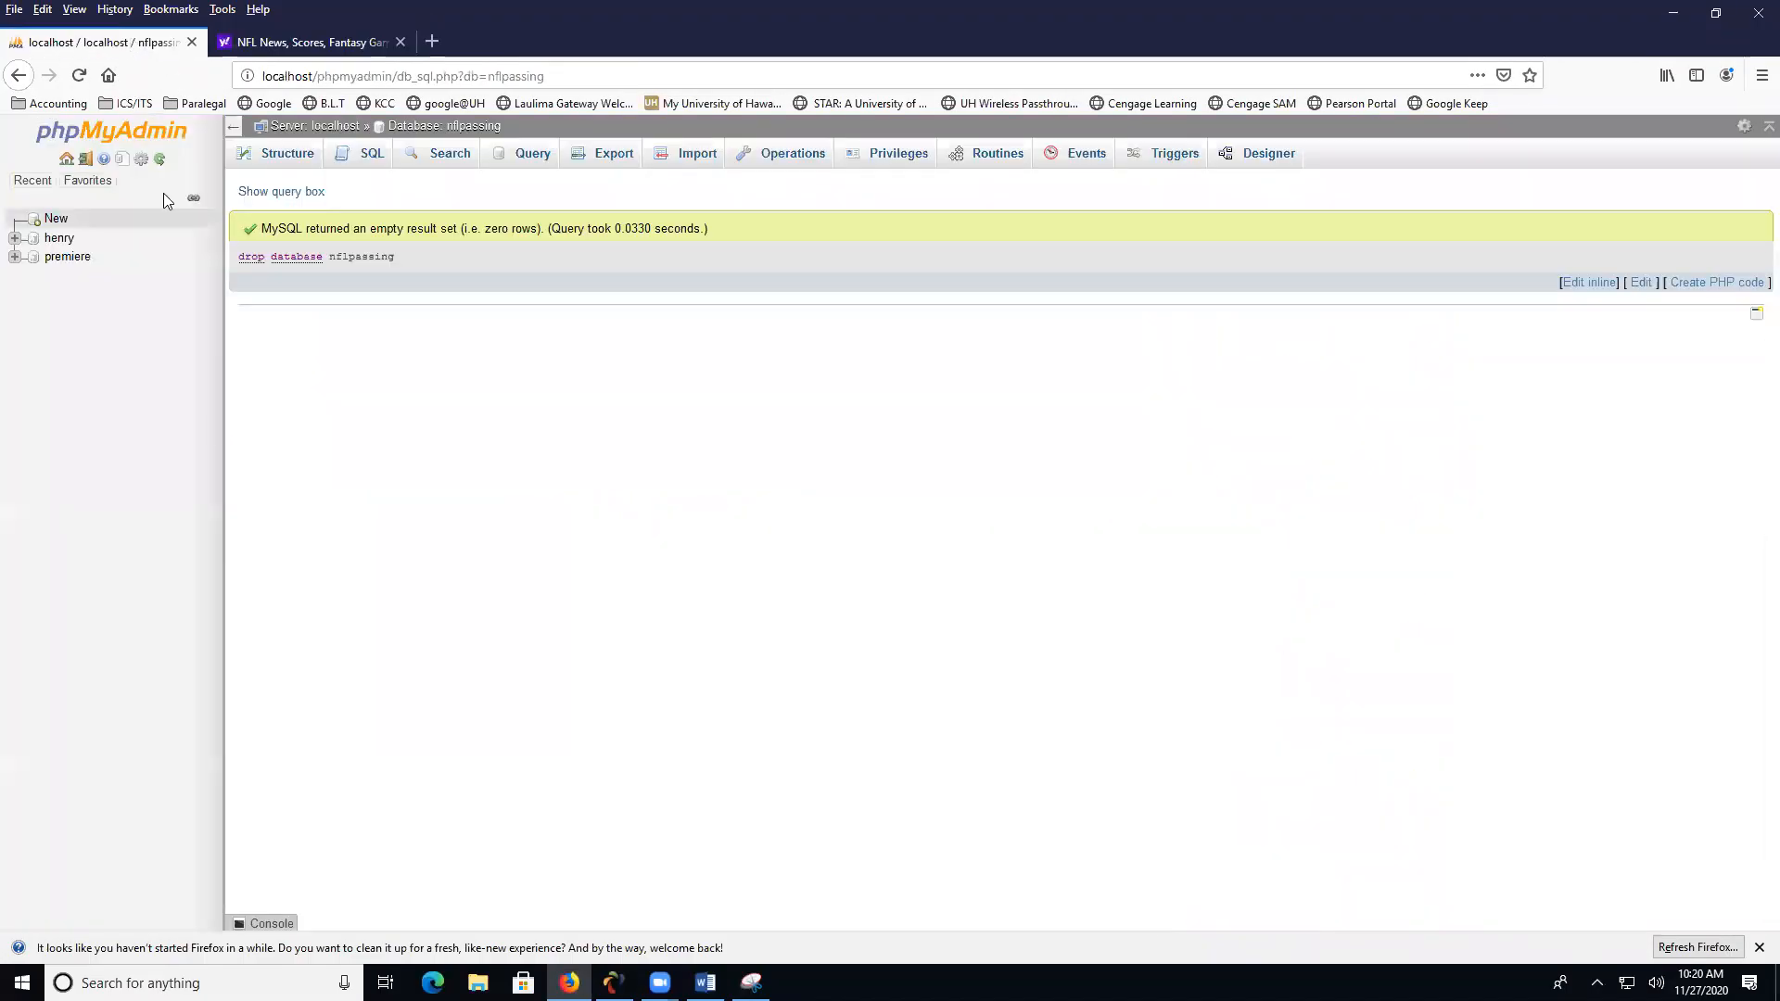
- Create a new database named nflpassing
{"action": "left_click", "coordinate": [55, 219]}
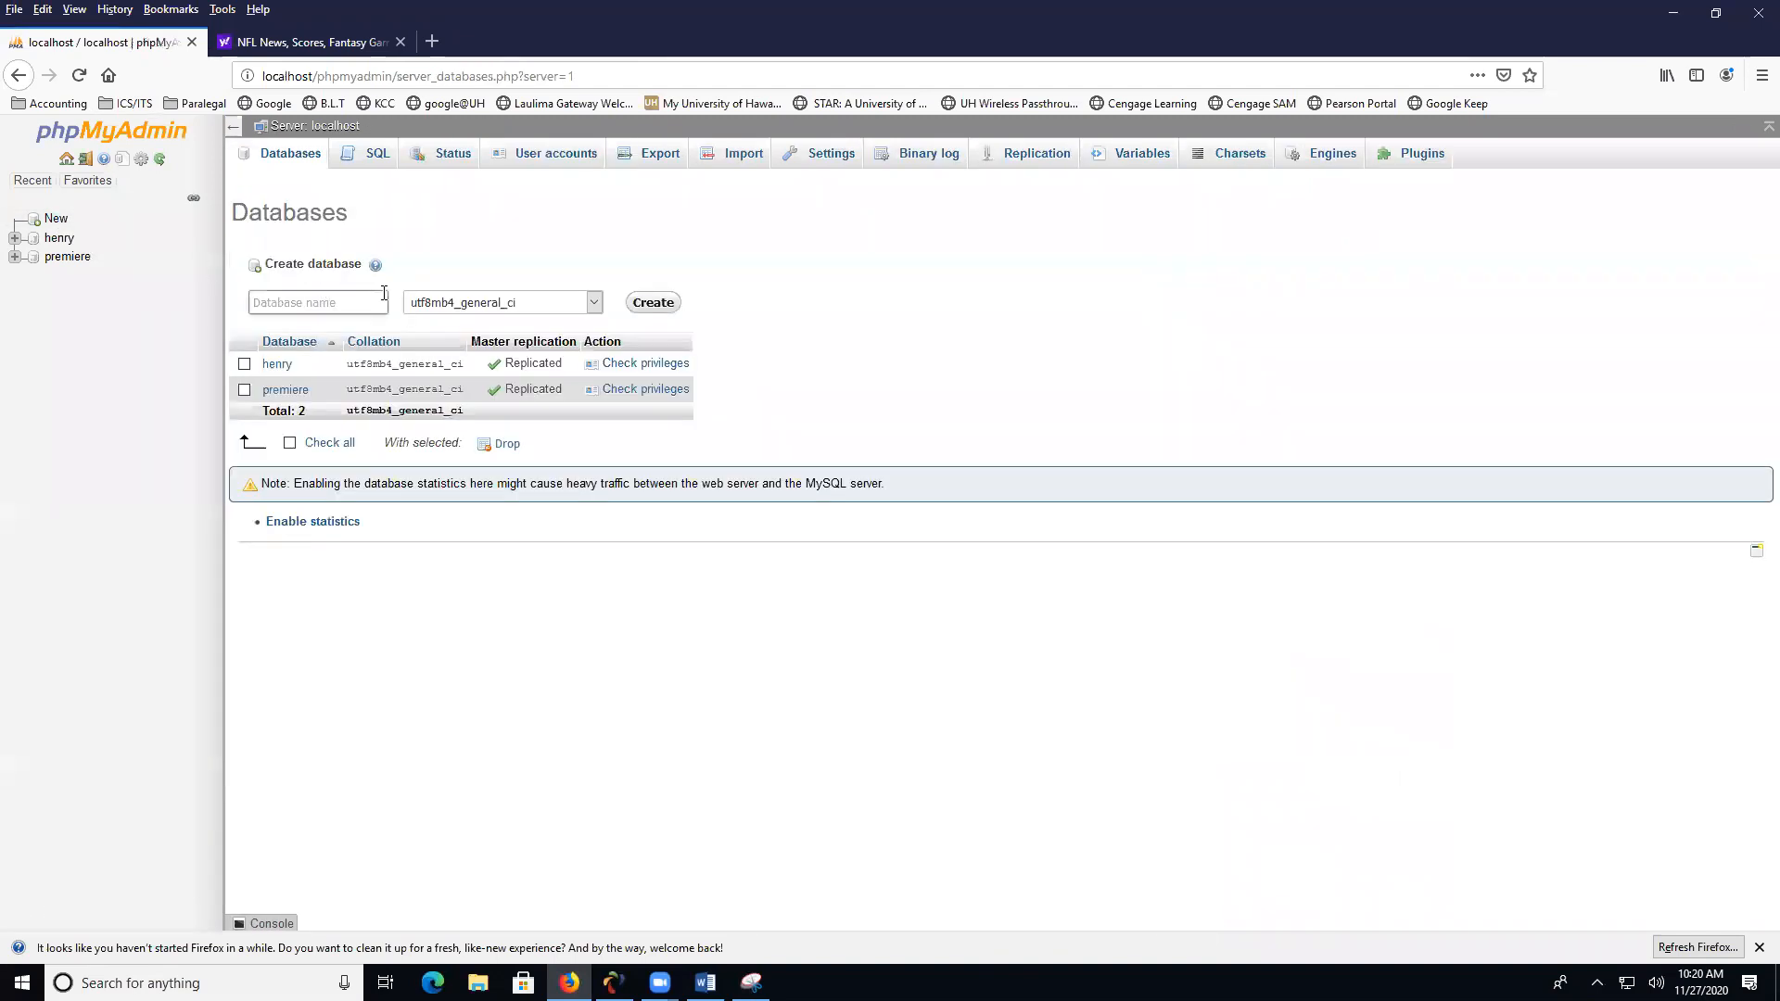
{"action": "type", "text": "nflpassing"}
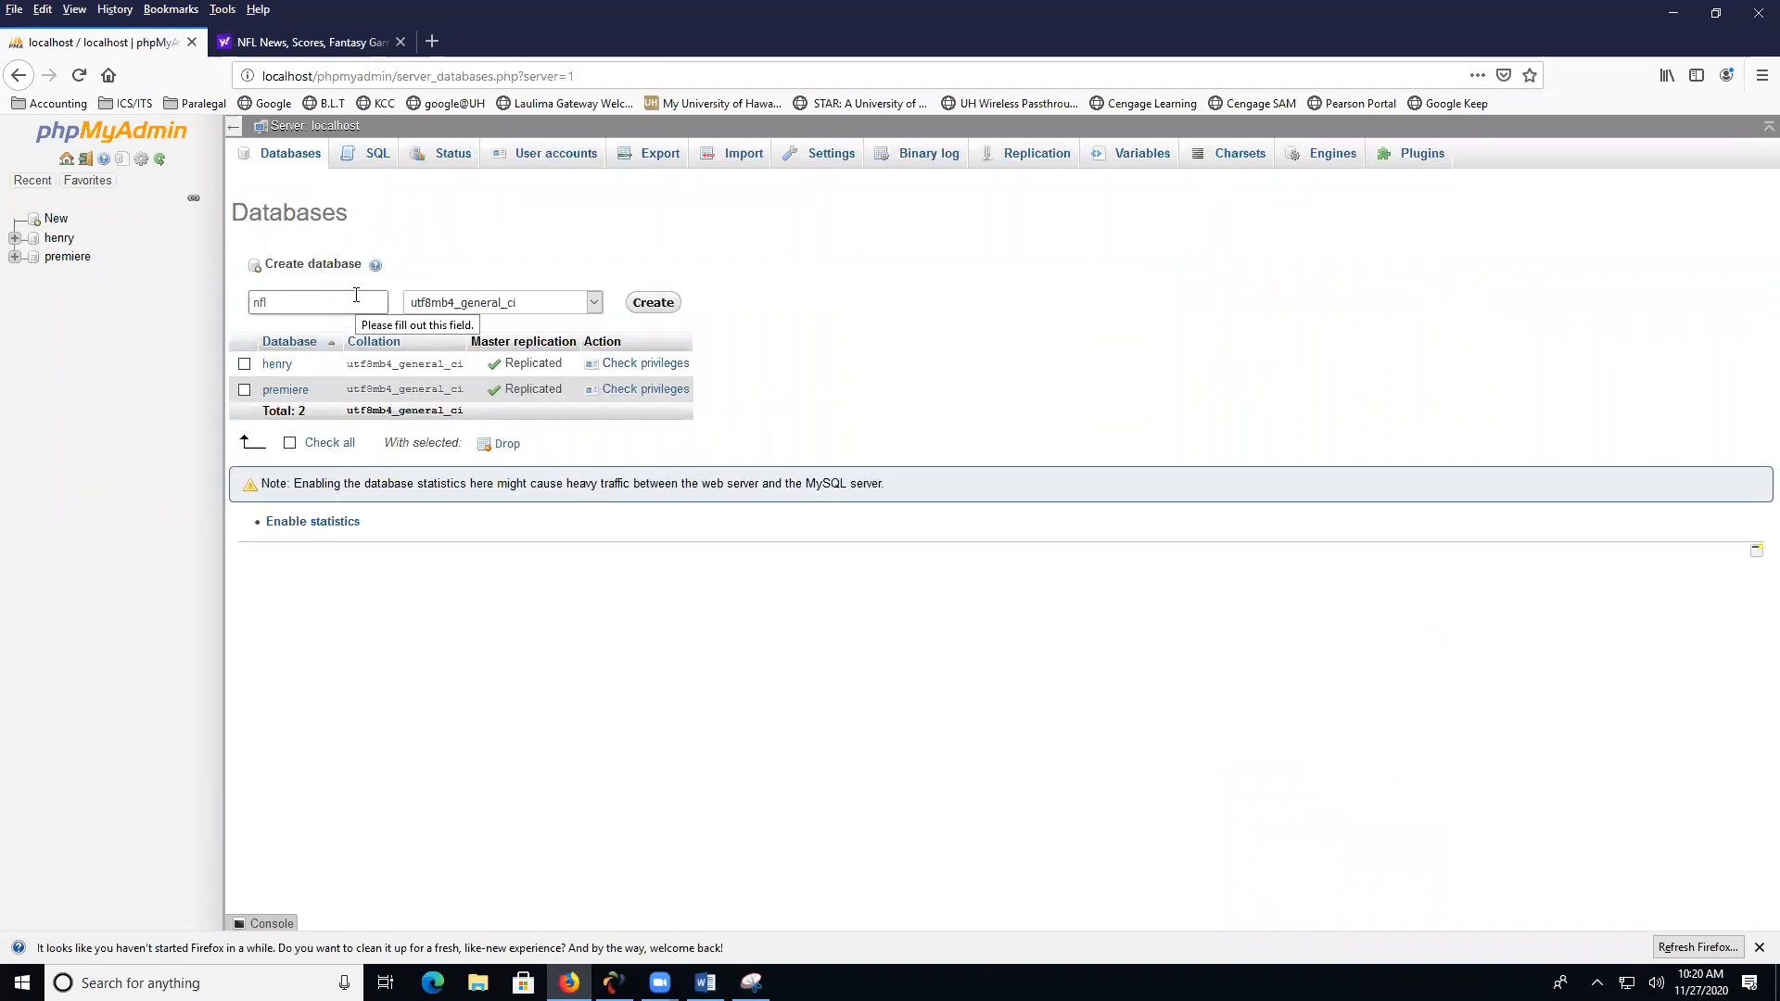
{"action": "left_click", "coordinate": [652, 302]}
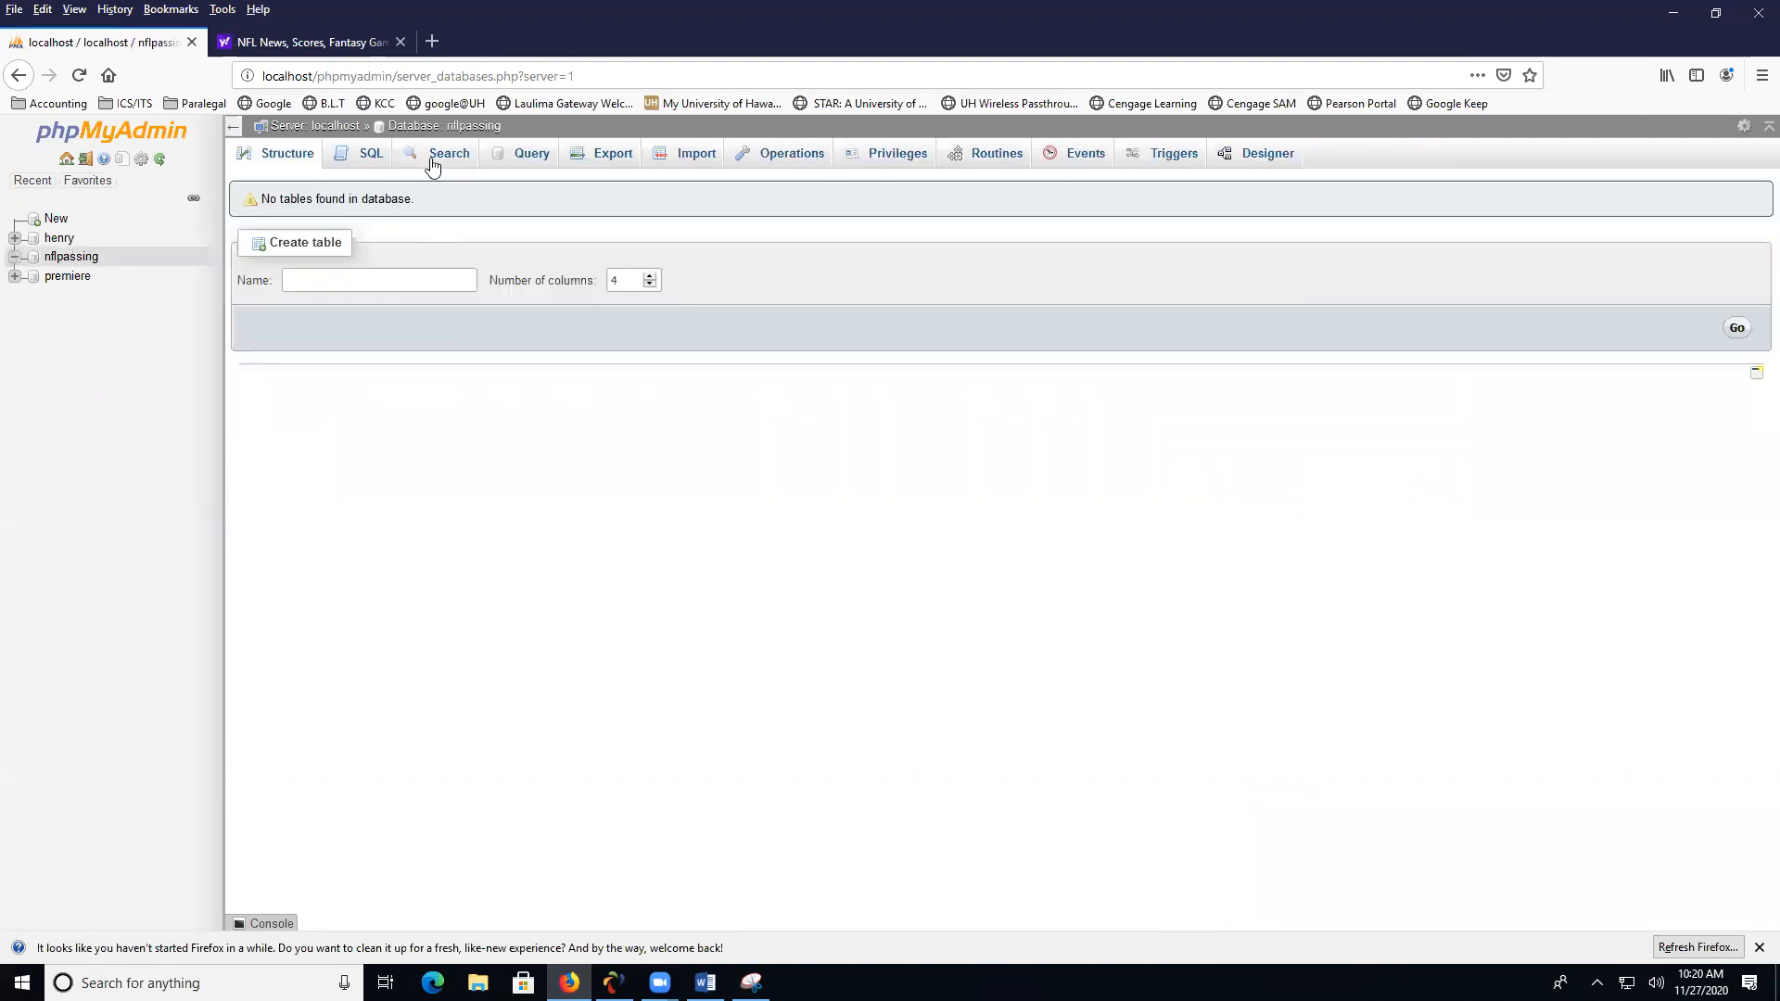
- Import nflpassing.ods from the Desktop into the nflpassing database, using the file's first line as the table column names
{"action": "left_click", "coordinate": [690, 163]}
{"action": "left_click", "coordinate": [409, 339]}
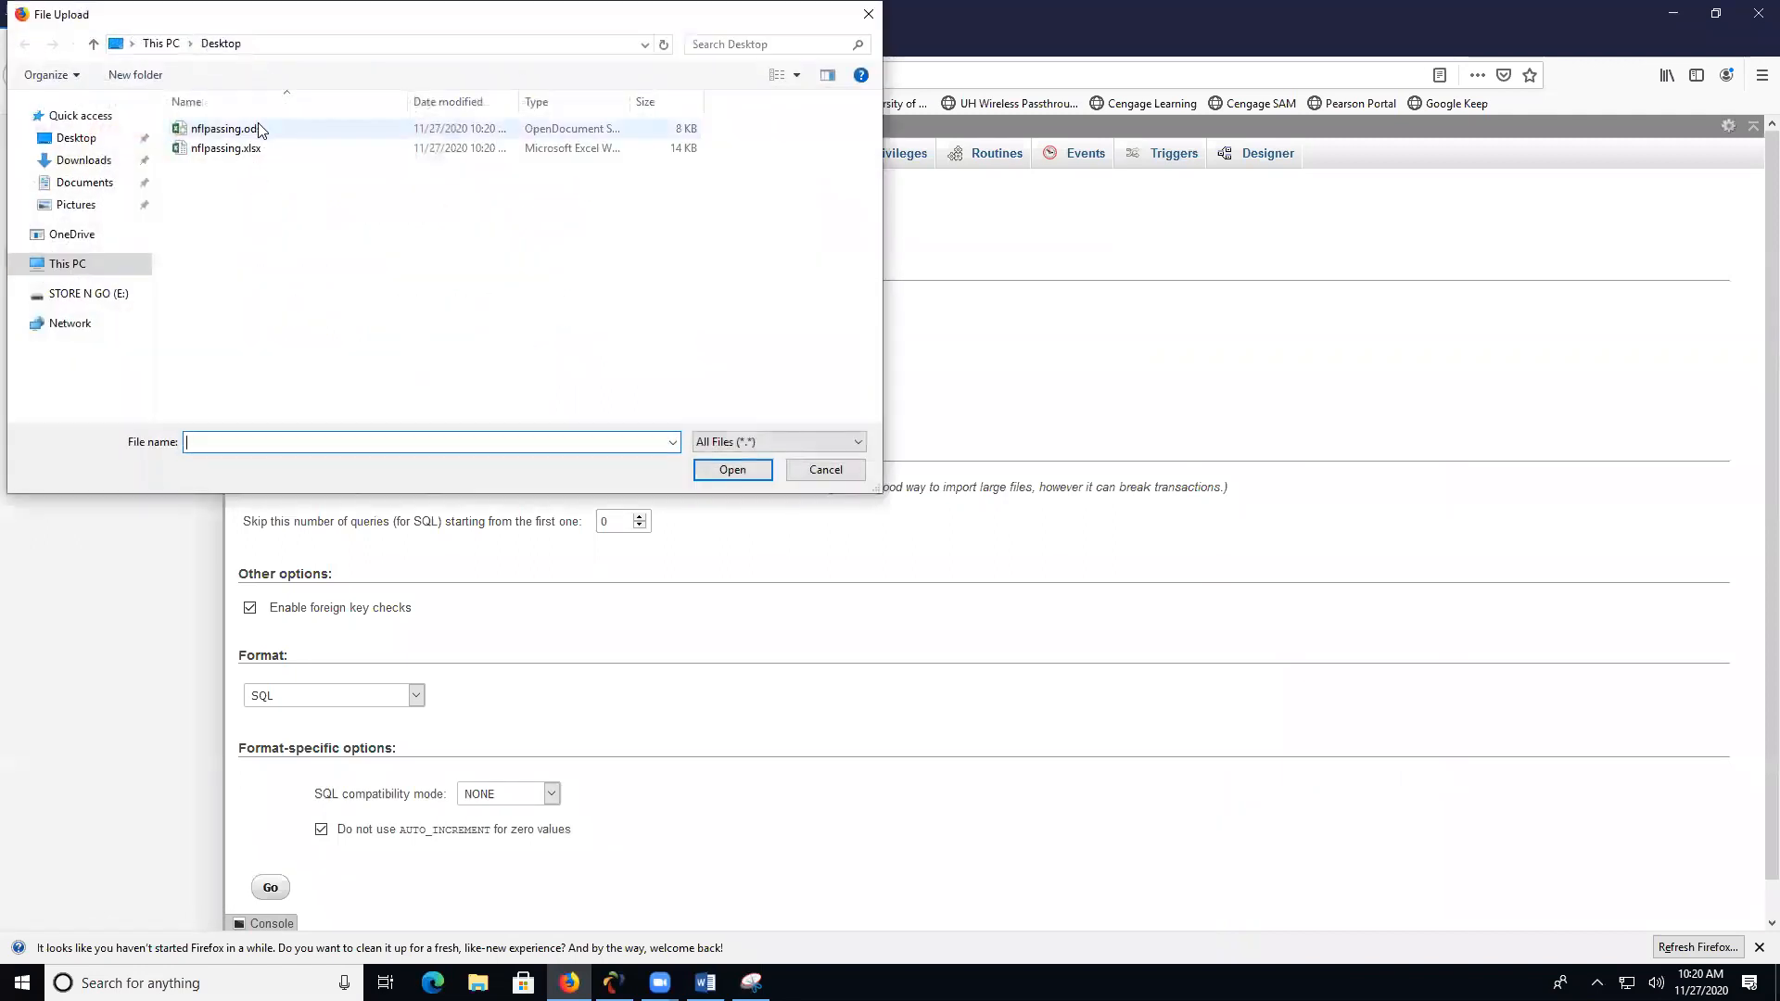
{"action": "left_click", "coordinate": [259, 130]}
{"action": "left_click", "coordinate": [732, 469]}
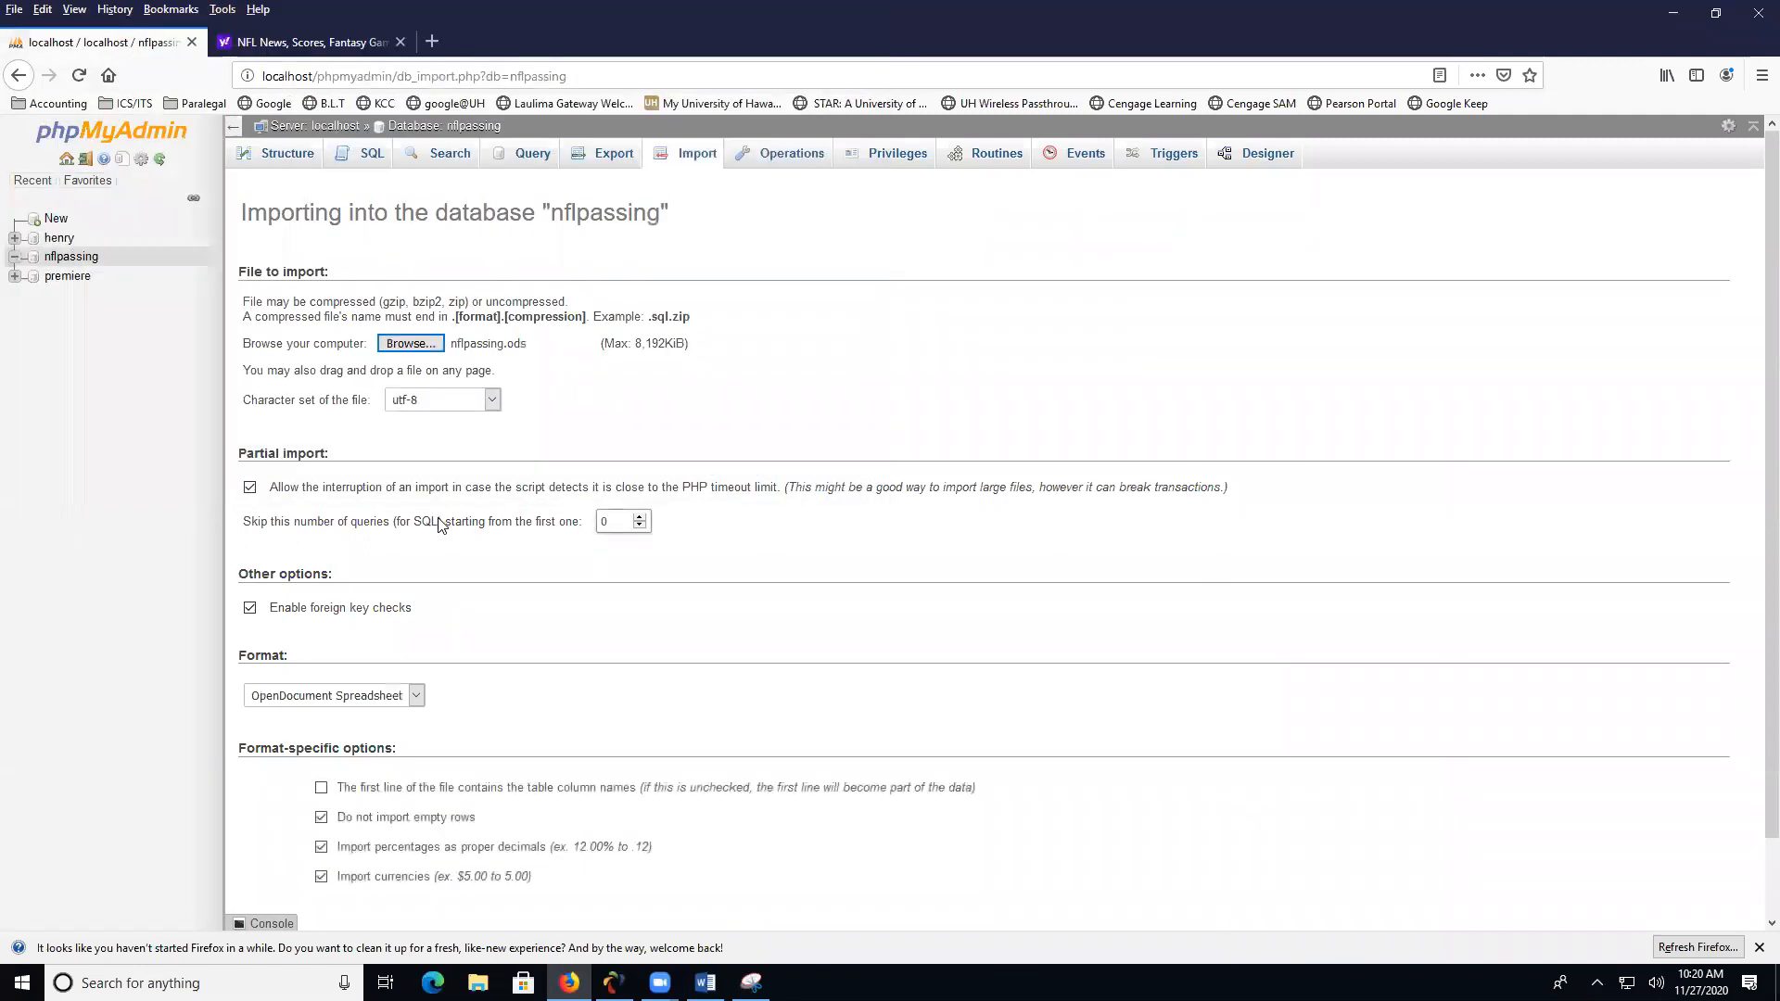
{"action": "left_click", "coordinate": [321, 787]}
{"action": "scroll", "coordinate": [934, 771], "scroll_direction": "down", "scroll_amount": 2}
{"action": "left_click", "coordinate": [270, 851]}
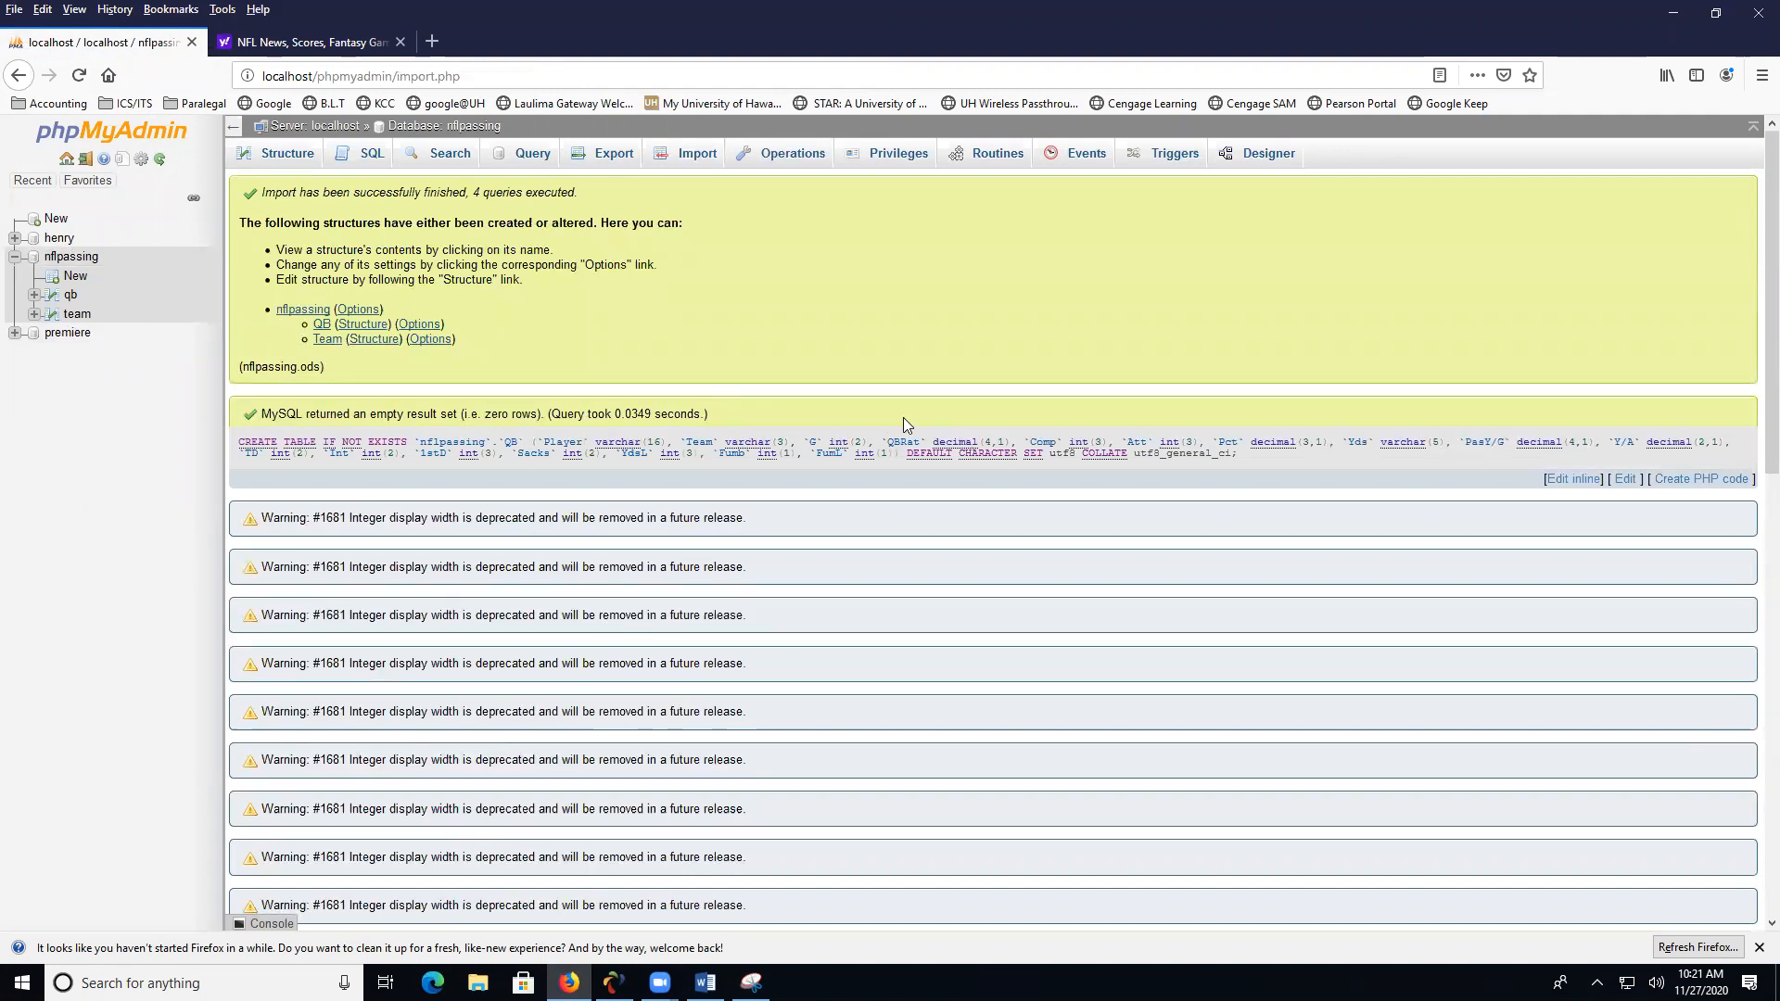
- Make the Team column the primary key of the team table
{"action": "left_click", "coordinate": [77, 314]}
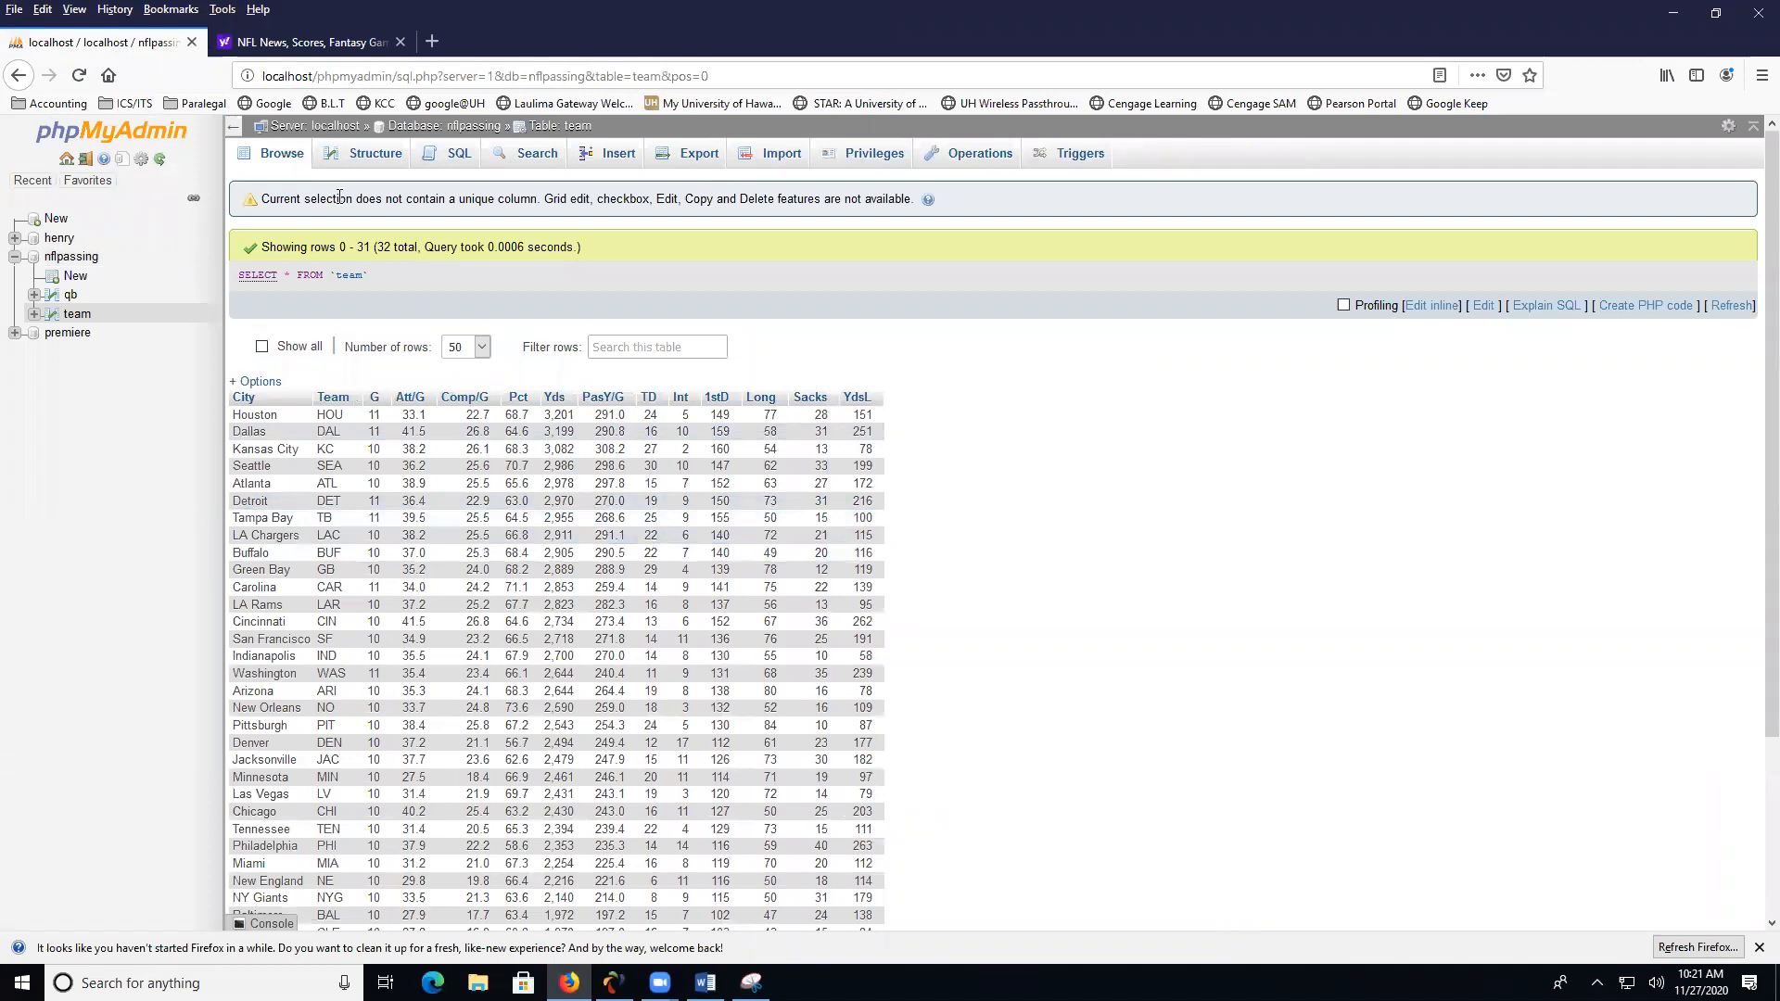
{"action": "left_click", "coordinate": [378, 164]}
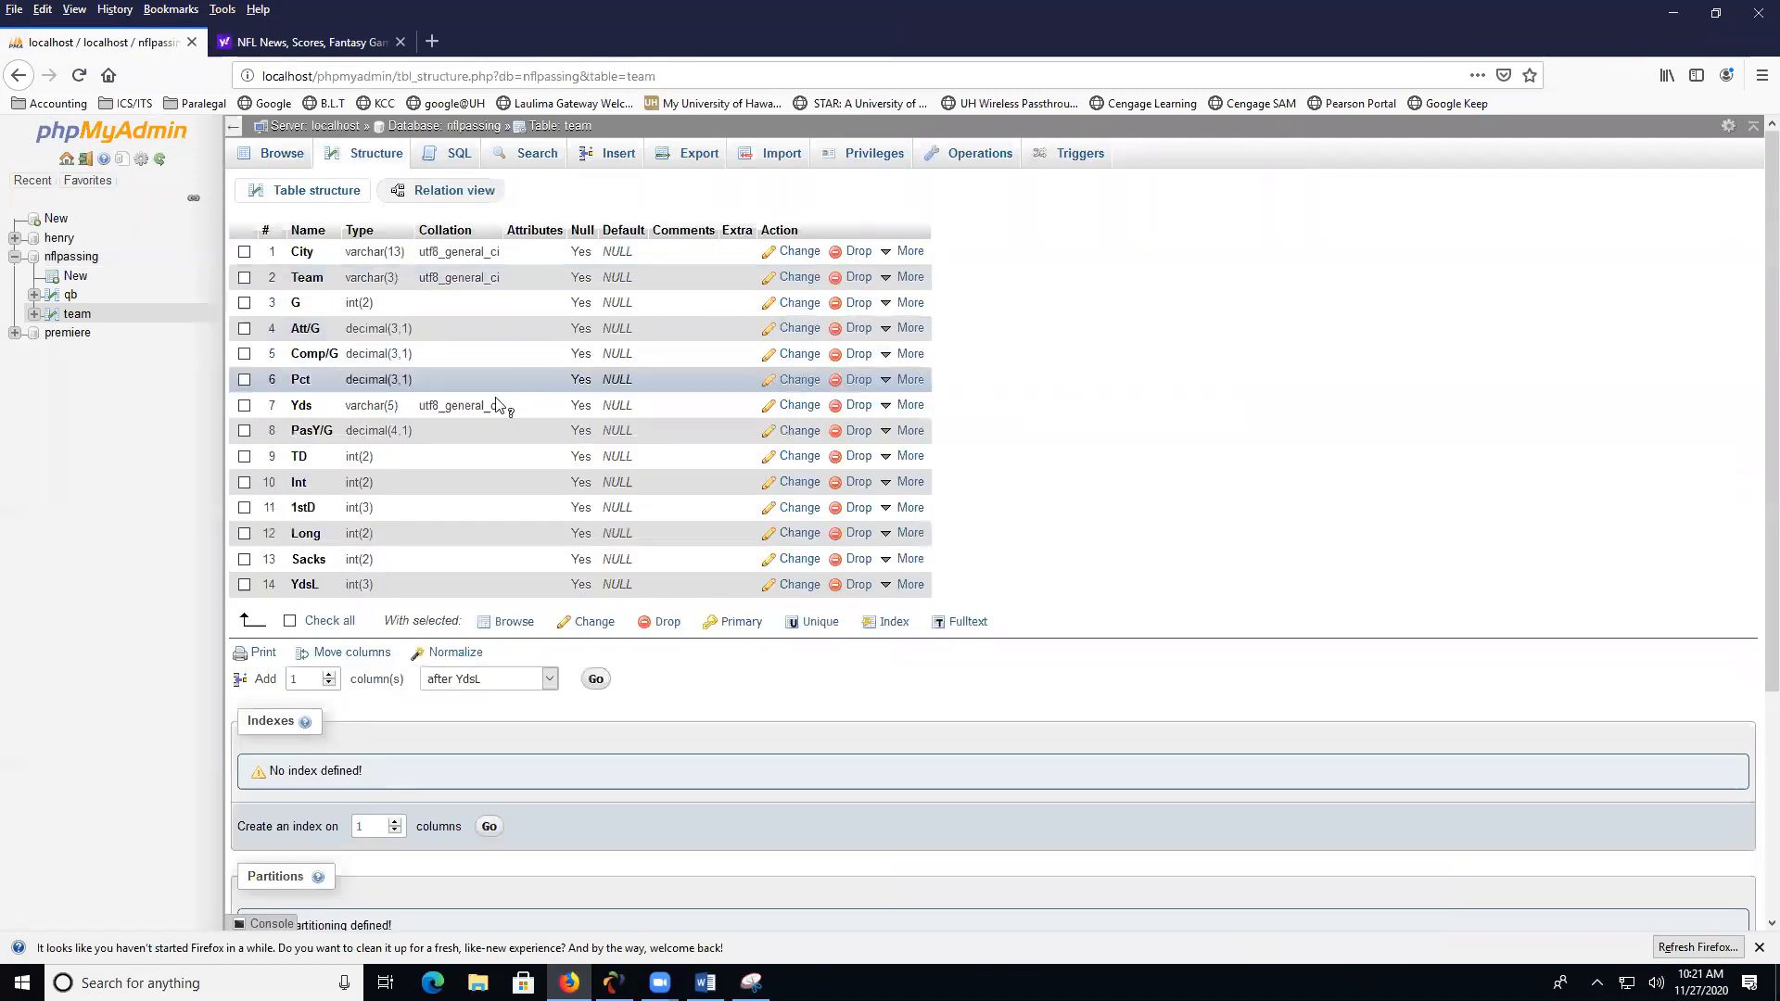
{"action": "left_click", "coordinate": [319, 277]}
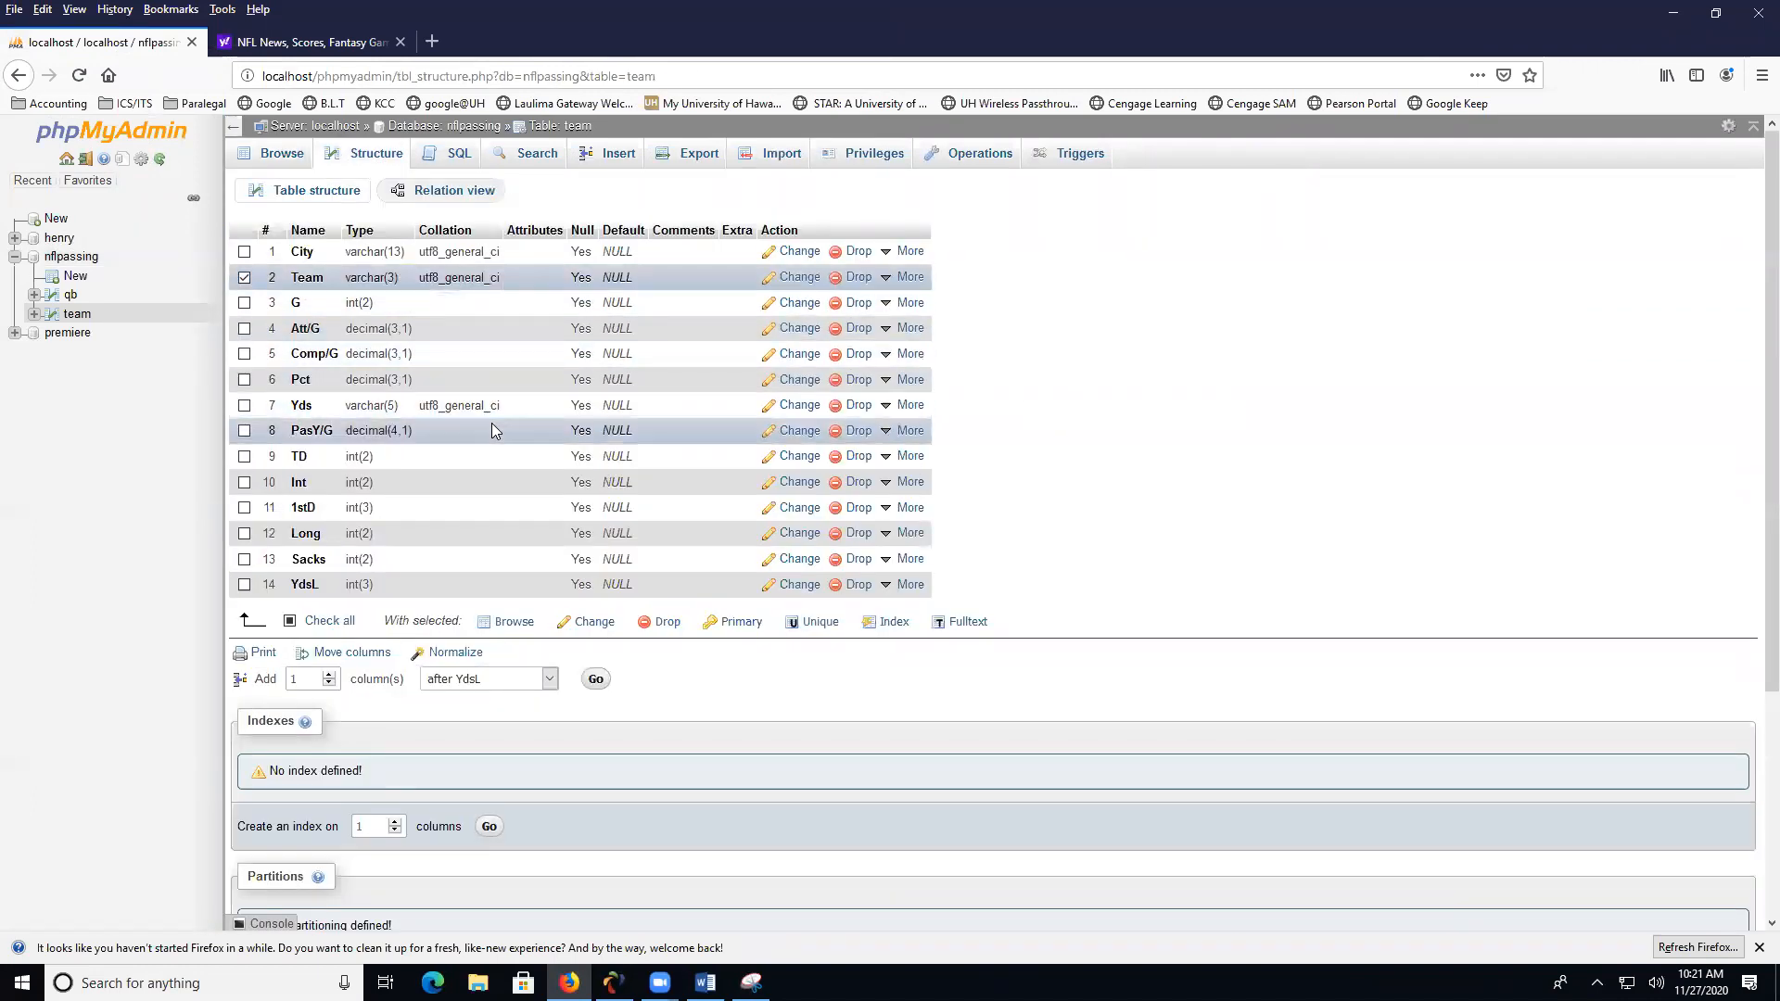
{"action": "left_click", "coordinate": [742, 622]}
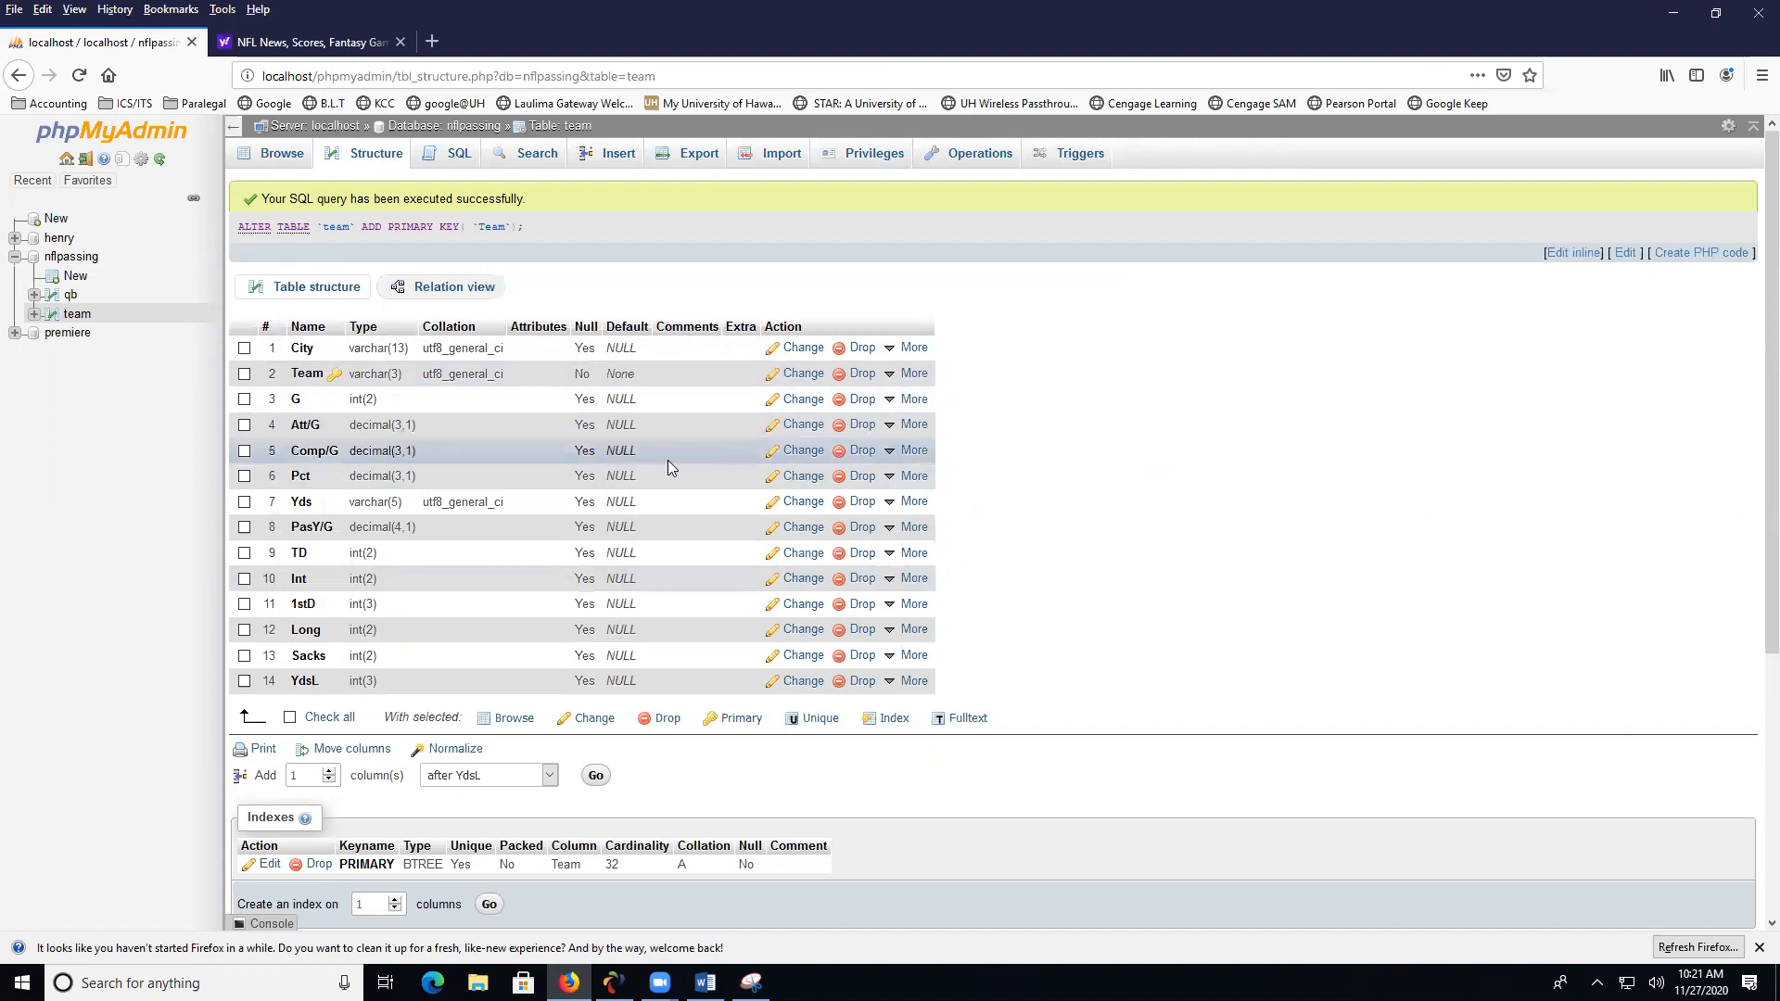
- Show the nflpassing database in the Designer and separate the overlapping tables, placing team on the left of qb
{"action": "left_click", "coordinate": [73, 256]}
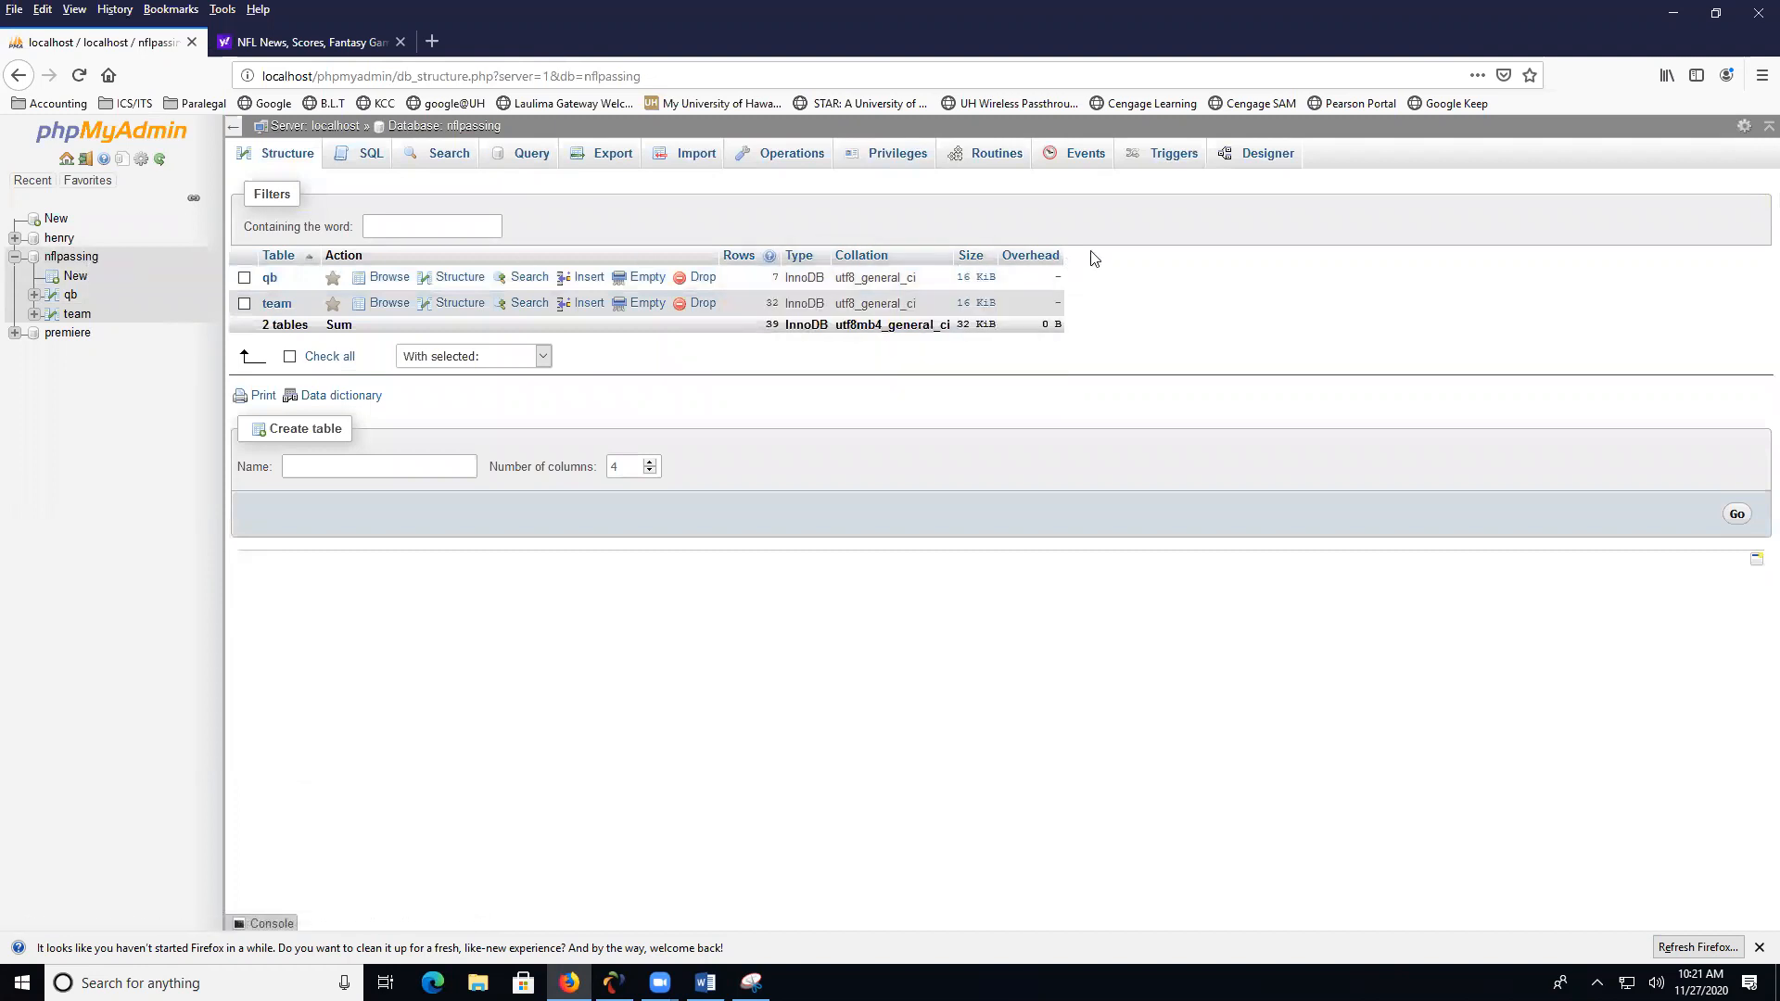
{"action": "left_click", "coordinate": [1268, 155]}
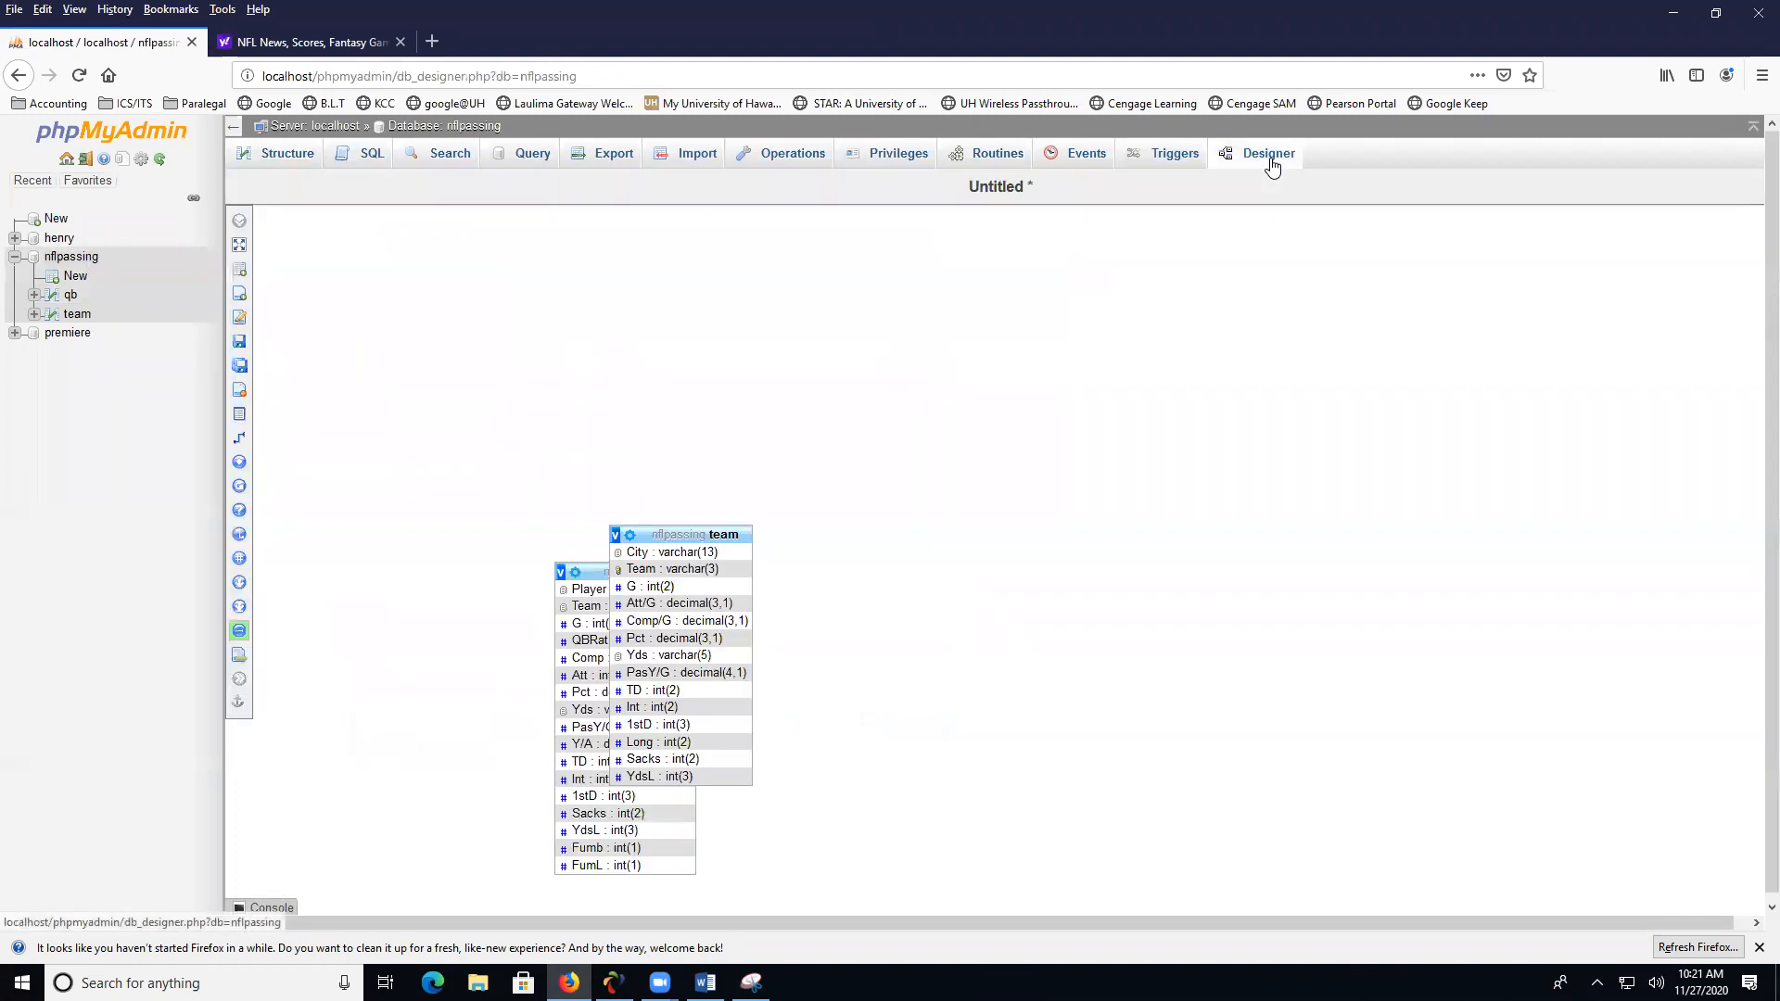
{"action": "left_click_drag", "start_coordinate": [660, 535], "coordinate": [962, 538]}
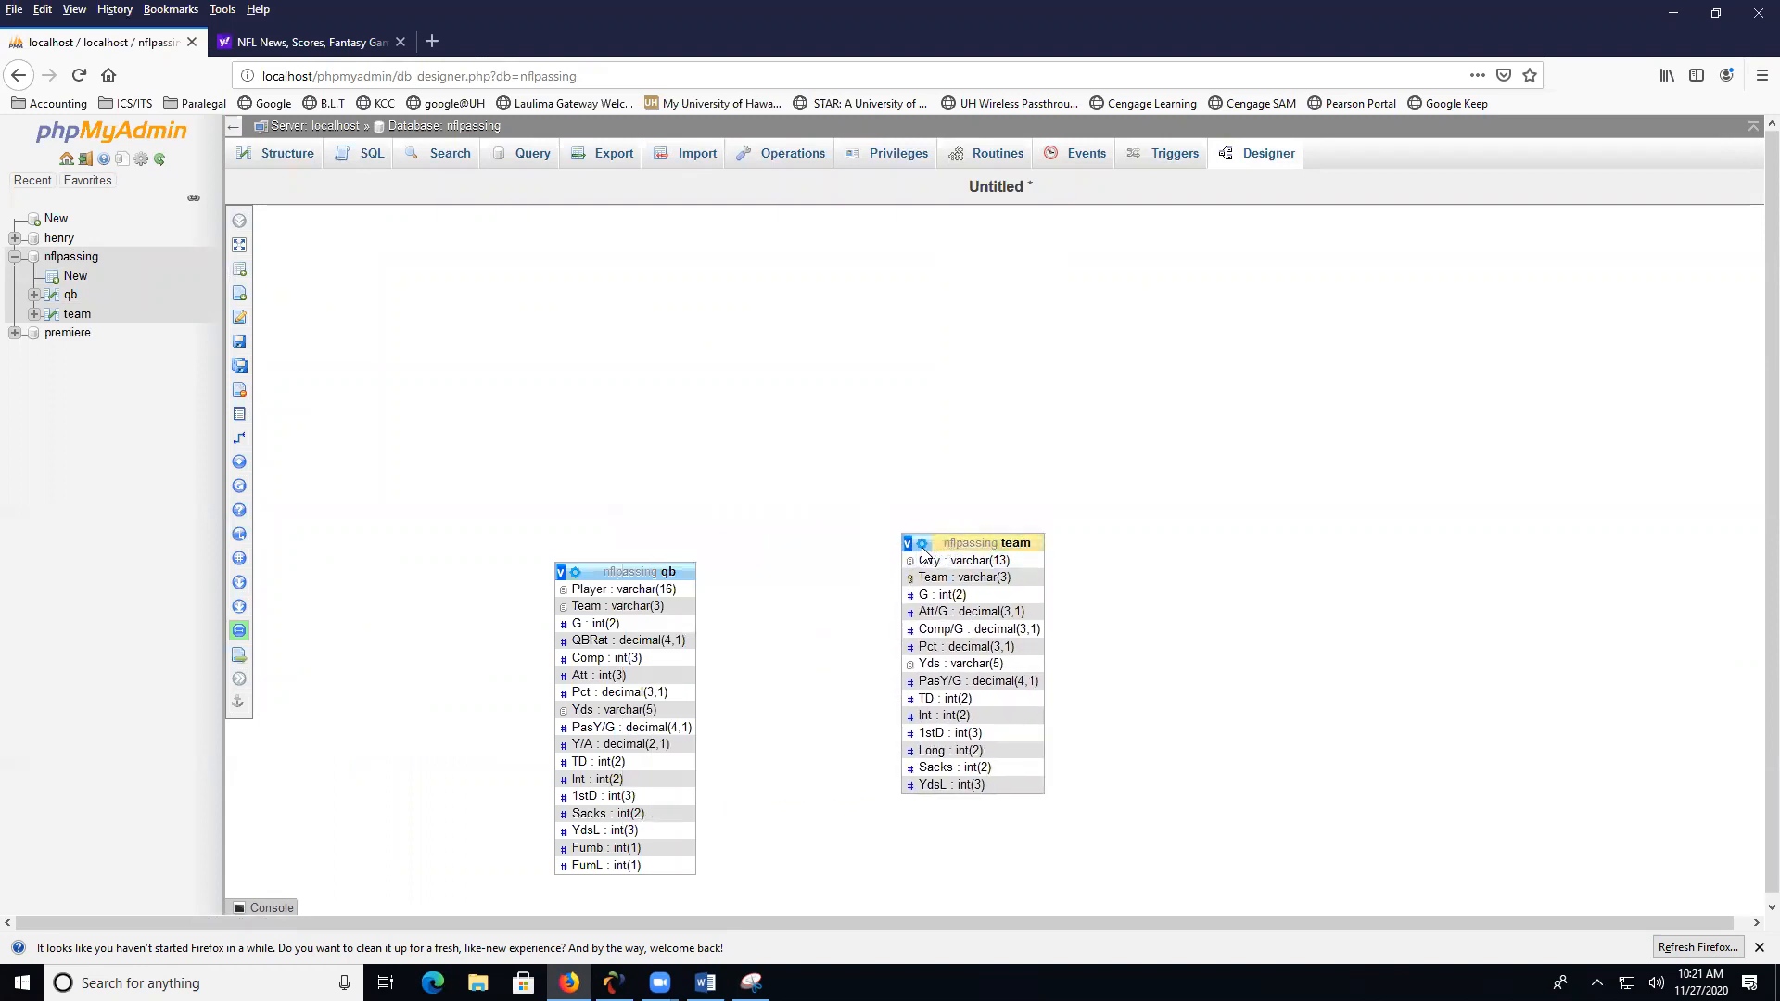
{"action": "left_click_drag", "start_coordinate": [630, 574], "coordinate": [766, 508]}
{"action": "left_click_drag", "start_coordinate": [964, 542], "coordinate": [401, 405]}
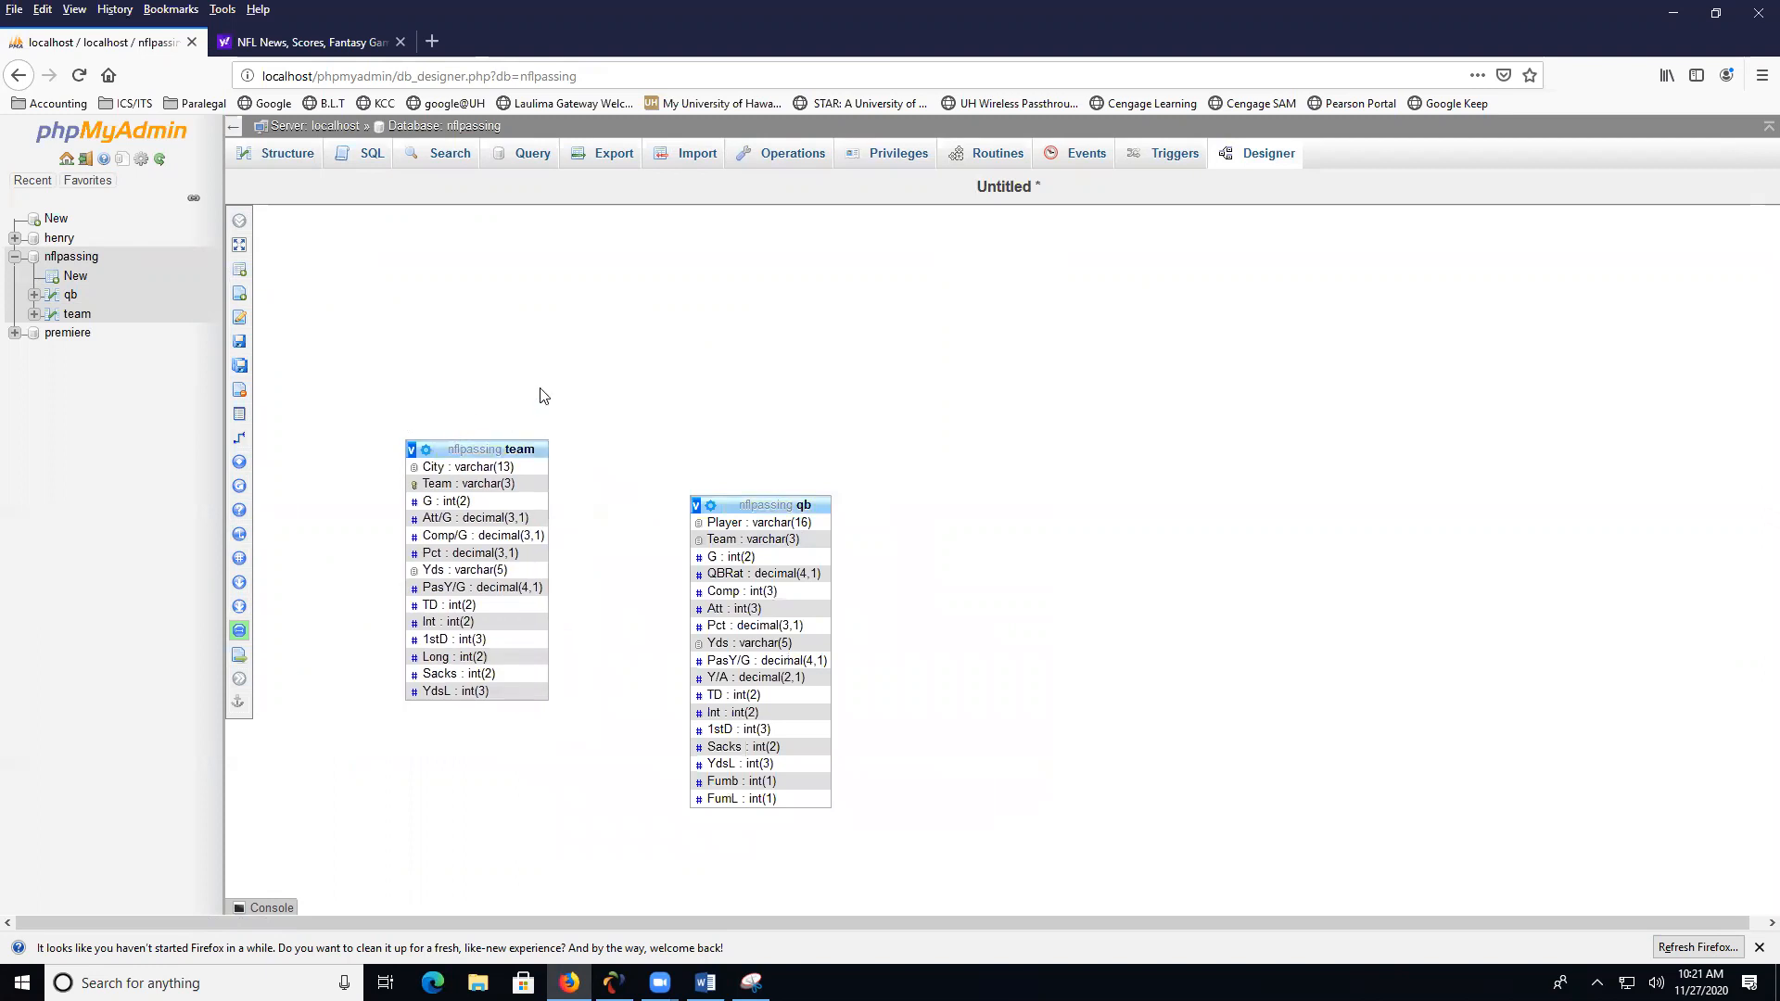
- Try to create a relation in the Designer from the team table's Team key to the qb table's Team column
{"action": "left_click", "coordinate": [243, 441]}
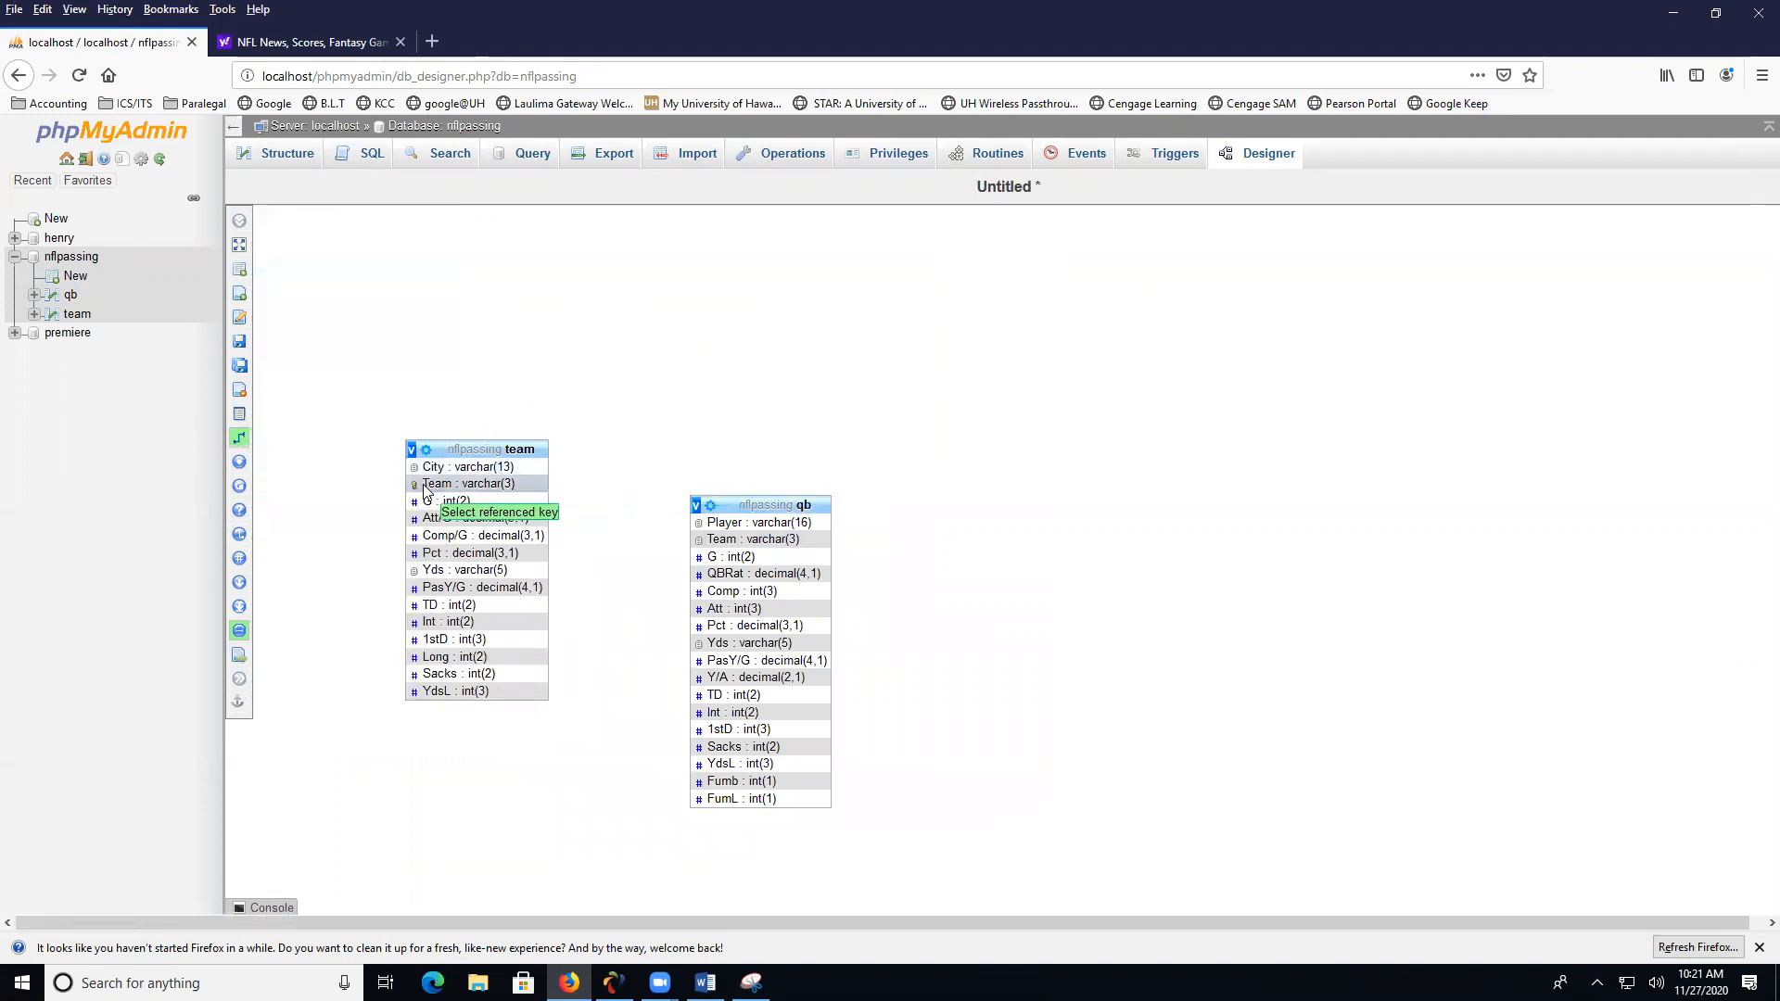
{"action": "left_click", "coordinate": [428, 485]}
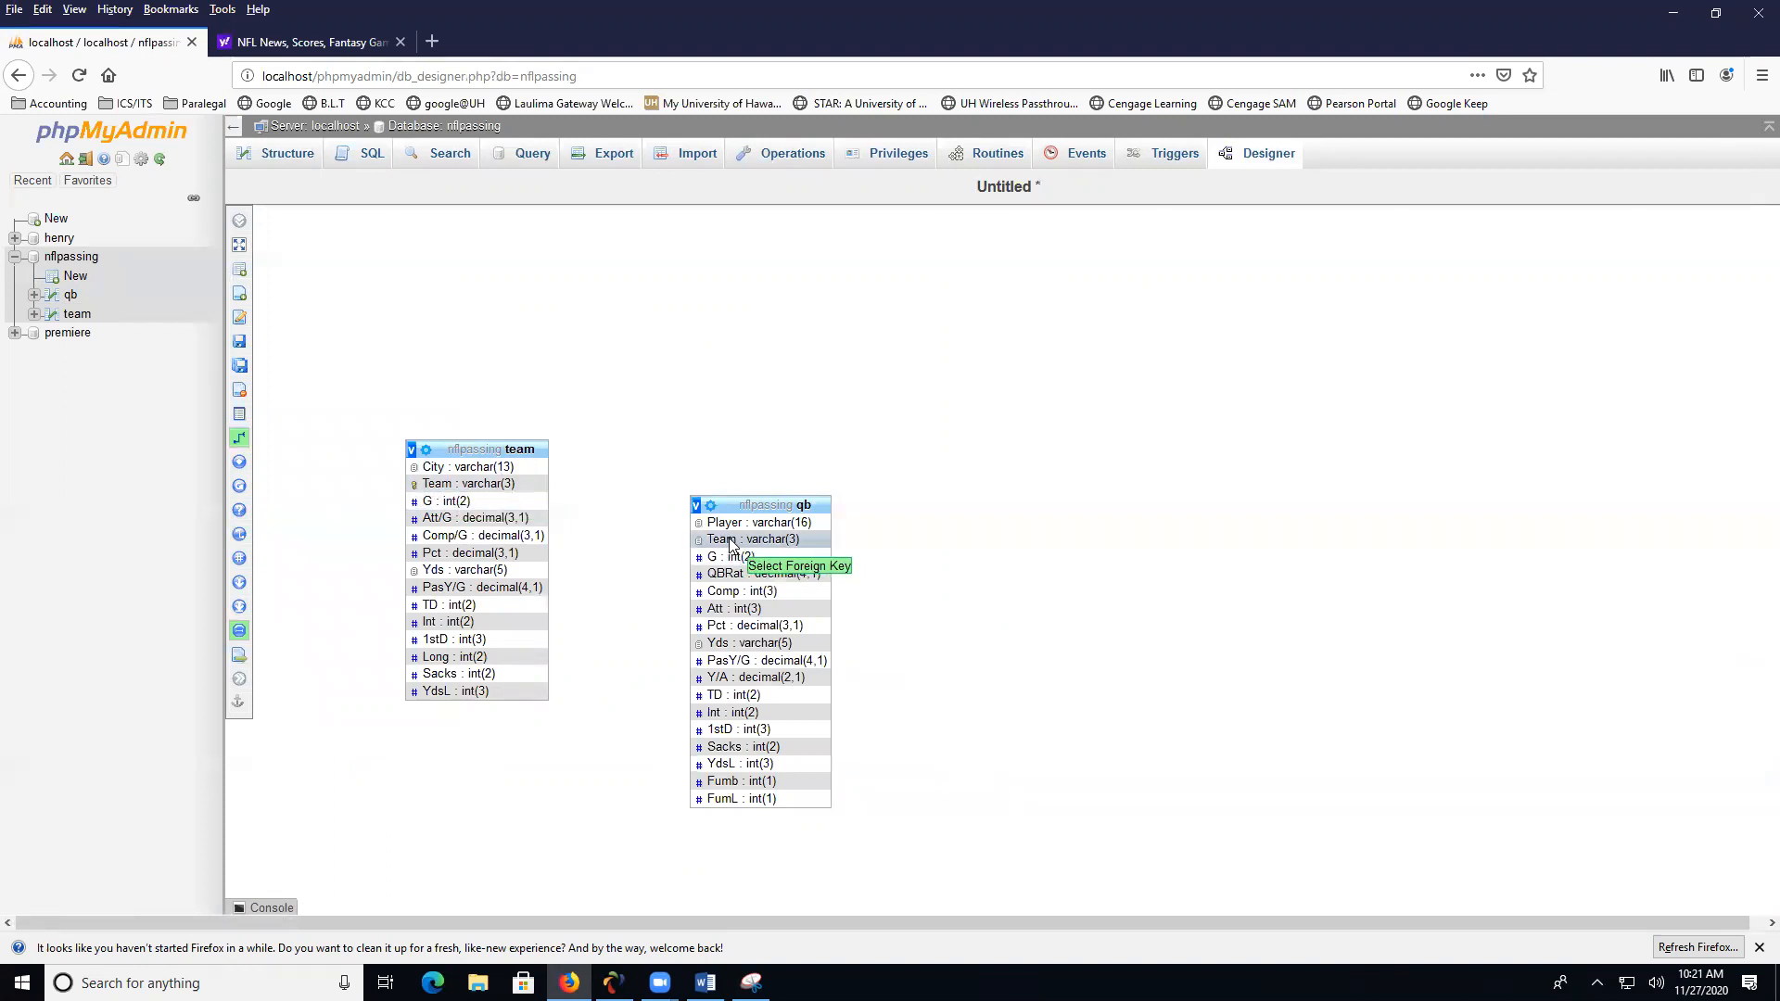
{"action": "left_click", "coordinate": [730, 544]}
{"action": "left_click", "coordinate": [803, 588]}
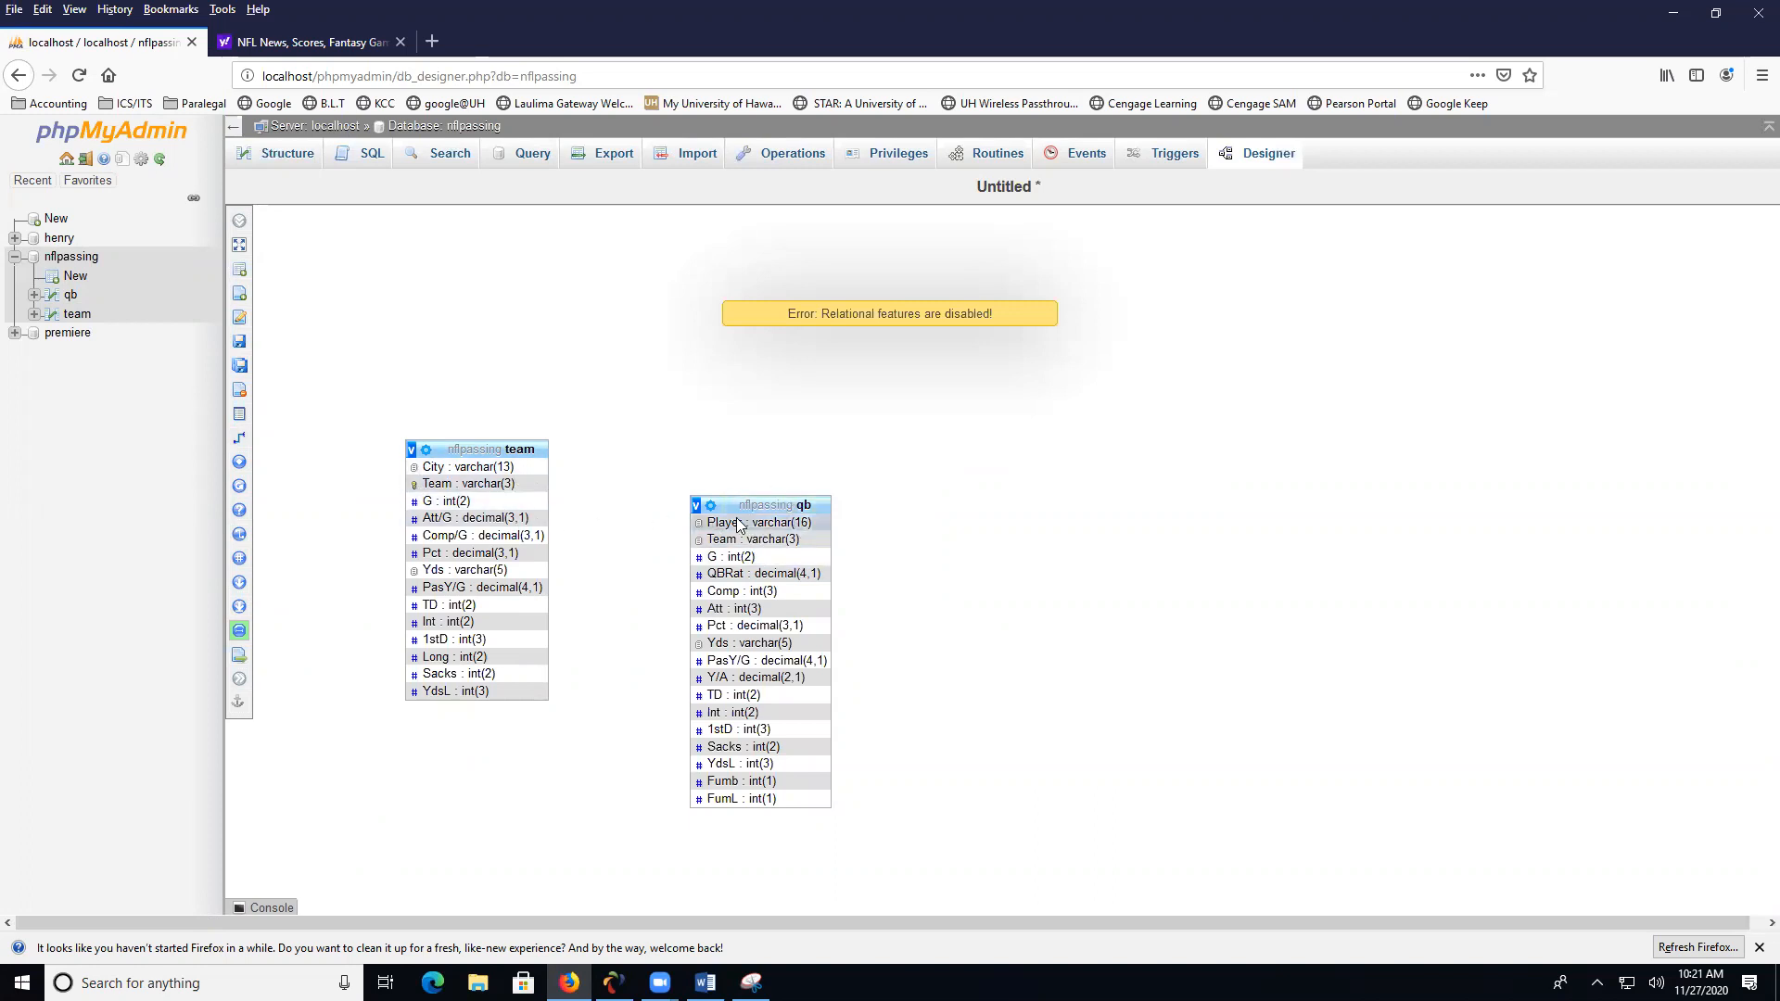
- Open the qb table's relation view and name a new foreign key constraint qbtoteam
{"action": "left_click", "coordinate": [72, 297]}
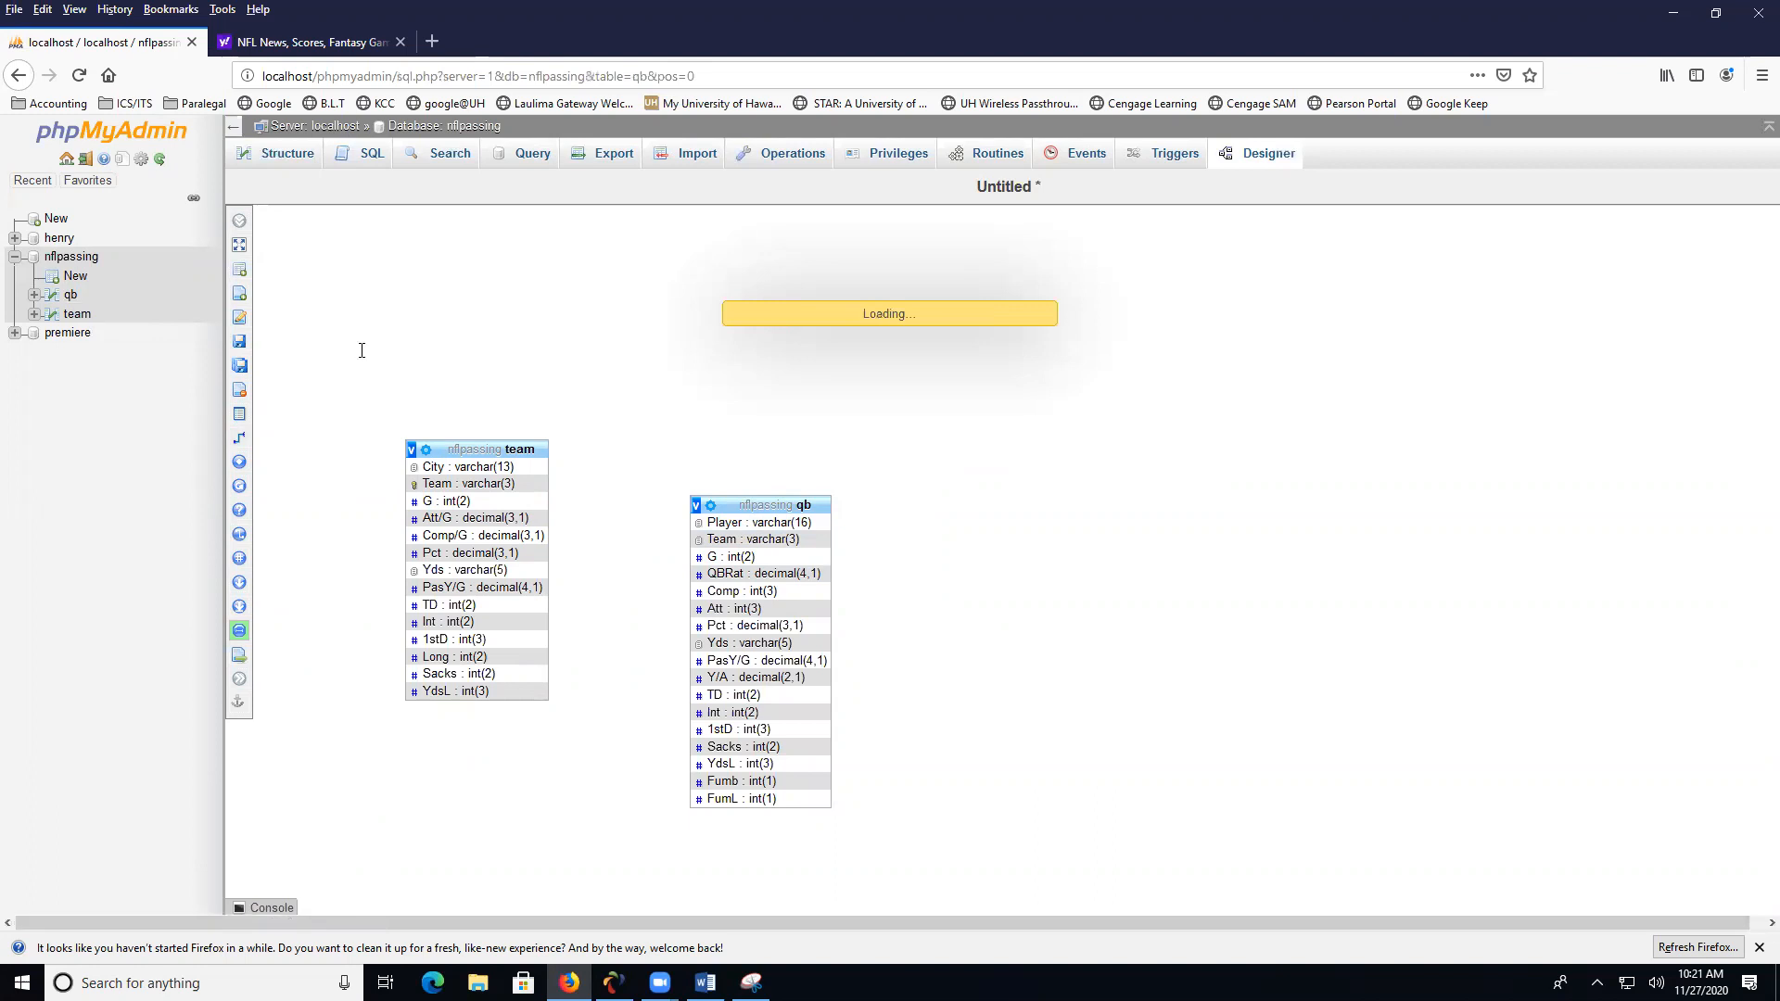
{"action": "left_click", "coordinate": [371, 152]}
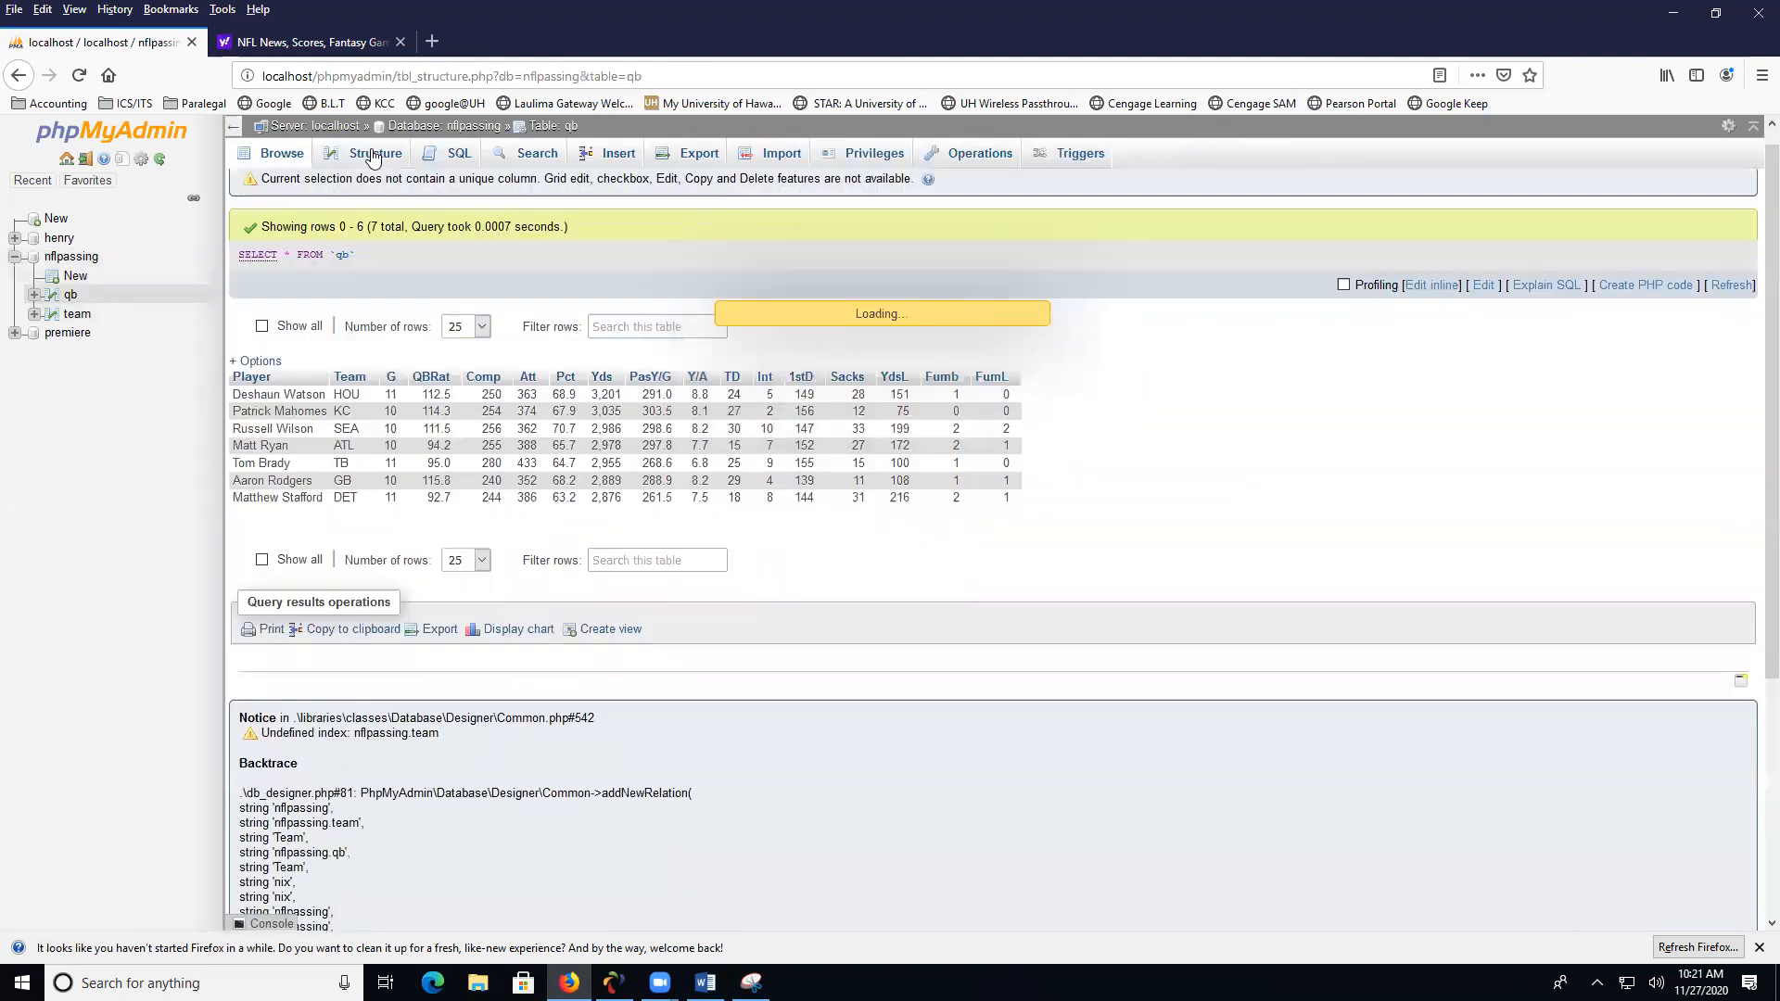
{"action": "left_click", "coordinate": [456, 197]}
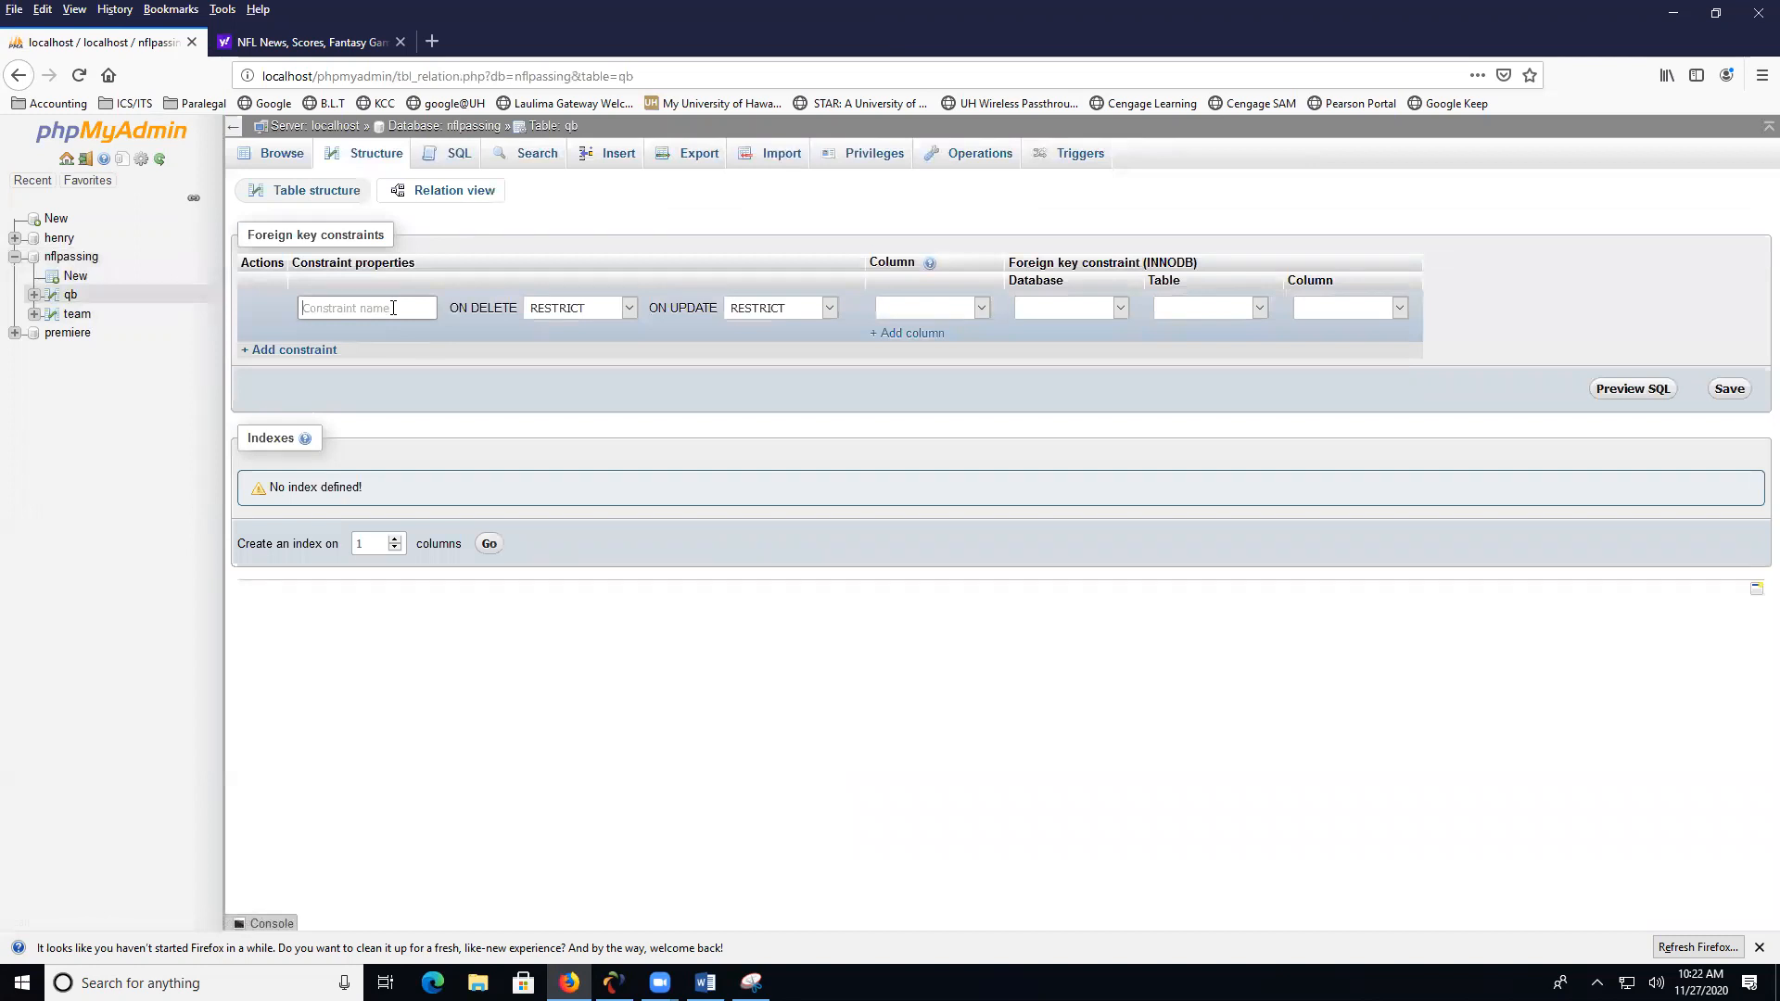
{"action": "type", "text": "qbtoteam"}
{"action": "key", "text": "Tab"}
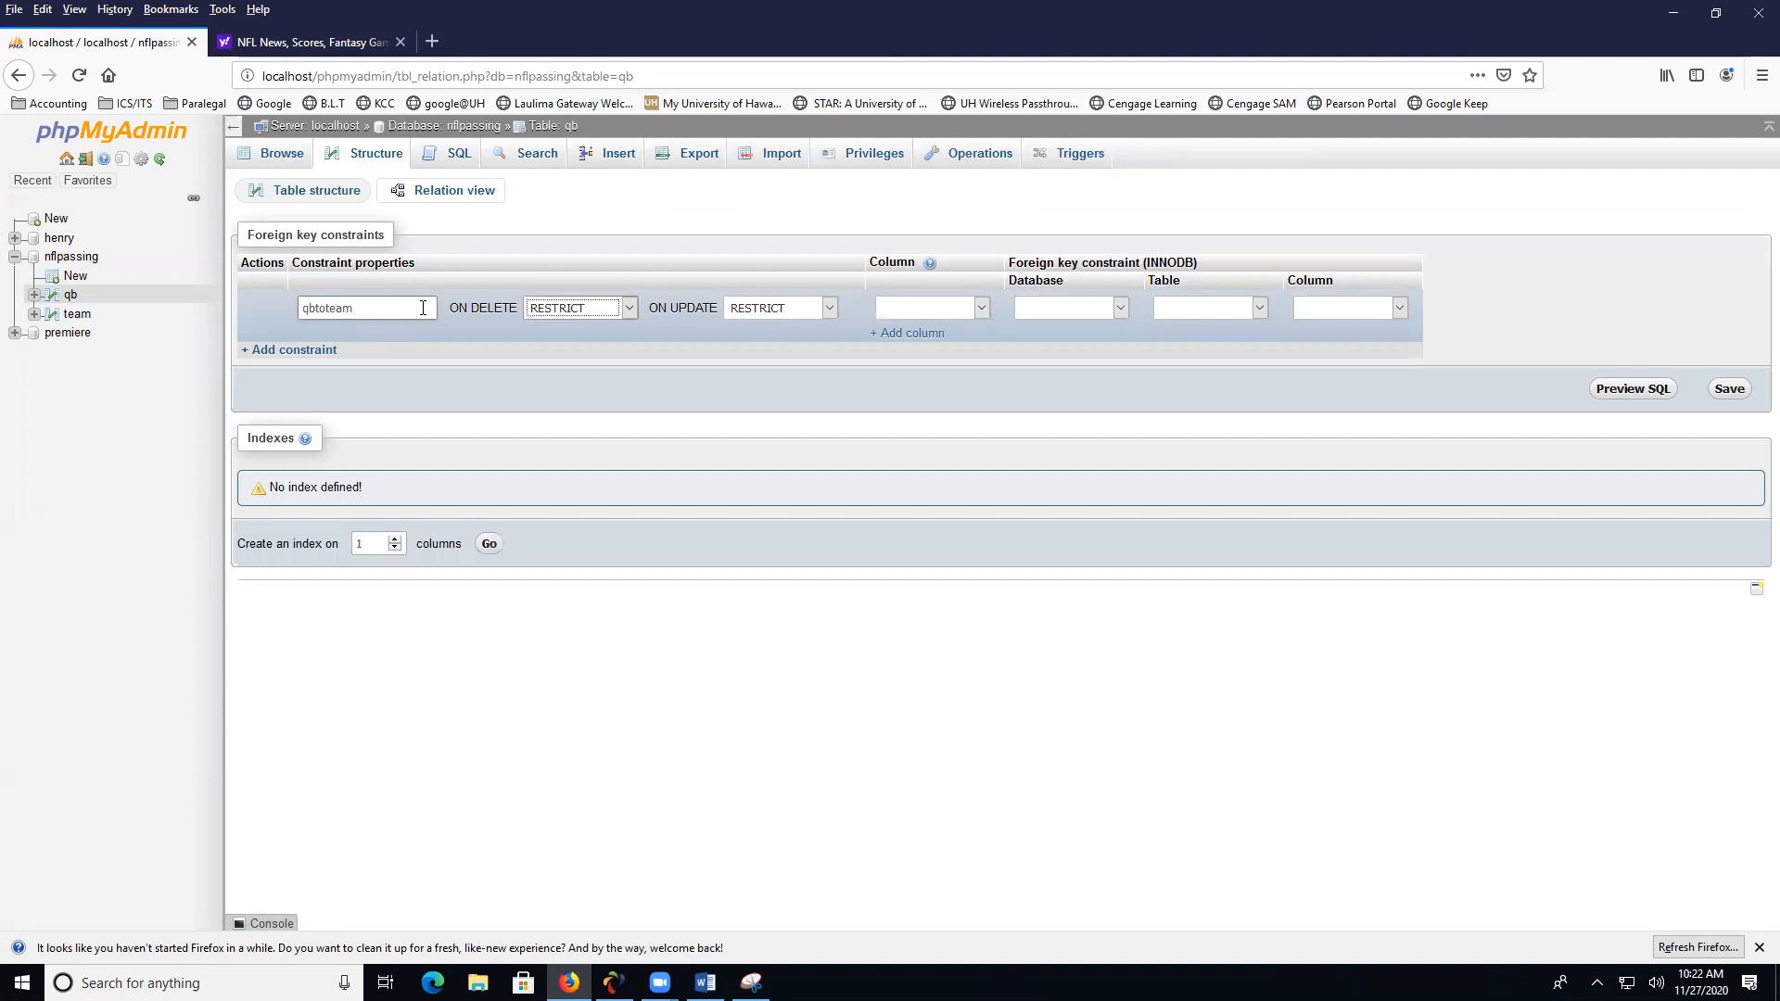
- Make the qbtoteam constraint's Team column reference the Team column of the team table in nflpassing, and save the constraint
{"action": "left_click", "coordinate": [987, 309]}
{"action": "left_click", "coordinate": [988, 306]}
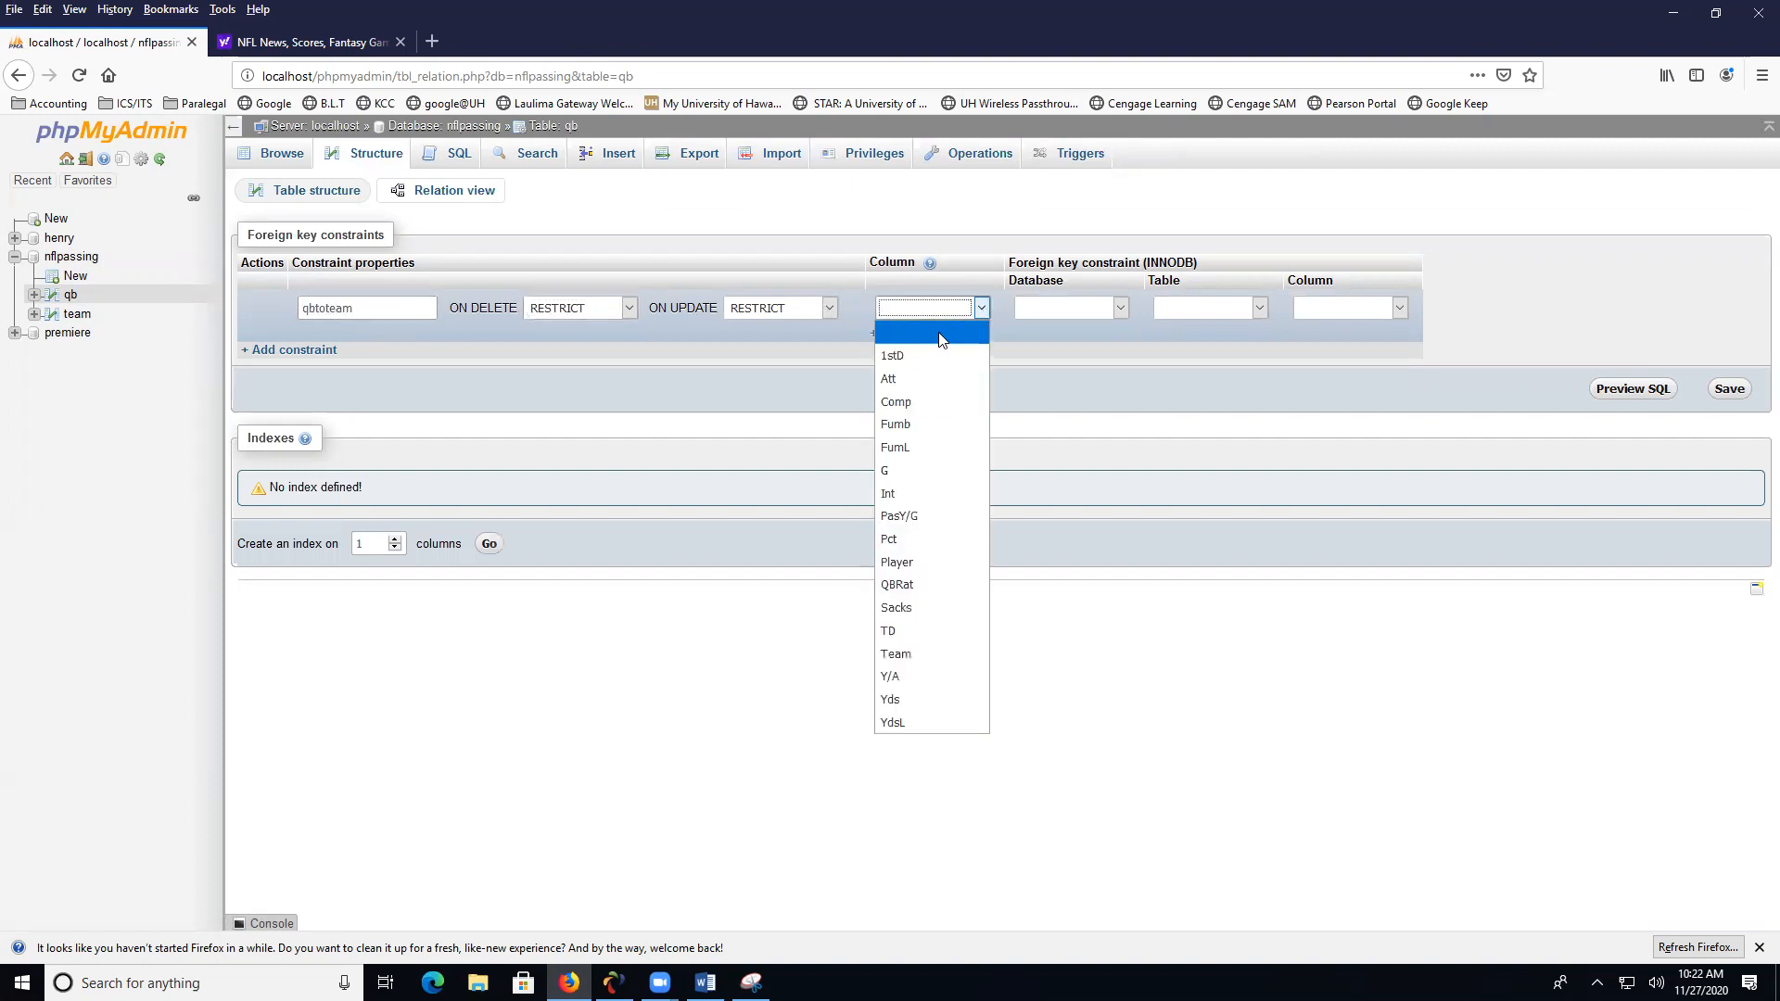
{"action": "left_click", "coordinate": [908, 654]}
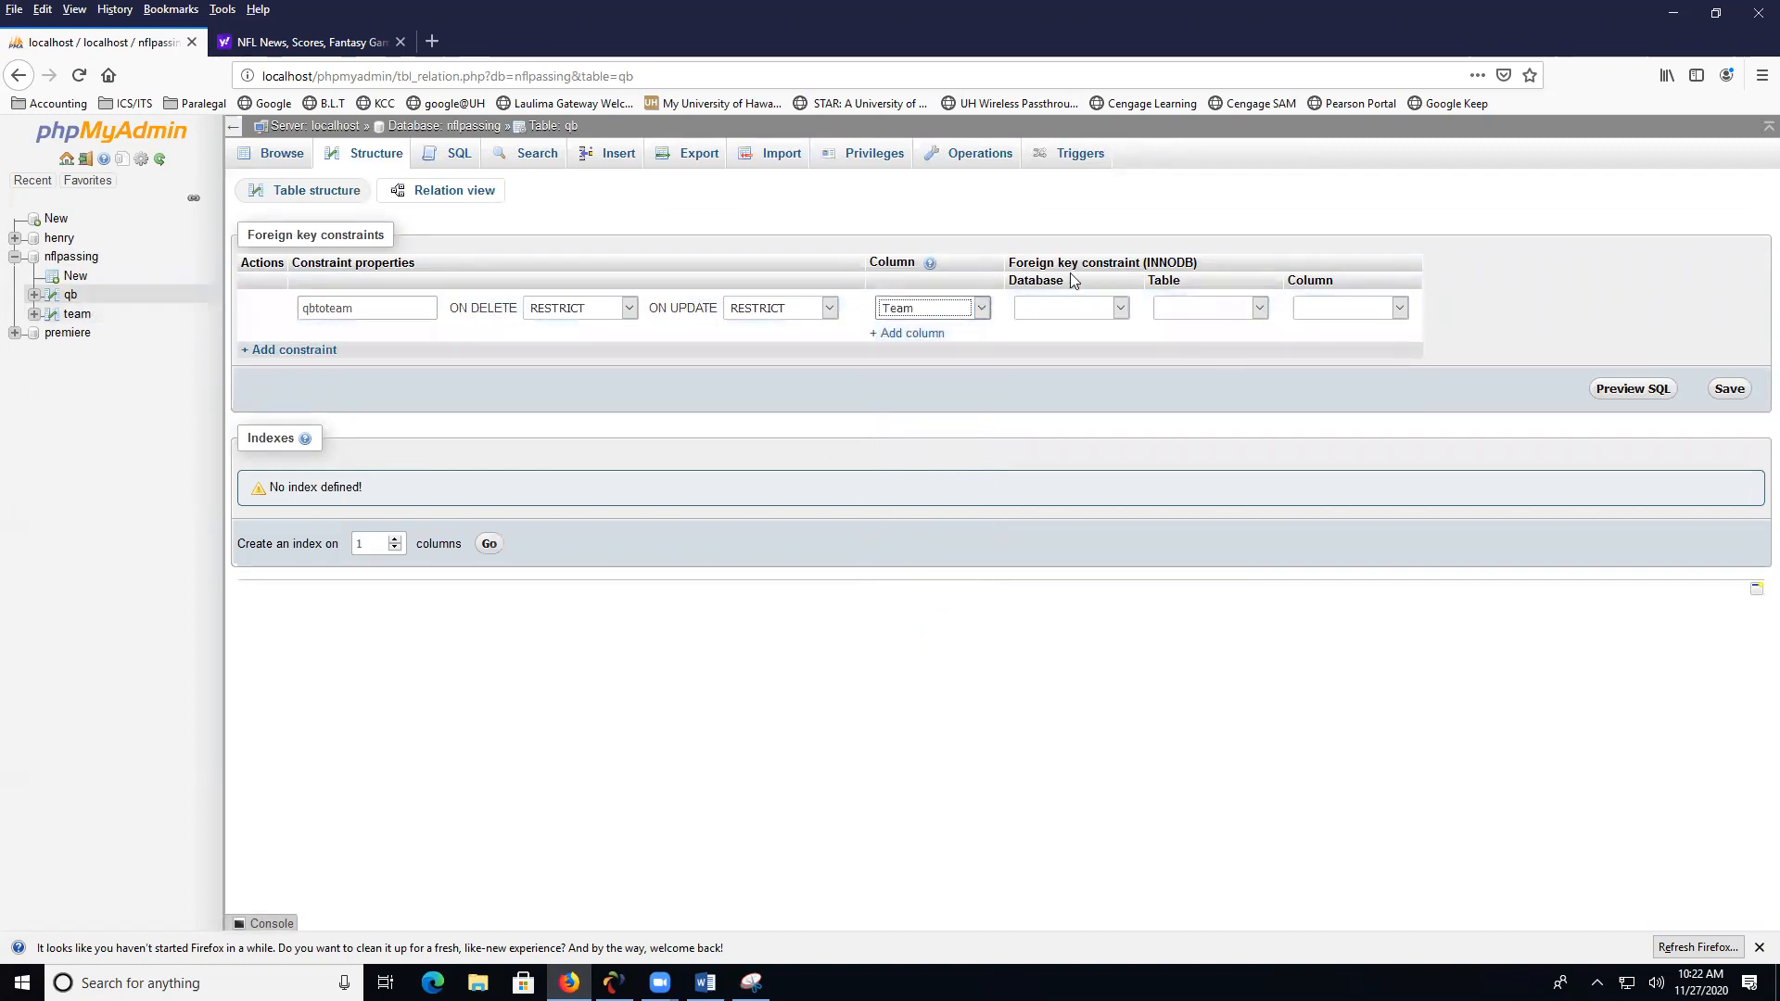
{"action": "left_click", "coordinate": [1119, 309]}
{"action": "left_click", "coordinate": [1100, 377]}
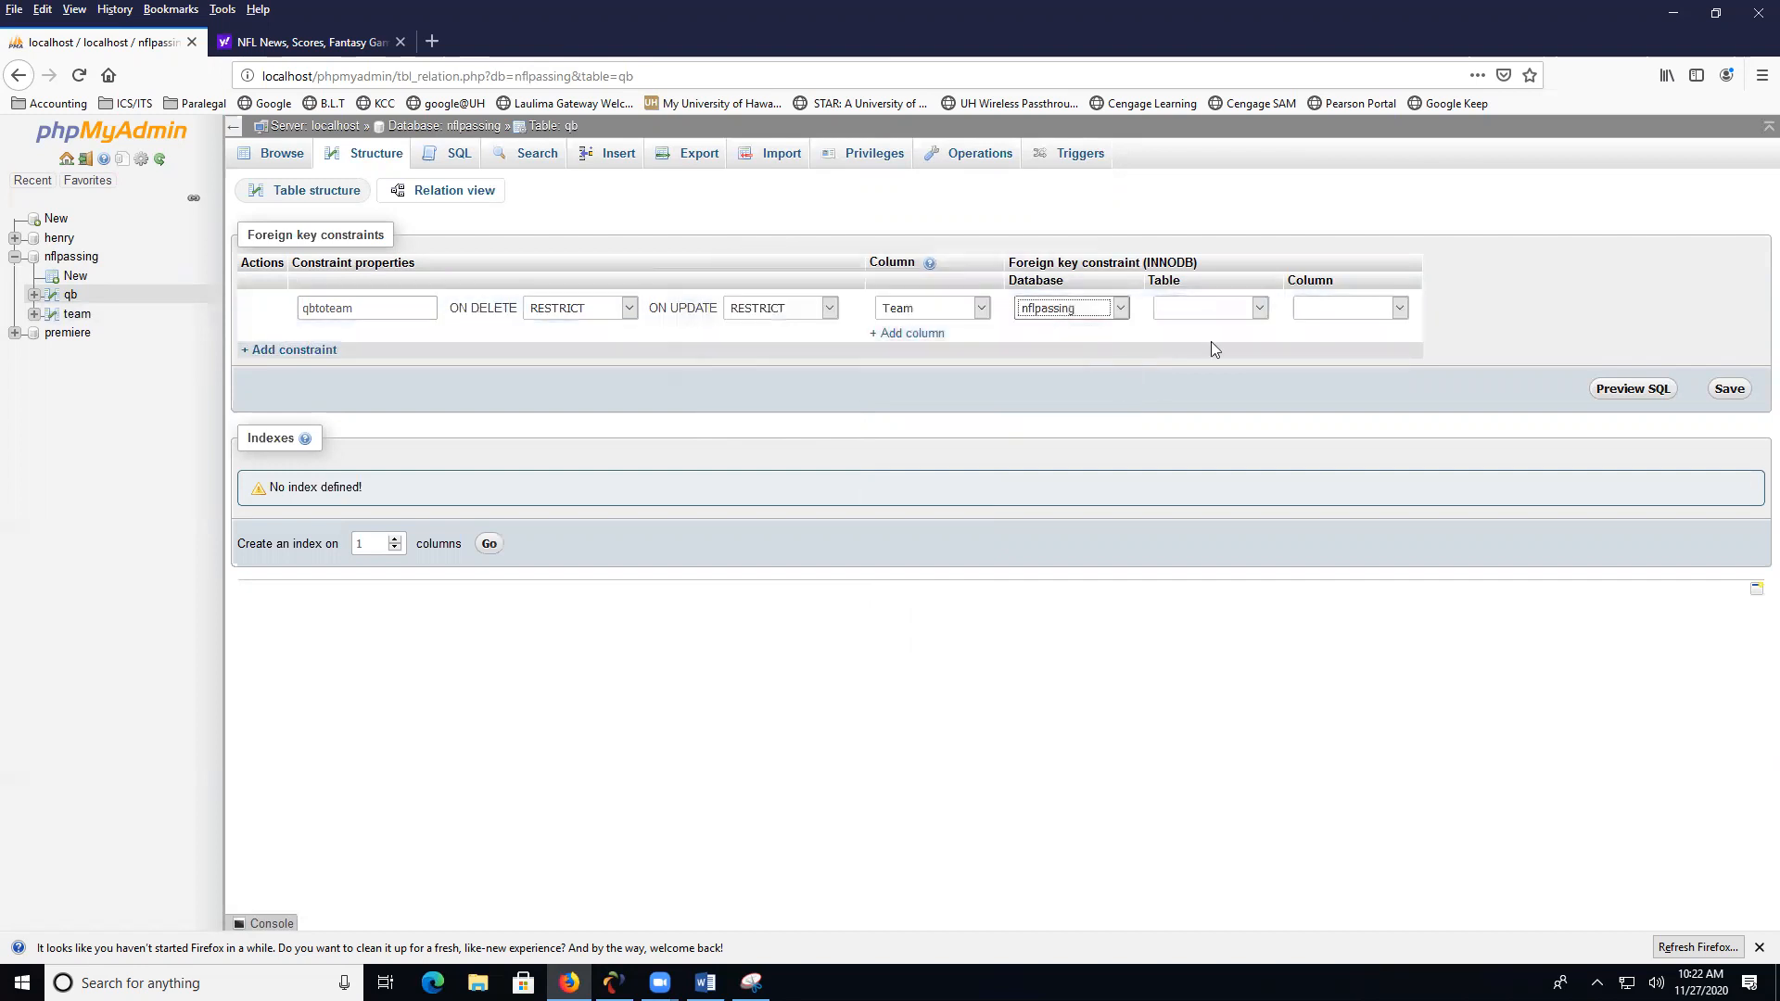
{"action": "left_click", "coordinate": [1259, 308]}
{"action": "left_click", "coordinate": [1229, 380]}
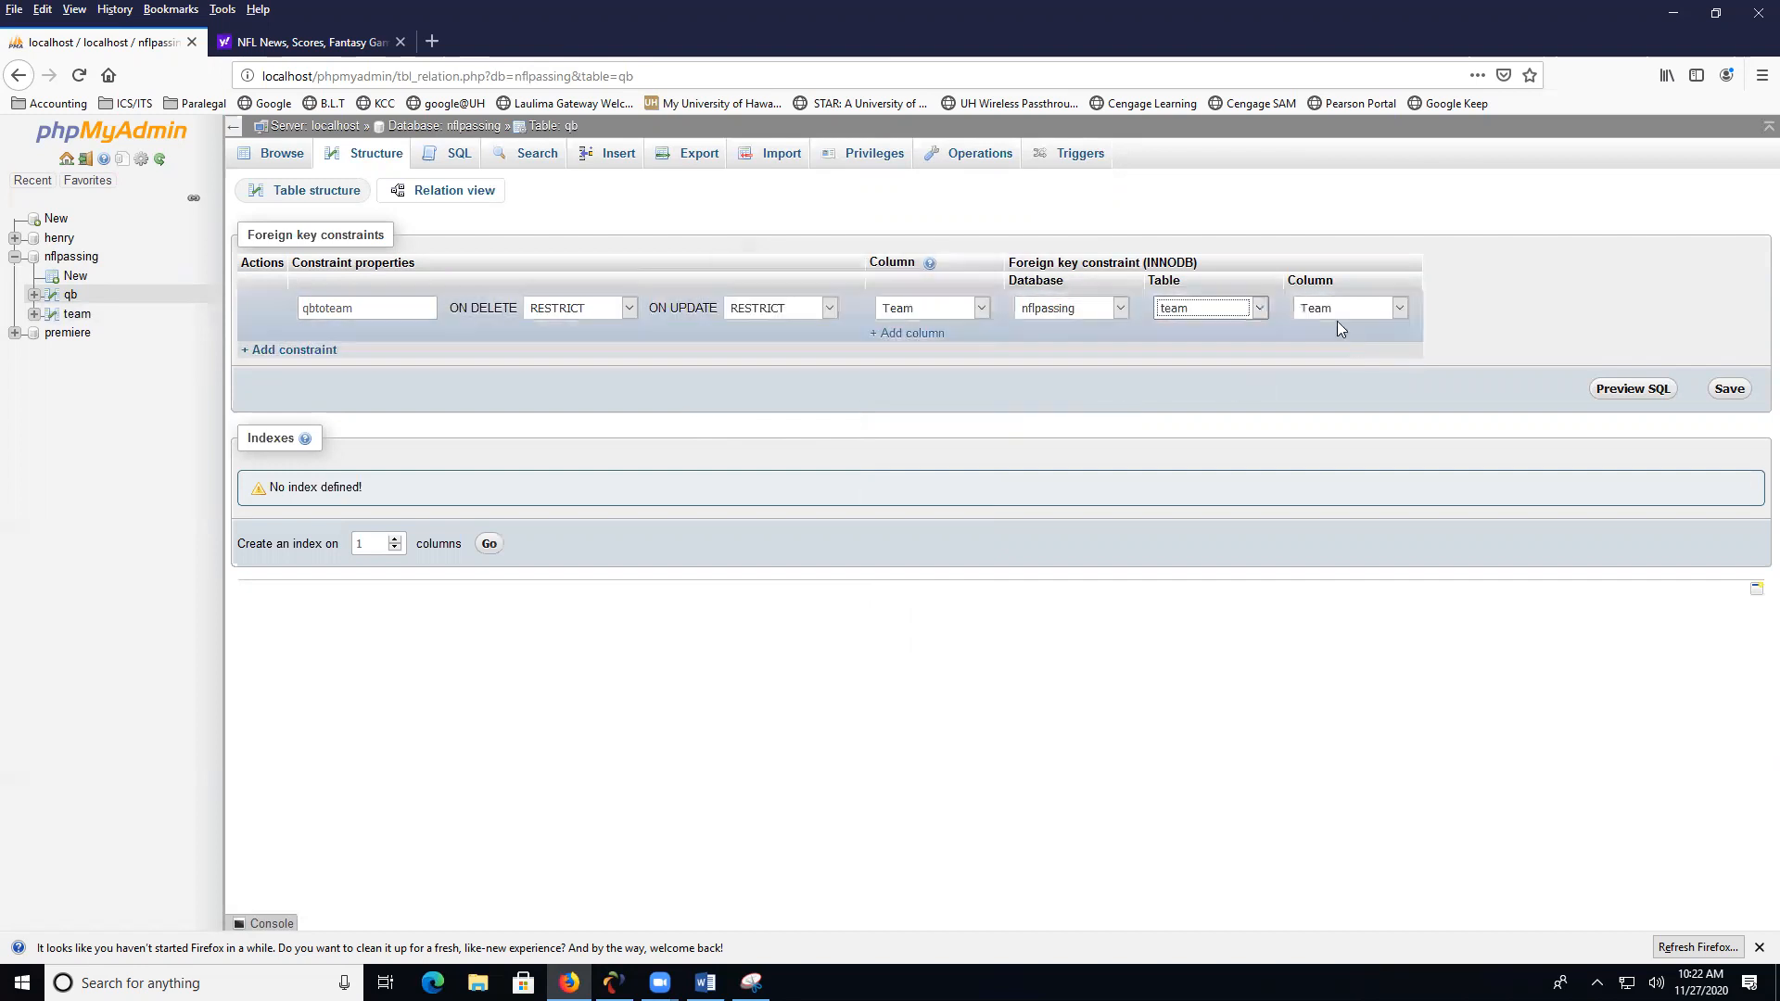
{"action": "left_click", "coordinate": [1726, 395]}
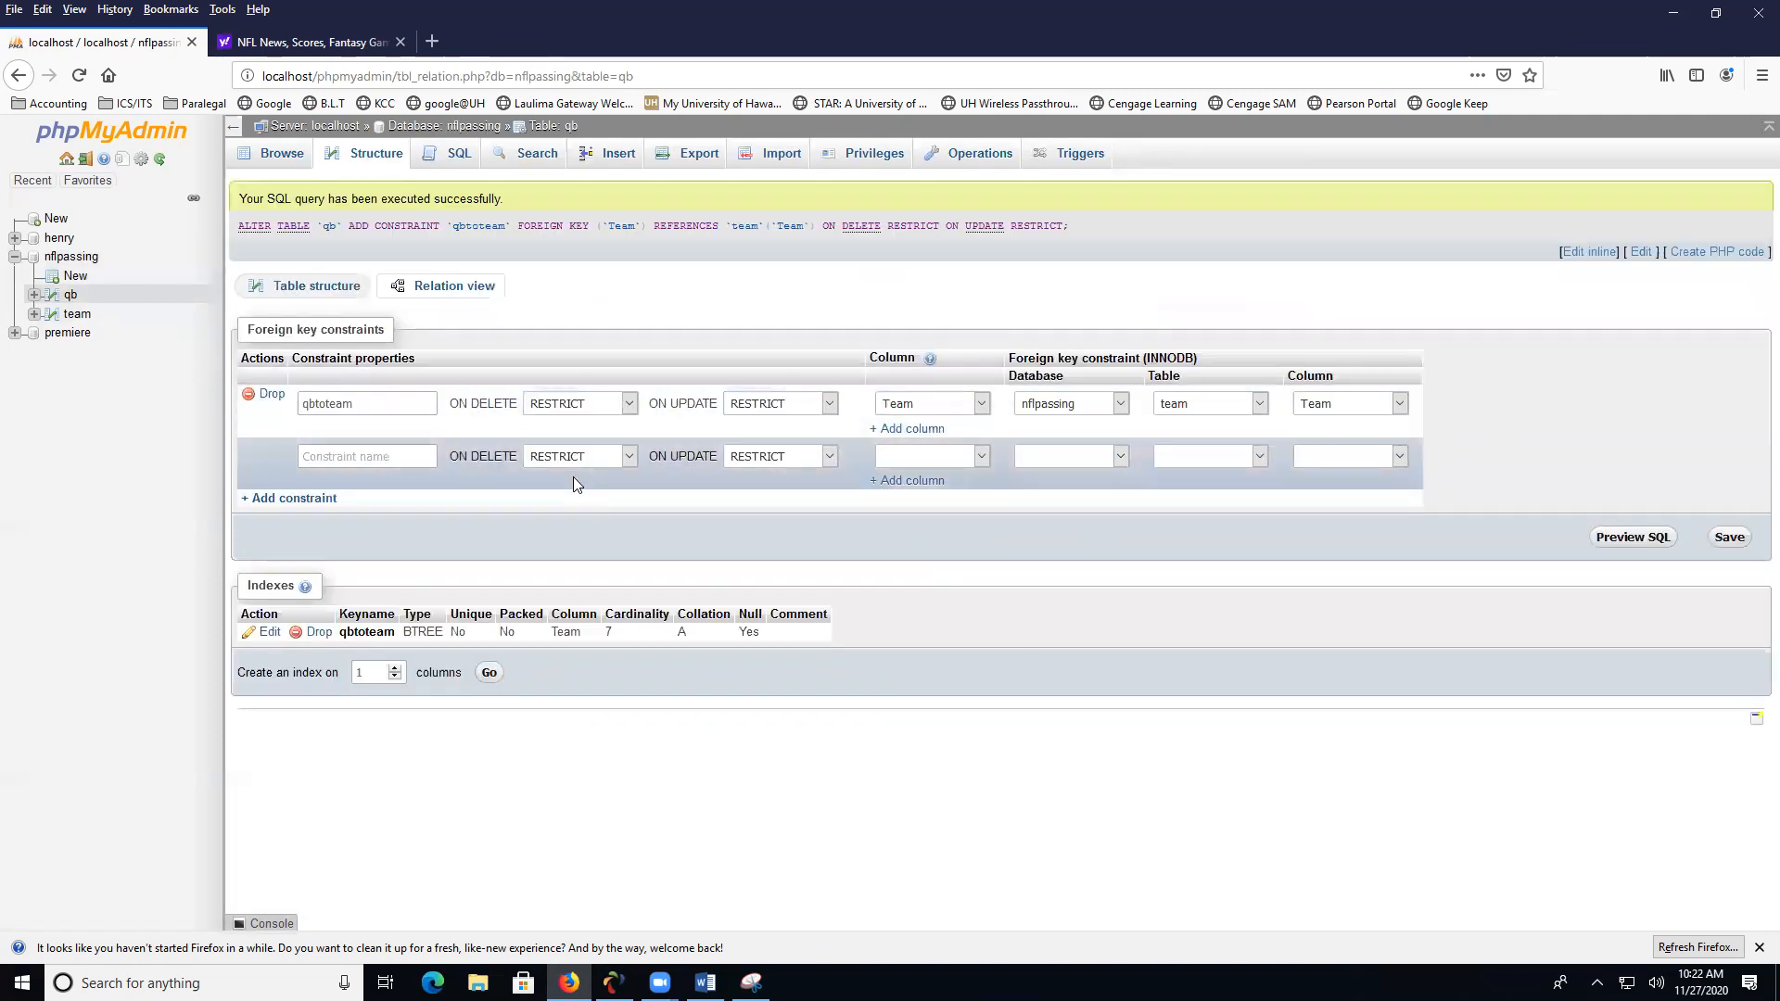
- Reopen the nflpassing database in the Designer and move the team table up beside the qb table
{"action": "left_click", "coordinate": [82, 262]}
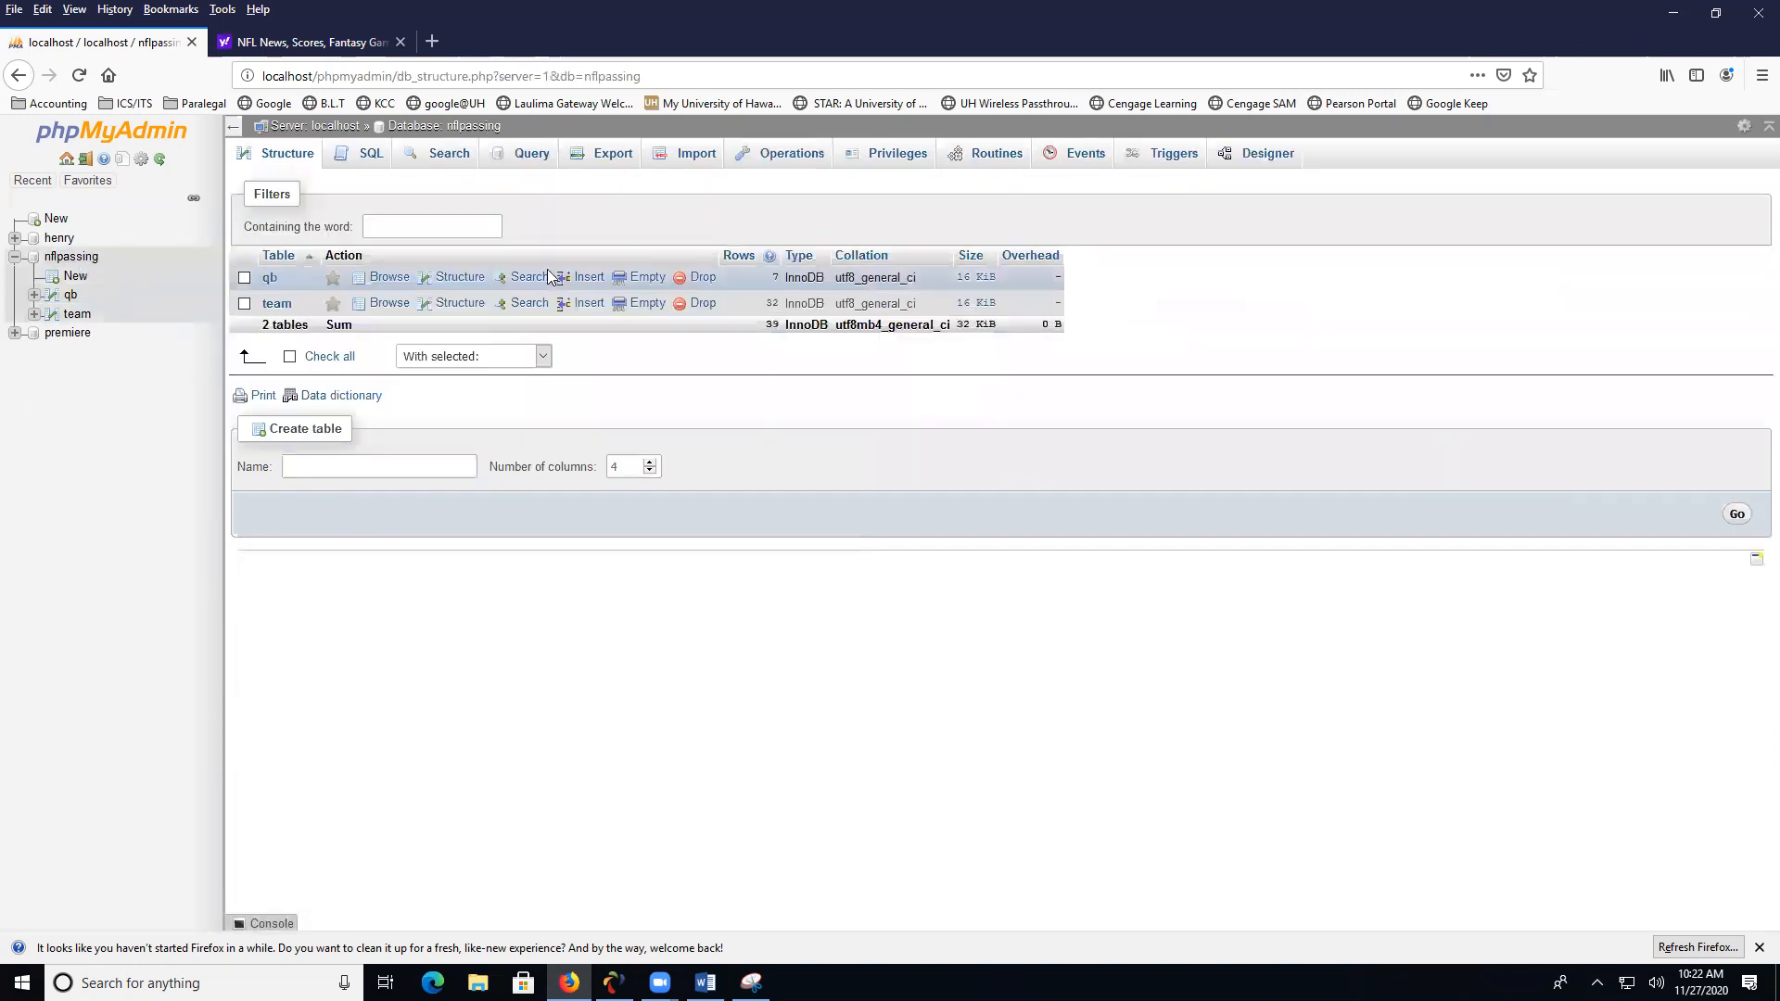
{"action": "left_click", "coordinate": [1253, 164]}
{"action": "left_click_drag", "start_coordinate": [847, 694], "coordinate": [853, 311]}
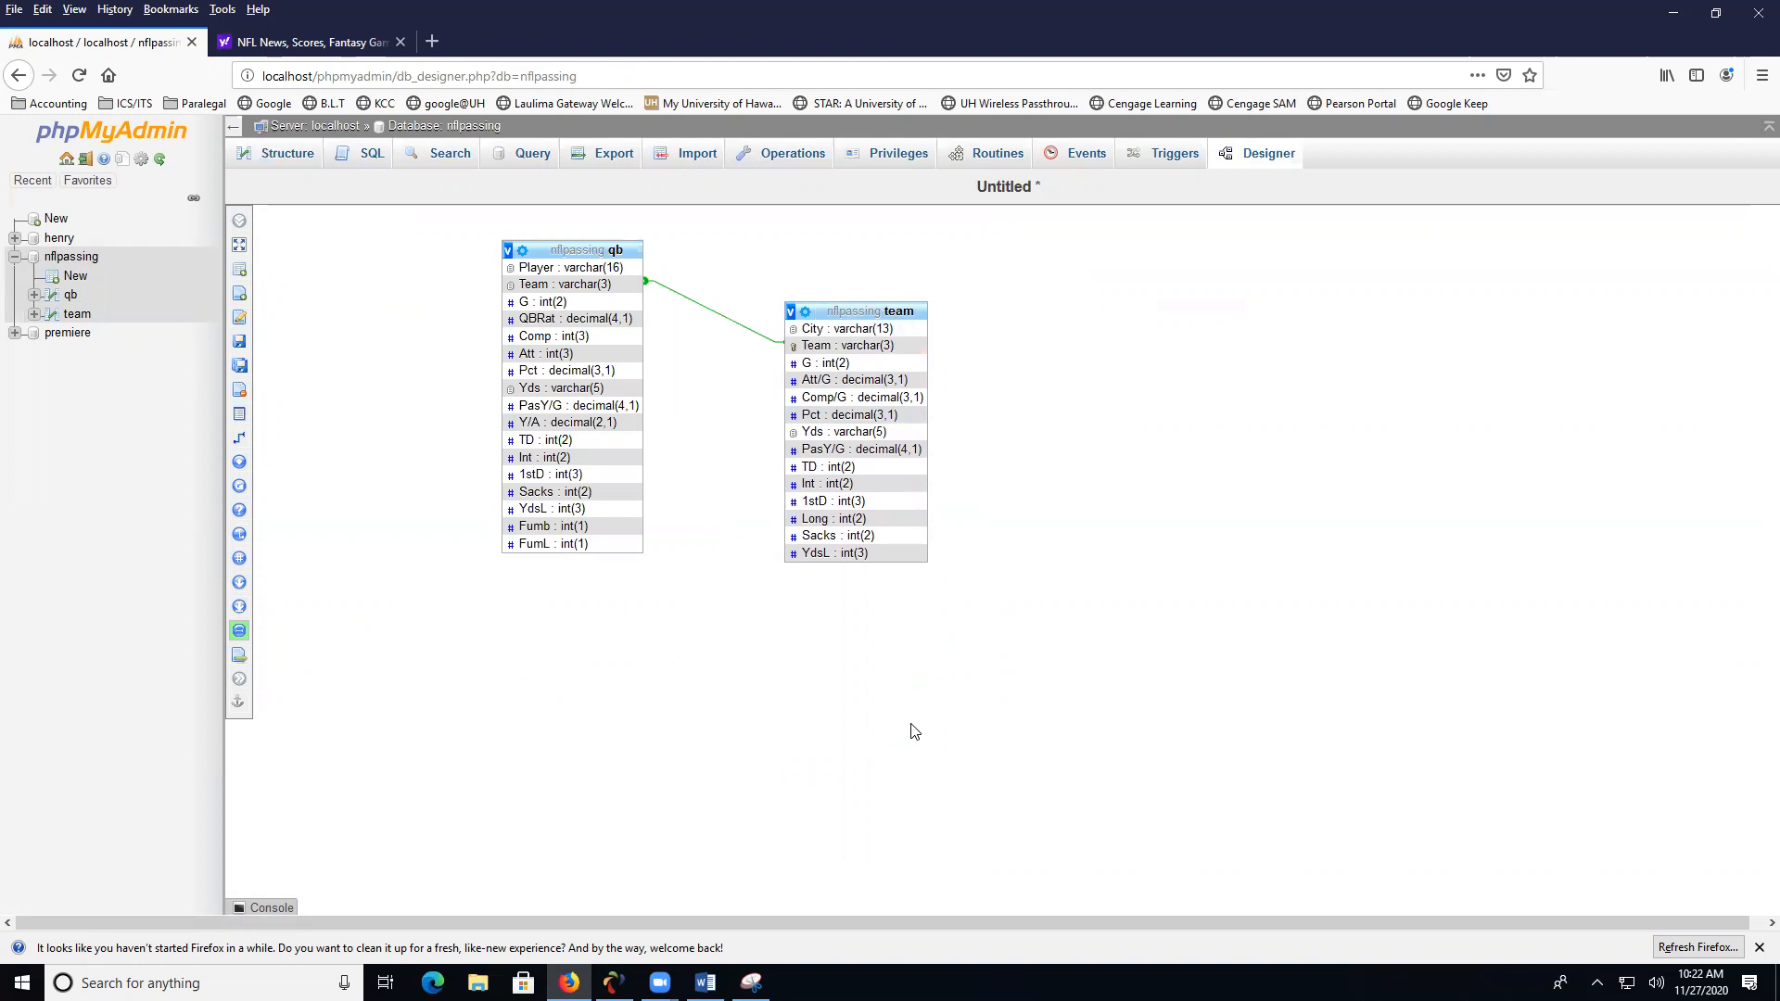
- Browse the team table and look through its rows from Arizona to Washington
{"action": "left_click", "coordinate": [76, 313]}
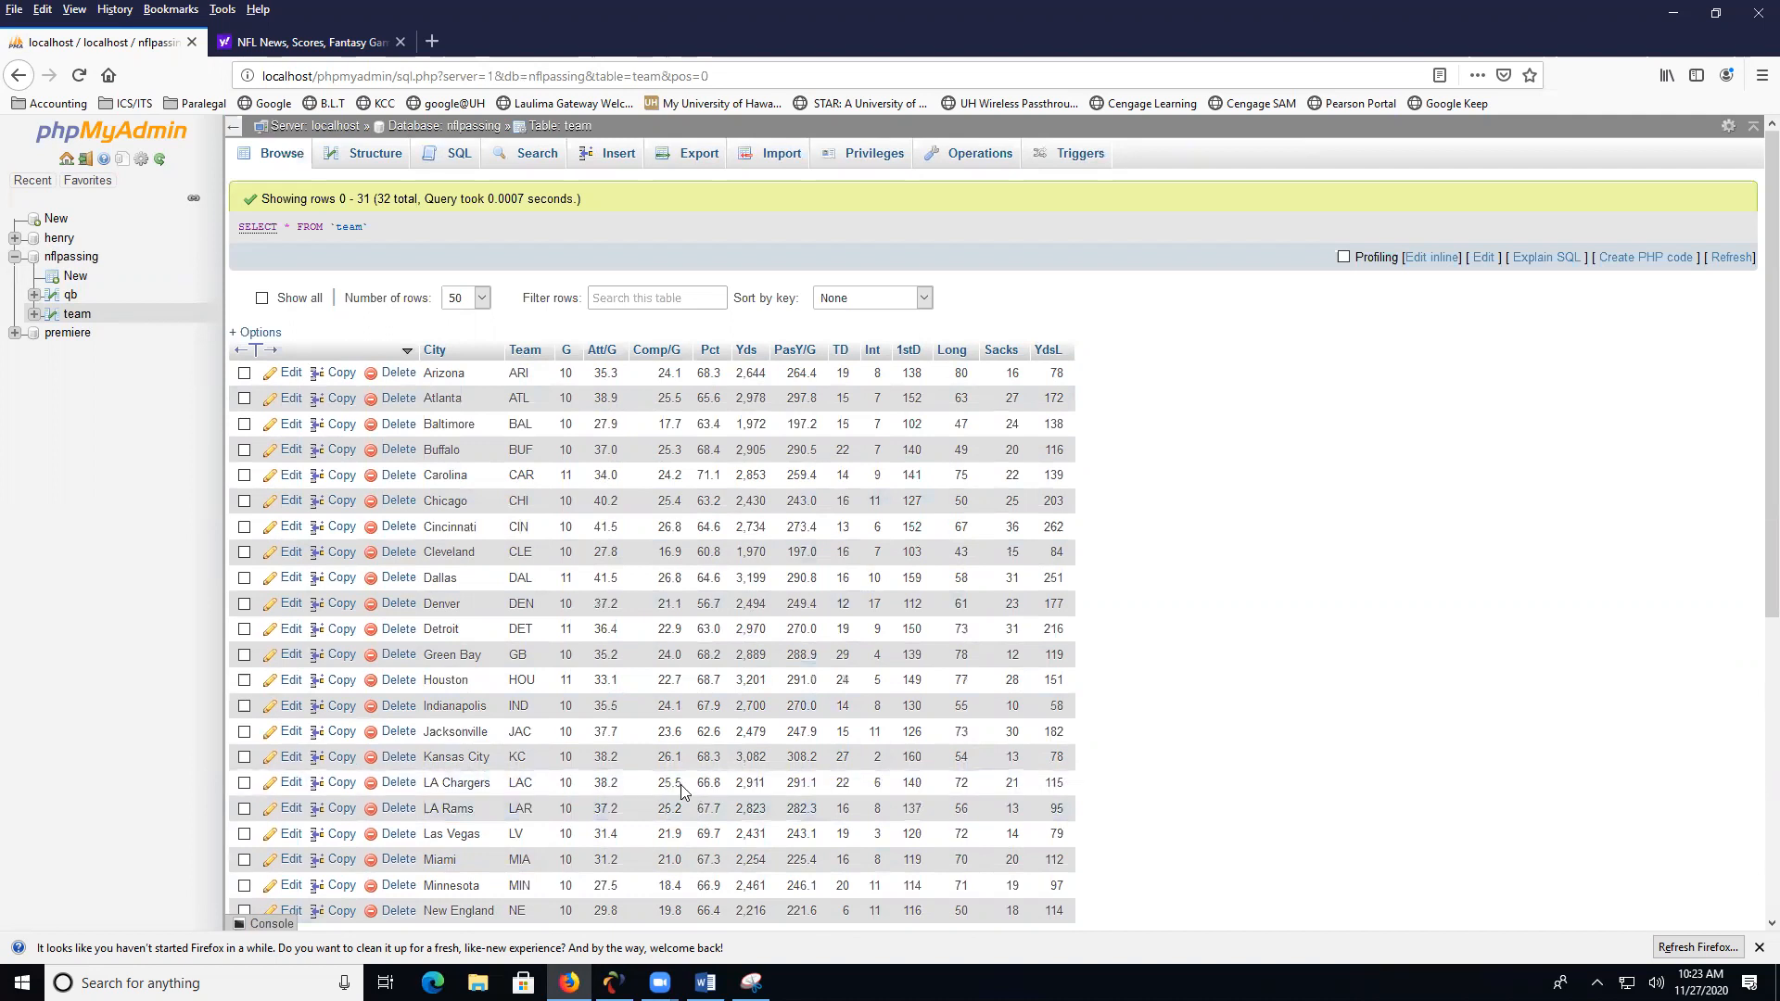
{"action": "scroll", "coordinate": [678, 775], "scroll_direction": "down", "scroll_amount": 5}
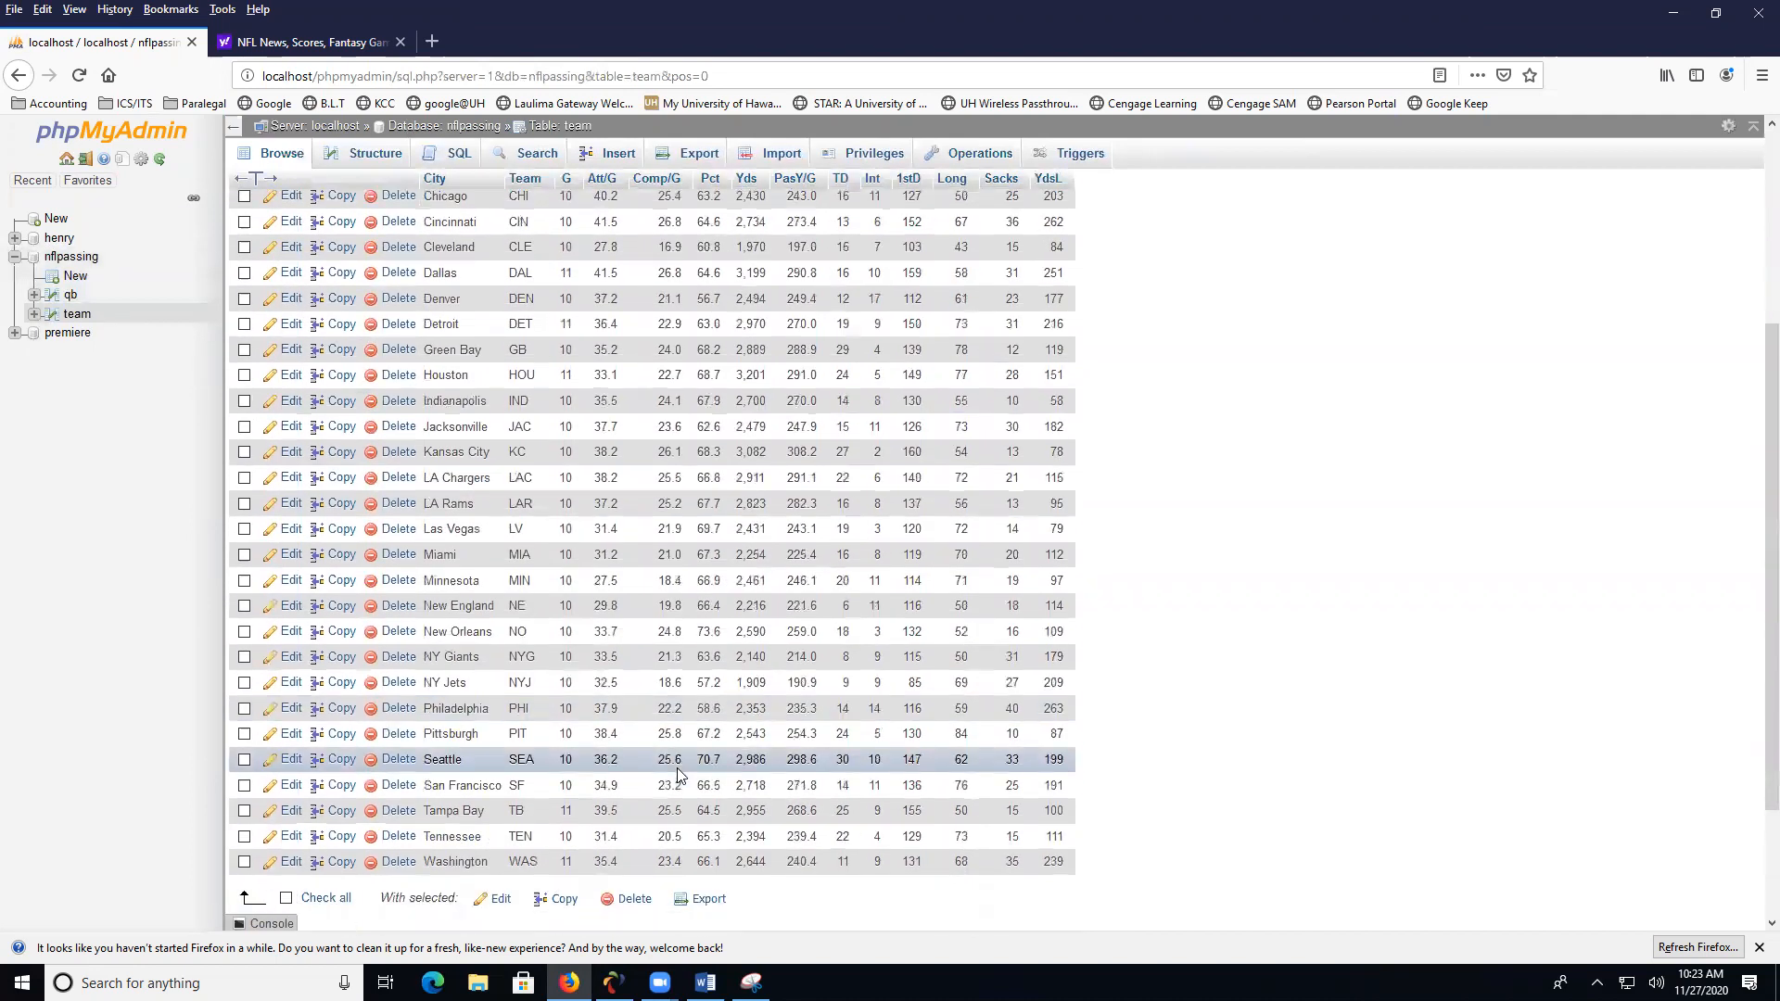
{"action": "scroll", "coordinate": [699, 770], "scroll_direction": "up", "scroll_amount": 4}
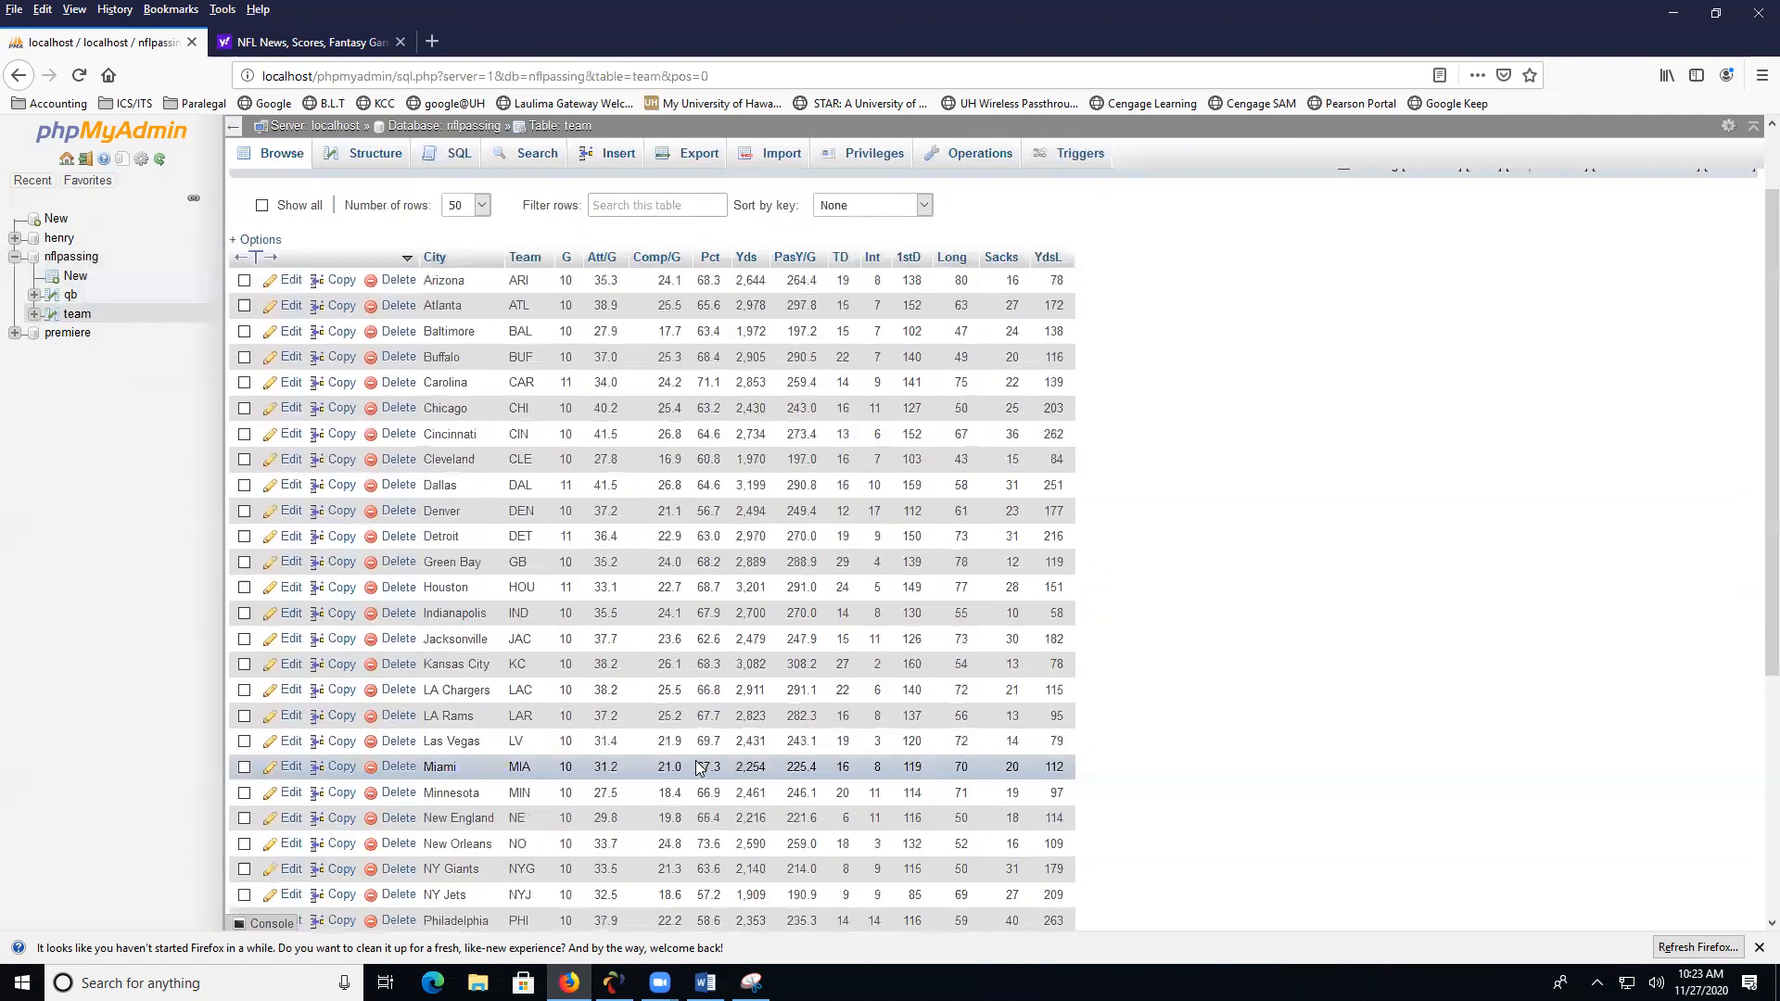